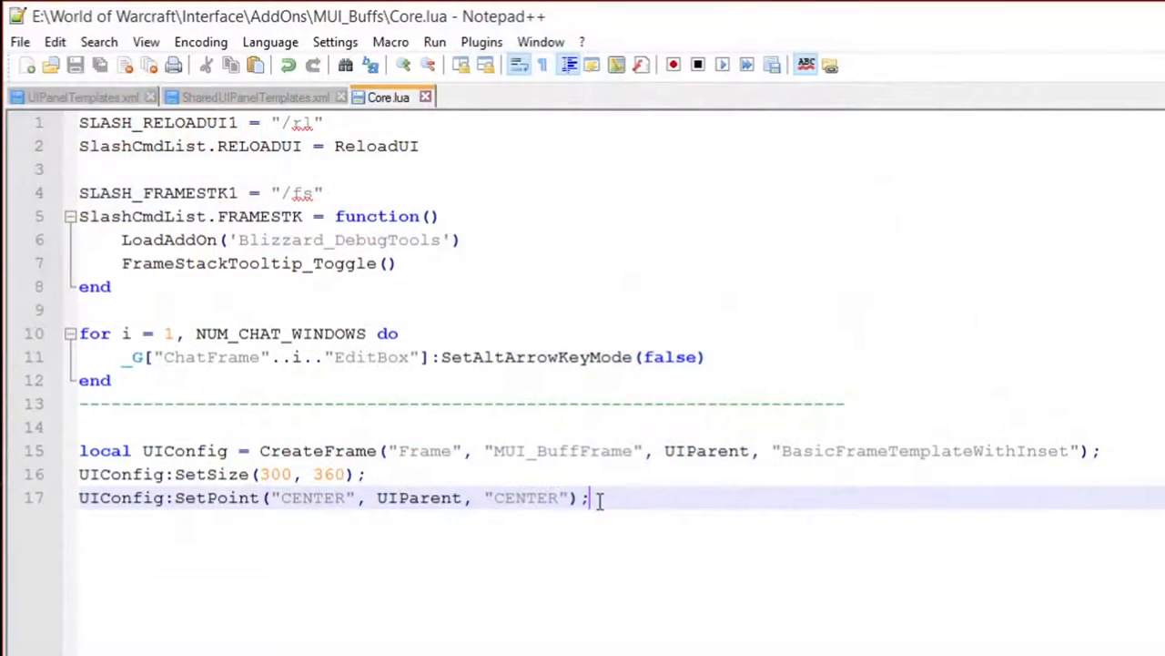
# Add the two-line '-- UIConfig IS the parent frame…' comment below line 17 and save Core.lua
pyautogui.press('Return')
pyautogui.press('Return')
pyautogui.write('--')
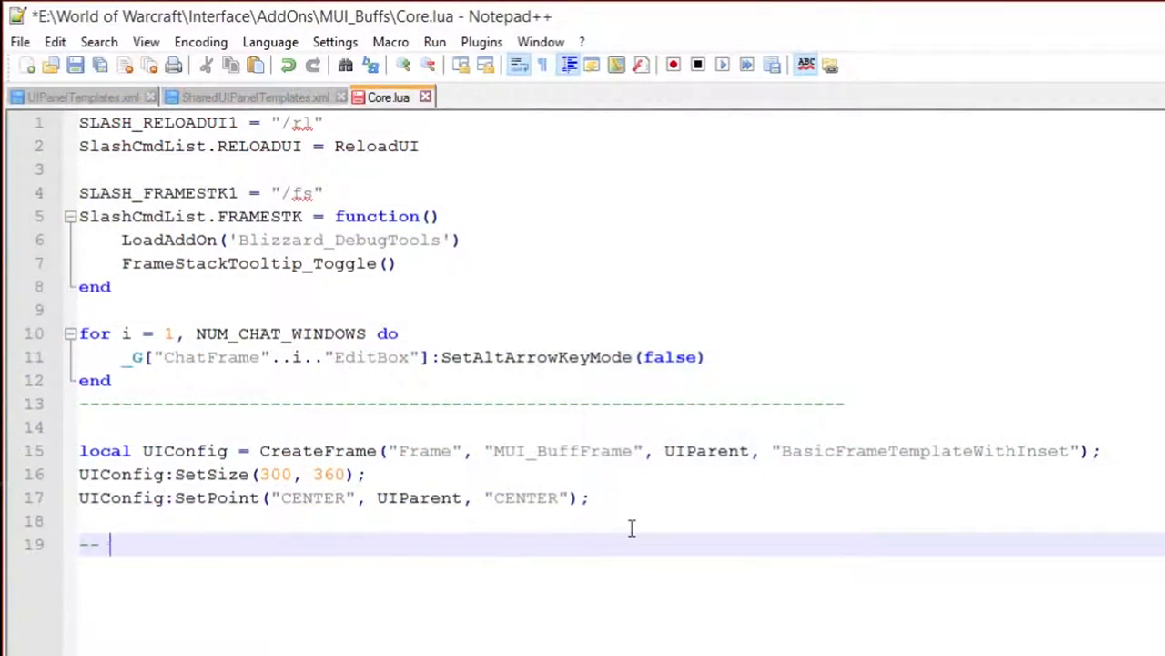
pyautogui.write('UIConfi')
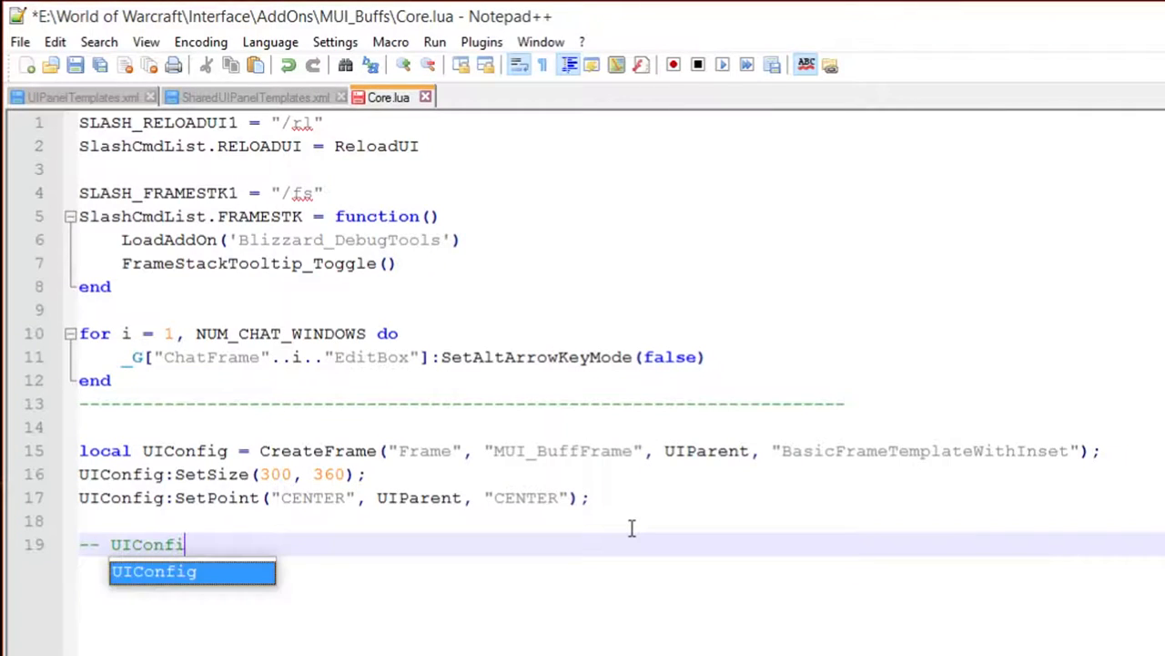
pyautogui.write('g IS the pa')
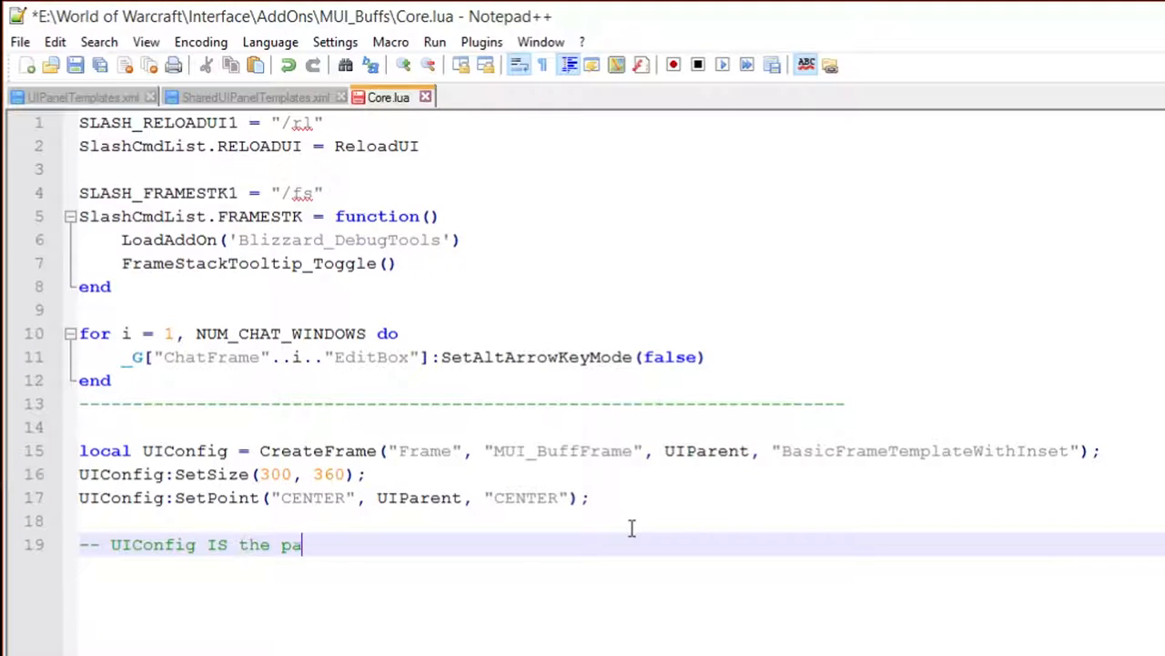
pyautogui.write('rent frame for')
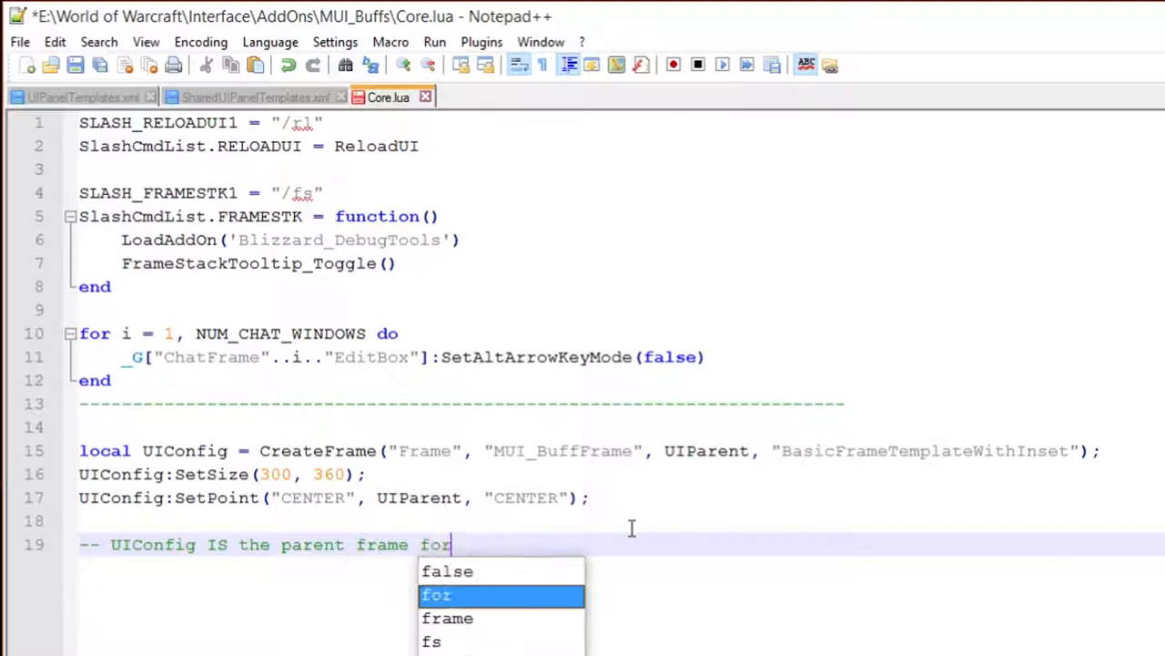
pyautogui.write(' all other ch')
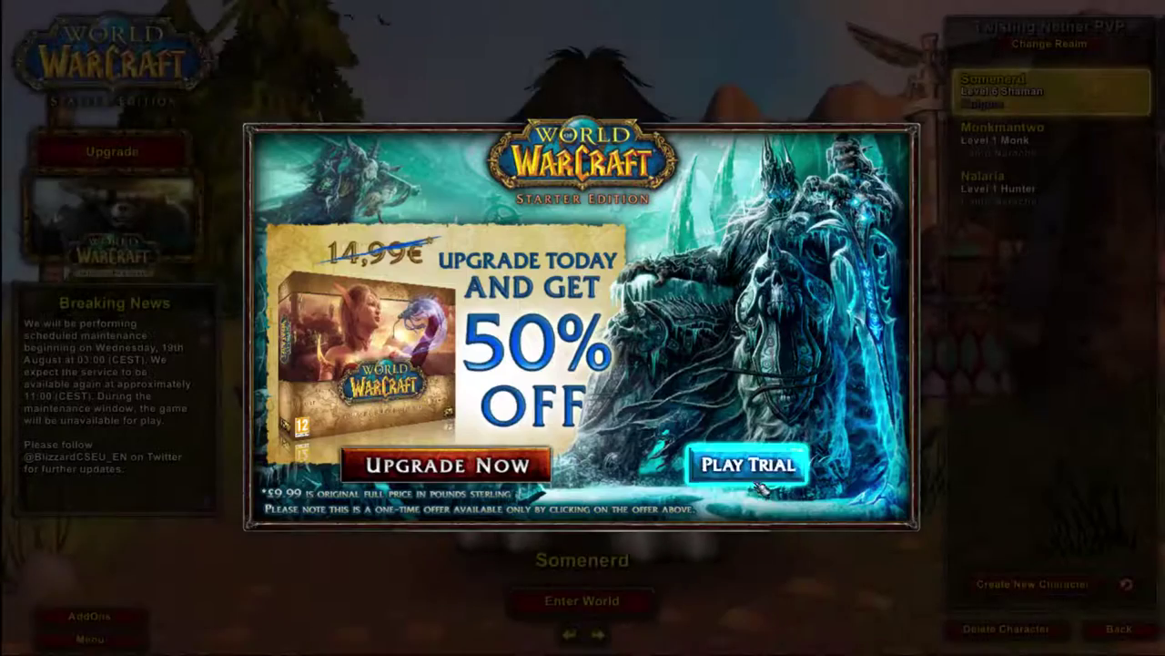
# Dismiss the upgrade prompt, confirm MUI Buffs is enabled in AddOns, and enter the world
pyautogui.click(749, 464)
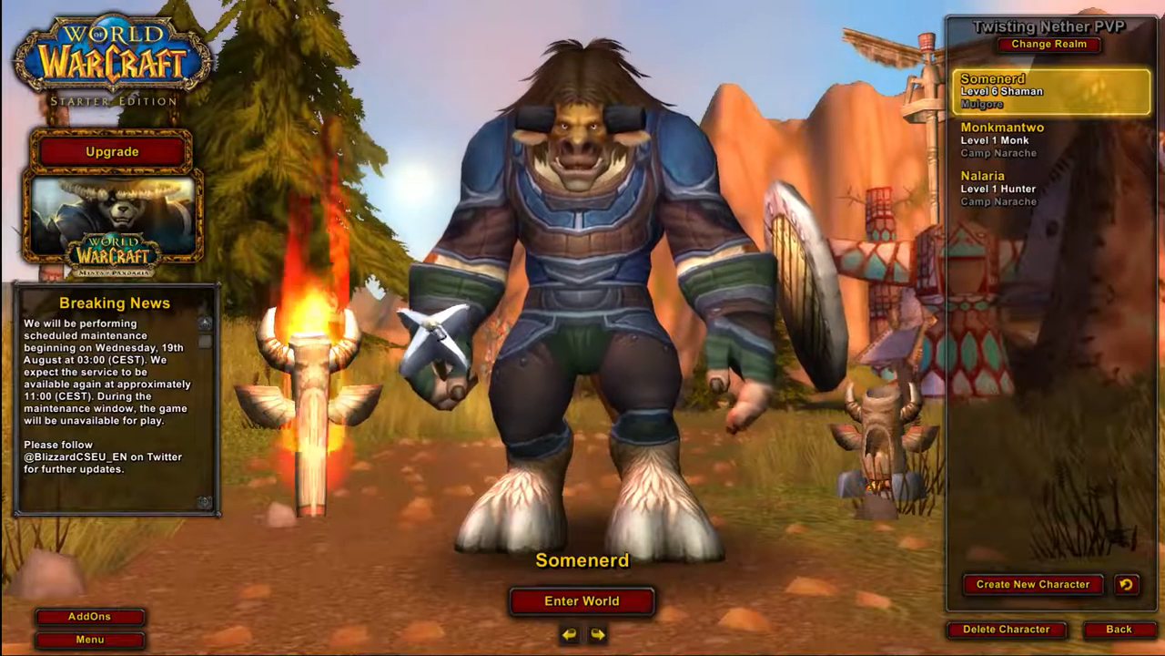
pyautogui.click(89, 615)
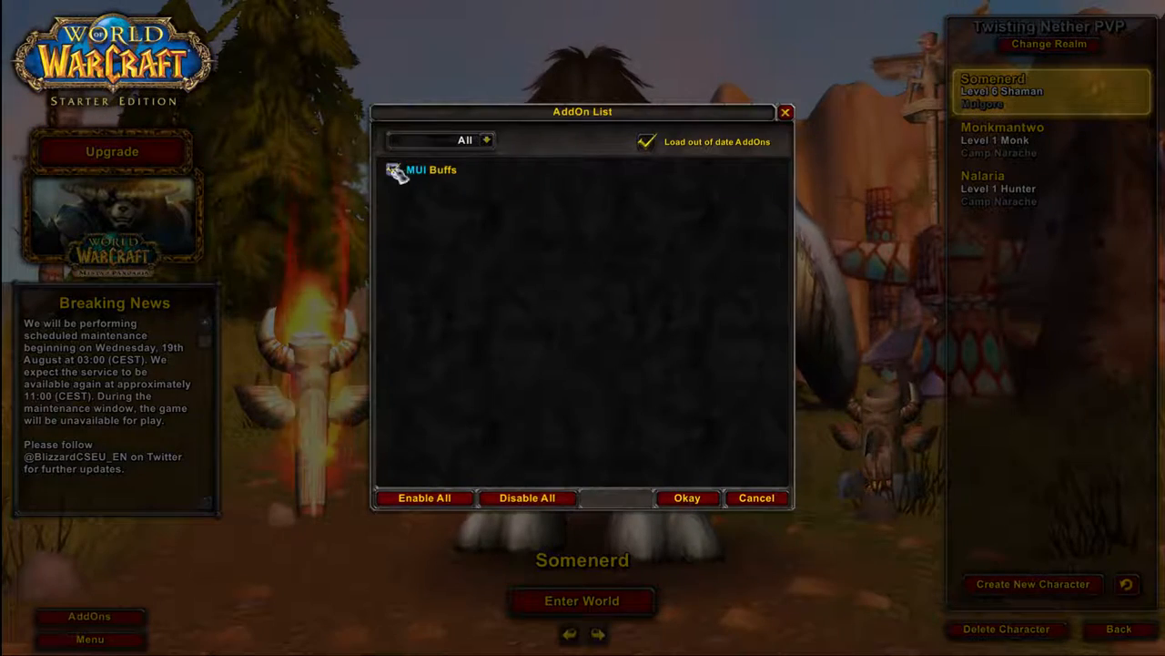
pyautogui.click(687, 497)
pyautogui.click(582, 600)
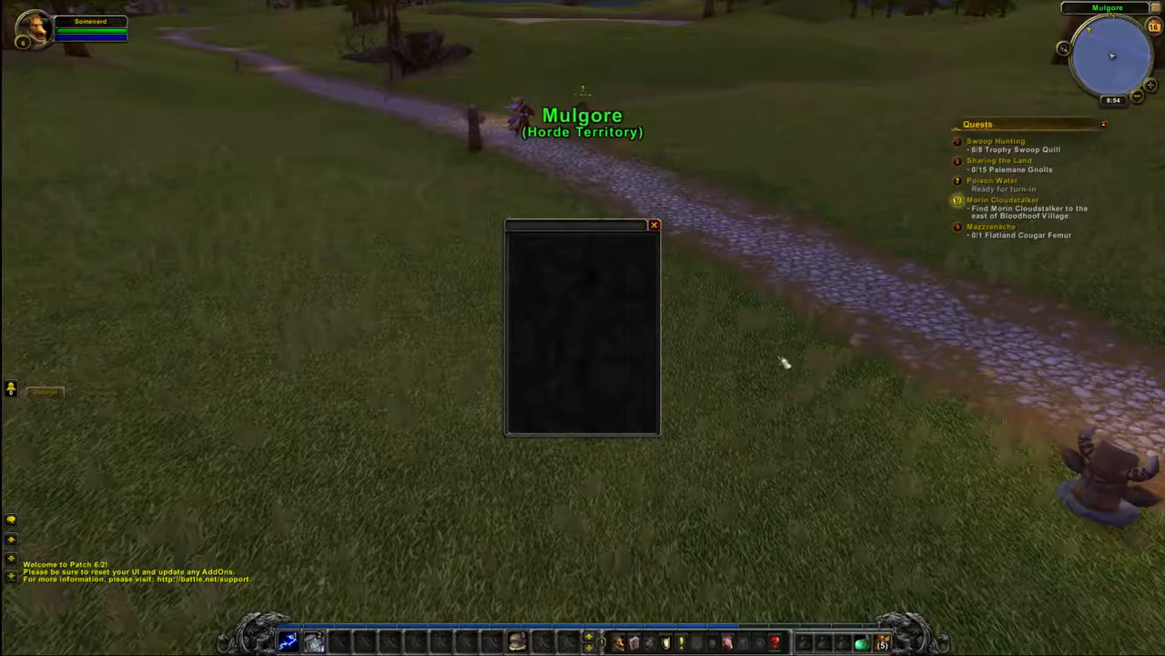
# Look around the character, then close the empty centred addon config panel
pyautogui.moveTo(578, 244); pyautogui.dragTo(823, 374)
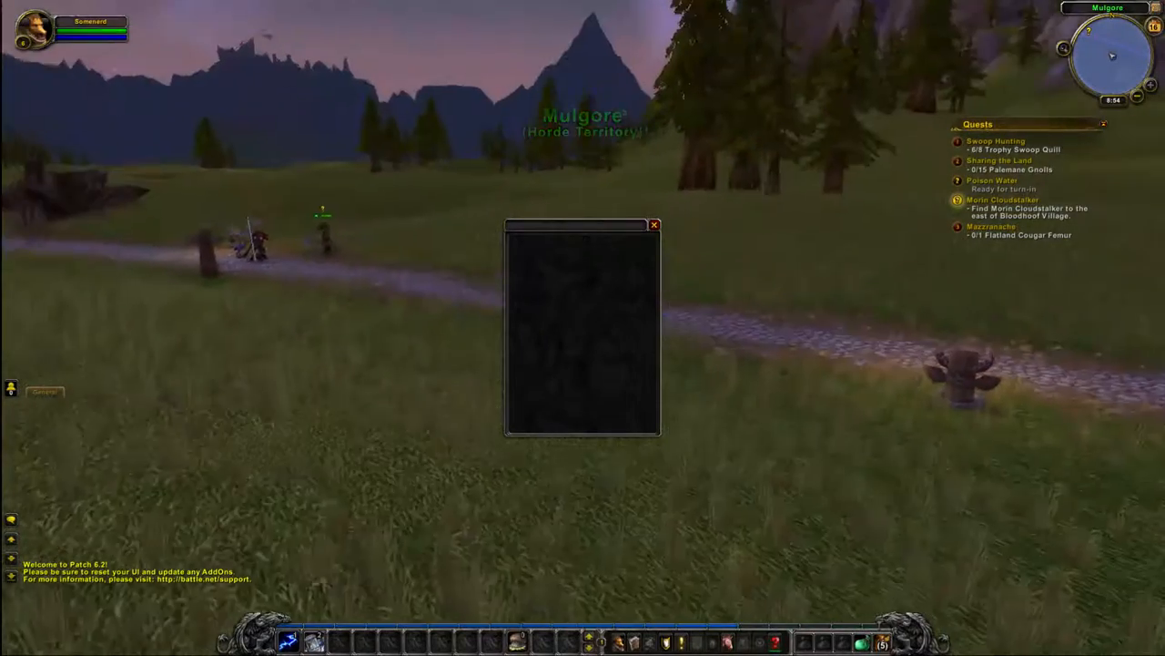
pyautogui.press('s')
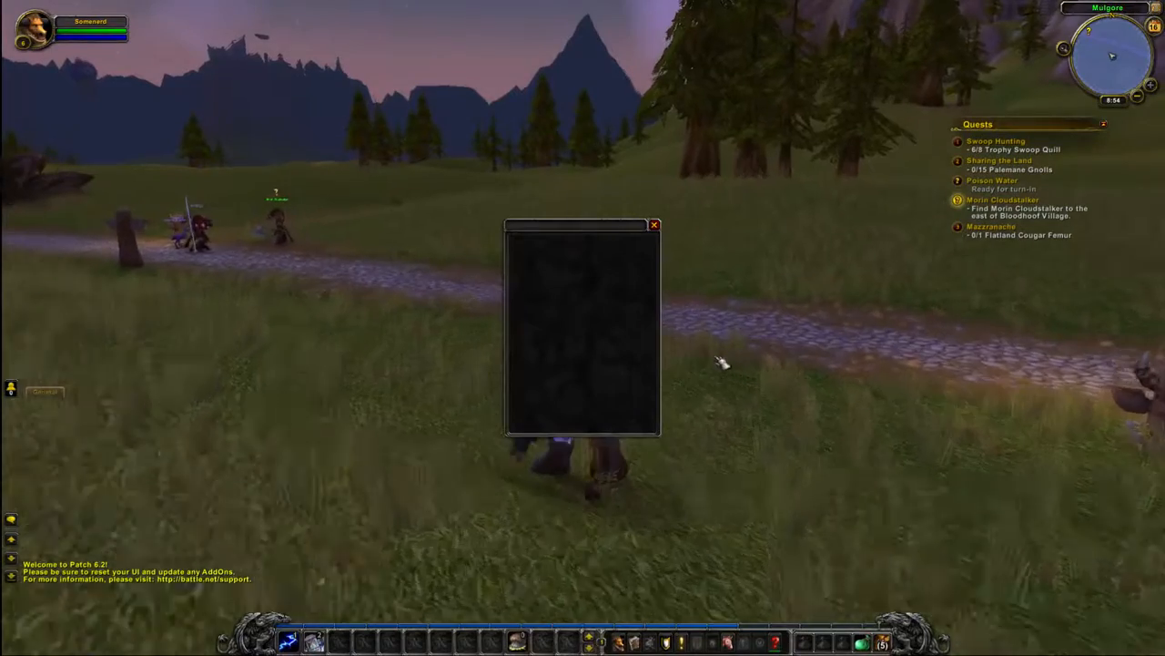
pyautogui.moveTo(733, 390); pyautogui.dragTo(643, 253)
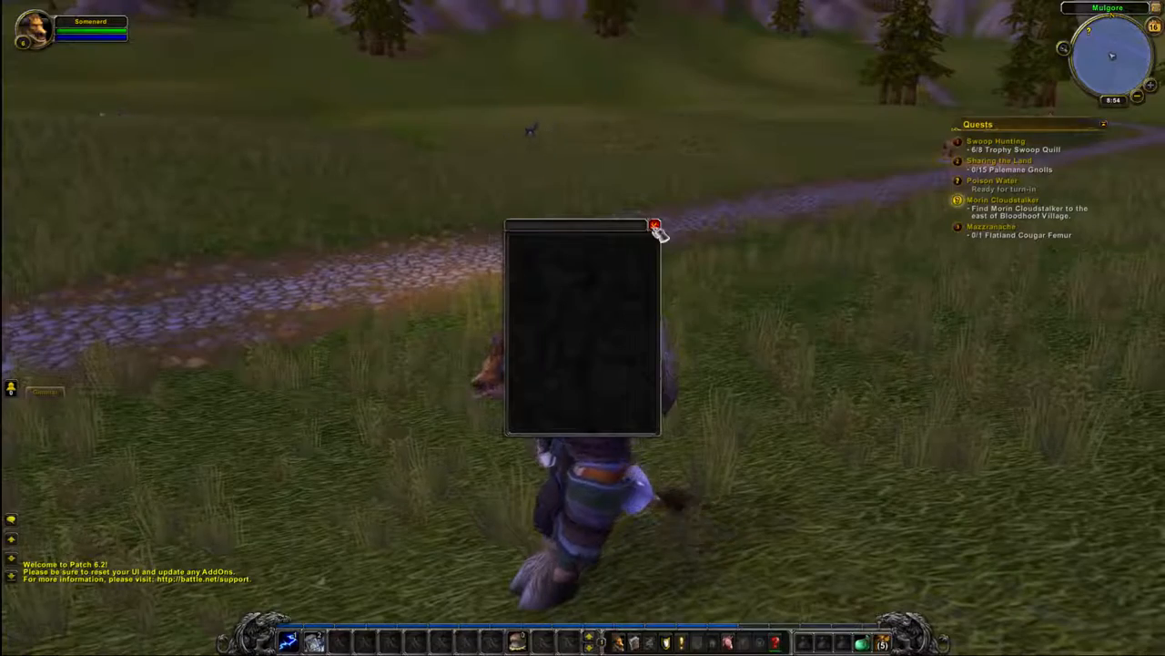
pyautogui.click(655, 224)
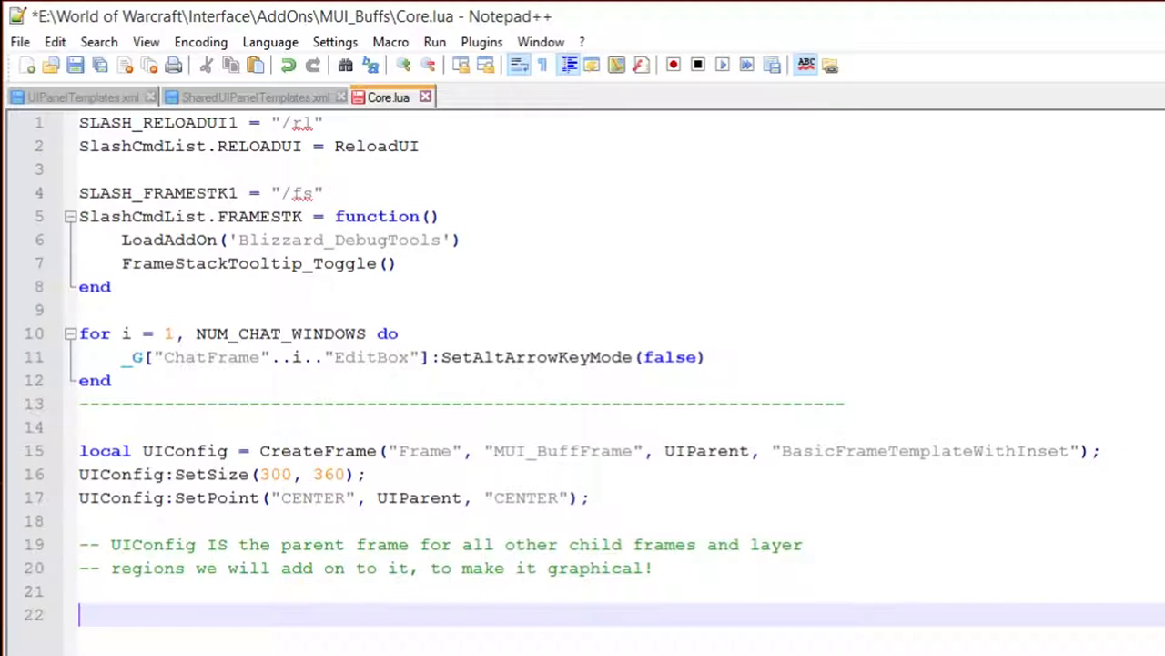
# Correct 'layer' to 'layered' on line 19, save Core.lua, and bring up the MUI_Buffs folder
pyautogui.click(806, 544)
pyautogui.write('ed')
pyautogui.press('Down')
pyautogui.press('Down')
pyautogui.press('Down')
pyautogui.hotkey('ctrl', 's')
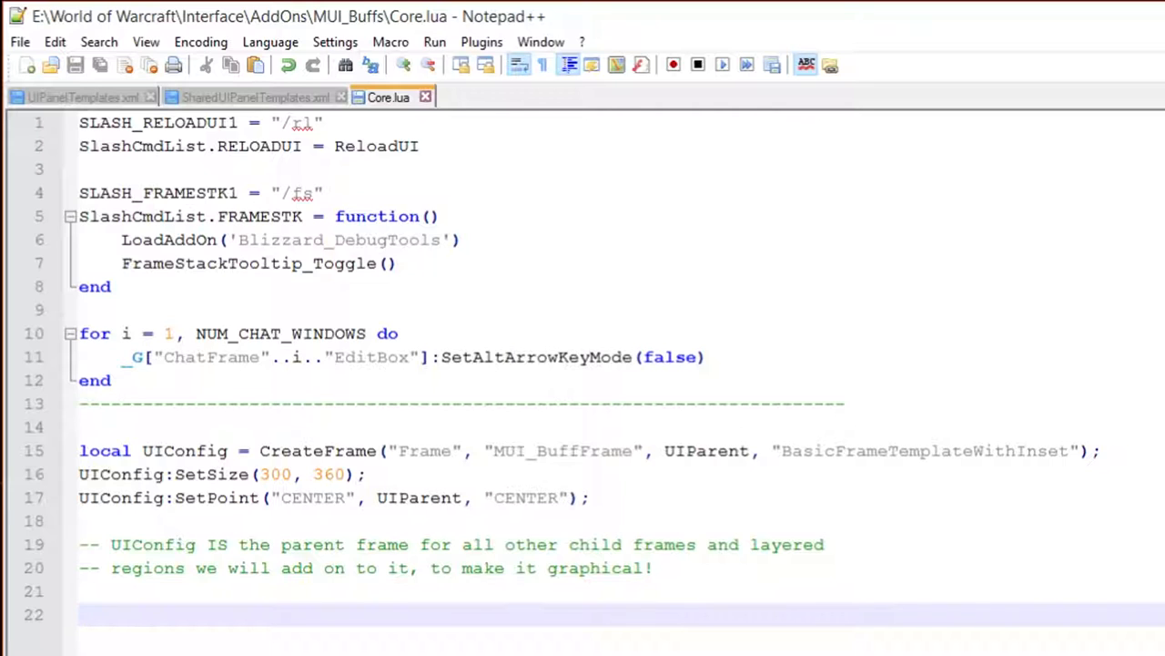
pyautogui.hotkey('alt', 'Tab')
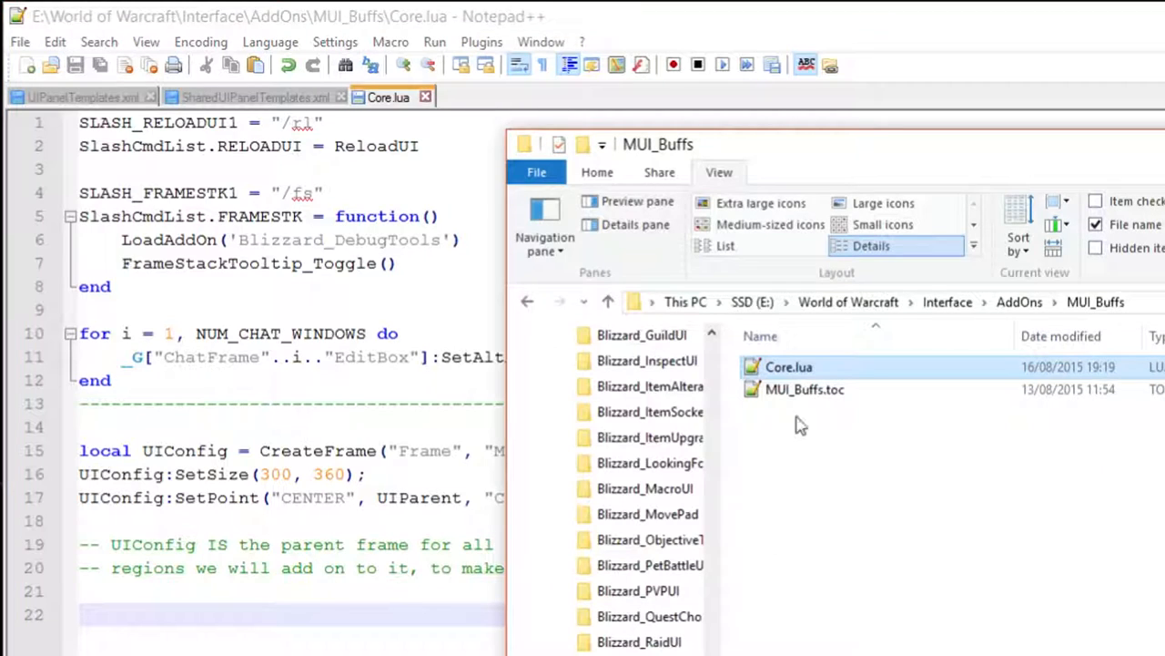
# Review the SavedVariables: MUI_Buffs line in MUI_Buffs.toc, then return to Core.lua
pyautogui.doubleClick(805, 389)
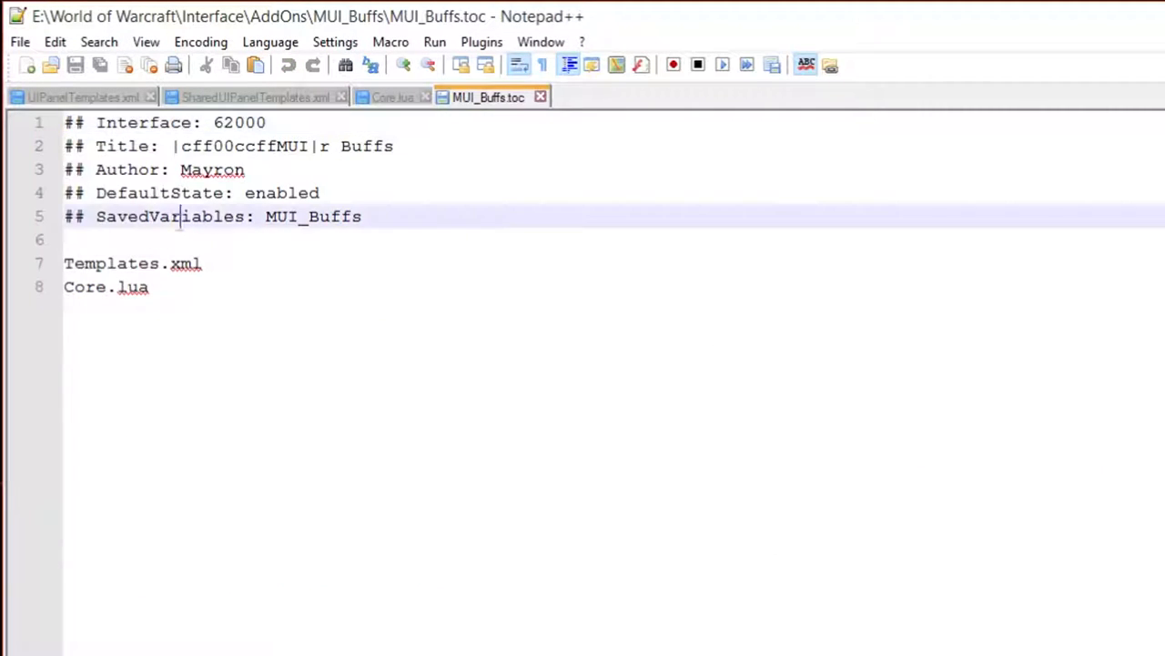
pyautogui.doubleClick(179, 216)
pyautogui.moveTo(362, 216); pyautogui.dragTo(68, 239)
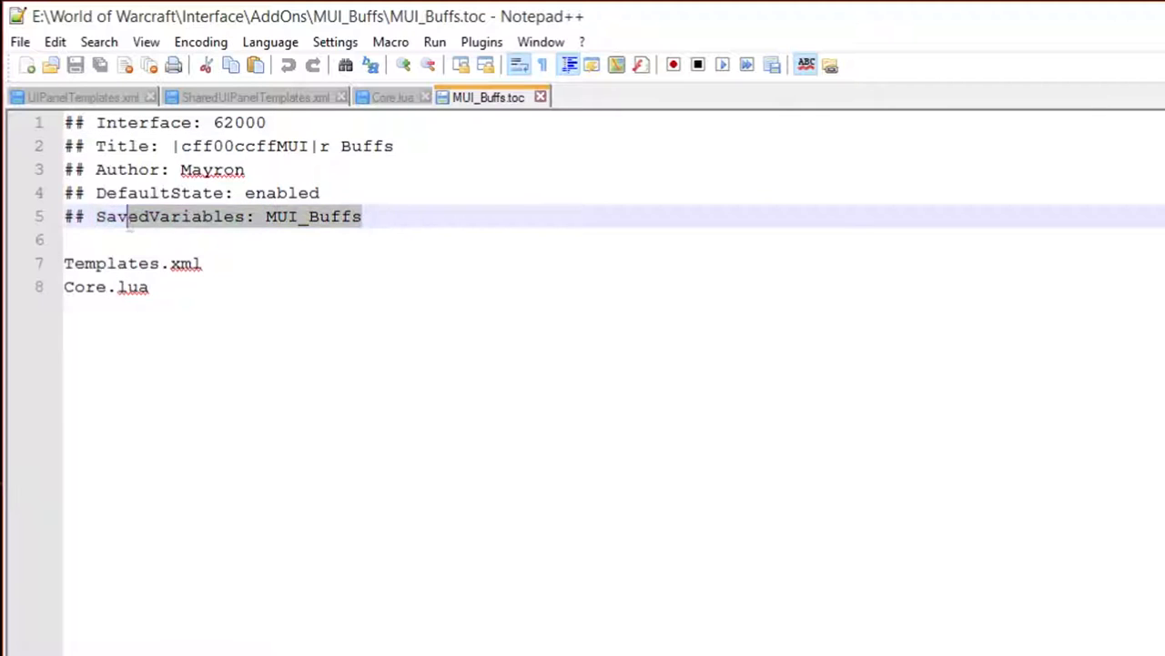
pyautogui.click(291, 237)
pyautogui.click(377, 223)
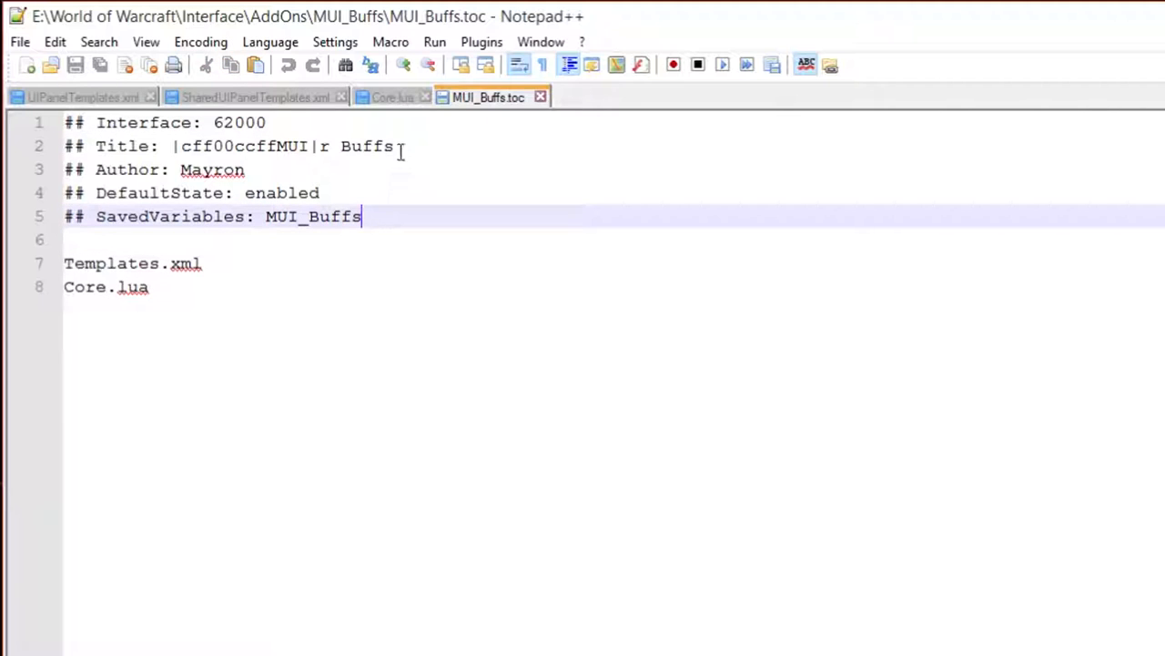
pyautogui.click(391, 97)
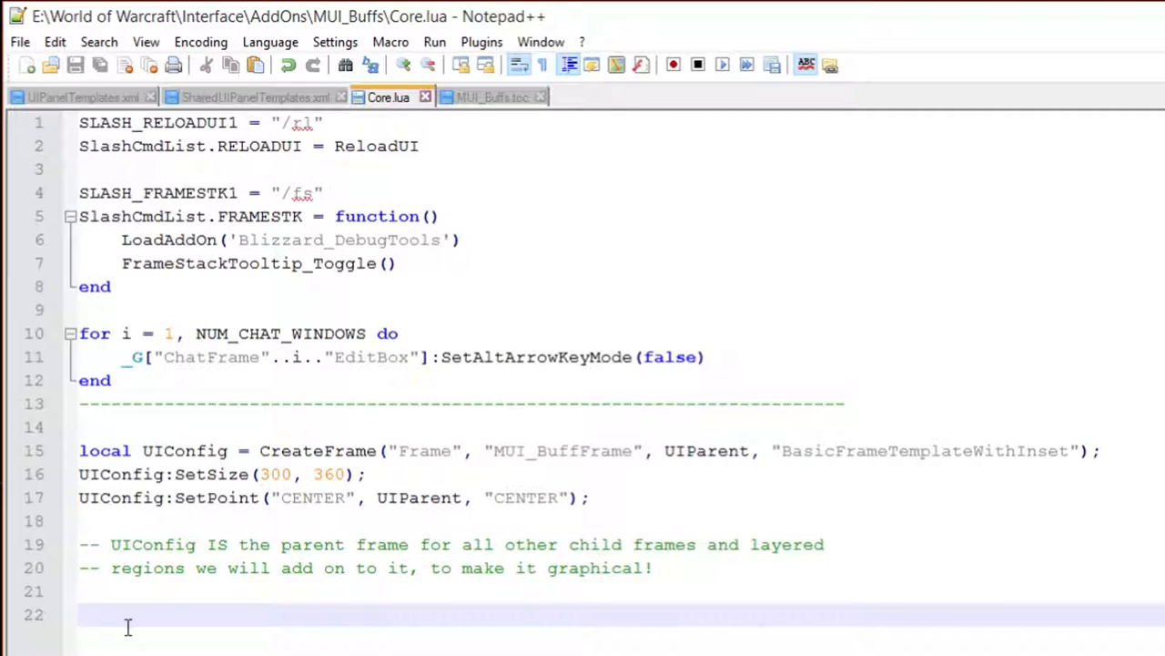
pyautogui.write('-- Child')
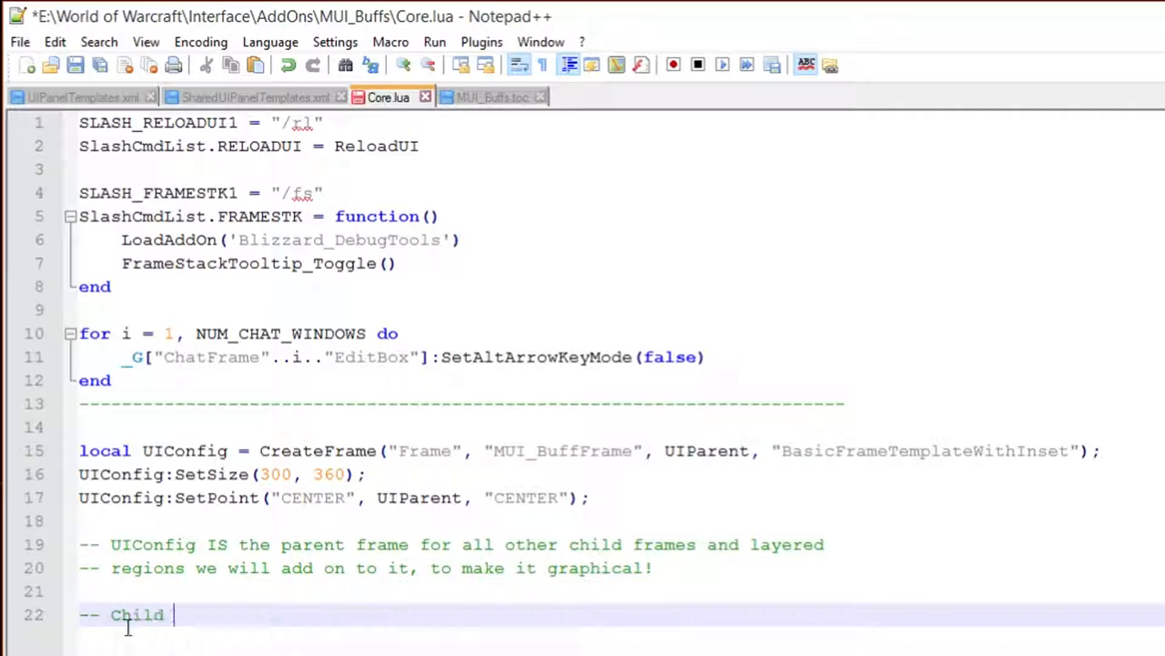
pyautogui.write(' frames and re')
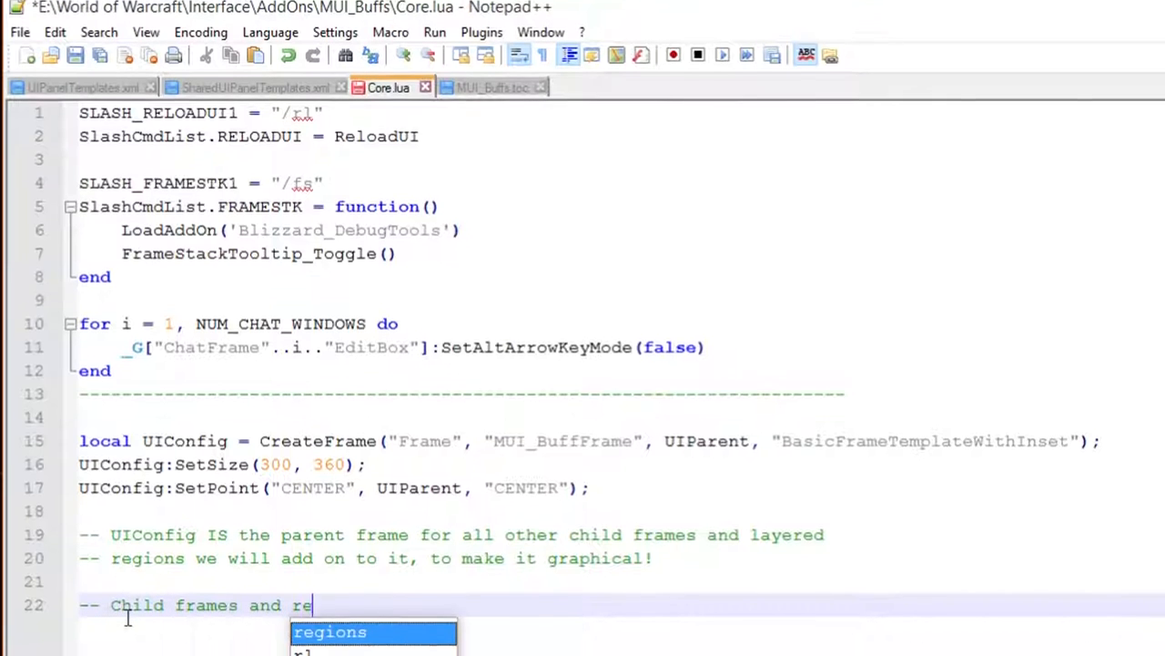
pyautogui.write('gion')
pyautogui.write('s:')
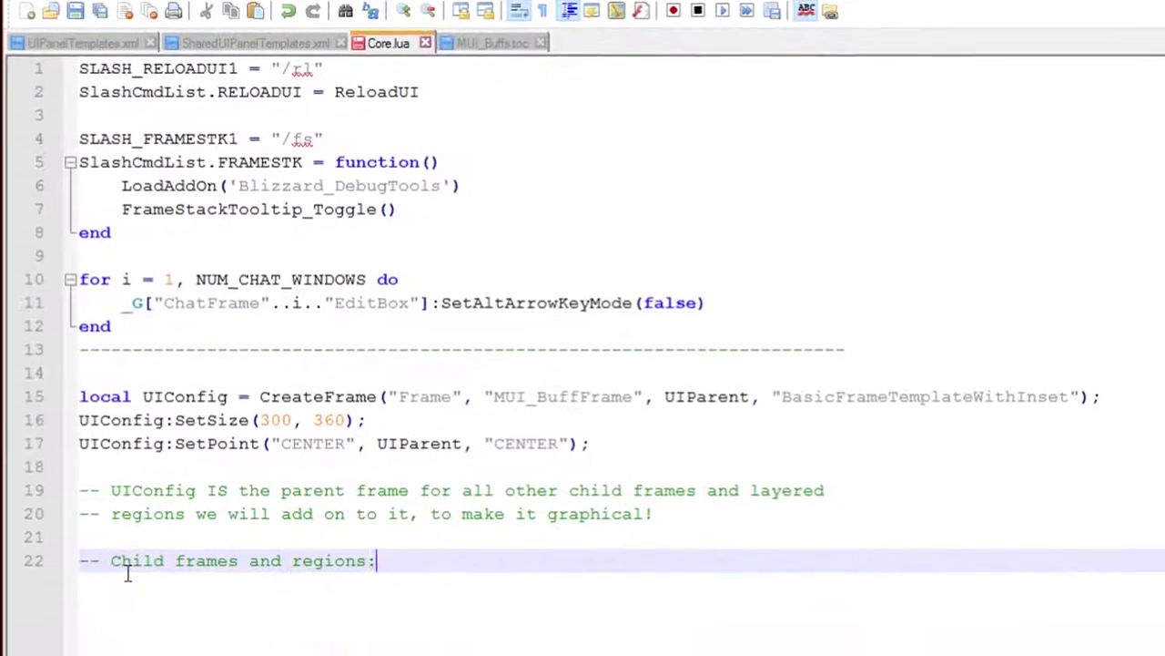
# Add the '-- Child frames and regions:' heading on line 22 with blank lines below
pyautogui.press('Return')
pyautogui.press('Return')
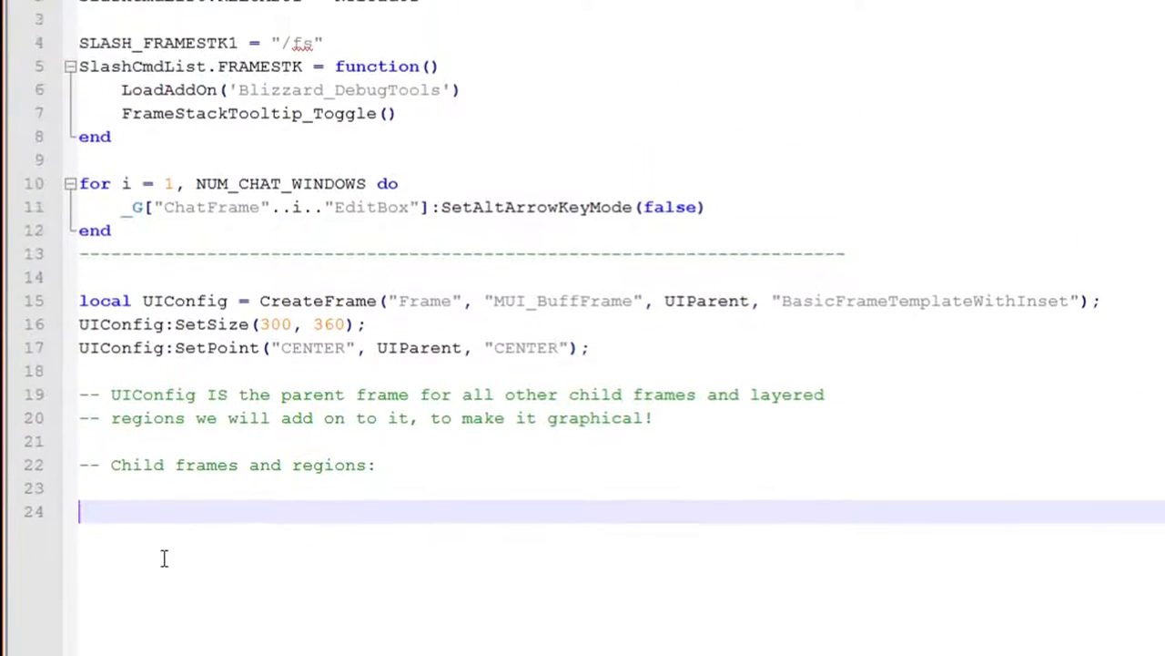
# In SharedUIPanelTemplates.xml, add a new OnLoad tag after the existing OnLoad block
pyautogui.click(179, 7)
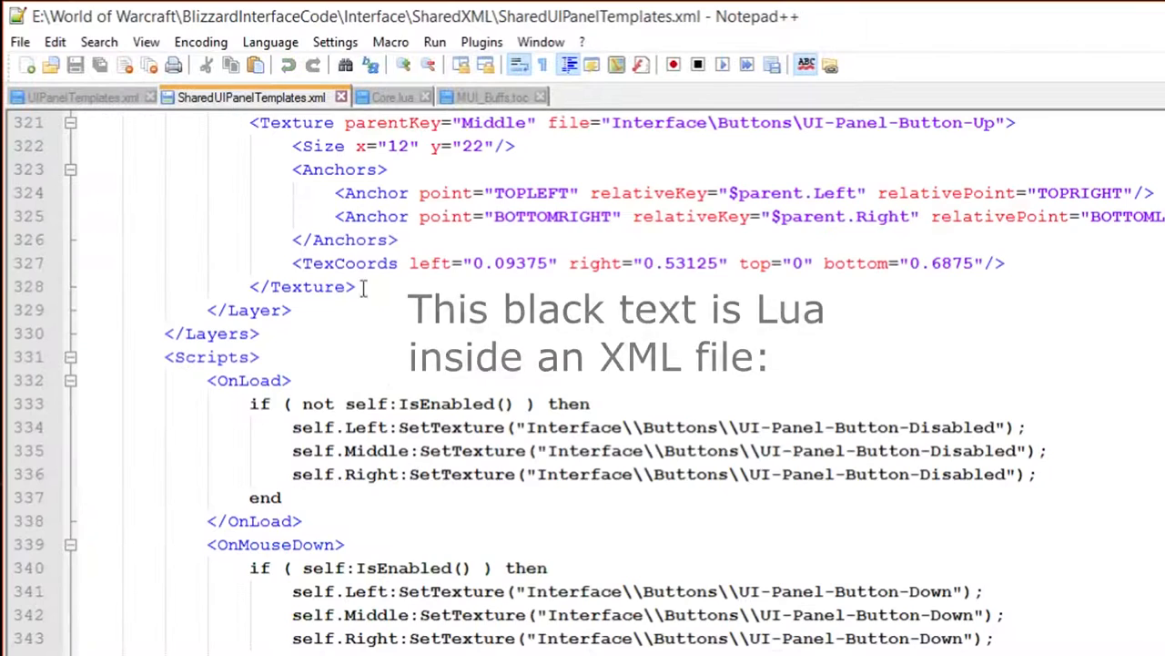
pyautogui.doubleClick(252, 381)
pyautogui.click(321, 521)
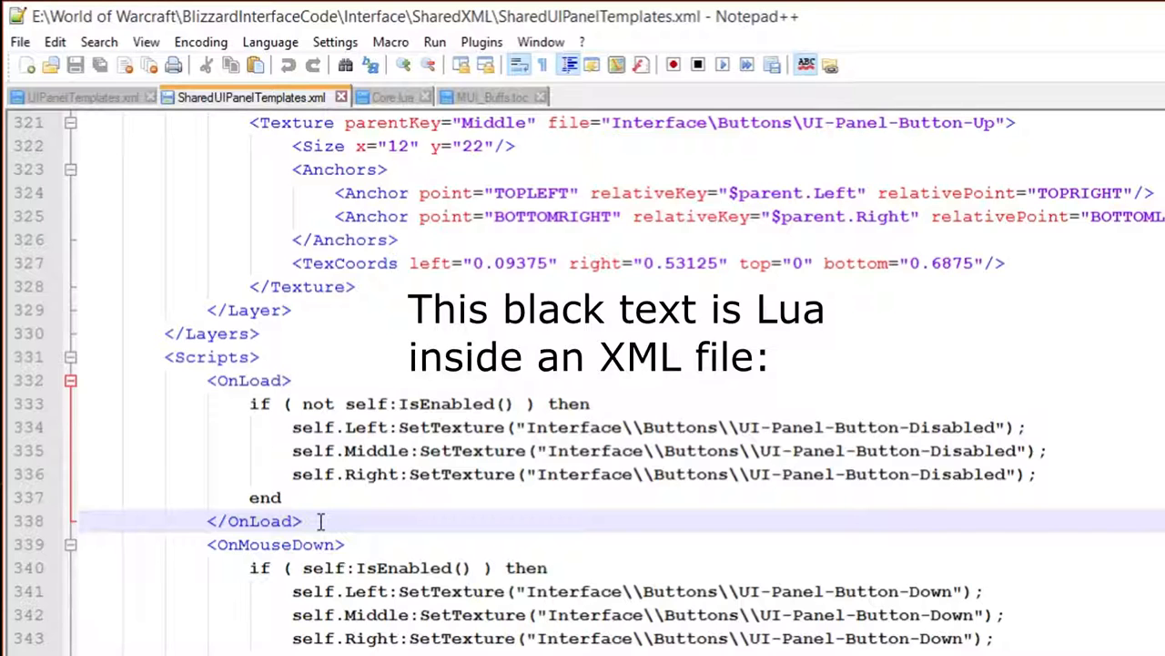
pyautogui.press('Return')
pyautogui.press('Return')
pyautogui.write('<')
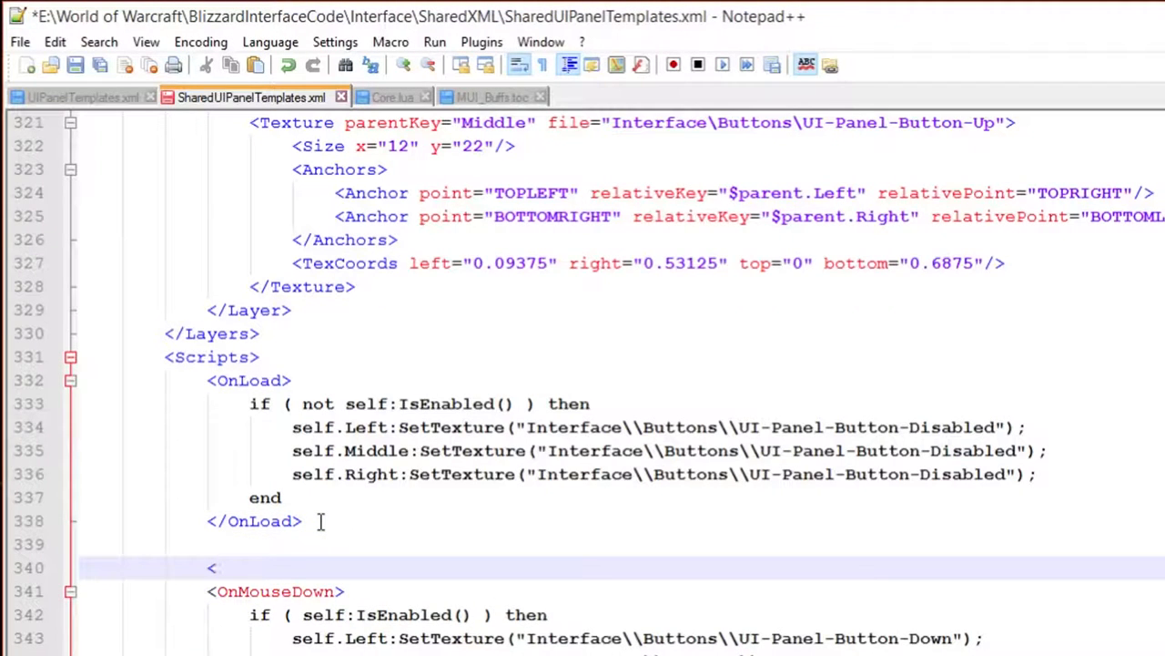
pyautogui.write('OnLoa')
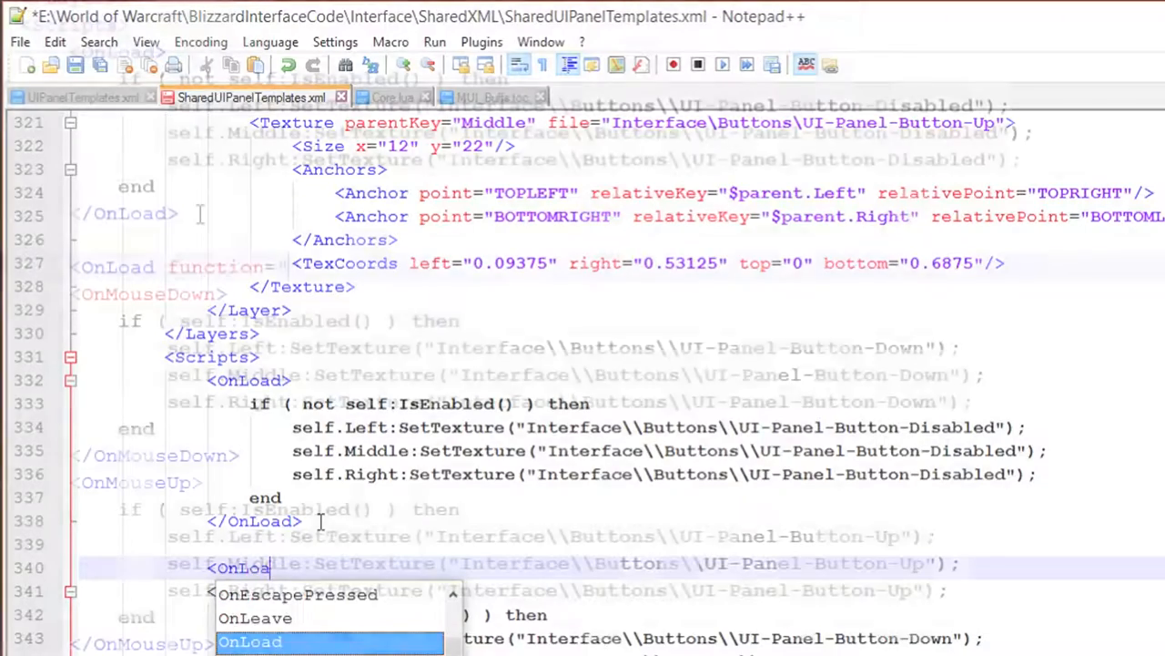
pyautogui.write('MyGl')
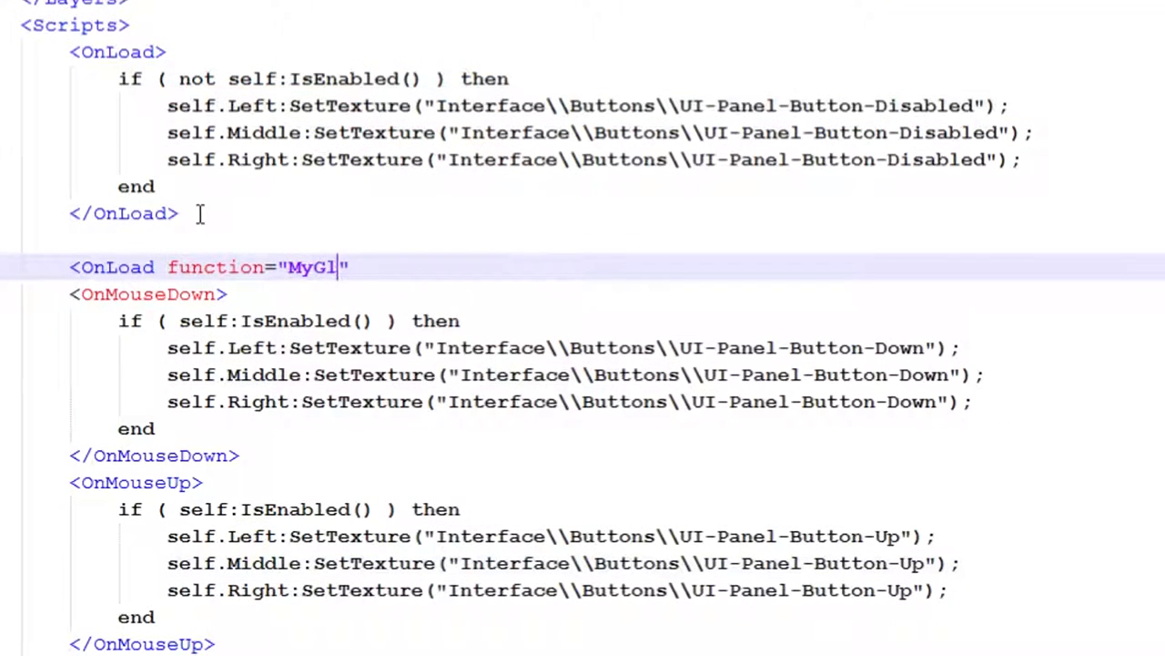
pyautogui.write('obal')
pyautogui.press('BackSpace')
pyautogui.write('Func')
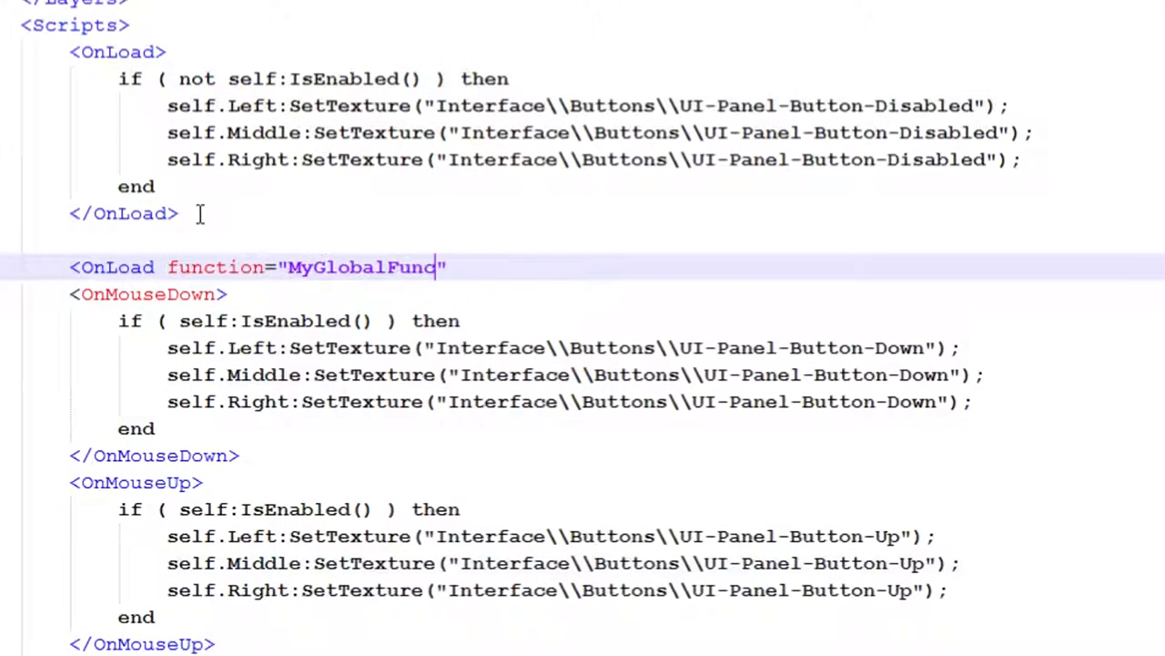
pyautogui.write('tionNB')
pyautogui.press('BackSpace')
pyautogui.press('BackSpace')
pyautogui.write('Name')
pyautogui.press('End')
pyautogui.write('/>')
pyautogui.press('Return')
pyautogui.press('Return')
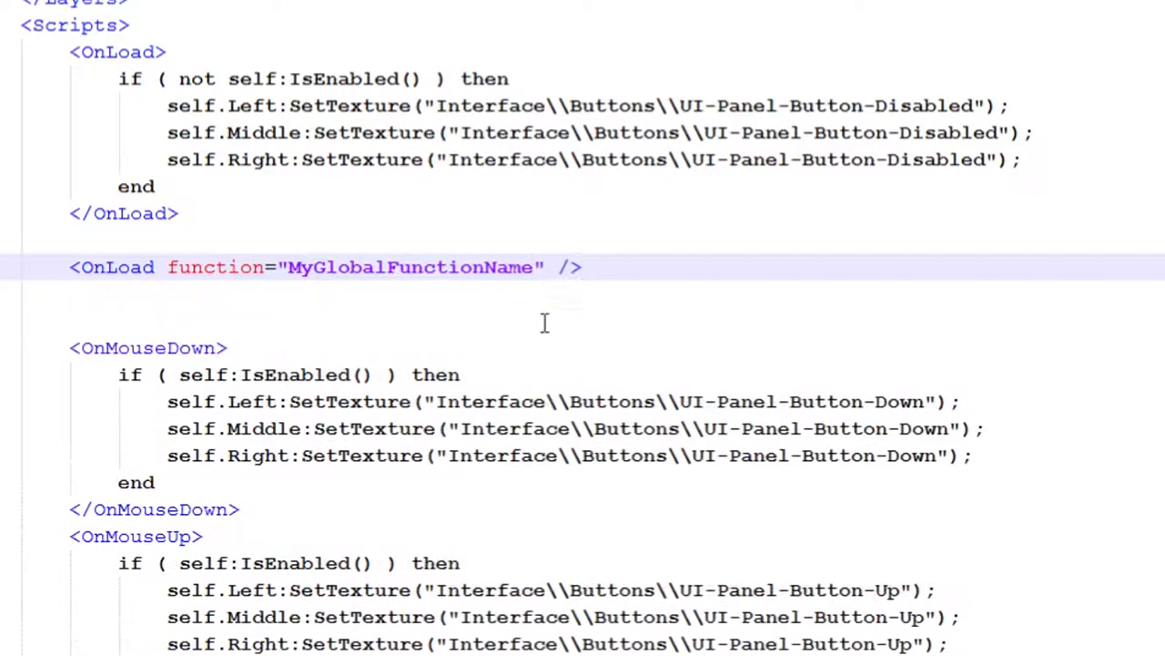
# Write the MyGlobalFunctionName stub with comments that XML identifies it by its global name
pyautogui.click(544, 324)
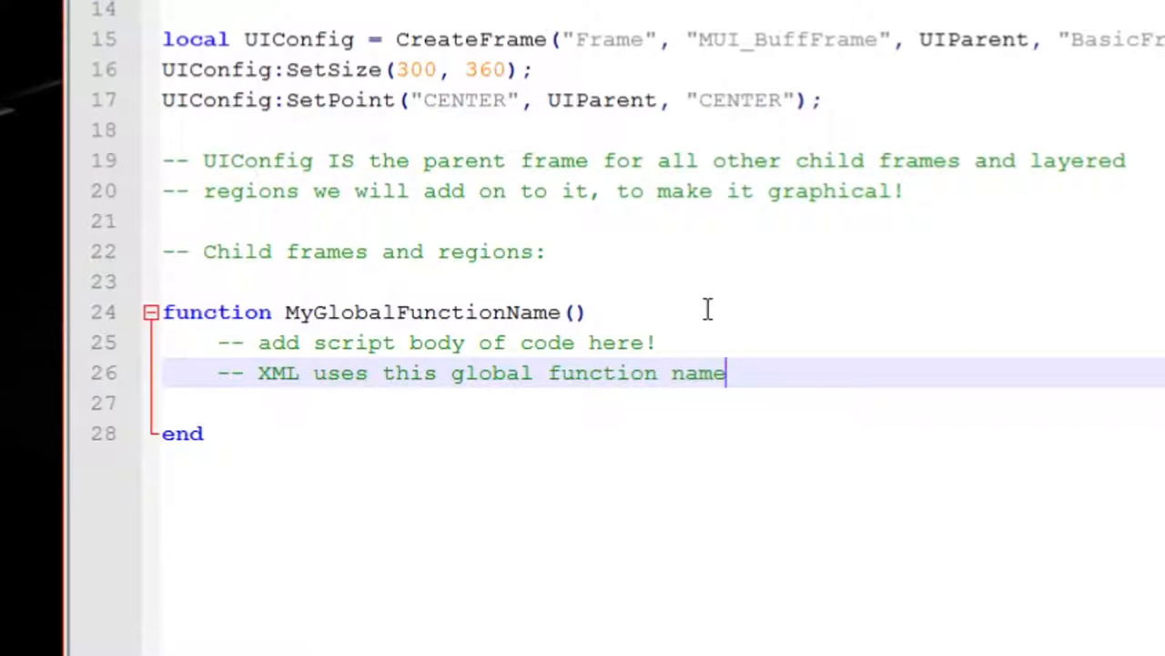
pyautogui.write(' to ')
pyautogui.write('identify this')
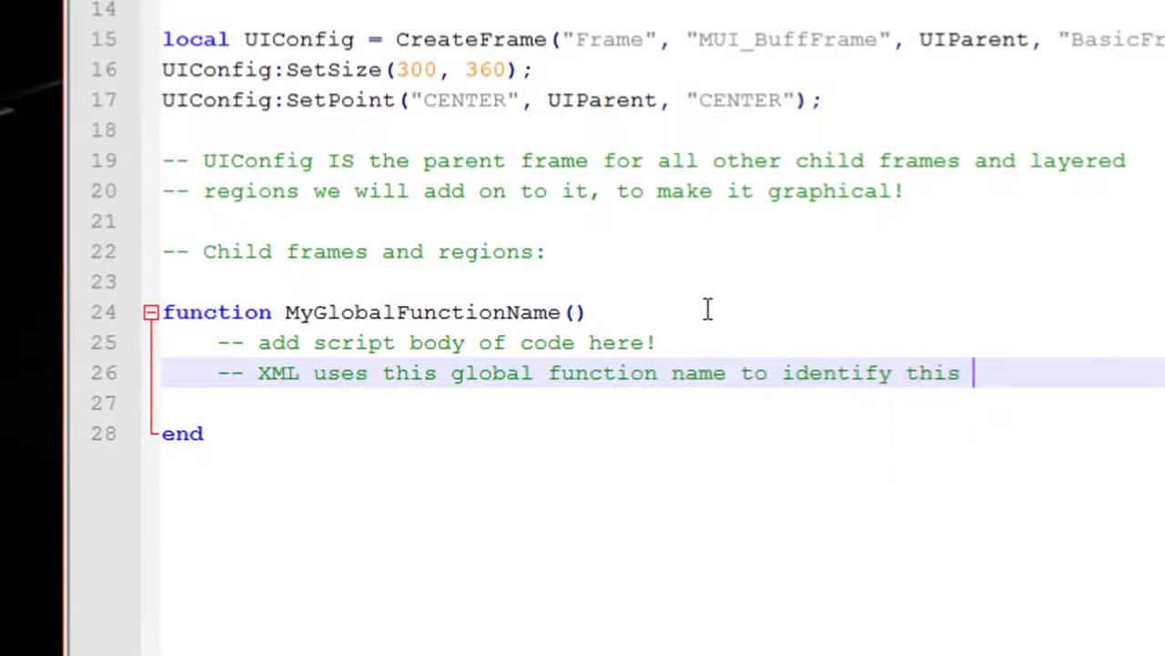
pyautogui.press('Return')
pyautogui.write('-- func')
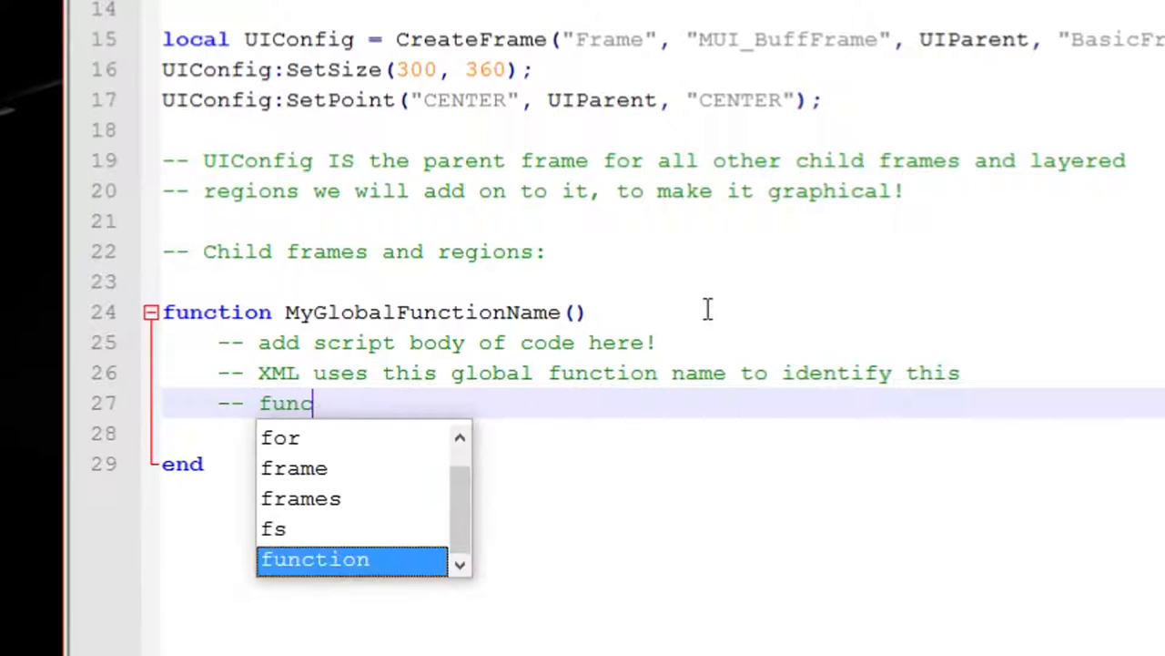
pyautogui.write('tion kept in this L')
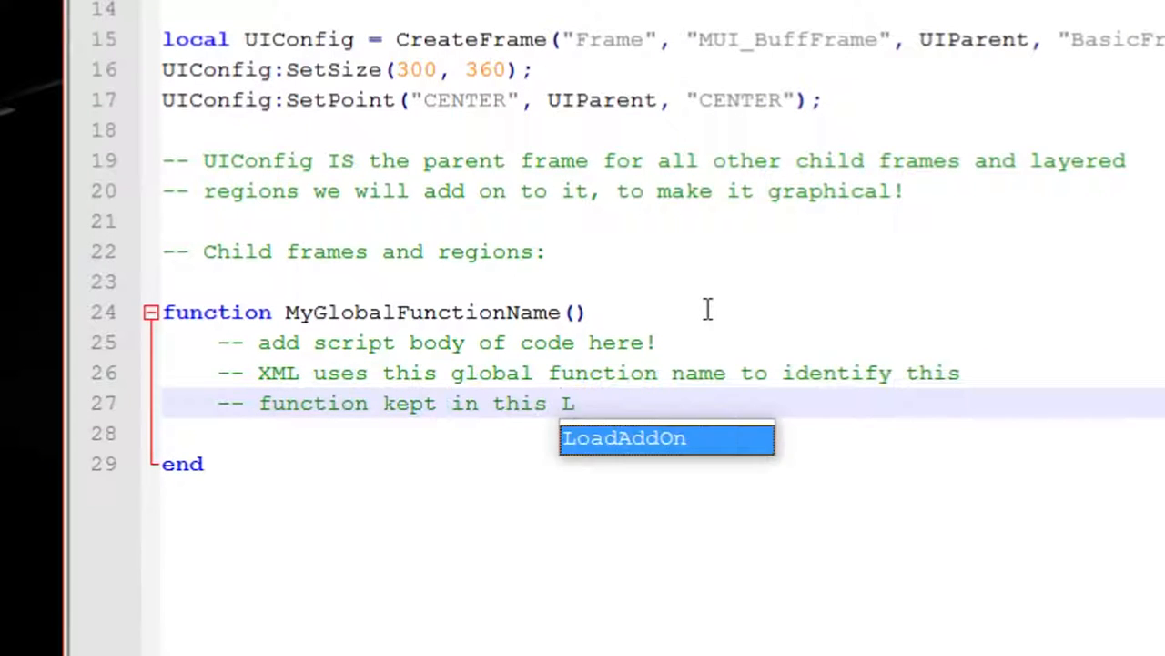
pyautogui.write('ua file!')
pyautogui.click(643, 487)
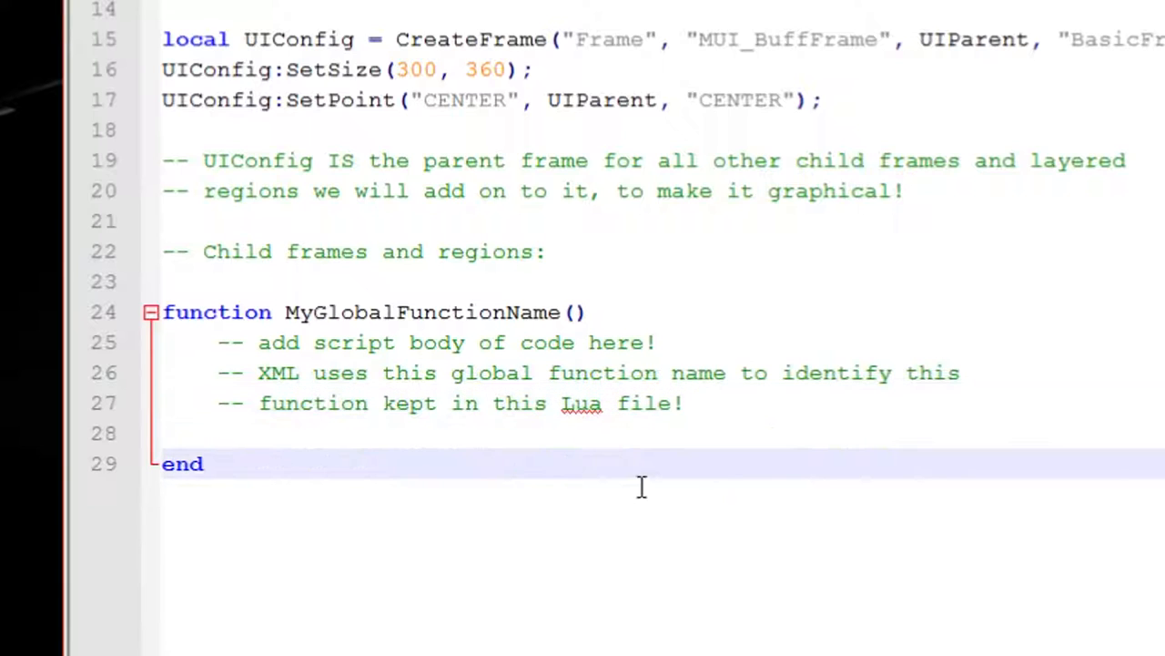
pyautogui.click(580, 437)
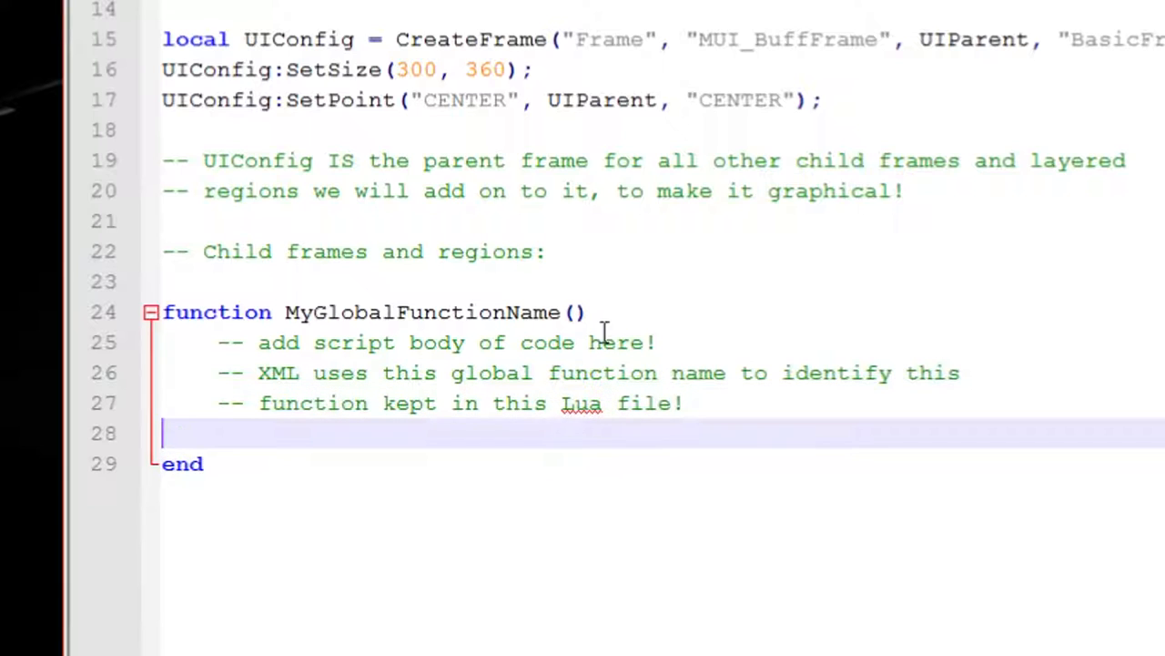
pyautogui.press('BackSpace')
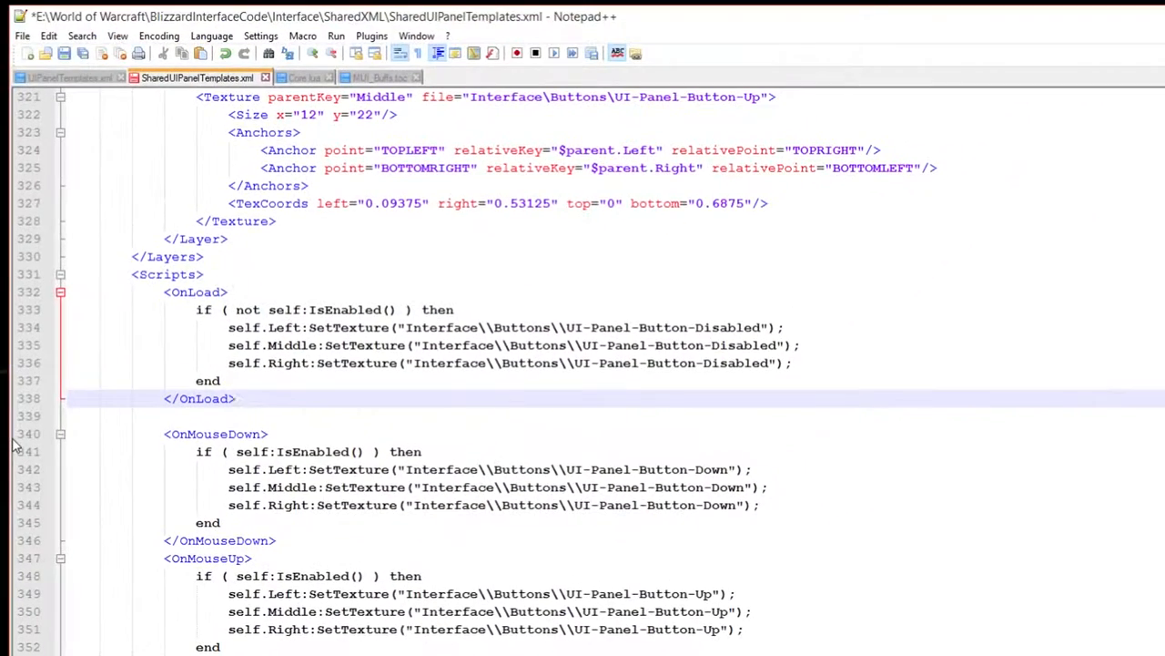
# Delete the blank line after the OnLoad script and browse UIPanelTemplates.xml for virtual templates
pyautogui.press('Delete')
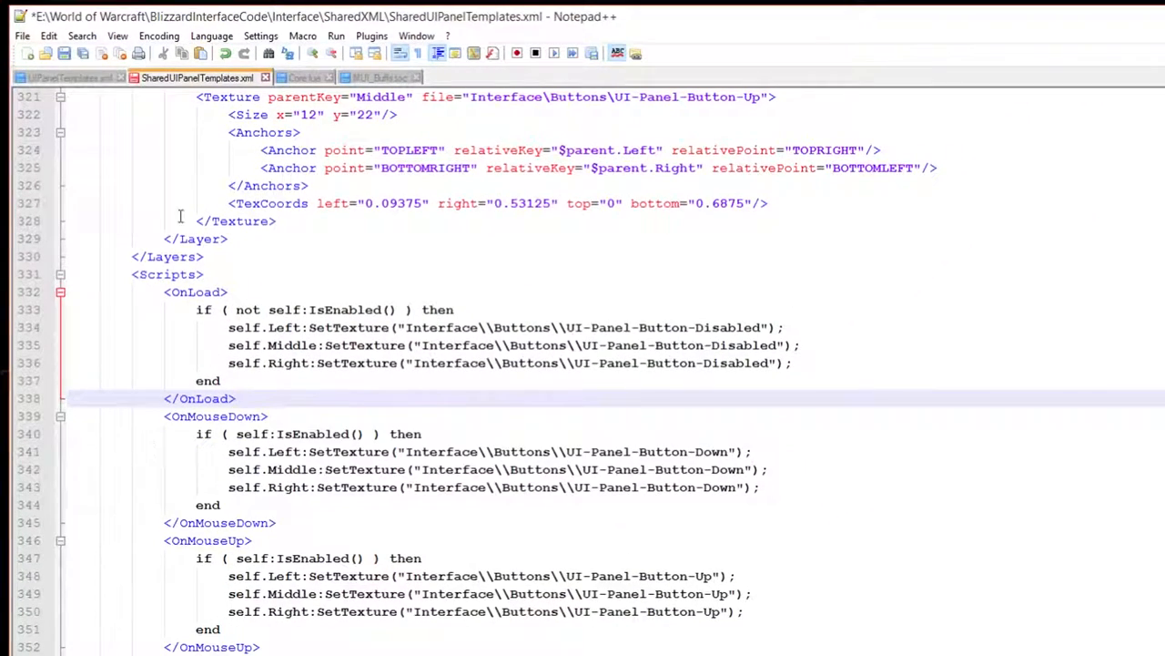
pyautogui.click(68, 77)
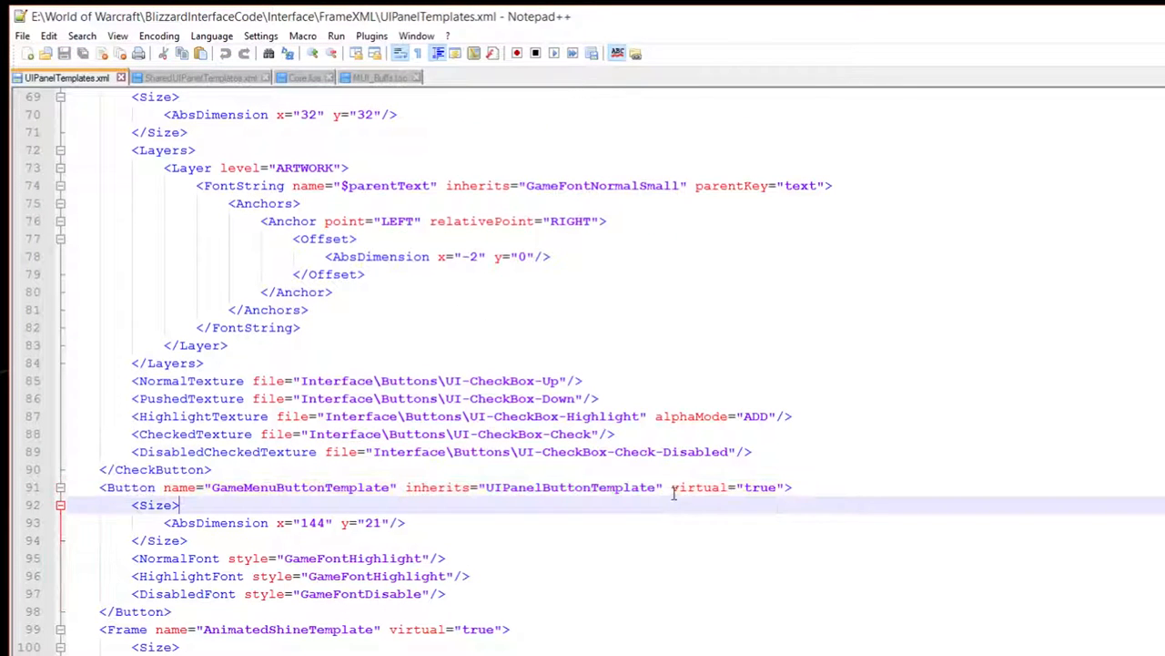
pyautogui.moveTo(671, 488); pyautogui.dragTo(785, 487)
pyautogui.doubleClick(701, 487)
pyautogui.scroll(-1, 684, 501)
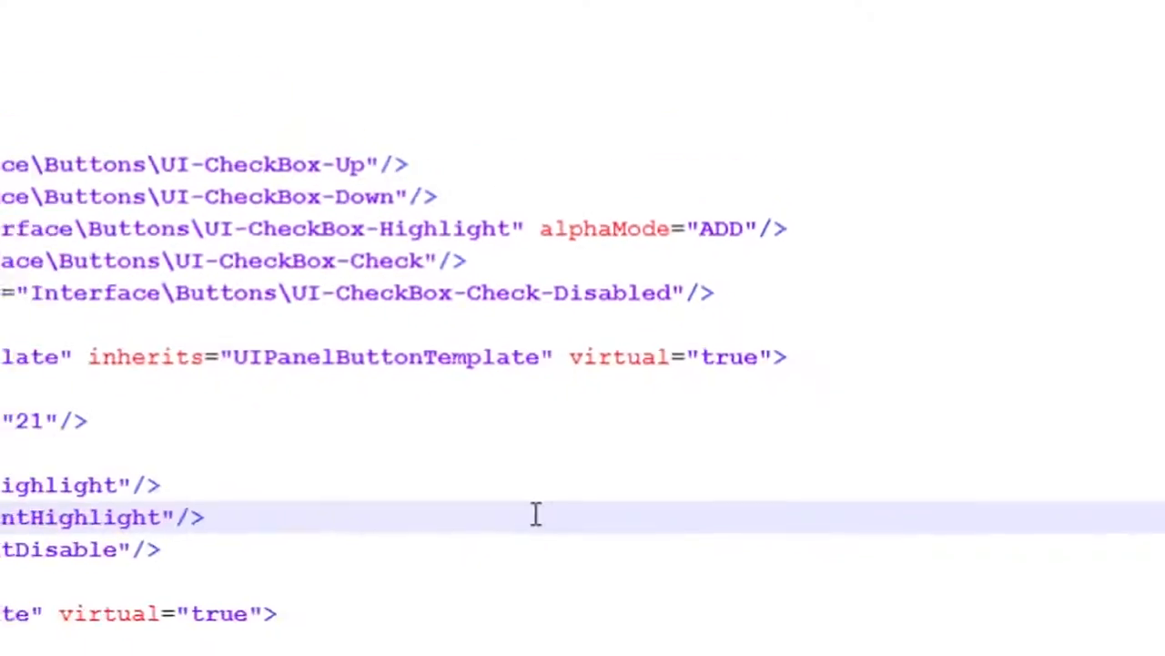
pyautogui.scroll(-8, 583, 510)
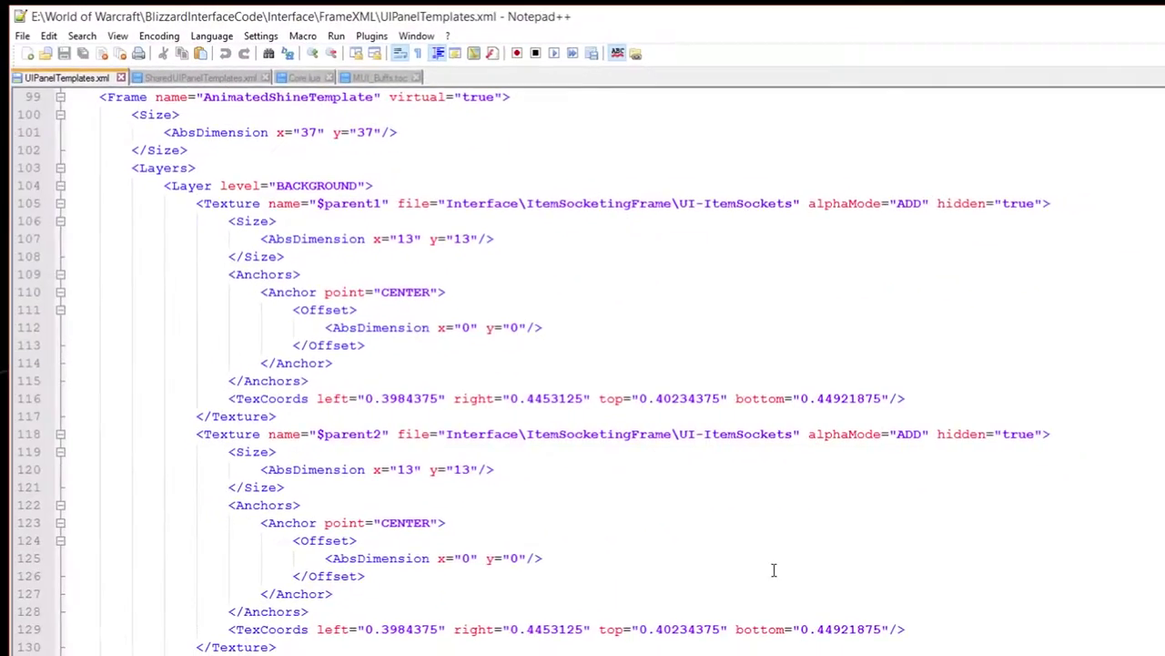
pyautogui.scroll(5, 773, 570)
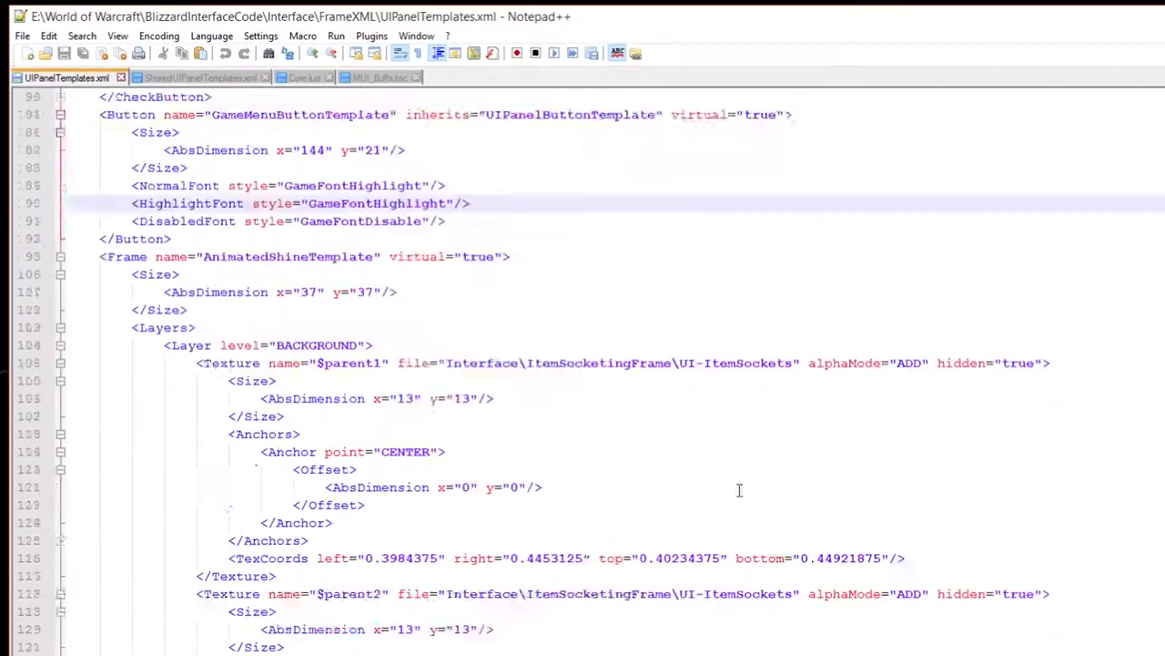
pyautogui.doubleClick(560, 362)
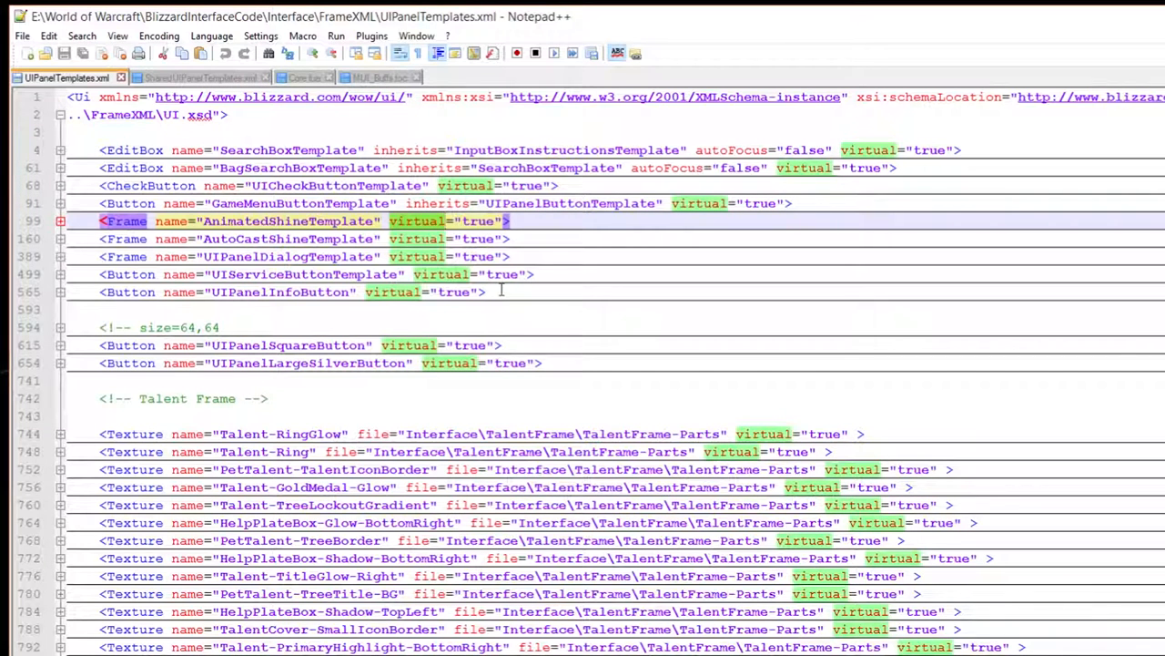
pyautogui.scroll(-3, 501, 289)
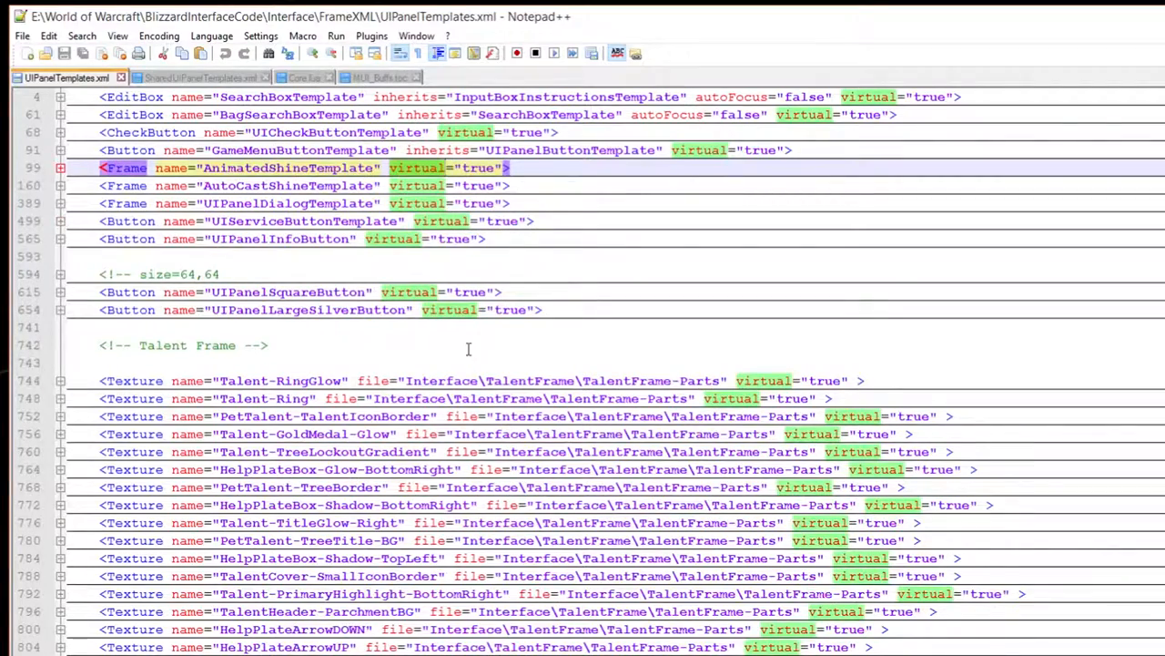
pyautogui.scroll(-4, 468, 349)
pyautogui.scroll(-3, 468, 348)
pyautogui.scroll(-3, 468, 349)
pyautogui.scroll(-4, 468, 348)
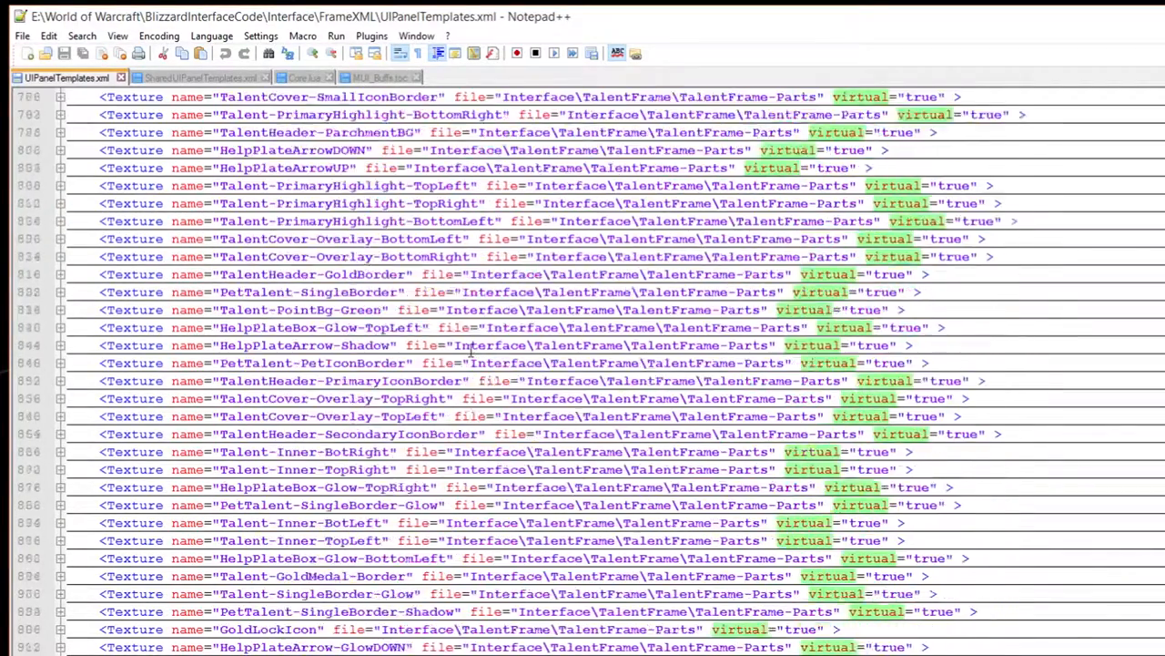
pyautogui.scroll(-4, 470, 349)
pyautogui.scroll(-3, 471, 349)
pyautogui.scroll(-4, 471, 349)
pyautogui.scroll(-3, 471, 349)
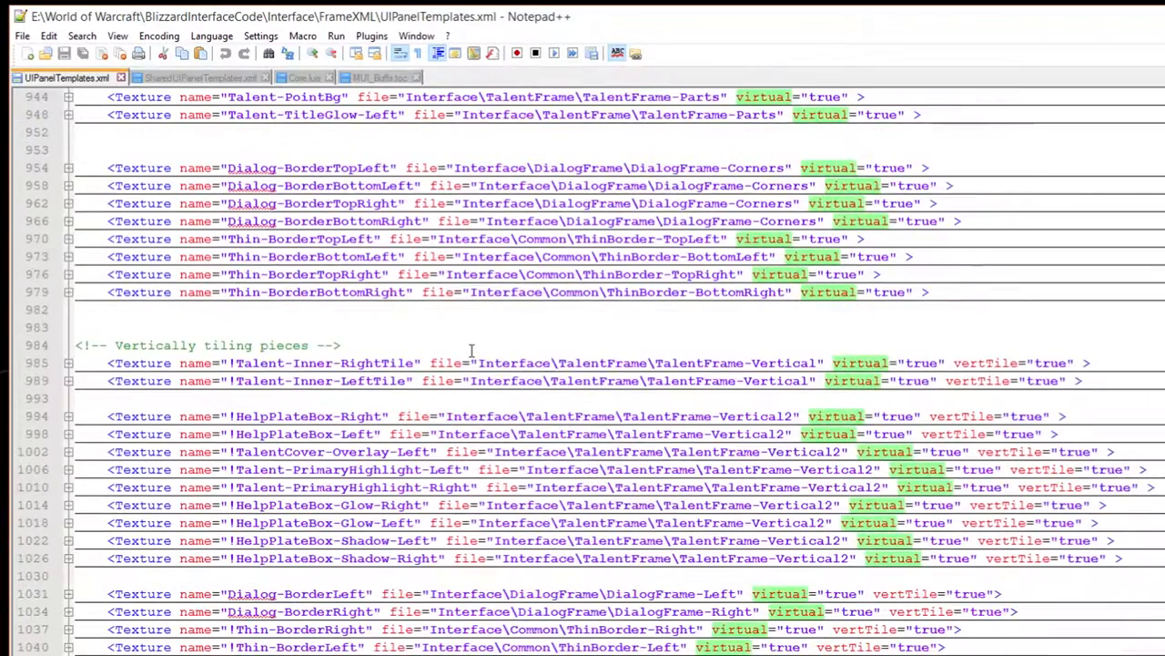
# Back in Core.lua, review the BasicFrameTemplateWithInset setup and move to empty line 24
pyautogui.click(201, 77)
pyautogui.click(305, 77)
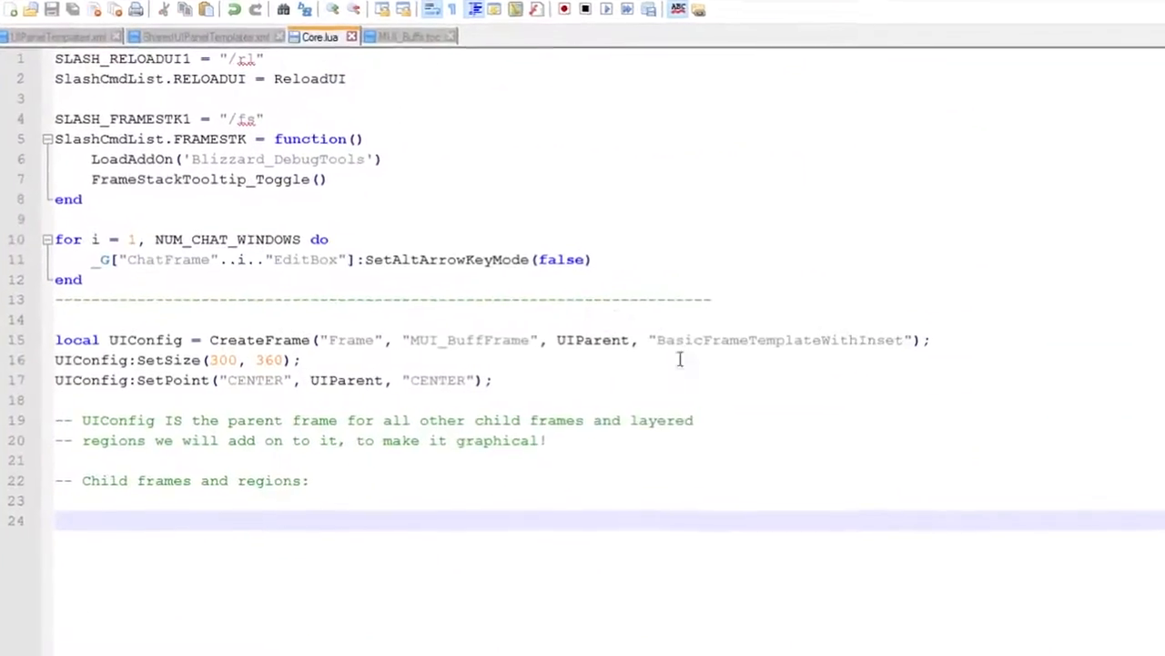
pyautogui.click(680, 380)
pyautogui.moveTo(651, 340); pyautogui.dragTo(774, 339)
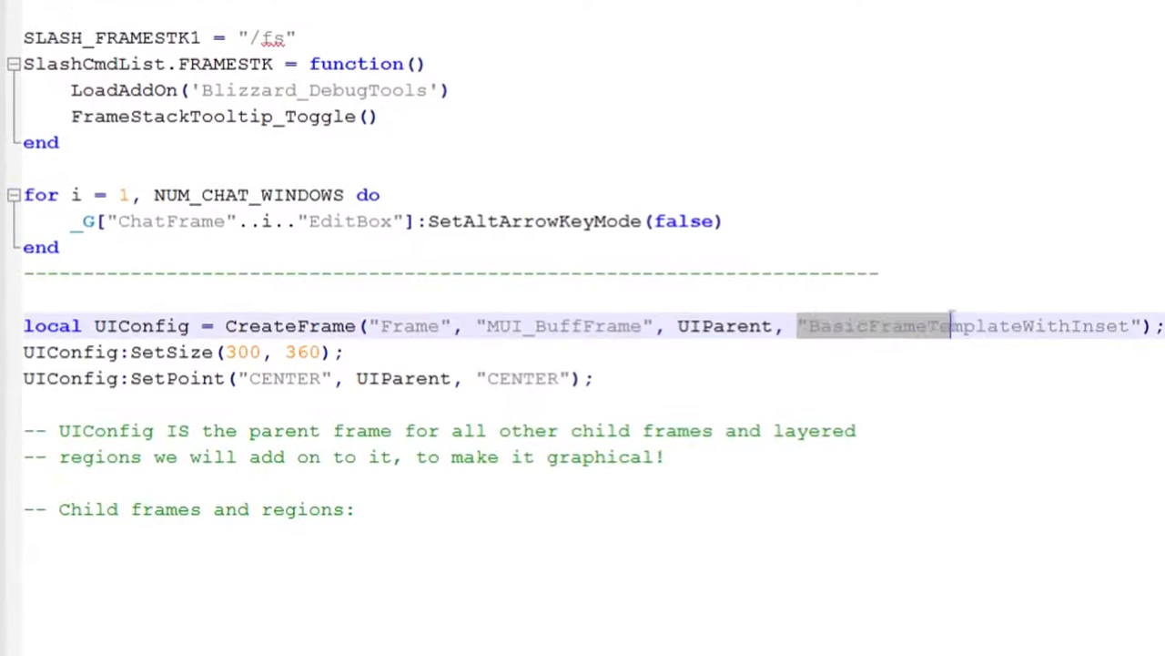
pyautogui.moveTo(951, 325); pyautogui.dragTo(1144, 325)
pyautogui.click(1132, 352)
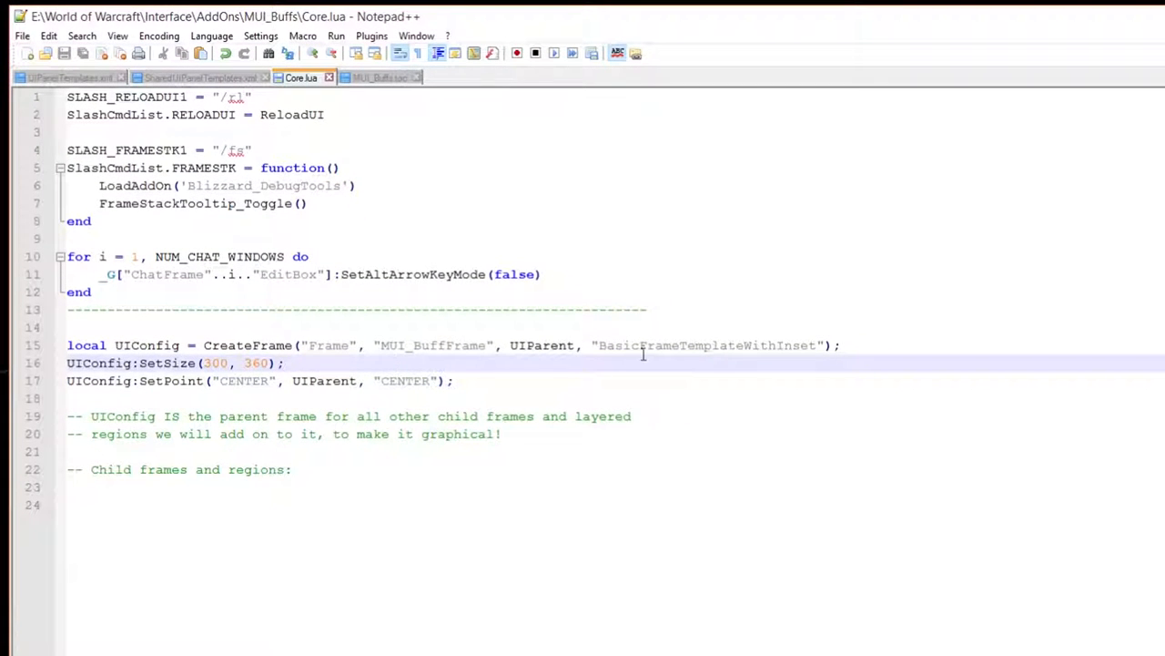
pyautogui.doubleClick(644, 347)
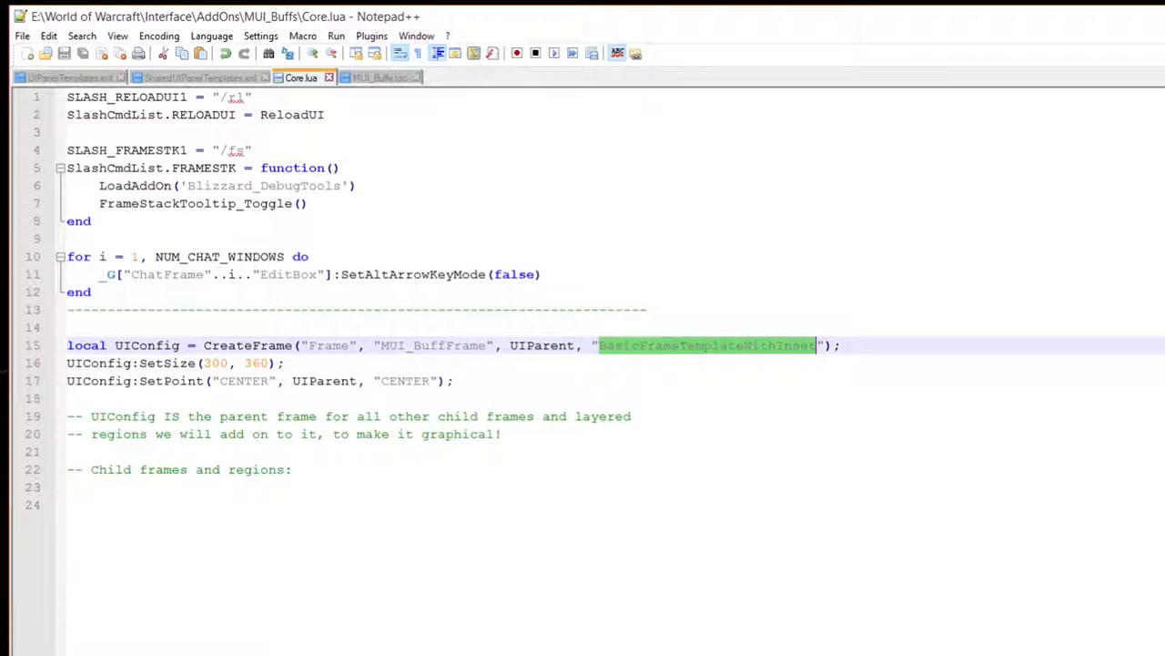
pyautogui.click(491, 382)
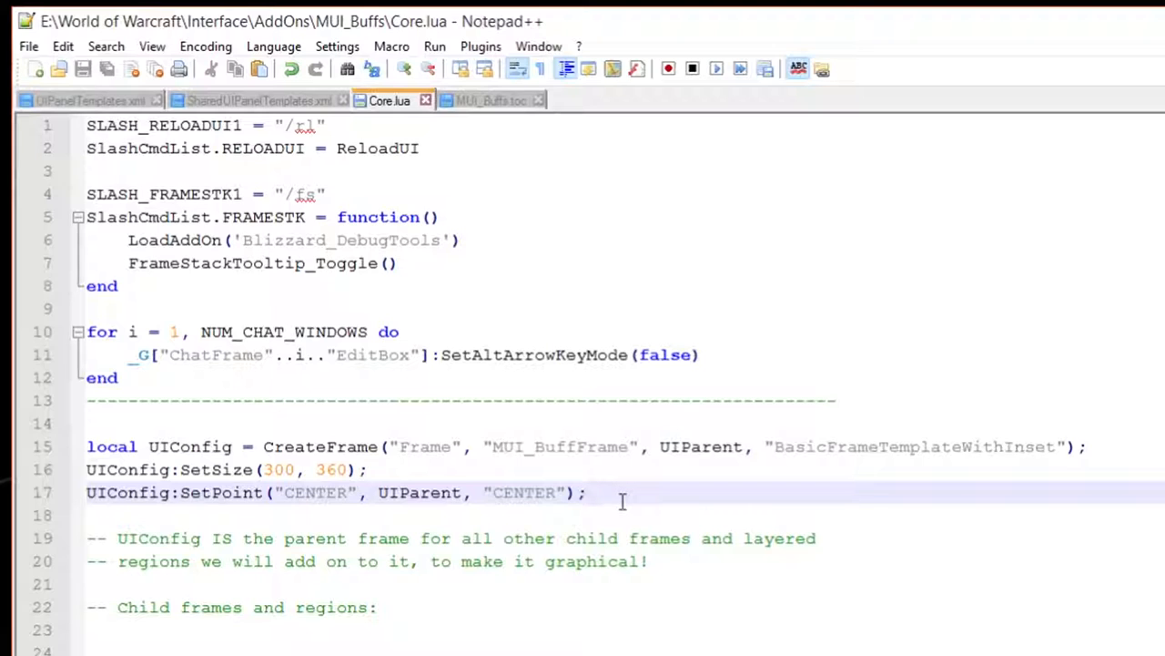
pyautogui.click(146, 649)
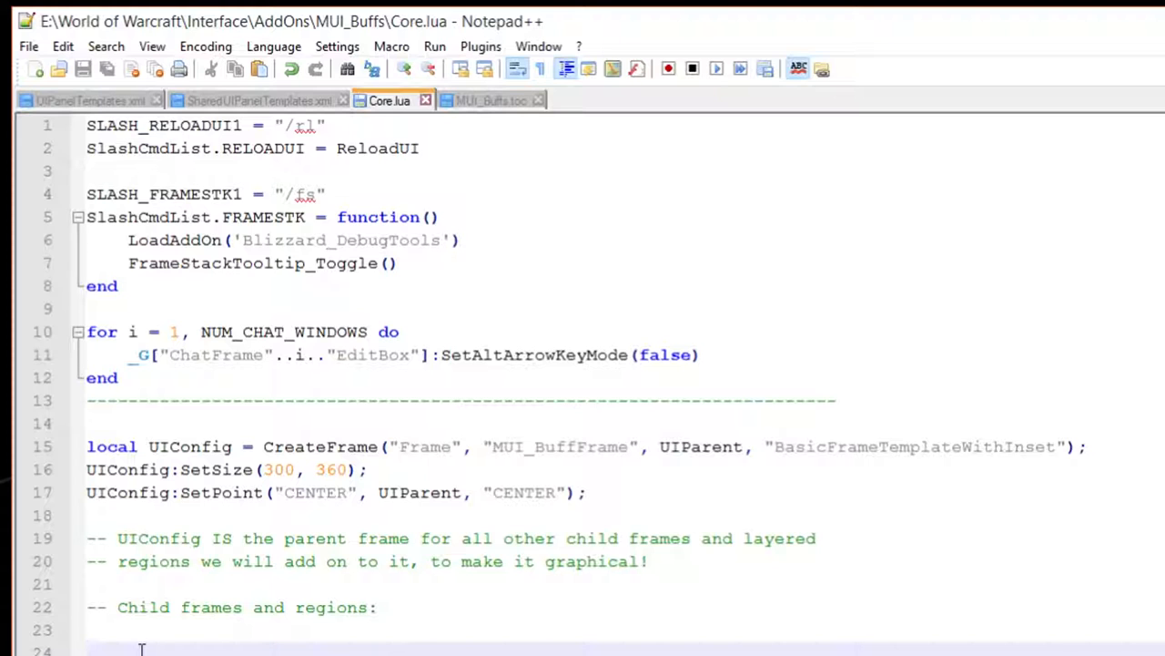
pyautogui.write('UI')
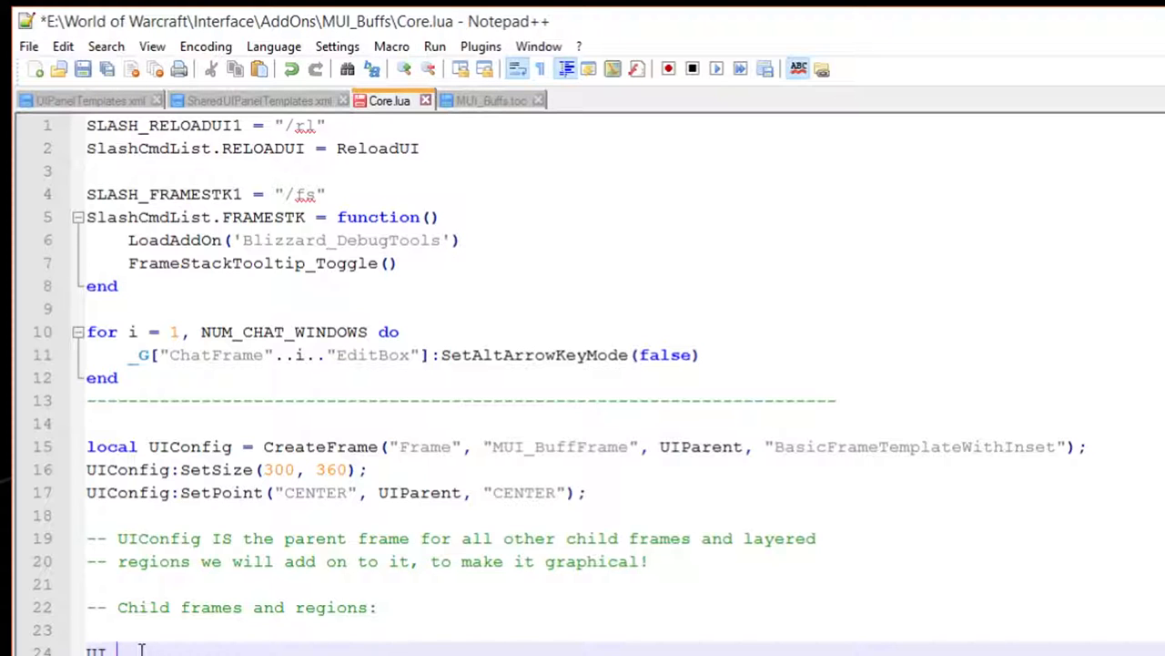
pyautogui.write('Config.ti')
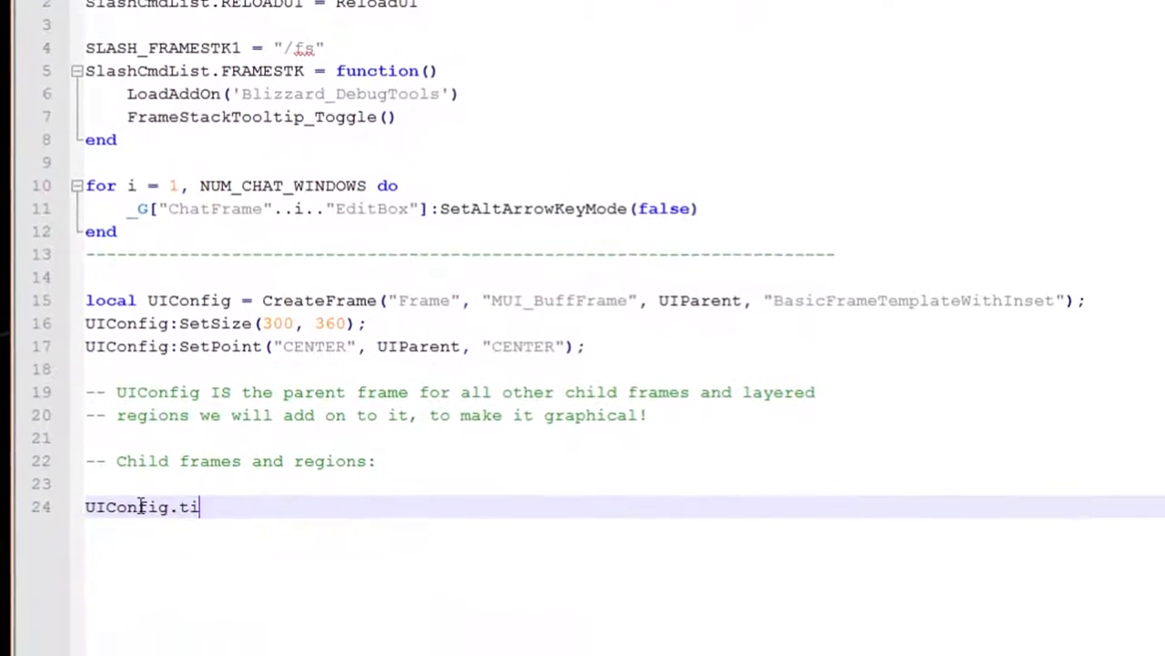
pyautogui.write('tle')
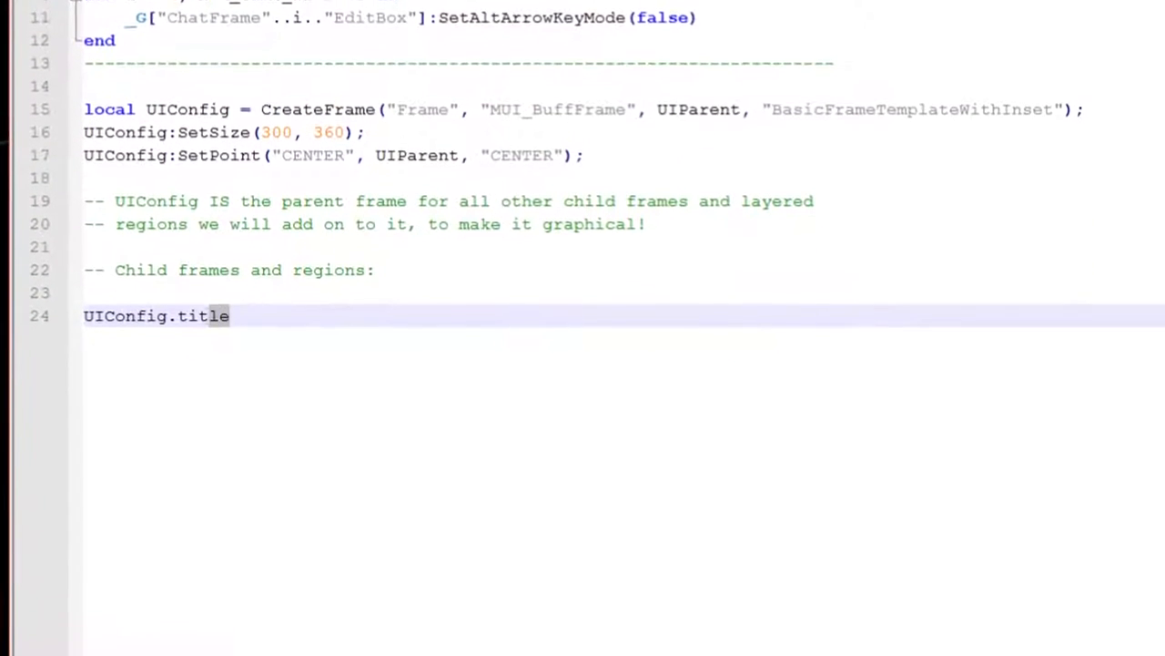
# Complete line 24 as UIConfig.title = UIConfig:CreateFontString(nil, "OVERLAY");
pyautogui.doubleClick(200, 247)
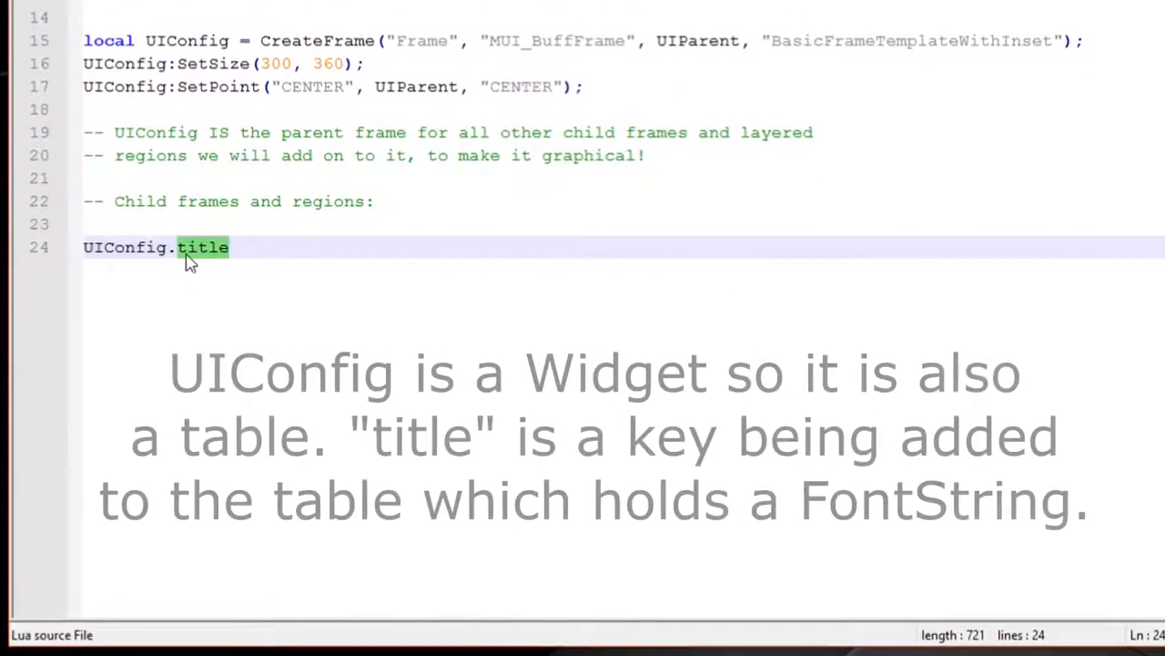
pyautogui.click(235, 247)
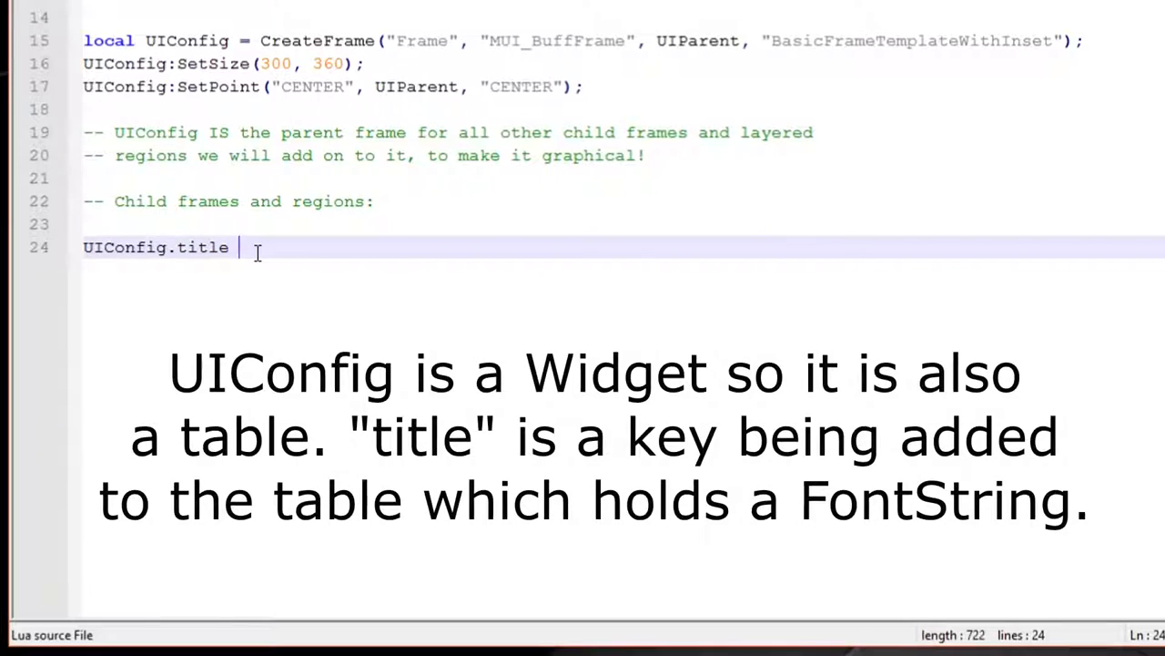
pyautogui.write('= UIConfig')
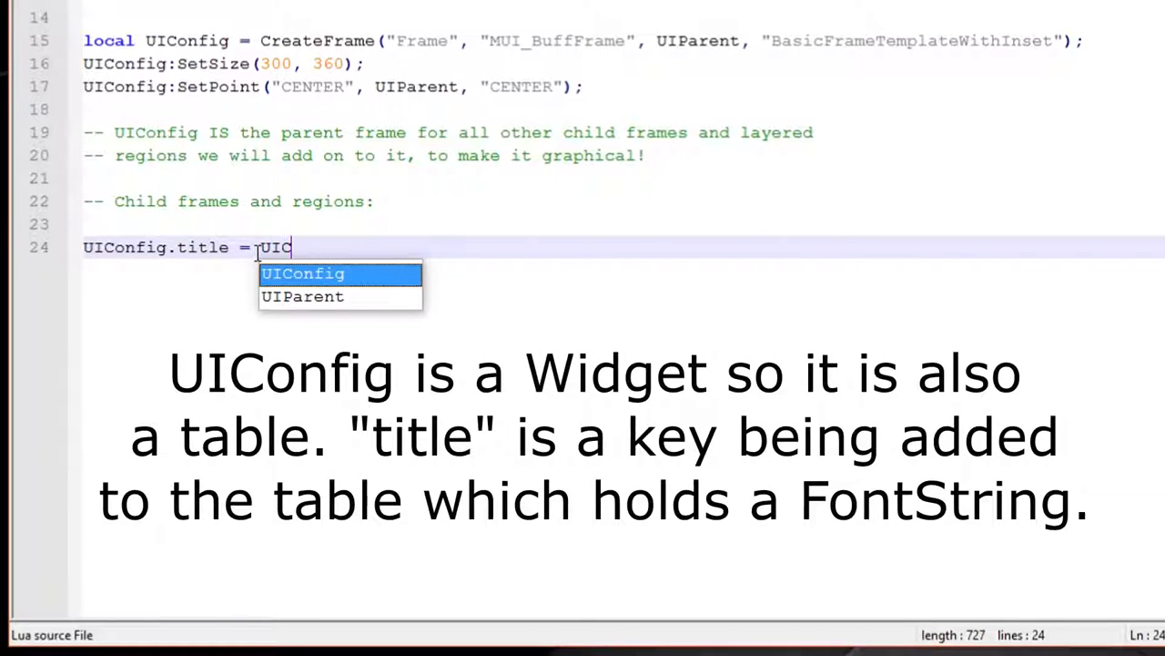
pyautogui.write(':C')
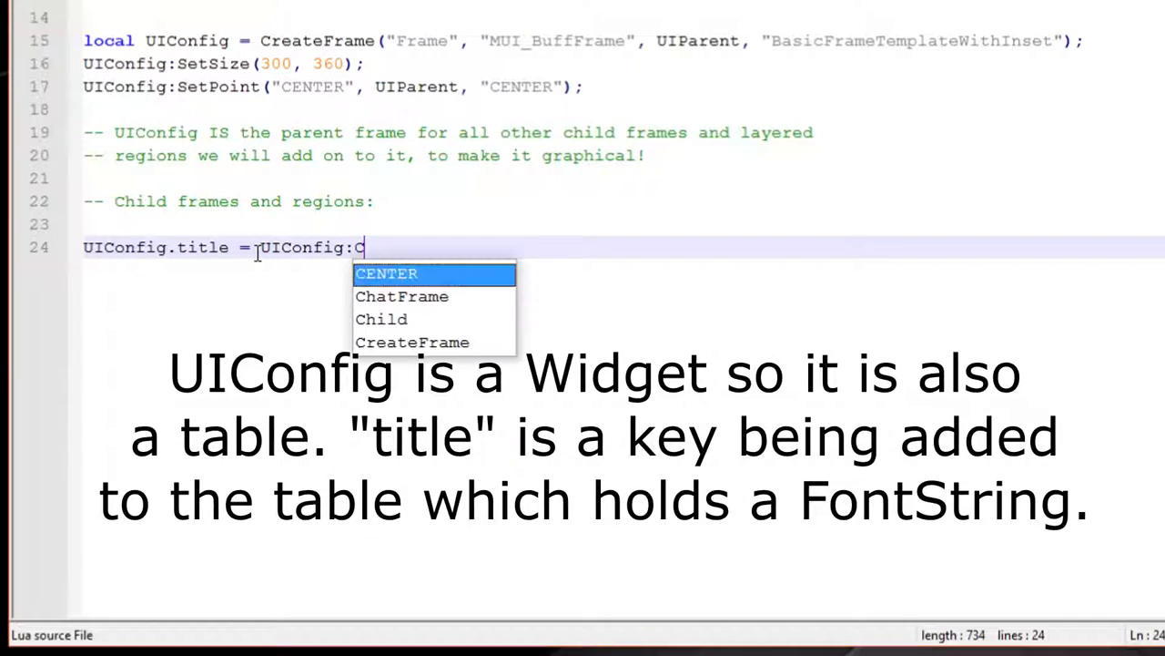
pyautogui.write('reateFontStri')
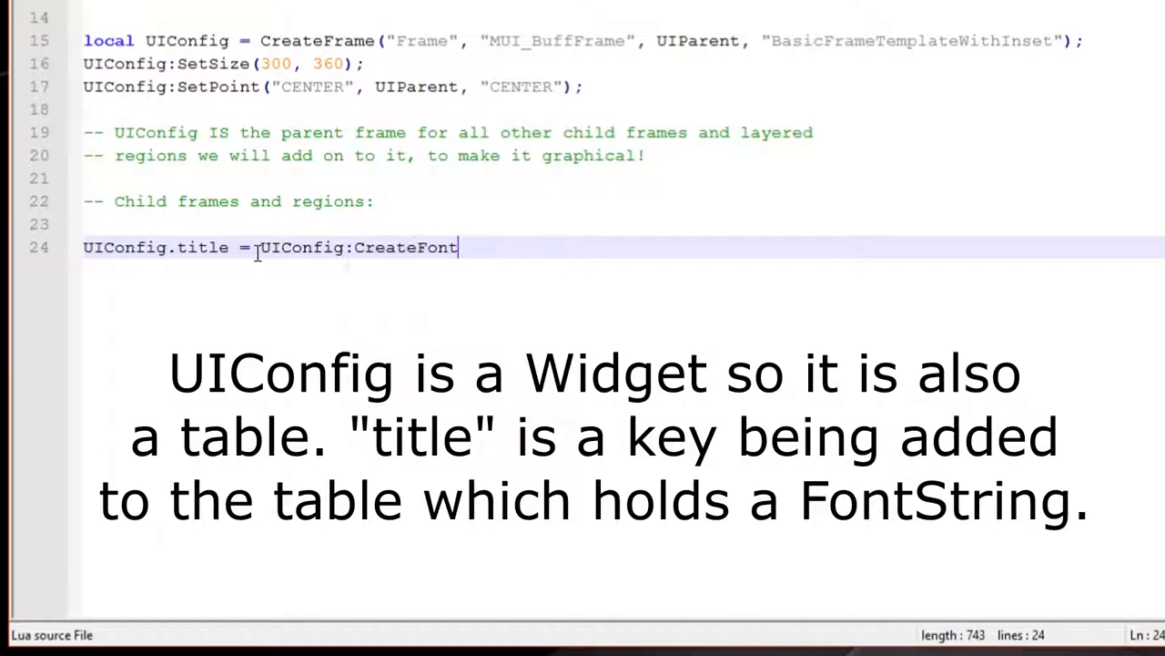
pyautogui.write('ng(ni')
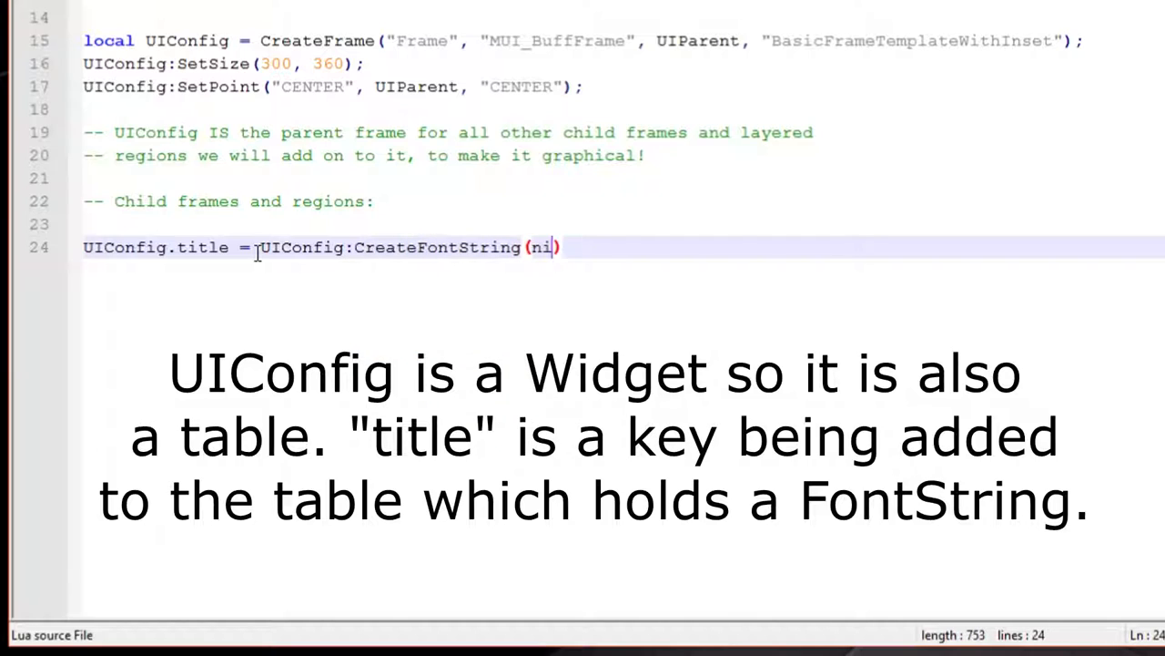
pyautogui.write('l, "')
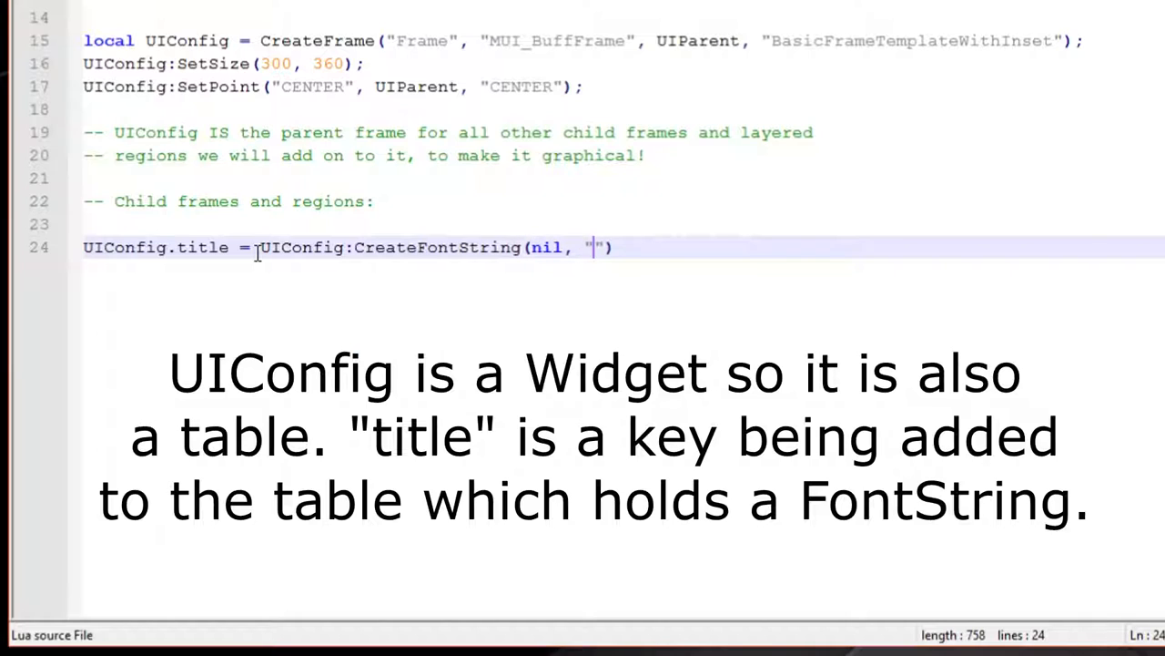
pyautogui.write('OVERLAY')
pyautogui.press('Right')
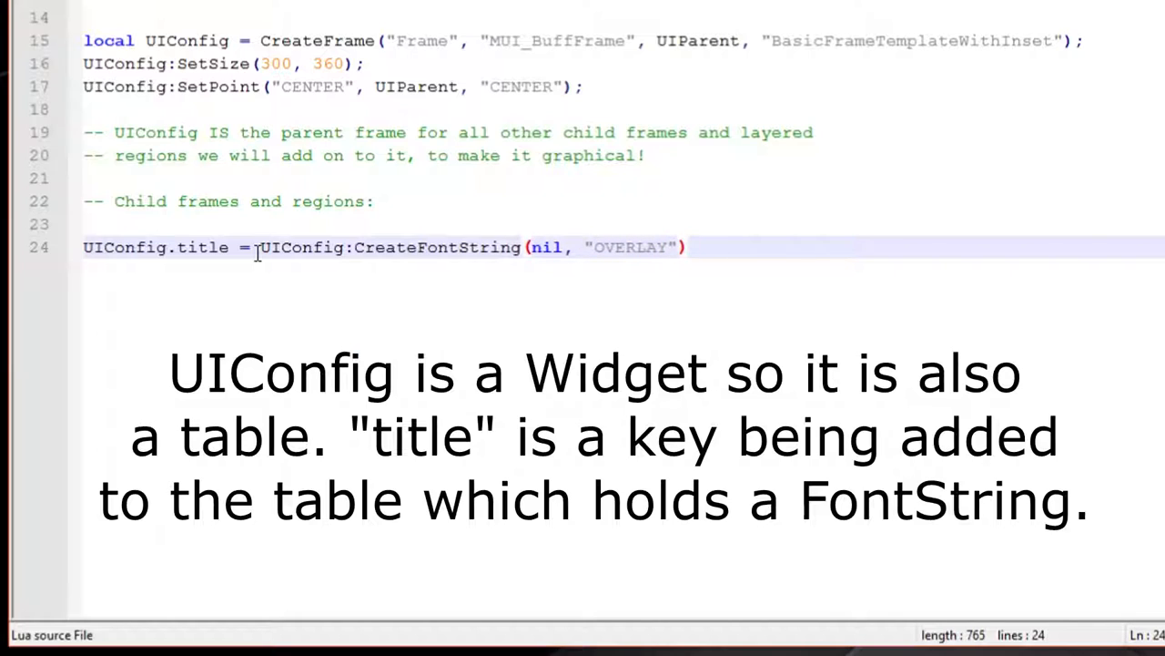
pyautogui.write(');')
pyautogui.press('Return')
pyautogui.press('Return')
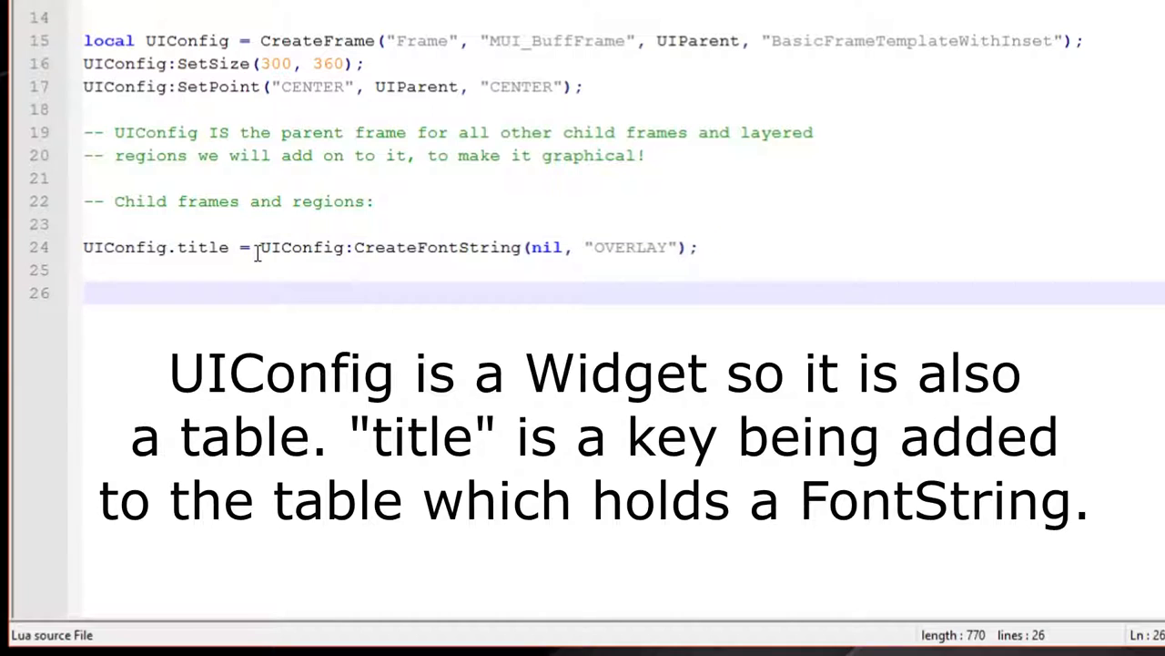
# Add UIConfig.title:SetFontObject("GameFontHighlight"); on line 25 with blank lines below
pyautogui.doubleClick(438, 248)
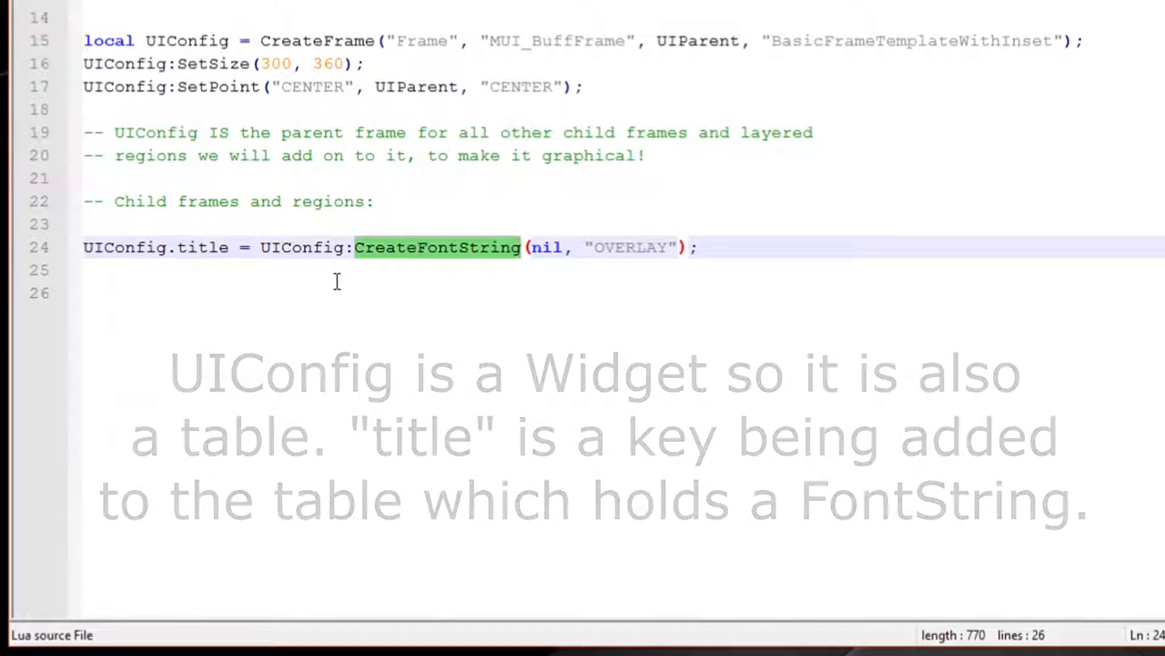
pyautogui.click(317, 273)
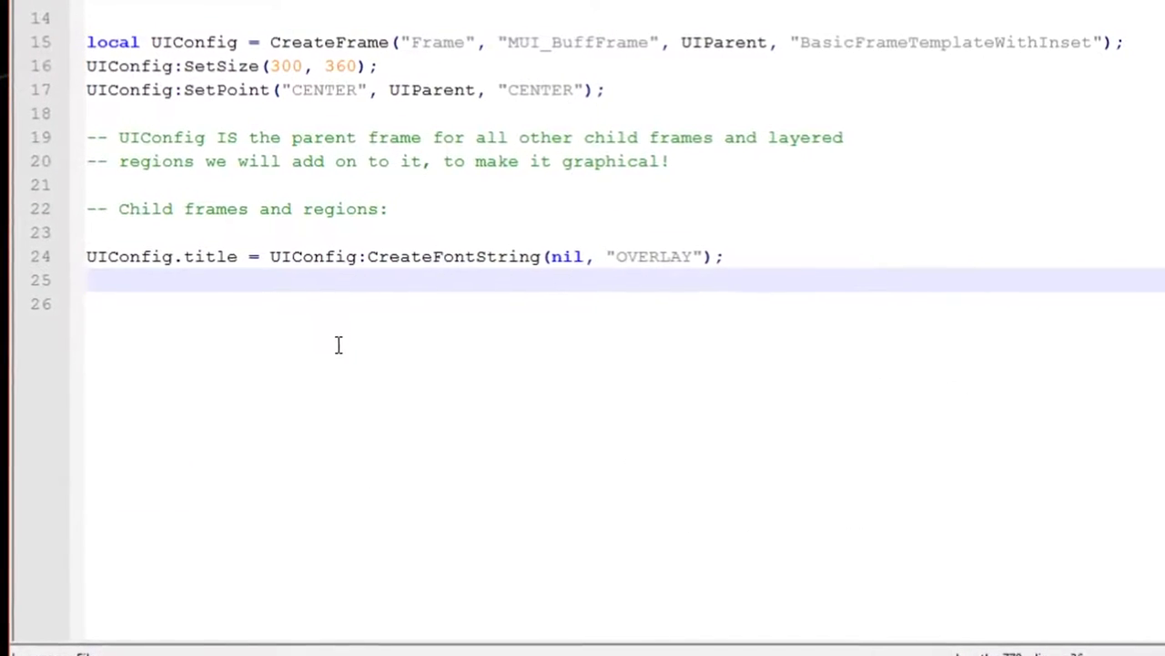
pyautogui.write('uicON')
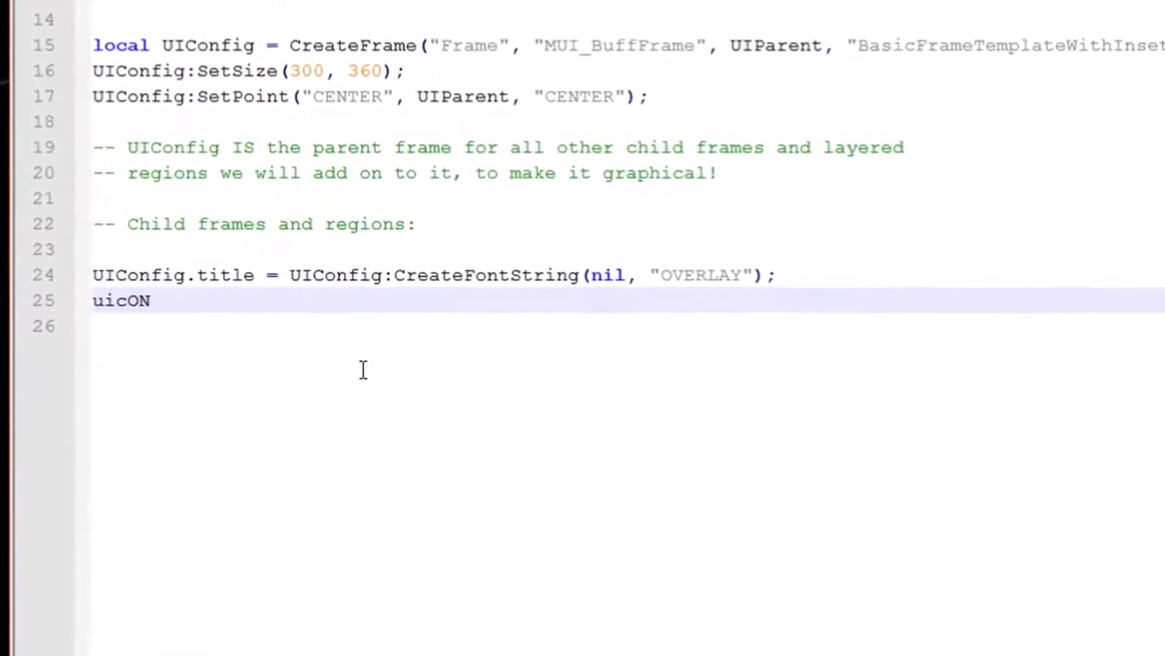
pyautogui.write('FIG.')
pyautogui.press('BackSpace')
pyautogui.press('BackSpace')
pyautogui.press('BackSpace')
pyautogui.press('BackSpace')
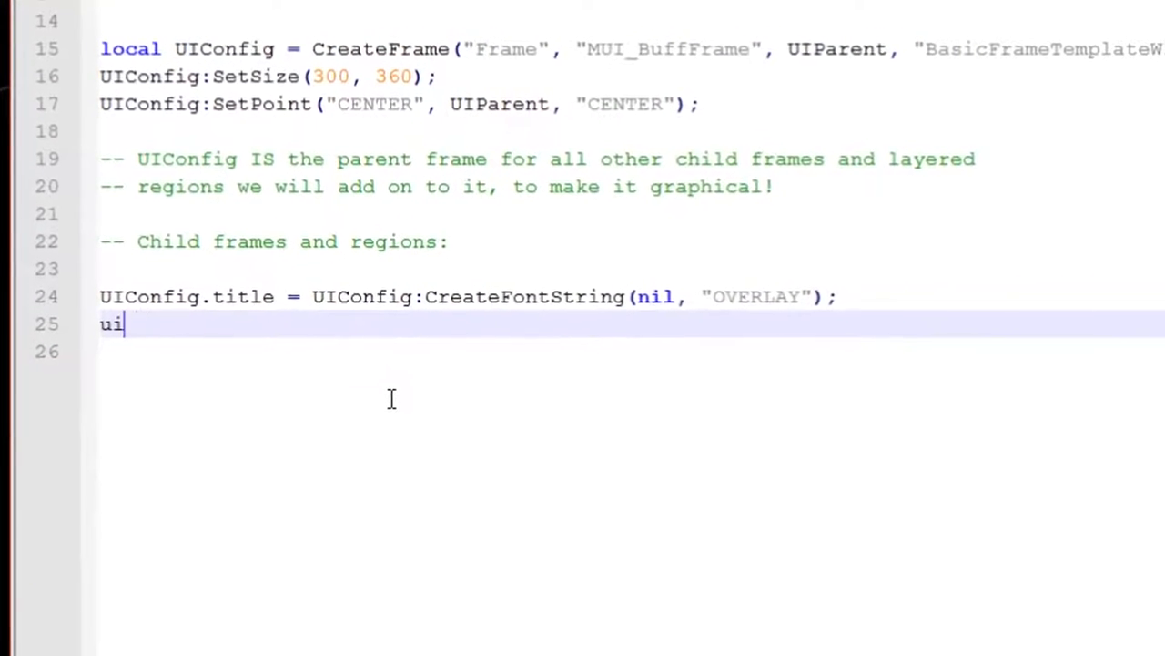
pyautogui.write('UI')
pyautogui.press('Tab')
pyautogui.write('.')
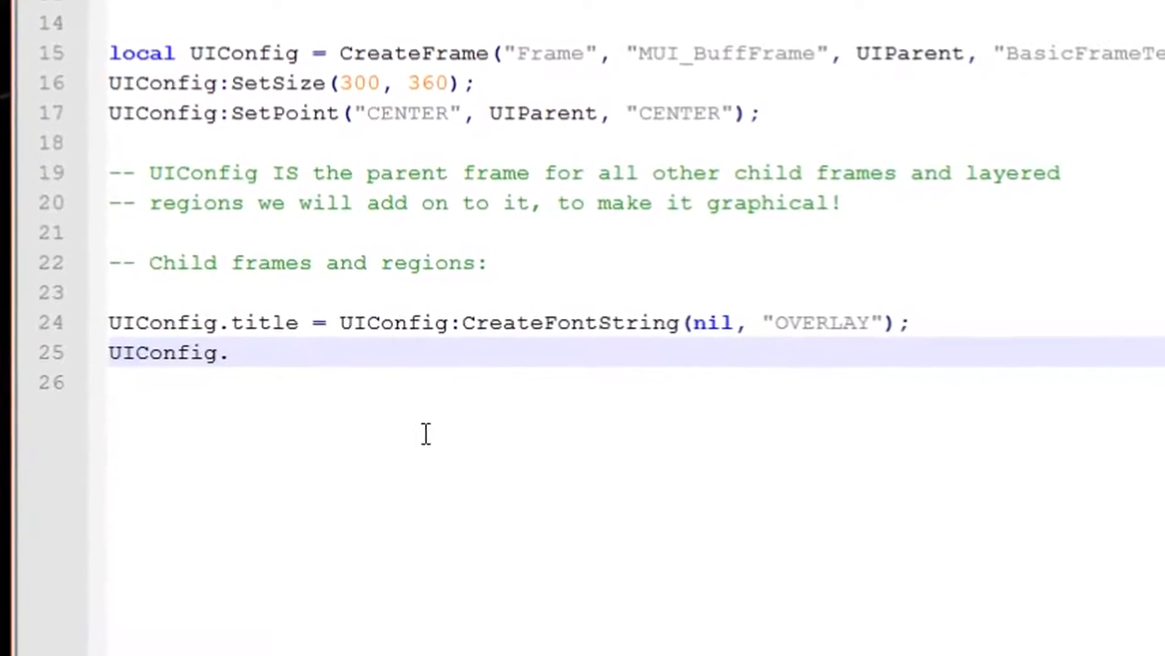
pyautogui.write('ti')
pyautogui.press('Tab')
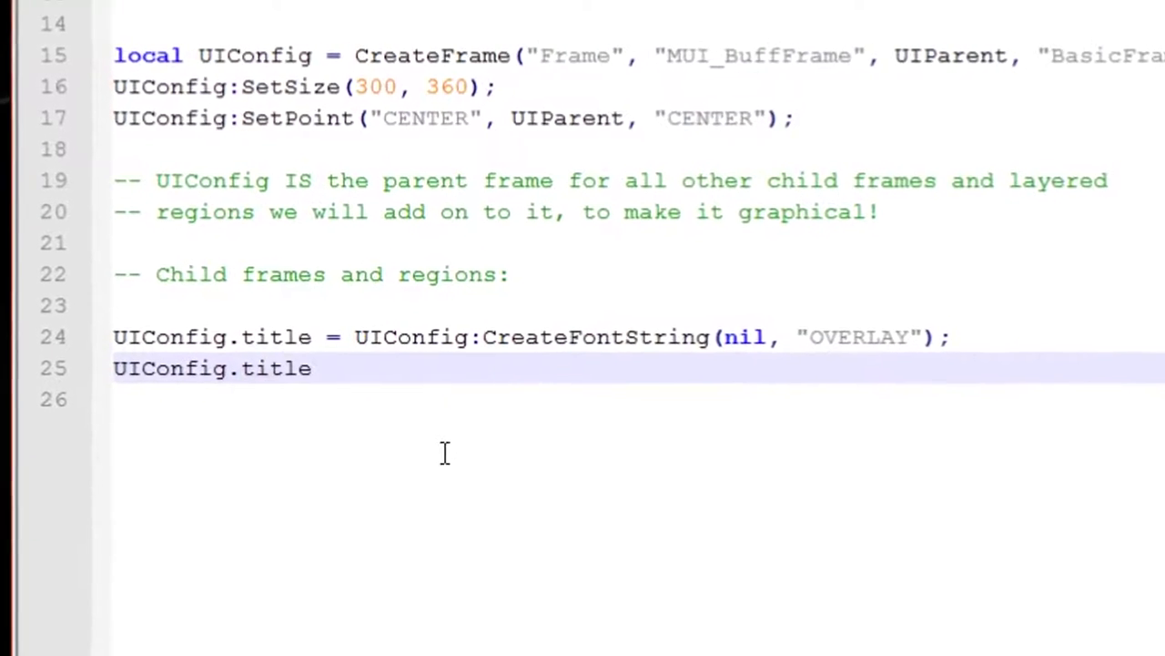
pyautogui.write('= ')
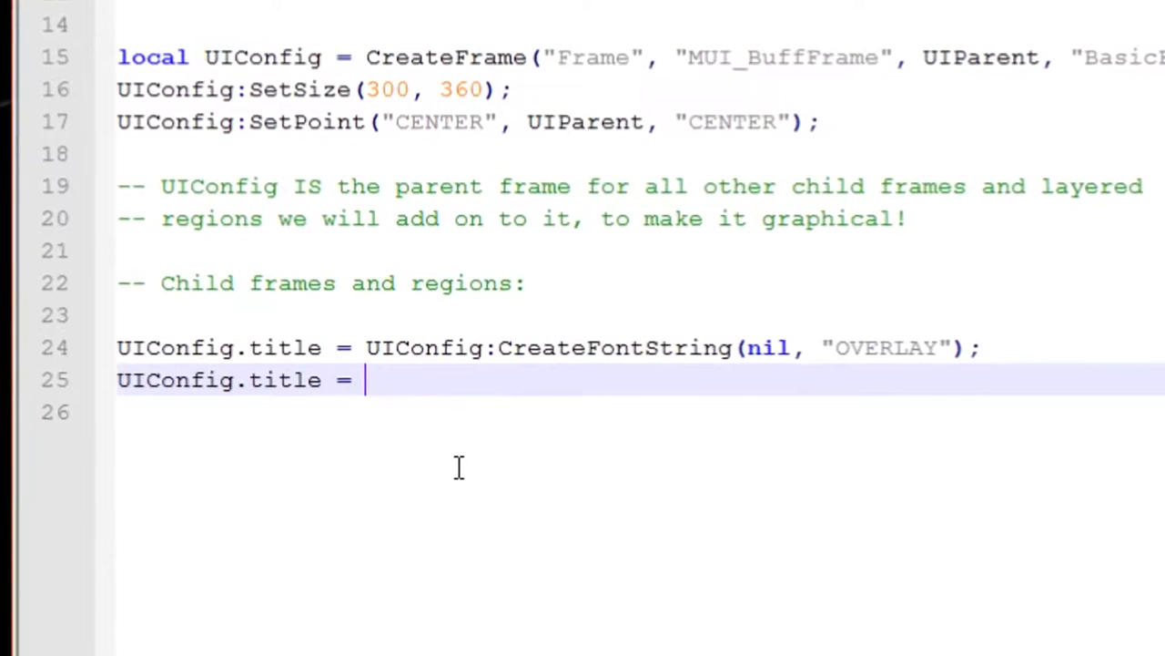
pyautogui.write('Se')
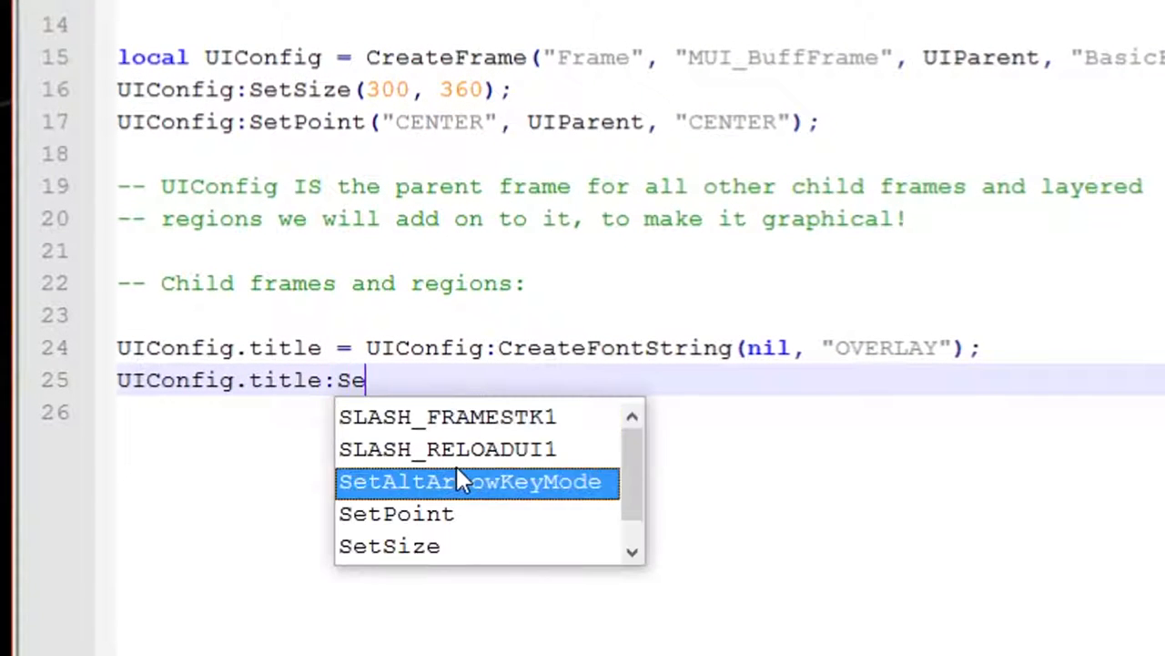
pyautogui.write('tFon')
pyautogui.write('tObje')
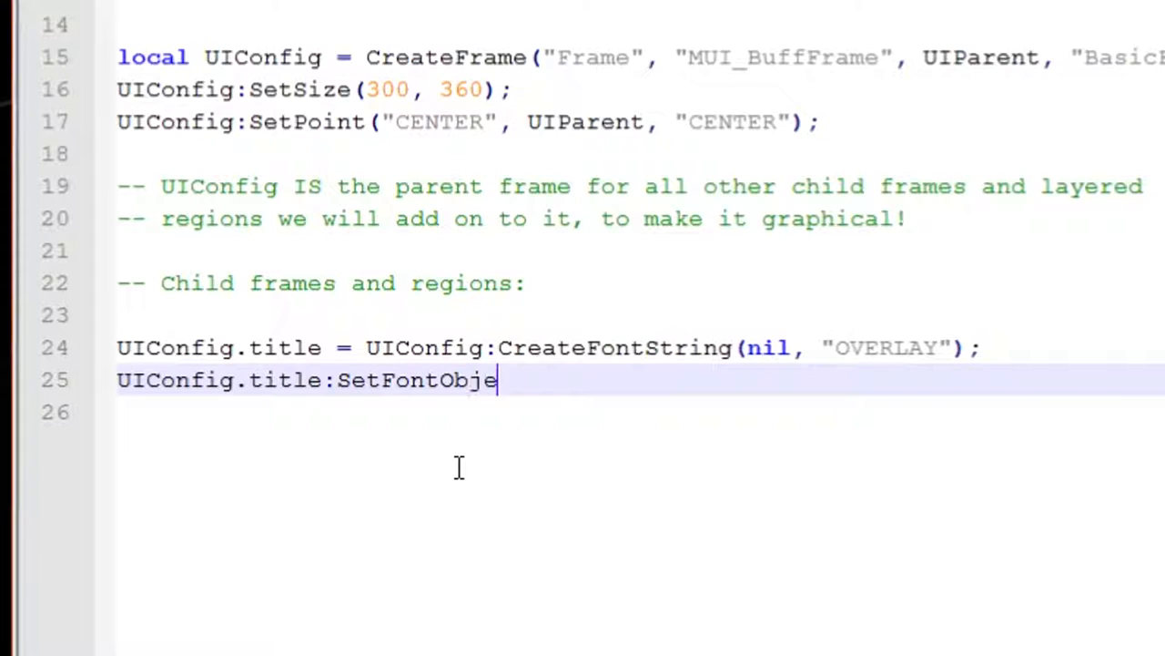
pyautogui.write('("G')
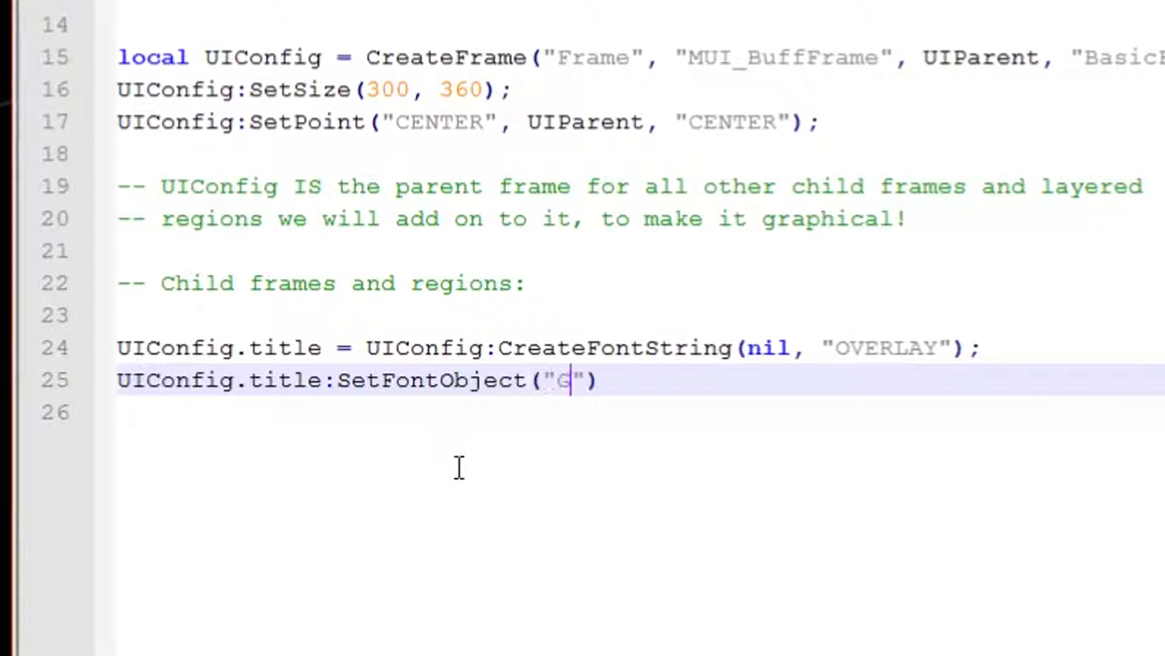
pyautogui.write('ameFo')
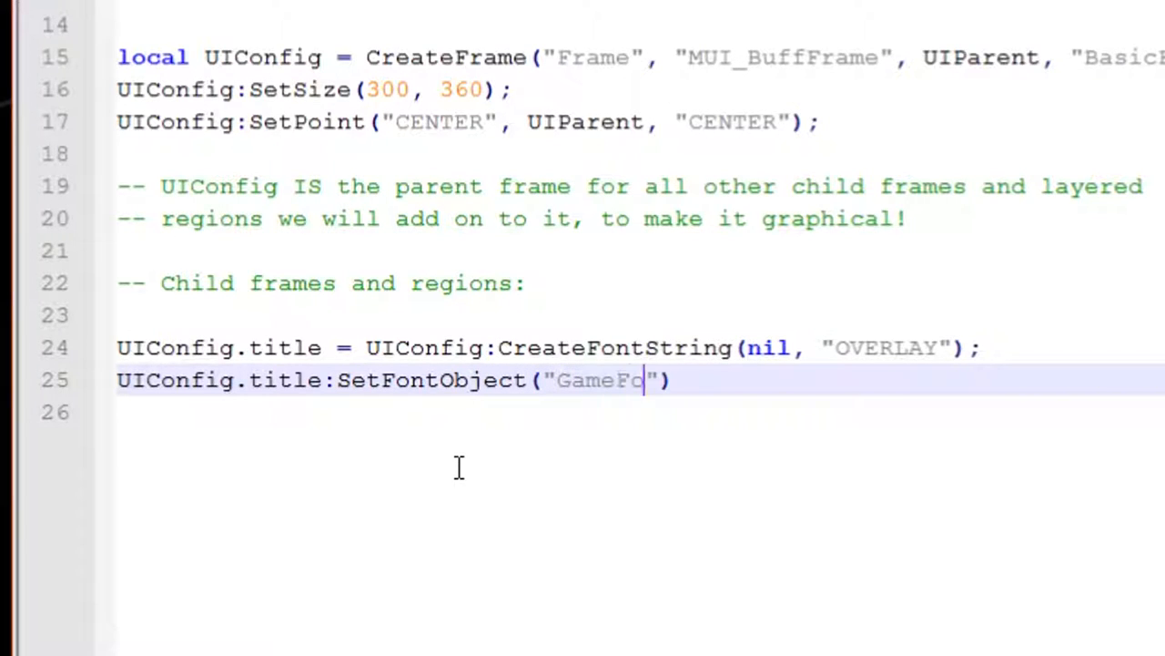
pyautogui.write('ntHighlight')
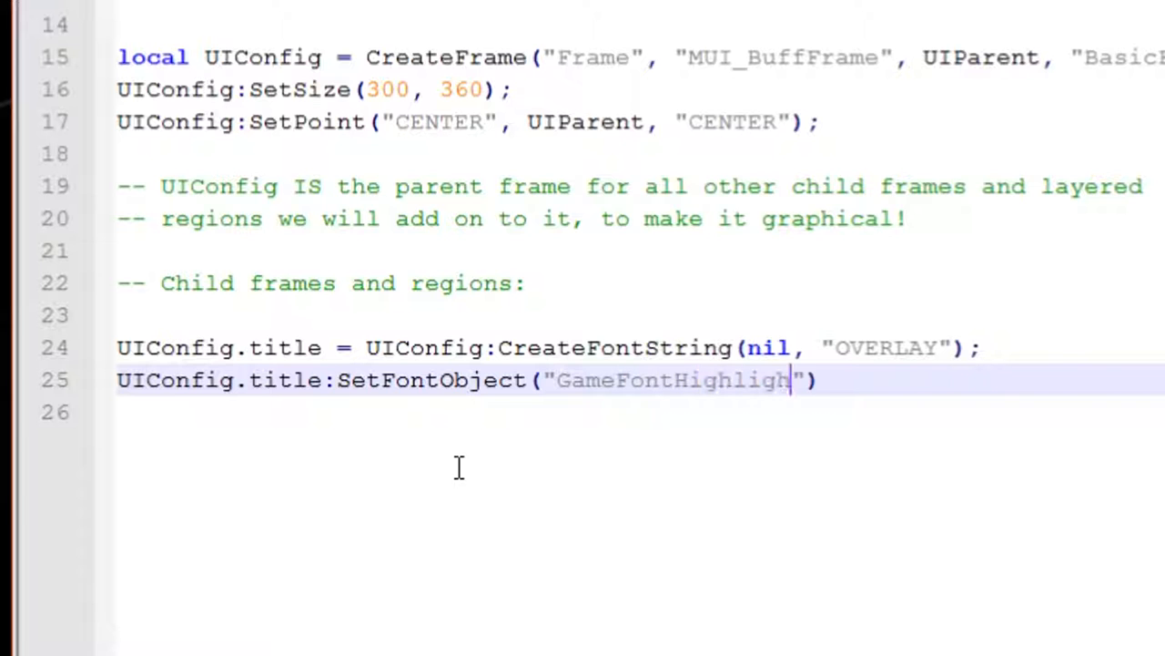
pyautogui.press('Right')
pyautogui.press('Right')
pyautogui.write(';')
pyautogui.press('Return')
pyautogui.press('Return')
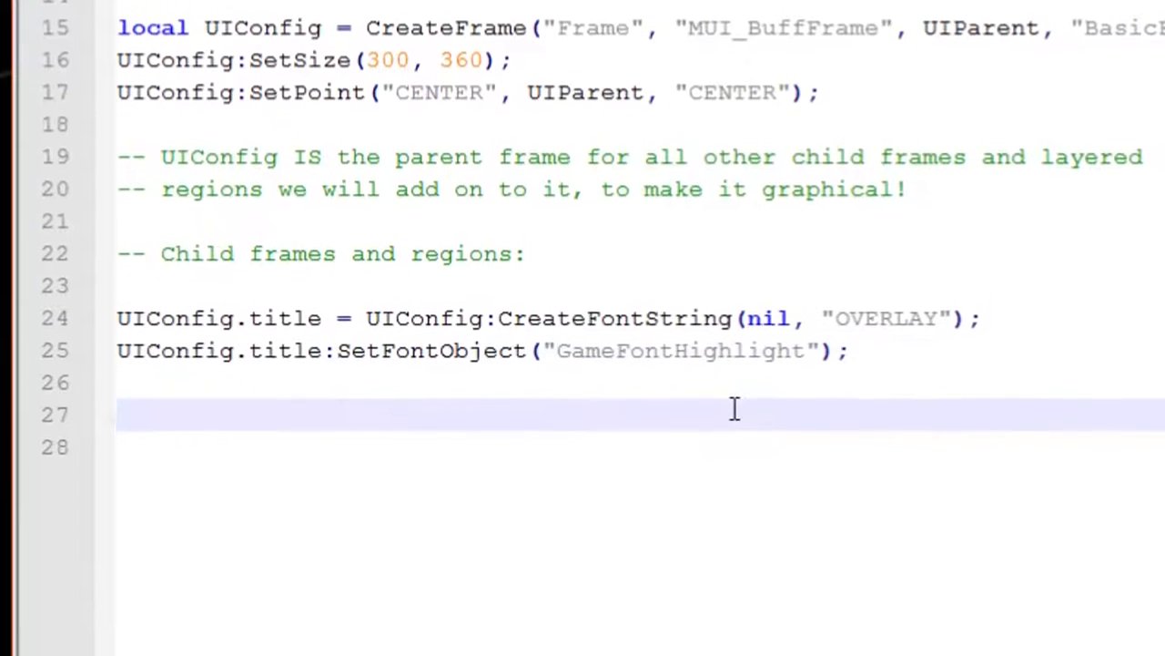
pyautogui.write('local title =')
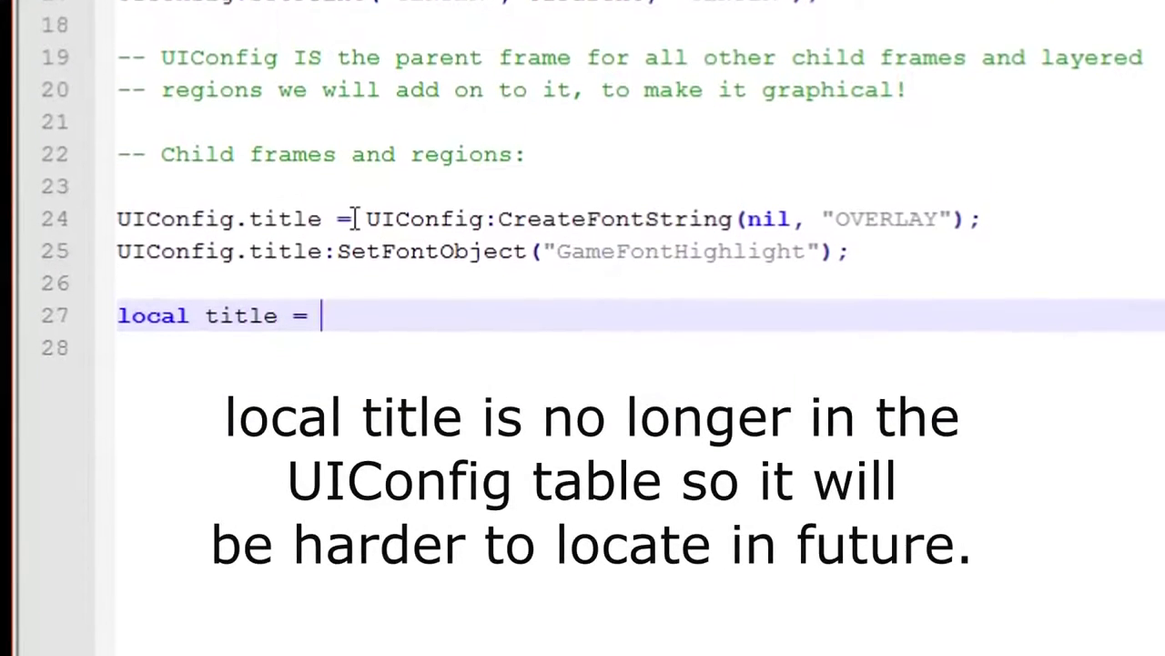
# Paste the CreateFontString call after 'local title =' as a demo line
pyautogui.moveTo(362, 219); pyautogui.dragTo(981, 218)
pyautogui.hotkey('ctrl', 'c')
pyautogui.click(506, 313)
pyautogui.hotkey('ctrl', 'v')
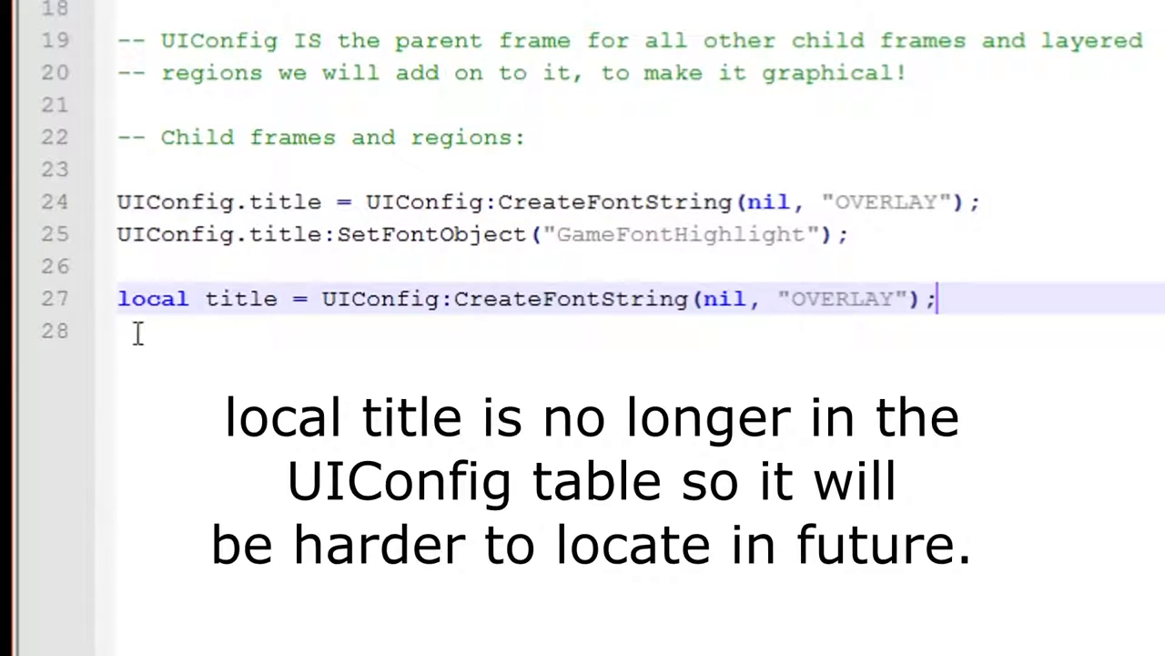
pyautogui.moveTo(938, 298); pyautogui.dragTo(119, 298)
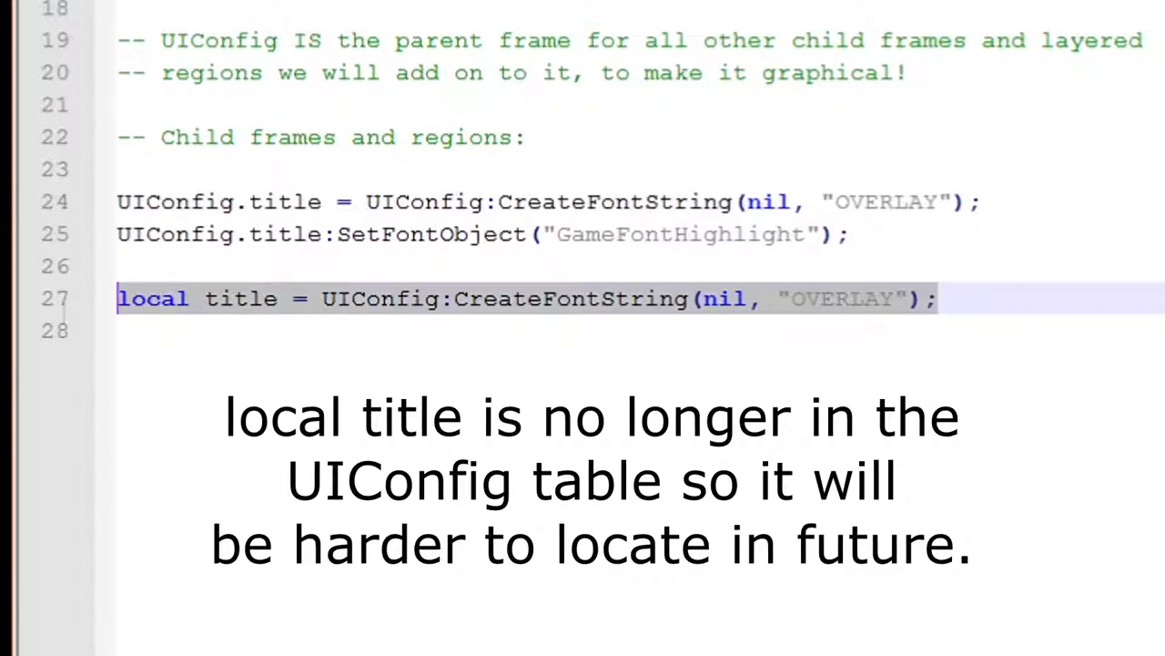
pyautogui.hotkey('ctrl', 'c')
pyautogui.click(291, 345)
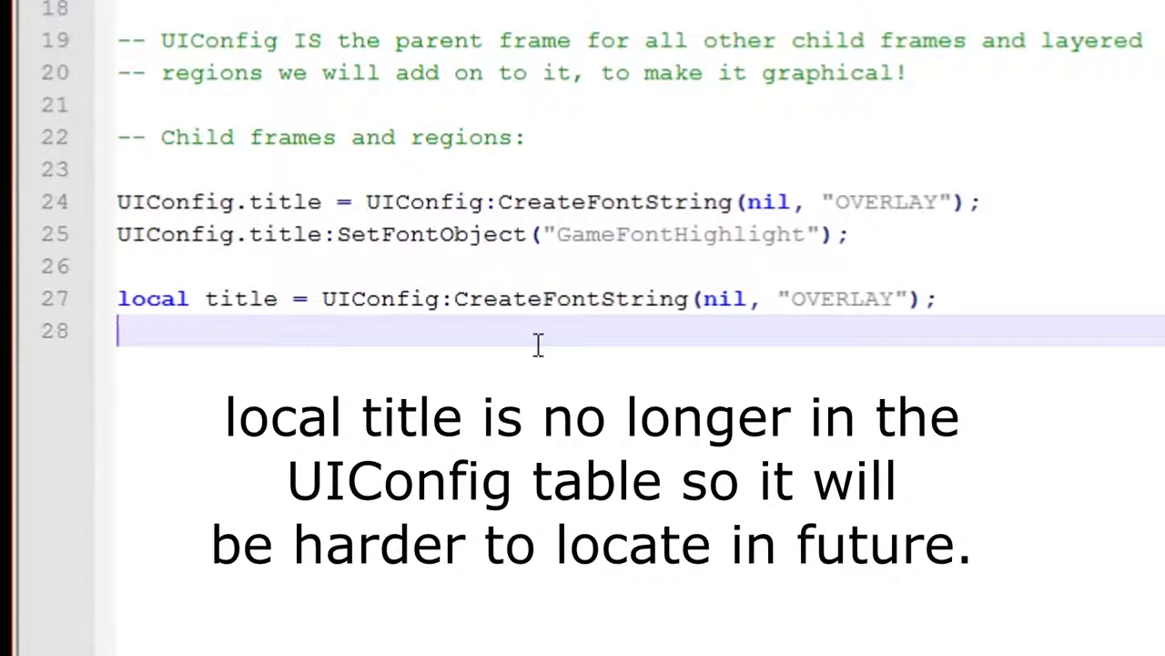
# Add a UIConfig:GetChildren() demo line on line 28
pyautogui.doubleClick(387, 299)
pyautogui.hotkey('ctrl', 'c')
pyautogui.click(287, 349)
pyautogui.hotkey('ctrl', 'v')
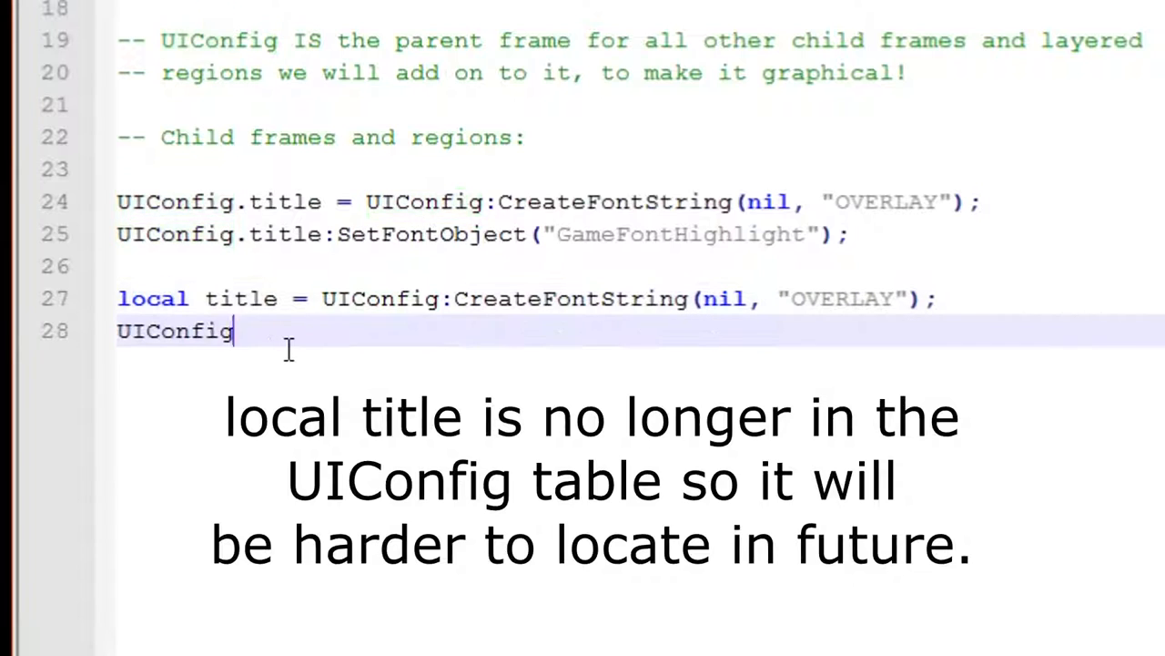
pyautogui.write('GetCh')
pyautogui.write('ildren()')
pyautogui.press('Left')
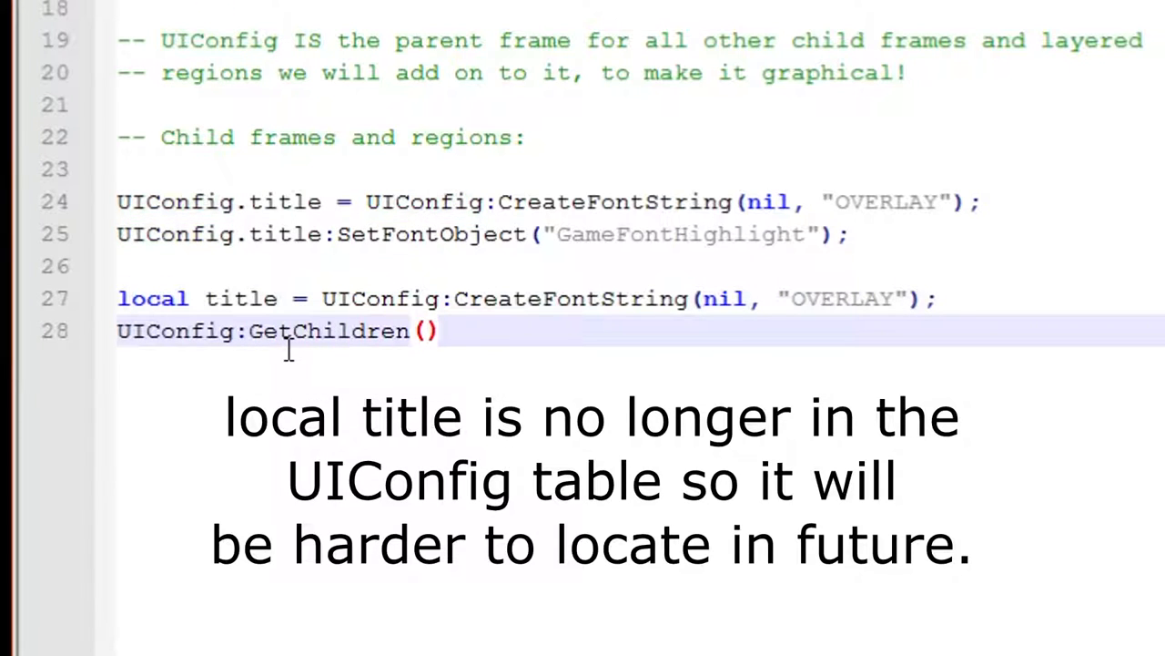
# Delete the GetChildren and local title demo lines, leaving the two UIConfig.title lines
pyautogui.press('End')
pyautogui.hotkey('shift', 'Home')
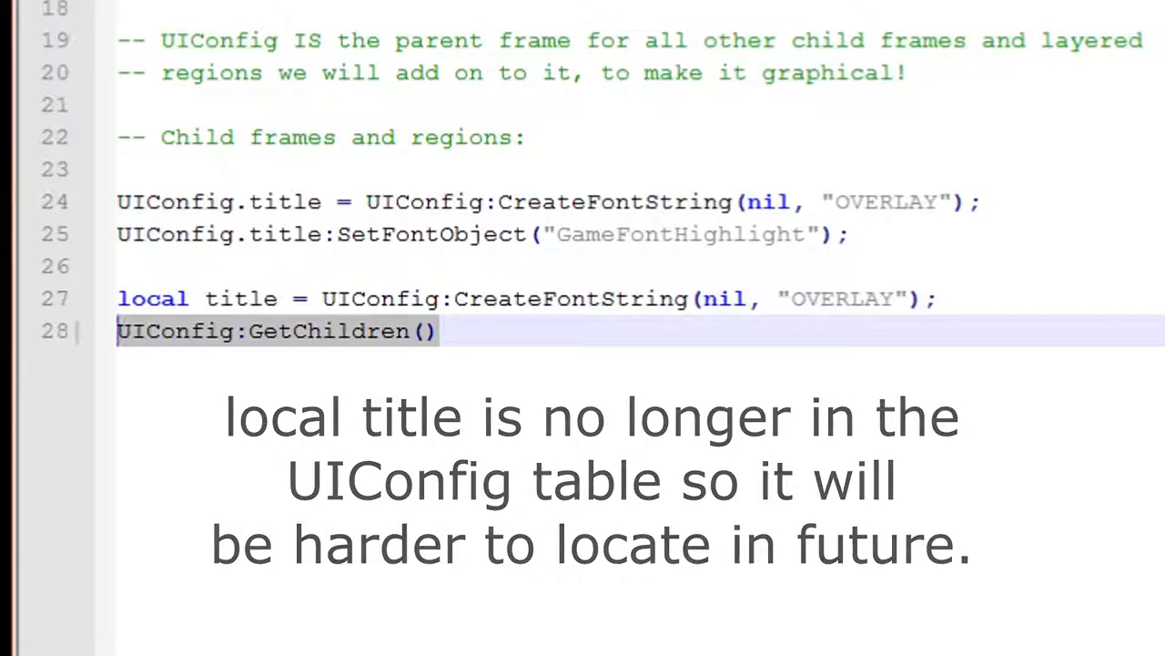
pyautogui.press('BackSpace')
pyautogui.press('BackSpace')
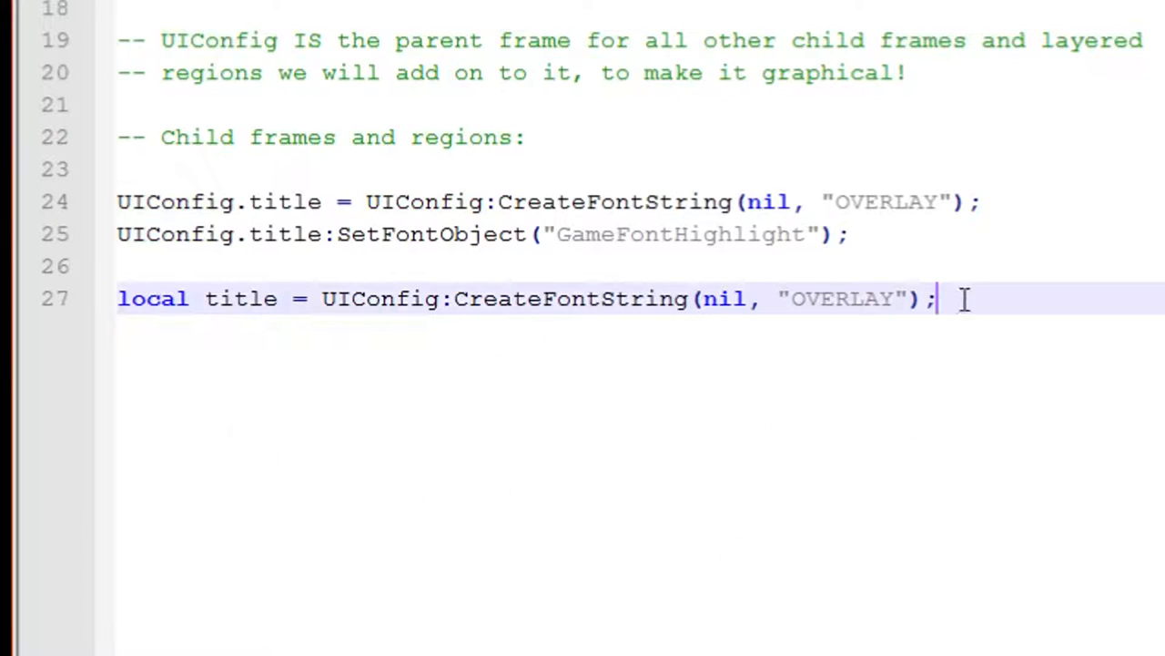
pyautogui.press('BackSpace')
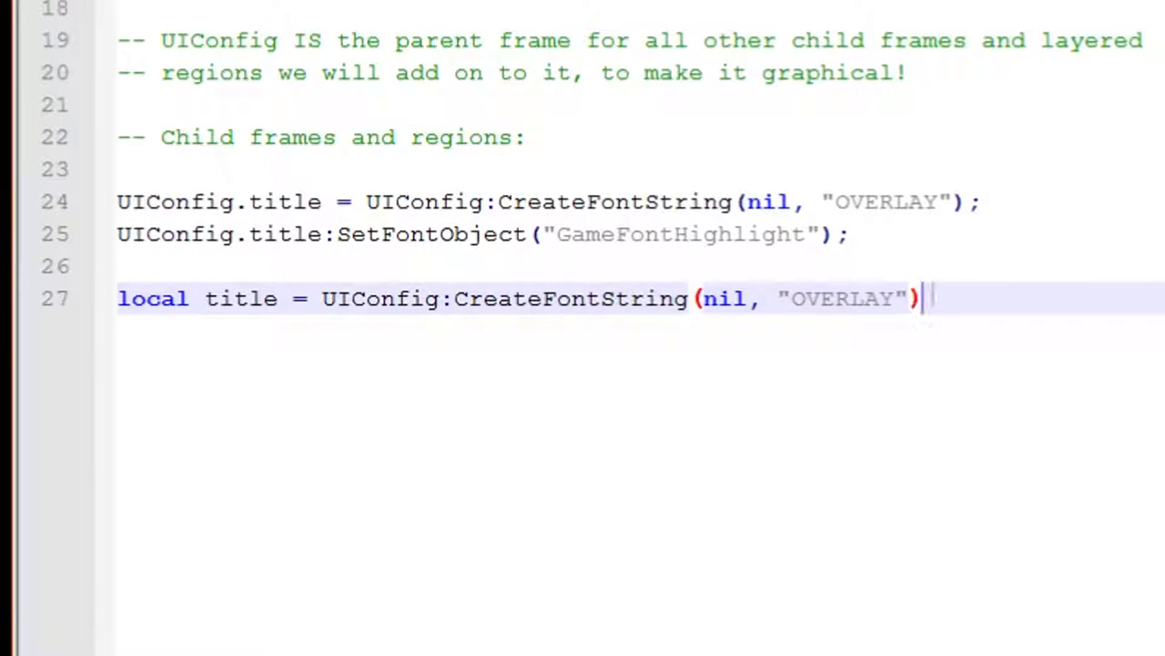
pyautogui.hotkey('shift', 'Home')
pyautogui.press('BackSpace')
pyautogui.press('BackSpace')
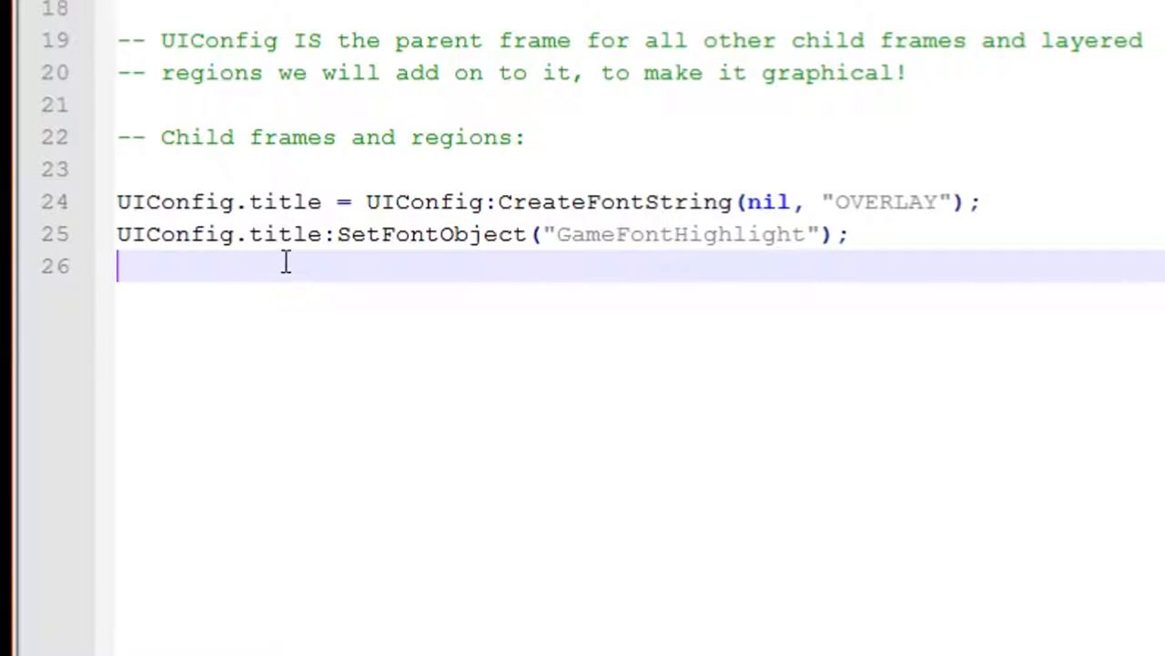
# Add UIConfig.title:SetPoint("LEFT", UIConfig.TitleBg, "LEFT", 5, 0); on line 26
pyautogui.moveTo(320, 234)
pyautogui.mouseDown()
pyautogui.moveTo(116, 234)
pyautogui.moveTo(127, 266)
pyautogui.mouseUp()
pyautogui.write('UIConfig.title:')
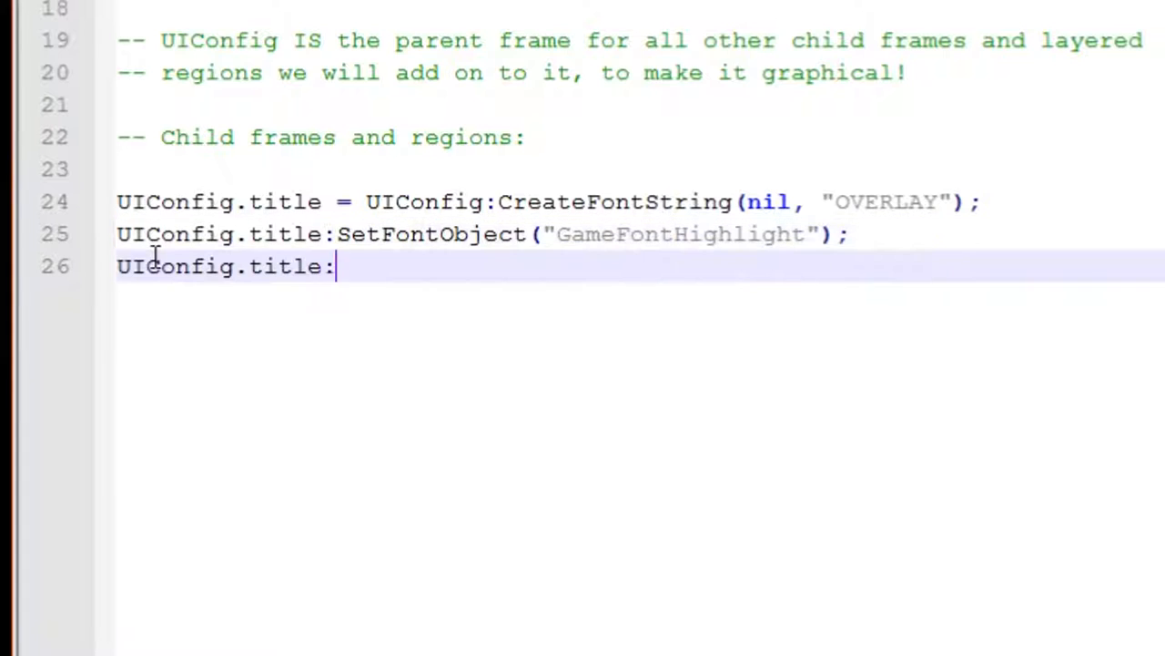
pyautogui.write('SetPoi')
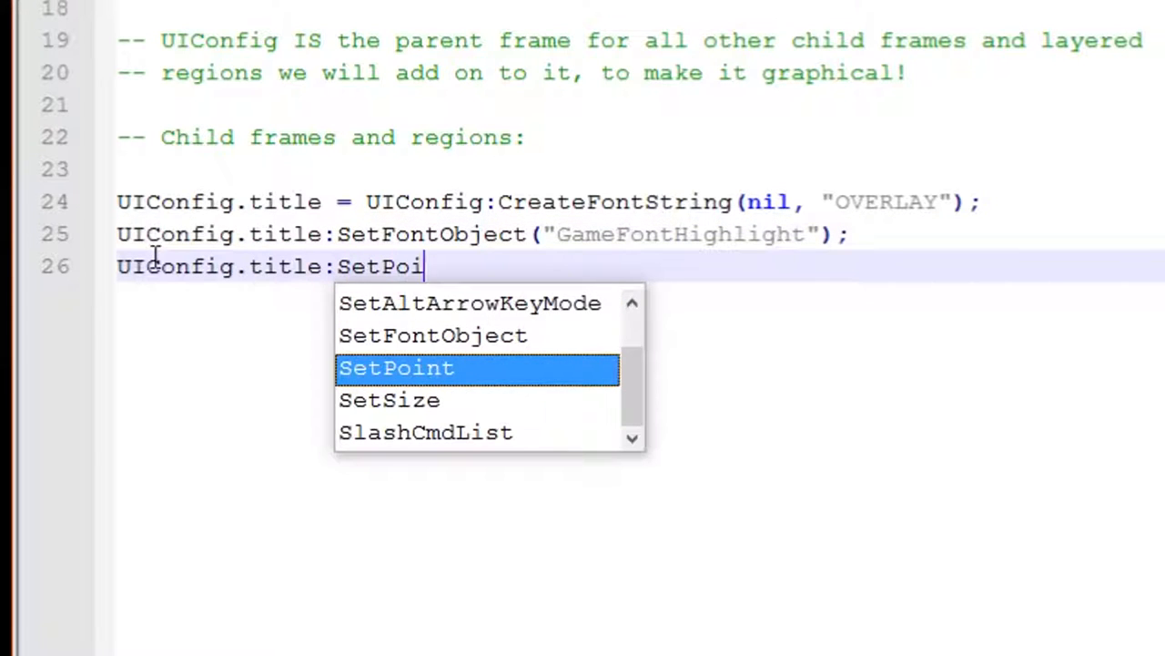
pyautogui.write('nt("LEFT')
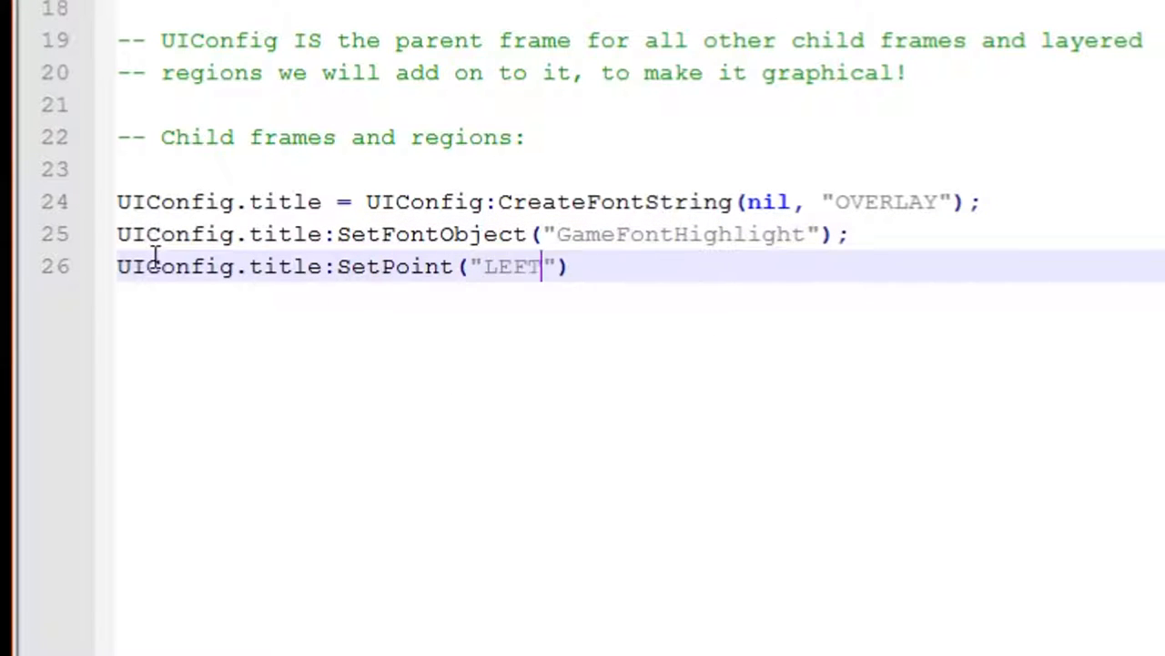
pyautogui.write('", ')
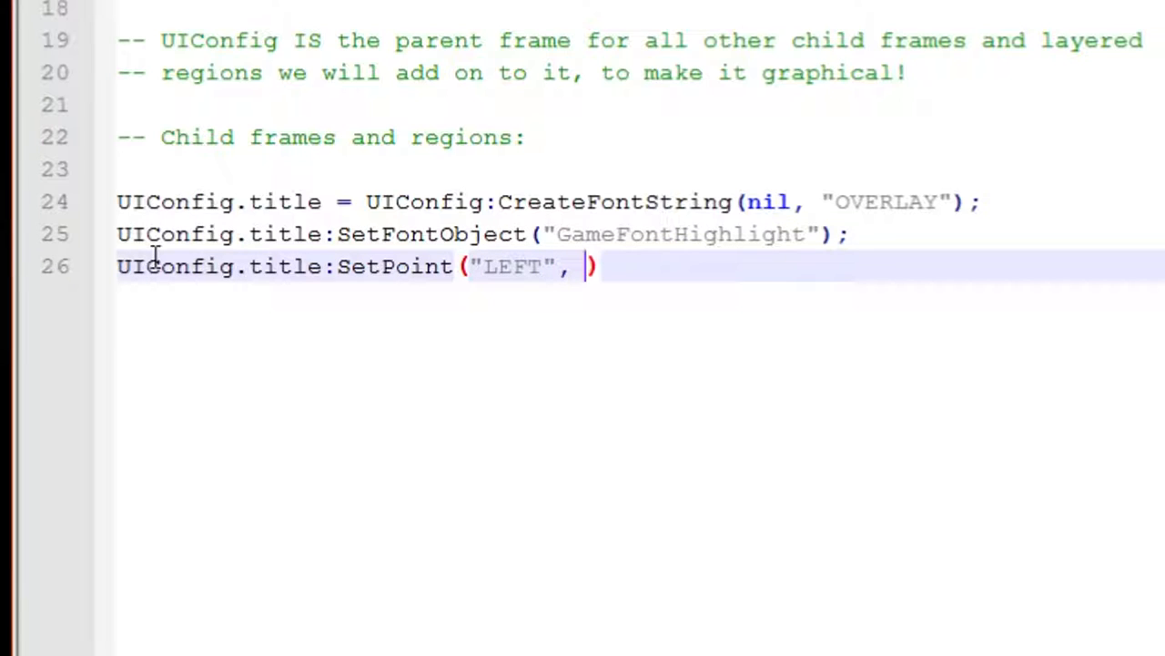
pyautogui.write('UIConf')
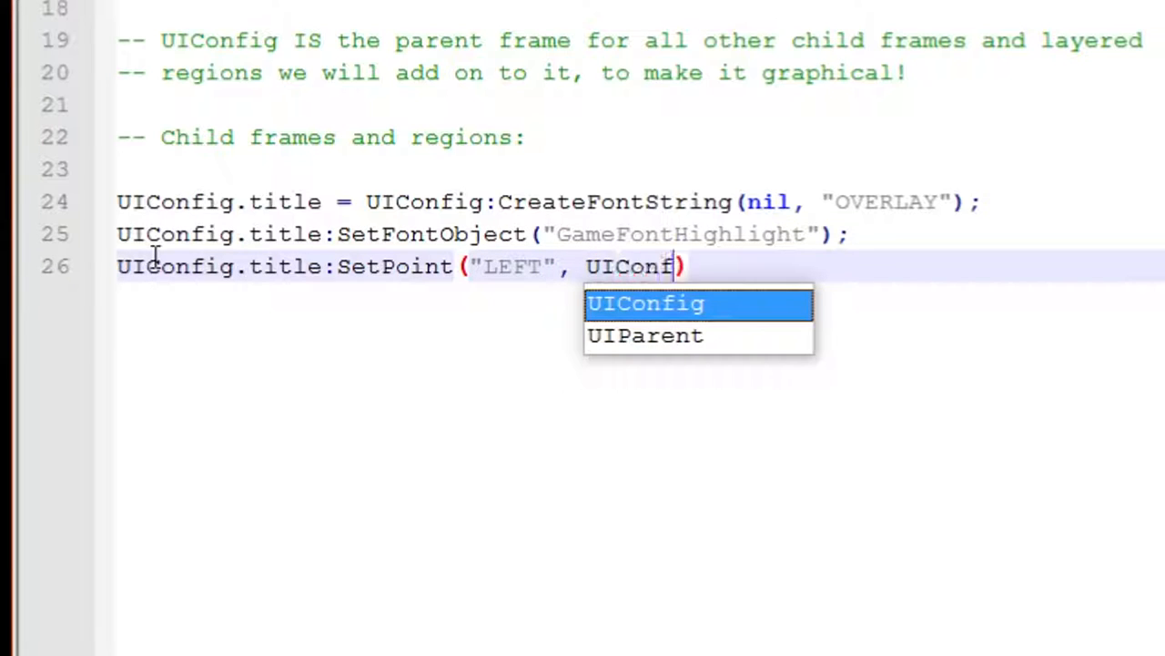
pyautogui.write('ig.Ti')
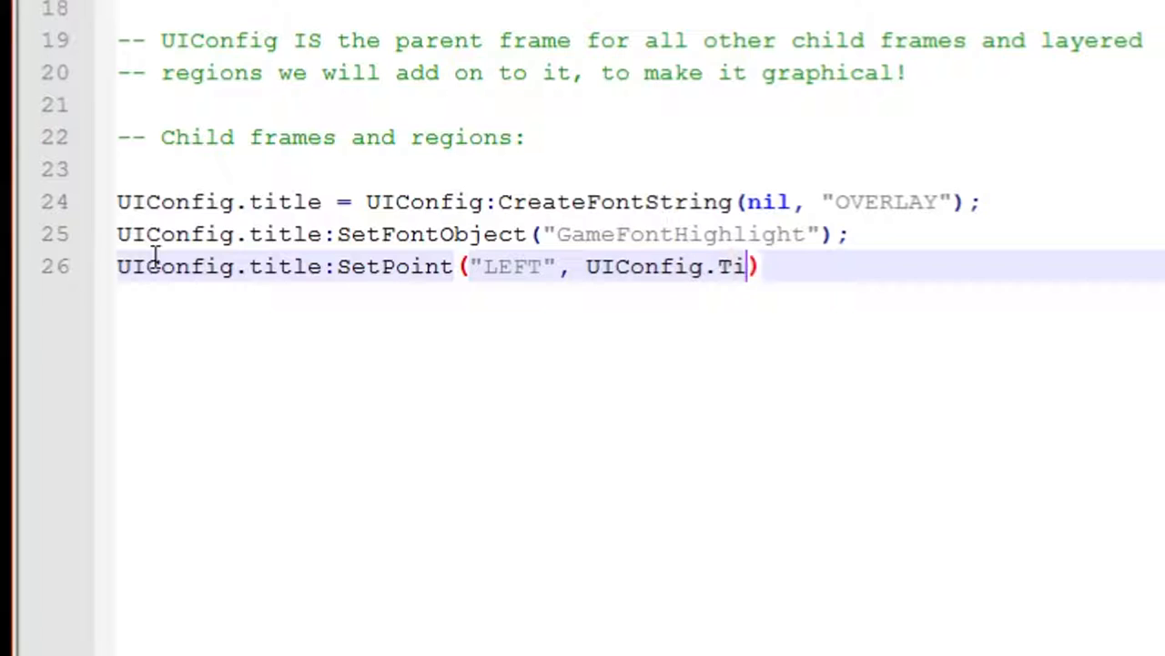
pyautogui.write('tleBg, ')
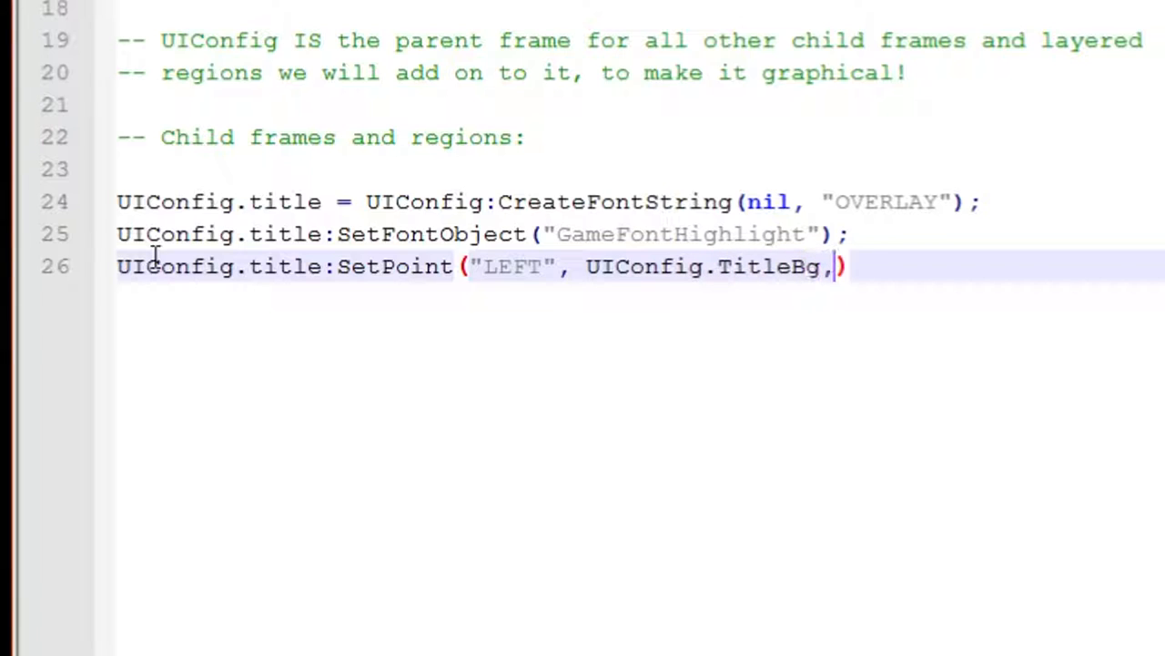
pyautogui.write('"LEFT')
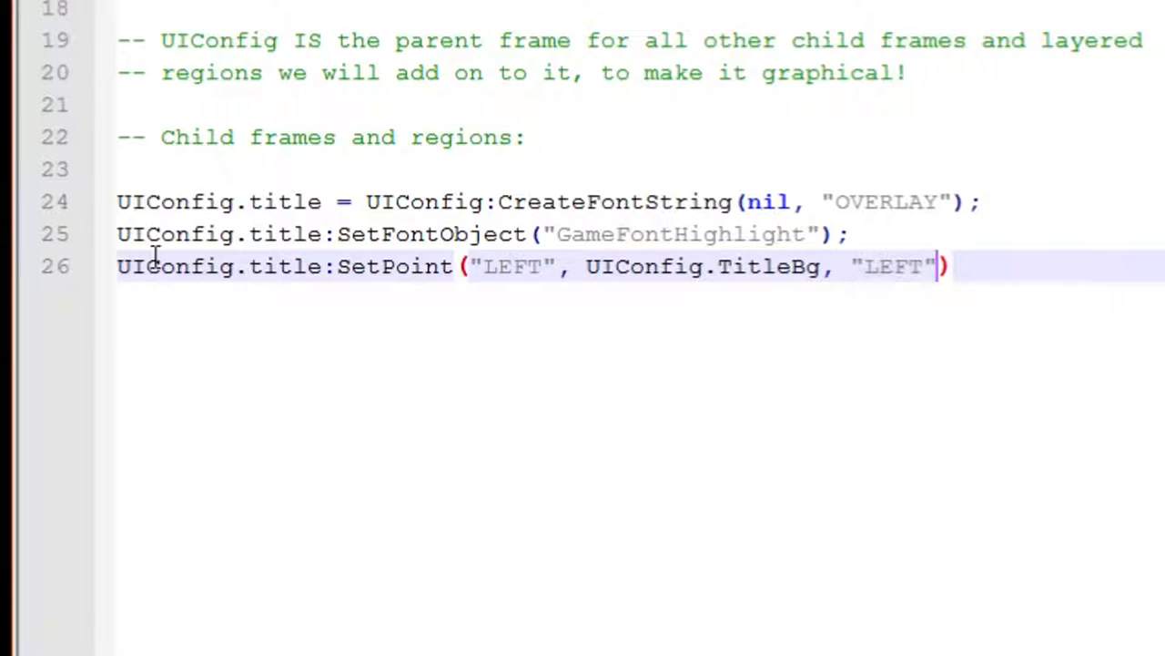
pyautogui.press('Right')
pyautogui.write(', 5, 0')
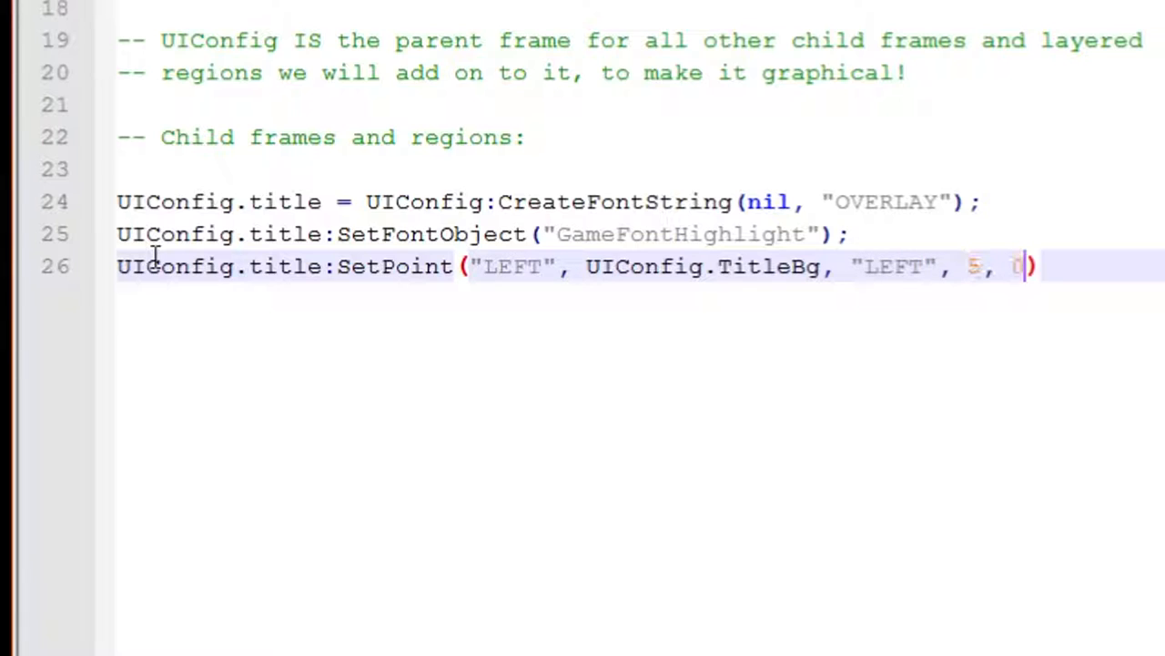
pyautogui.press('Right')
pyautogui.write(';')
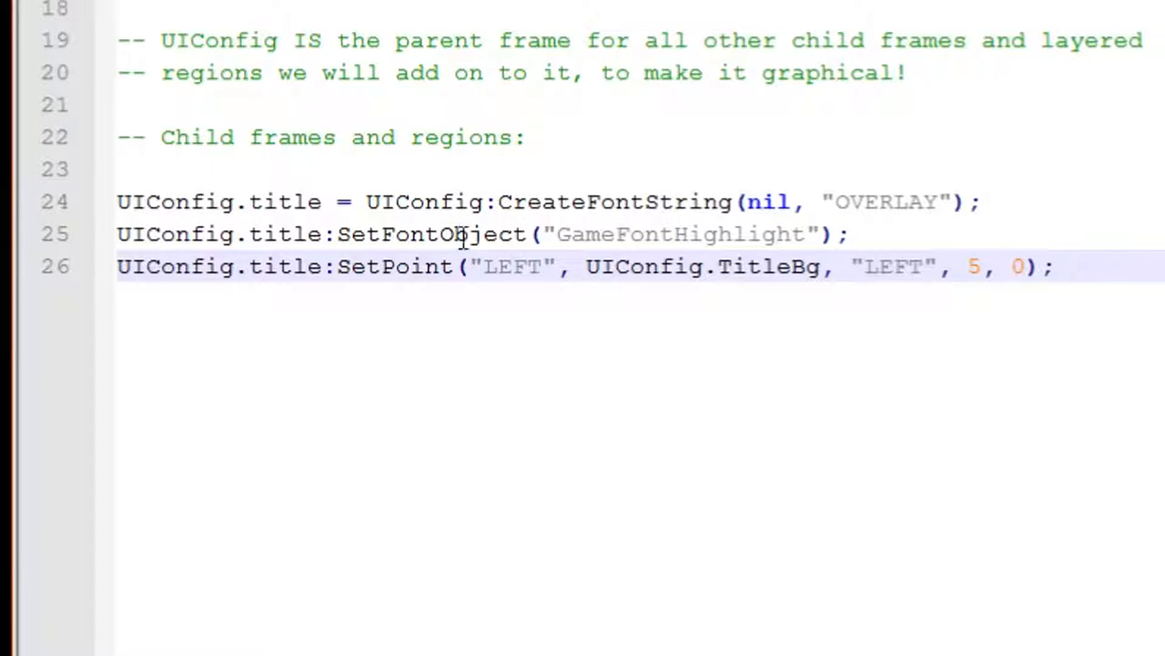
# Point out SetFontObject and GameFontHighlight on line 25, leaving the caret inside the font name
pyautogui.click(391, 234)
pyautogui.doubleClick(391, 234)
pyautogui.click(582, 234)
pyautogui.moveTo(583, 234); pyautogui.dragTo(675, 234)
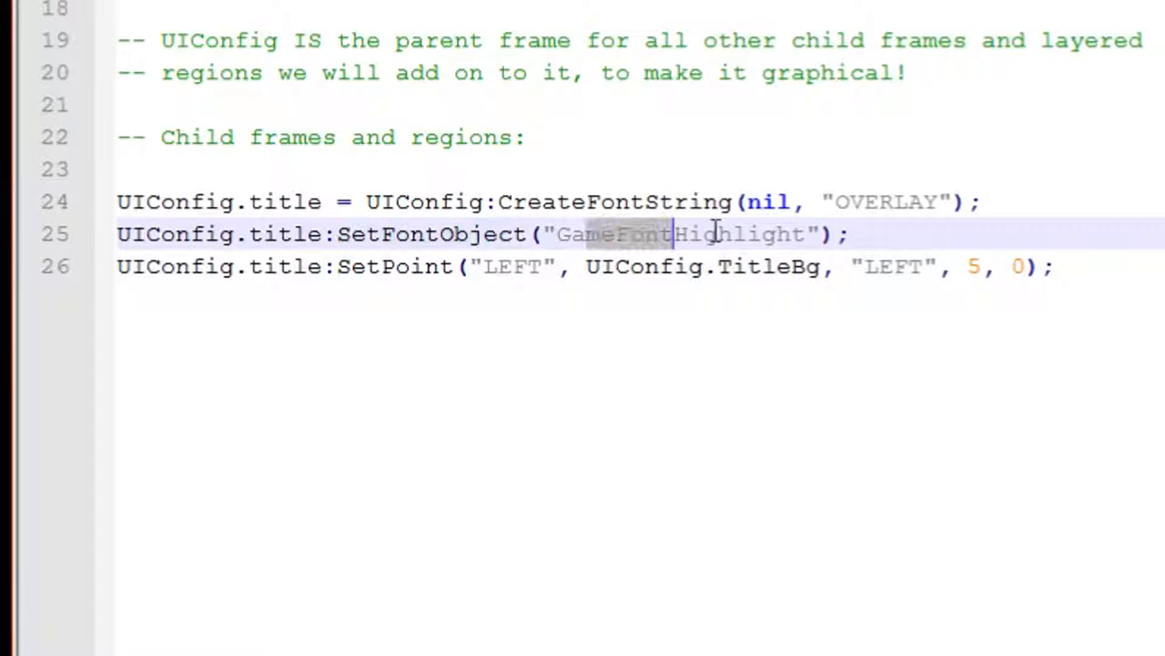
pyautogui.click(779, 234)
# Write a 'Could have done this' CreateFontString aside using GameFontHighlight, then select lines 27–29 and delete it
pyautogui.doubleClick(779, 234)
pyautogui.hotkey('ctrl', 'c')
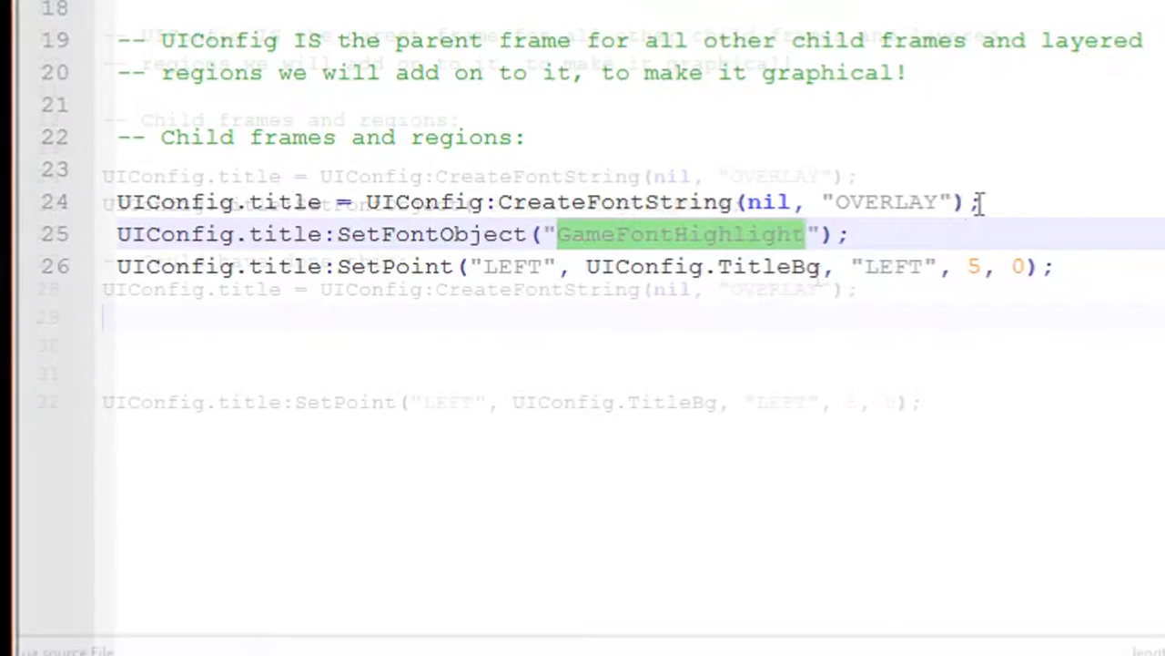
pyautogui.write(', ""')
pyautogui.press('Left')
pyautogui.hotkey('ctrl', 'v')
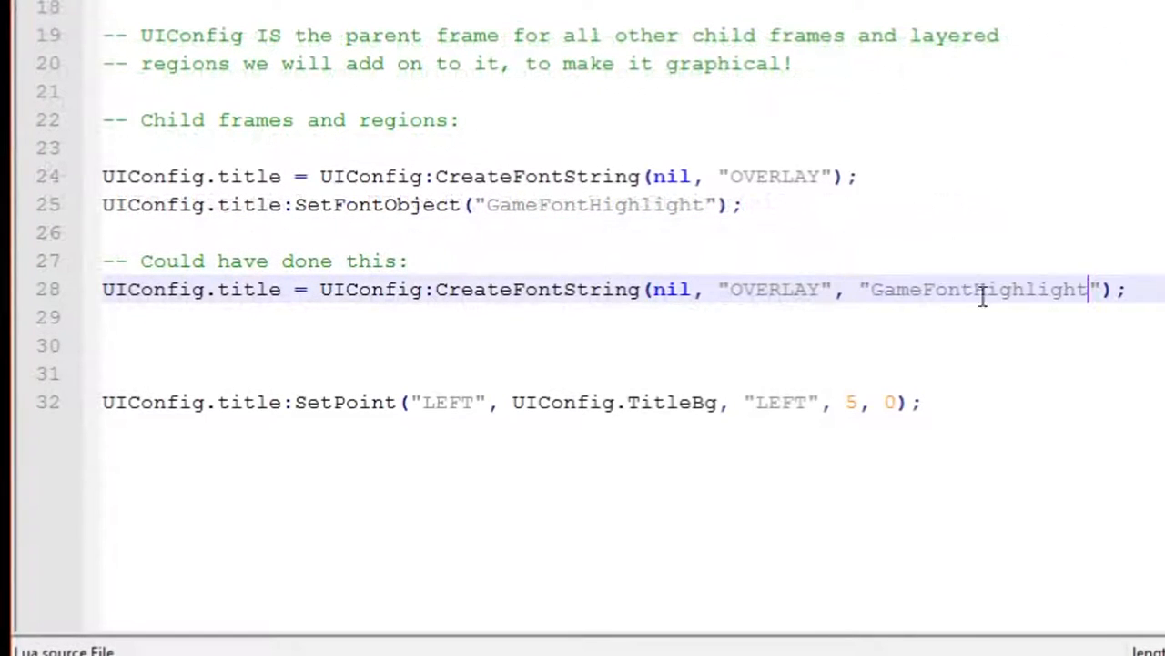
pyautogui.click(353, 314)
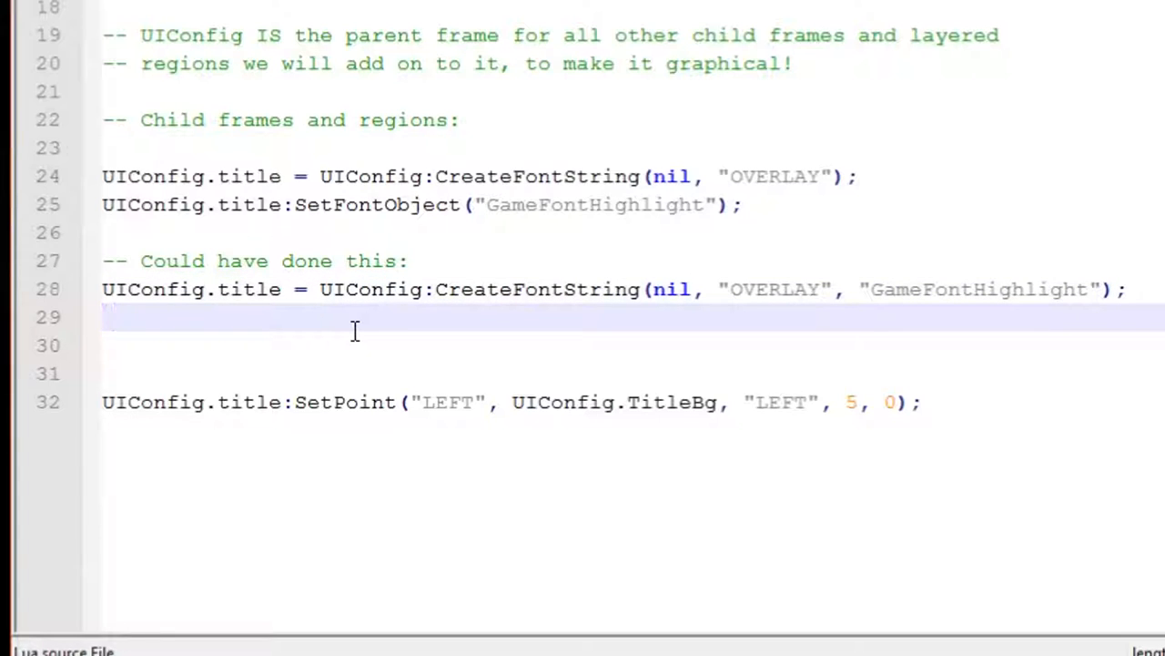
pyautogui.write('--and not us')
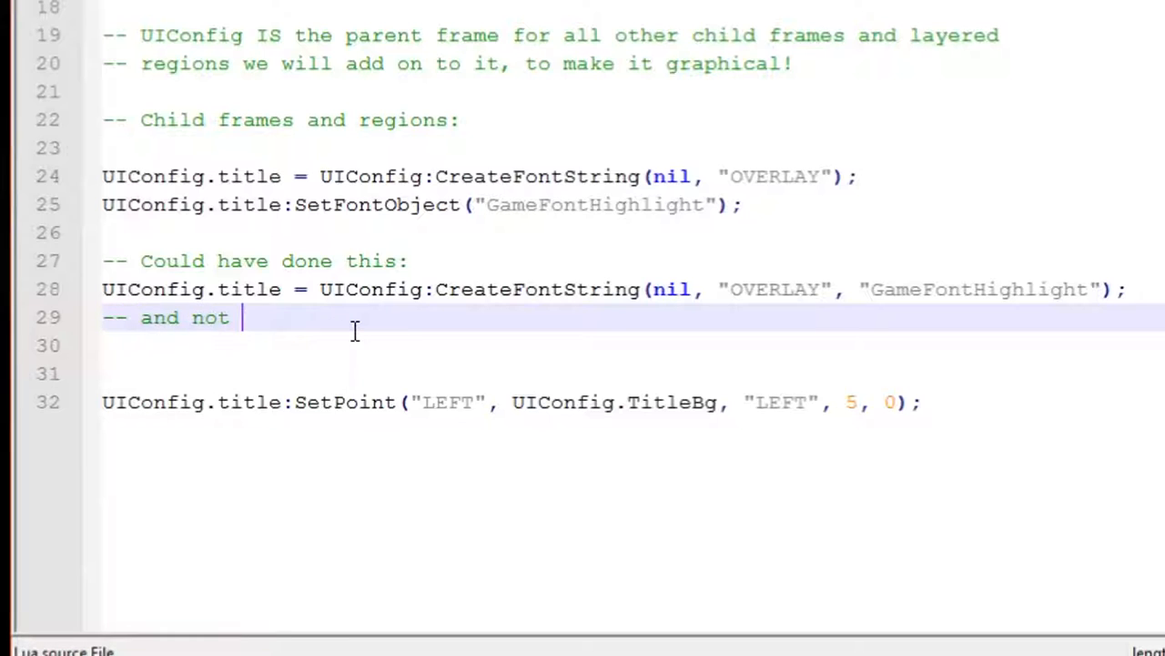
pyautogui.write('e the S')
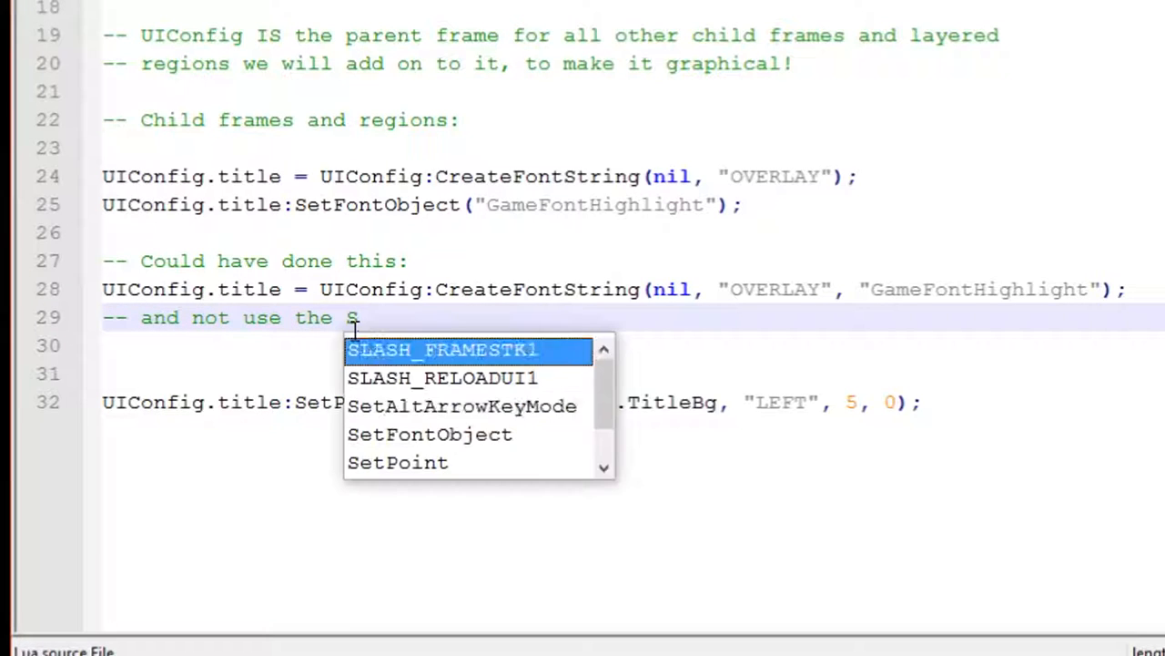
pyautogui.write('etFontObject')
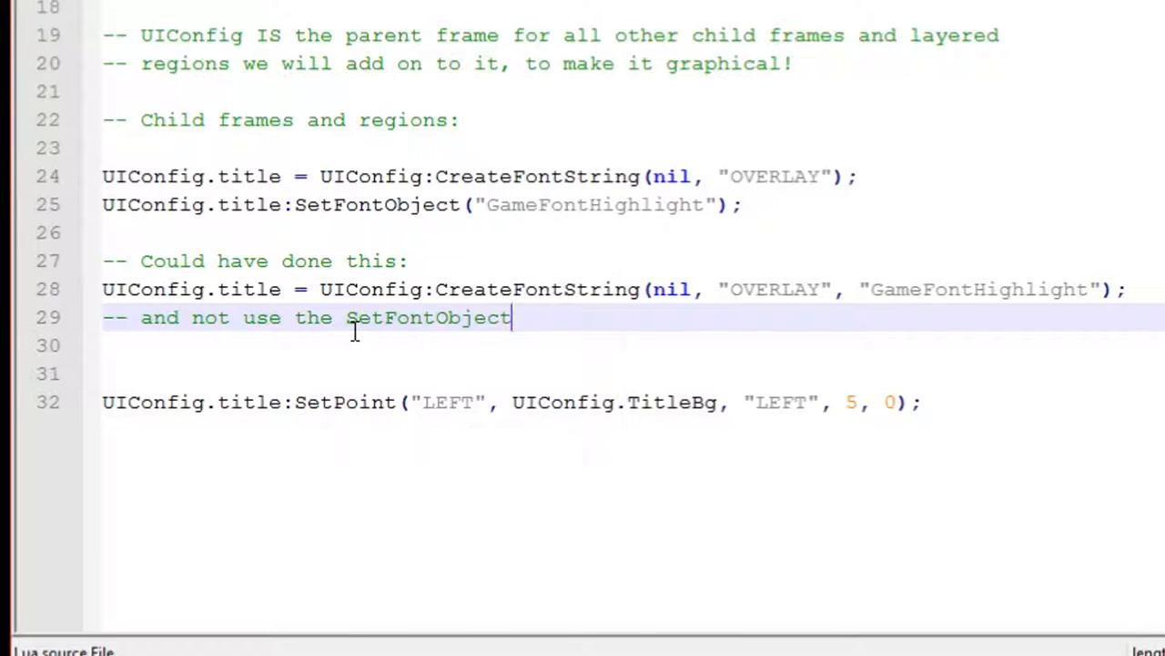
pyautogui.write(' at all!')
pyautogui.click(461, 373)
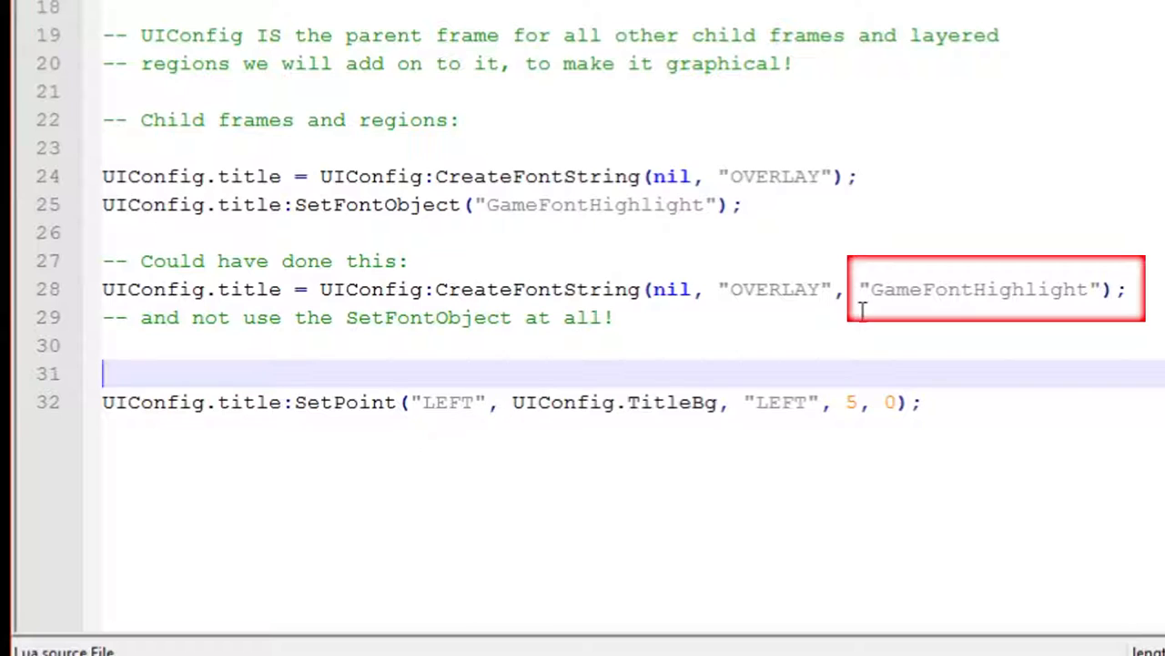
pyautogui.moveTo(616, 319); pyautogui.dragTo(102, 261)
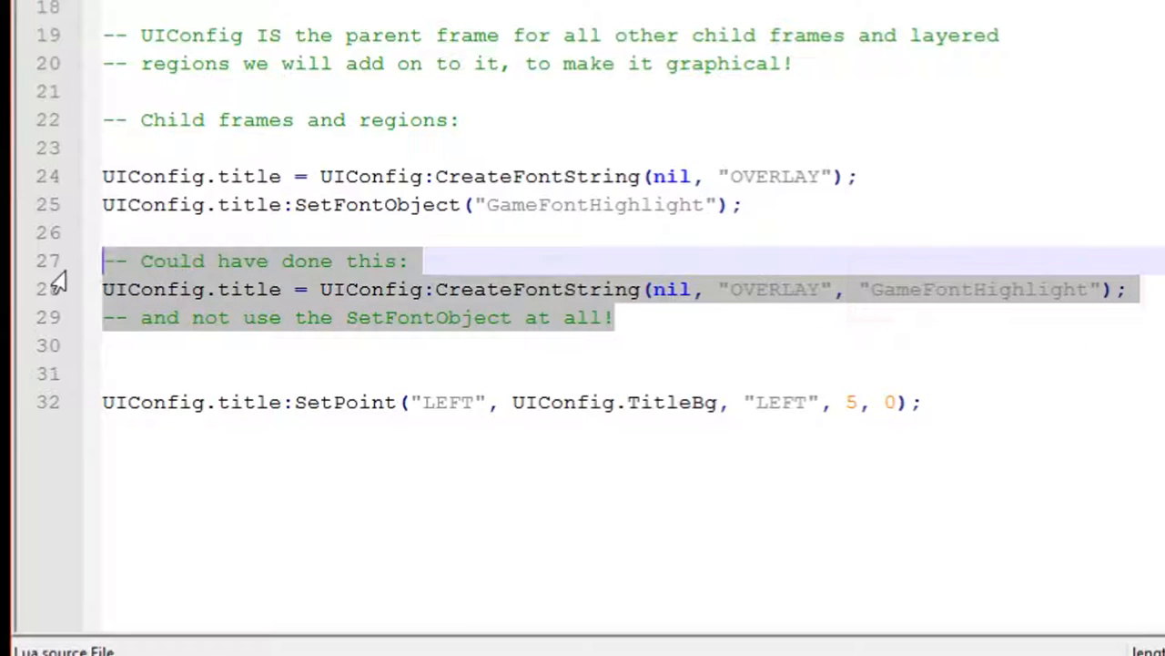
pyautogui.press('BackSpace')
pyautogui.press('BackSpace')
pyautogui.press('BackSpace')
# Clear the leftover blank lines and add UIConfig.title:SetText("MUI Buff Options"); after SetPoint
pyautogui.press('Delete')
pyautogui.press('Delete')
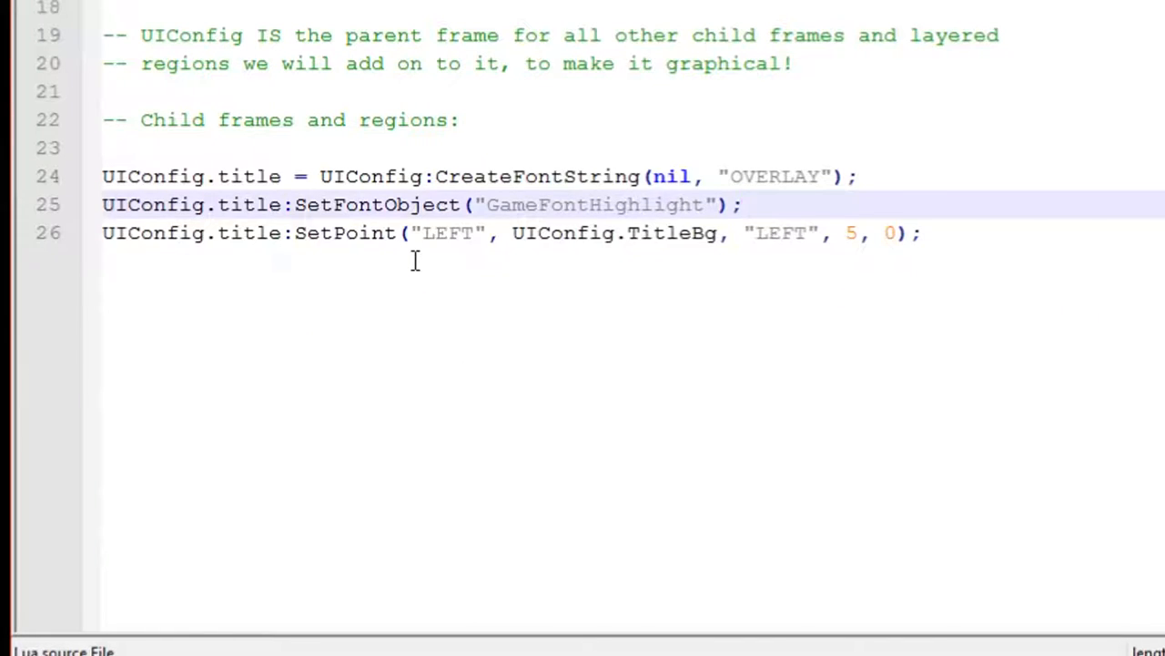
pyautogui.click(937, 233)
pyautogui.press('Return')
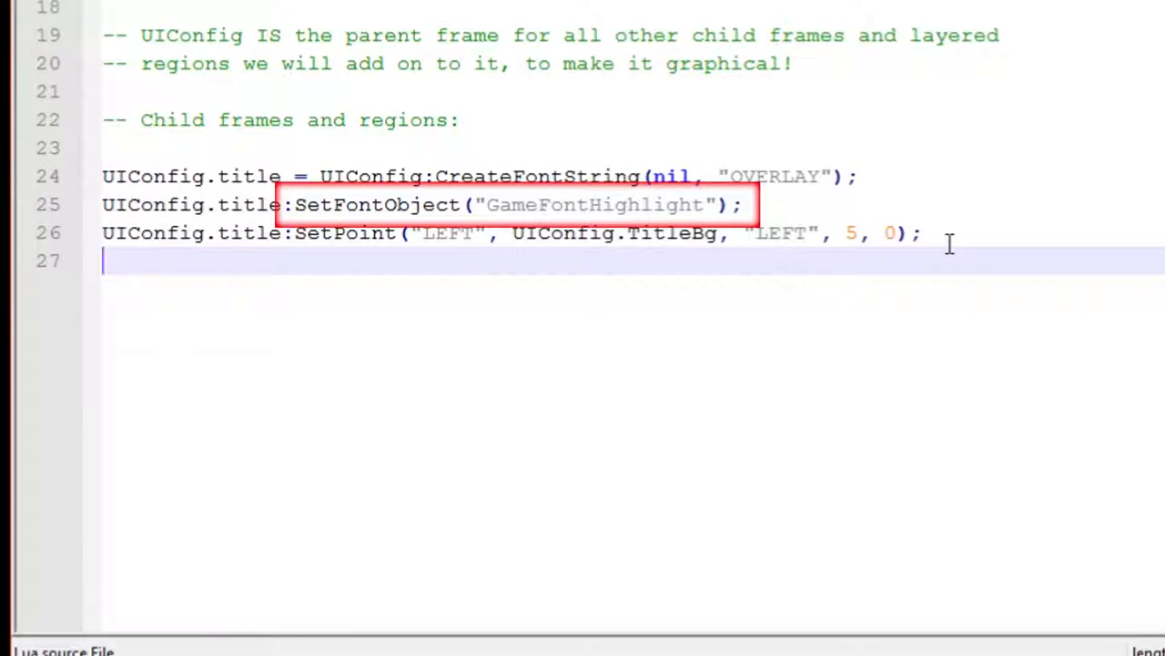
pyautogui.write('UIConfig.')
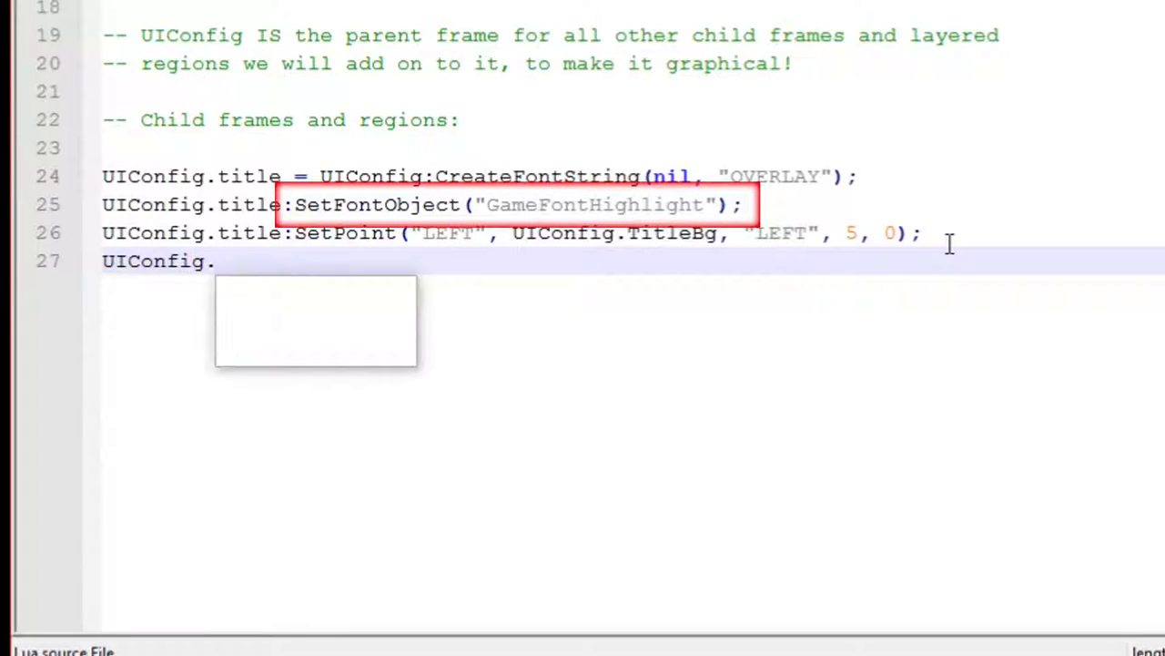
pyautogui.write('title:SetT')
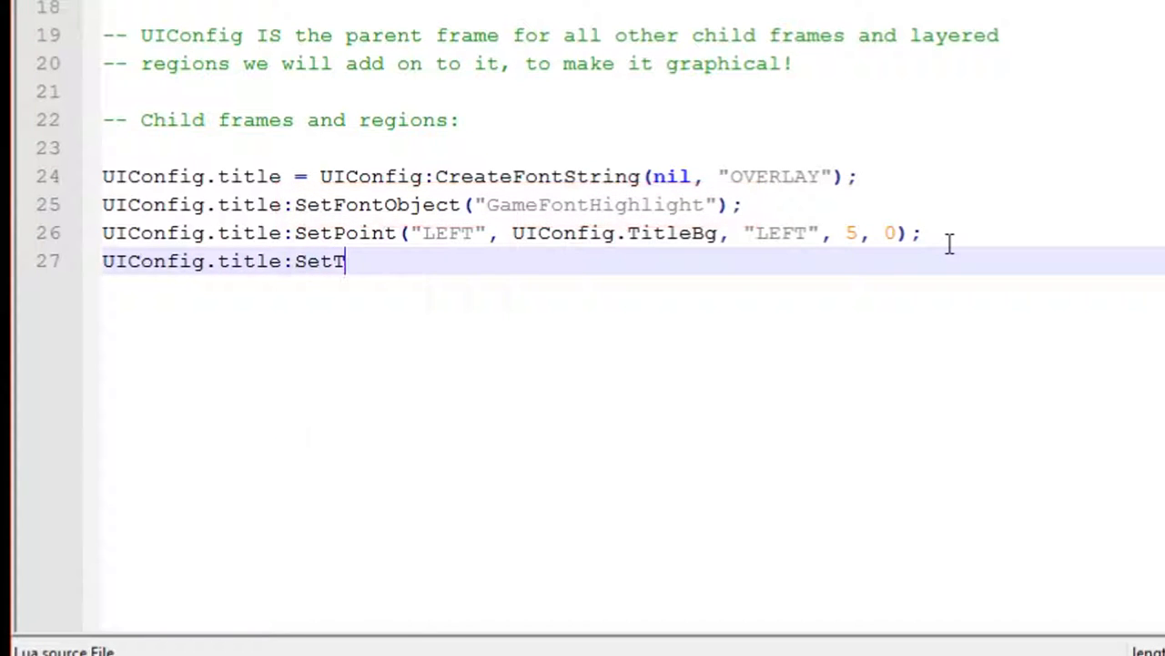
pyautogui.write('ext("M')
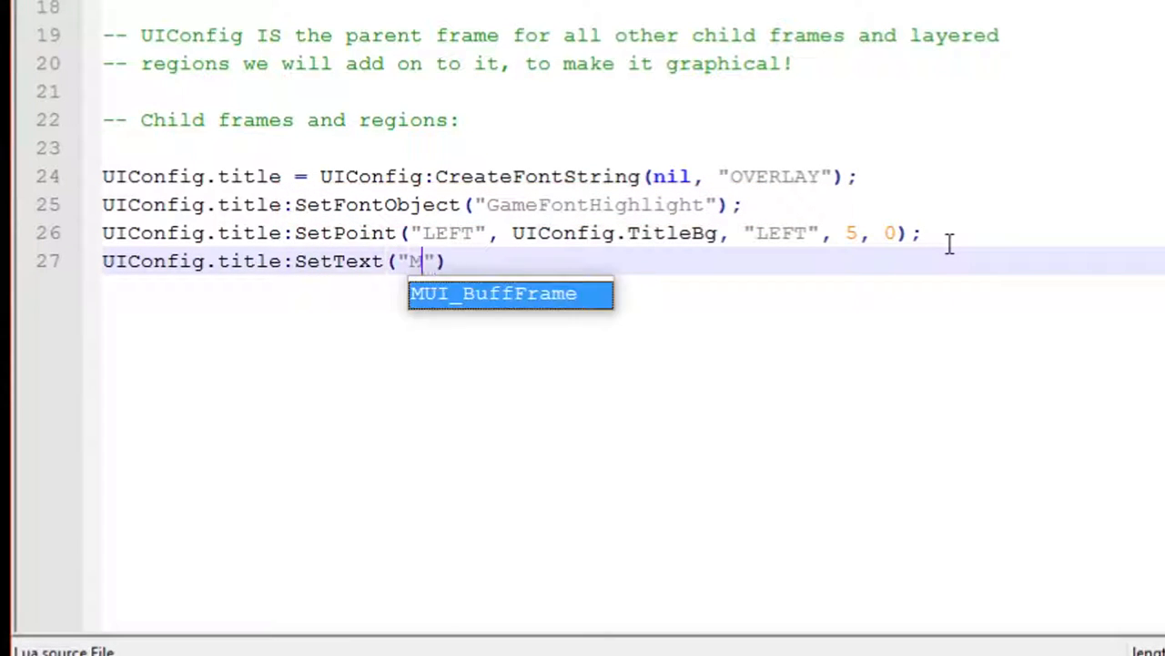
pyautogui.write('UI Buff Op')
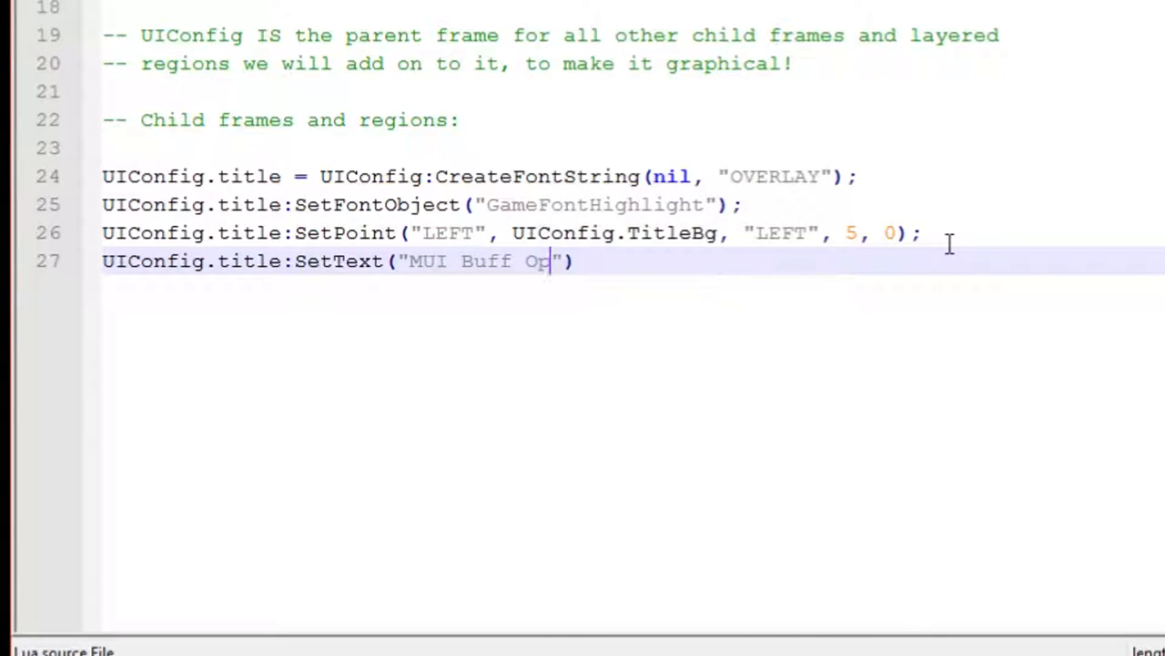
pyautogui.write('tions");')
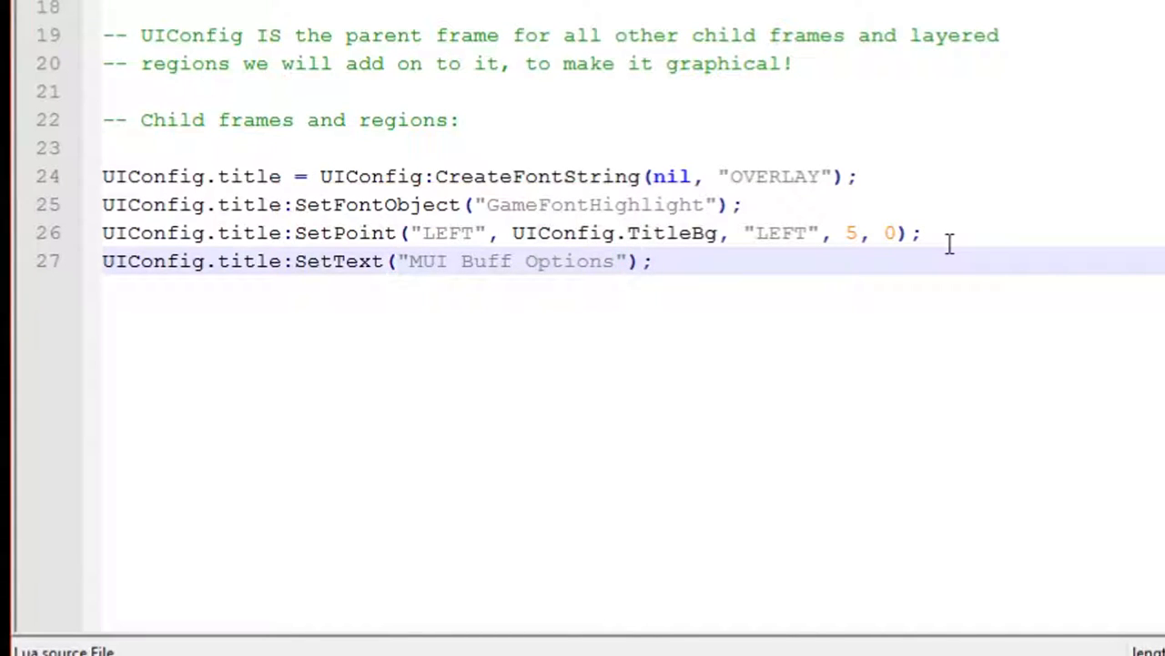
pyautogui.press('Return')
pyautogui.press('Return')
pyautogui.press('Return')
pyautogui.write('-- coul')
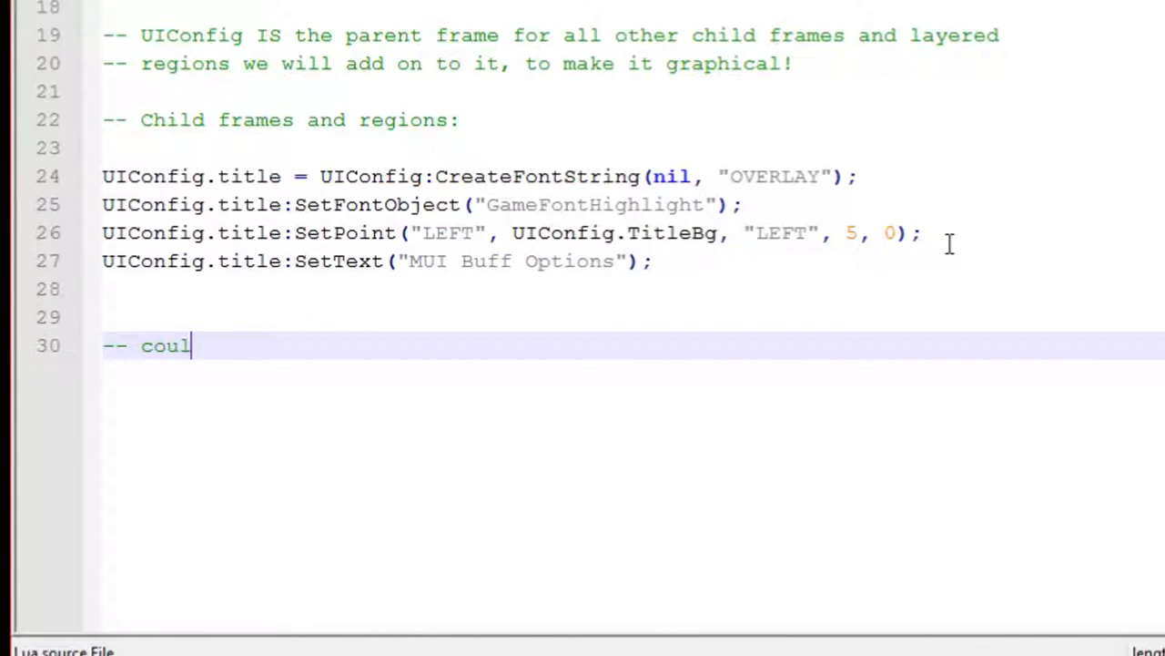
pyautogui.write('d have used S')
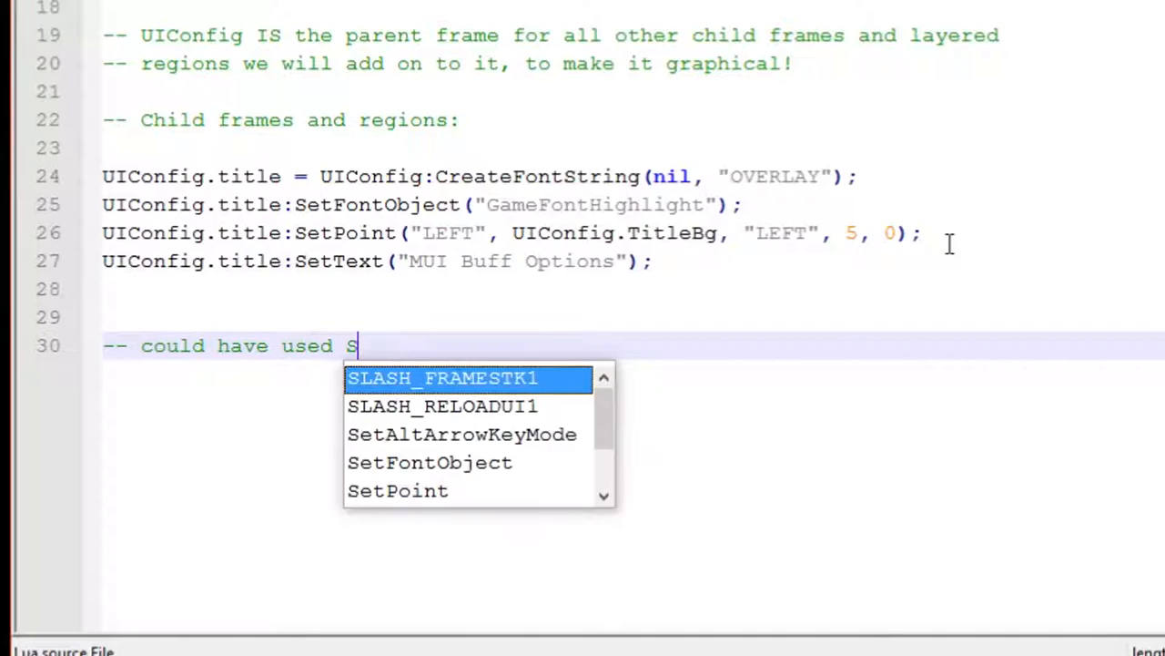
pyautogui.write('etFont in')
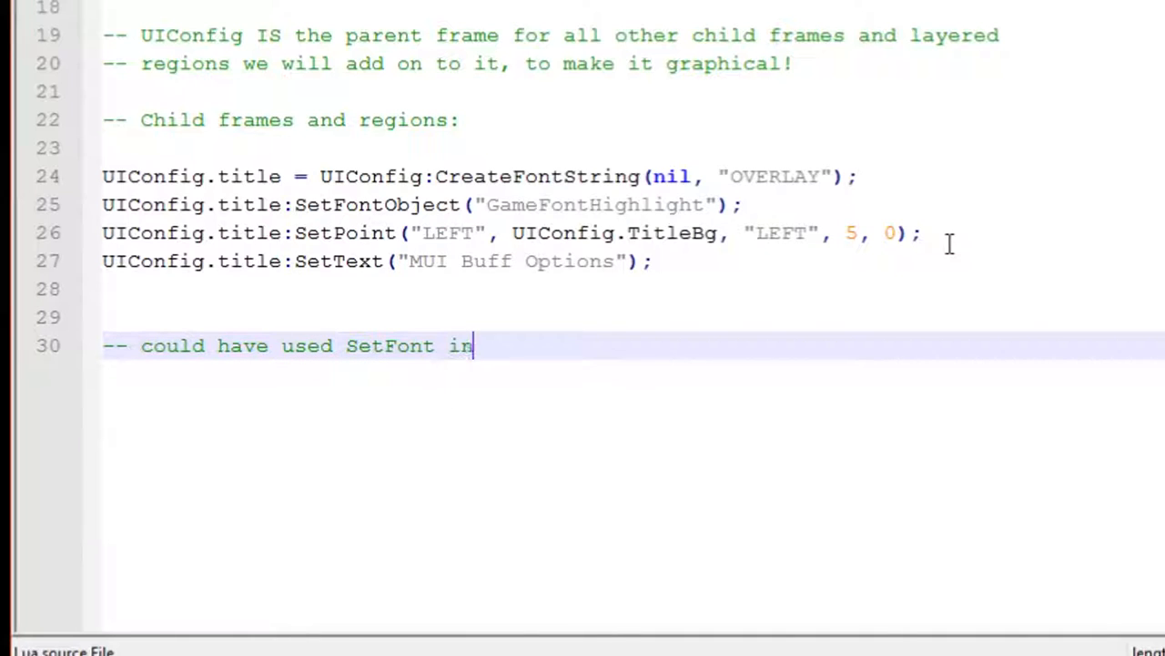
pyautogui.write('stead of S')
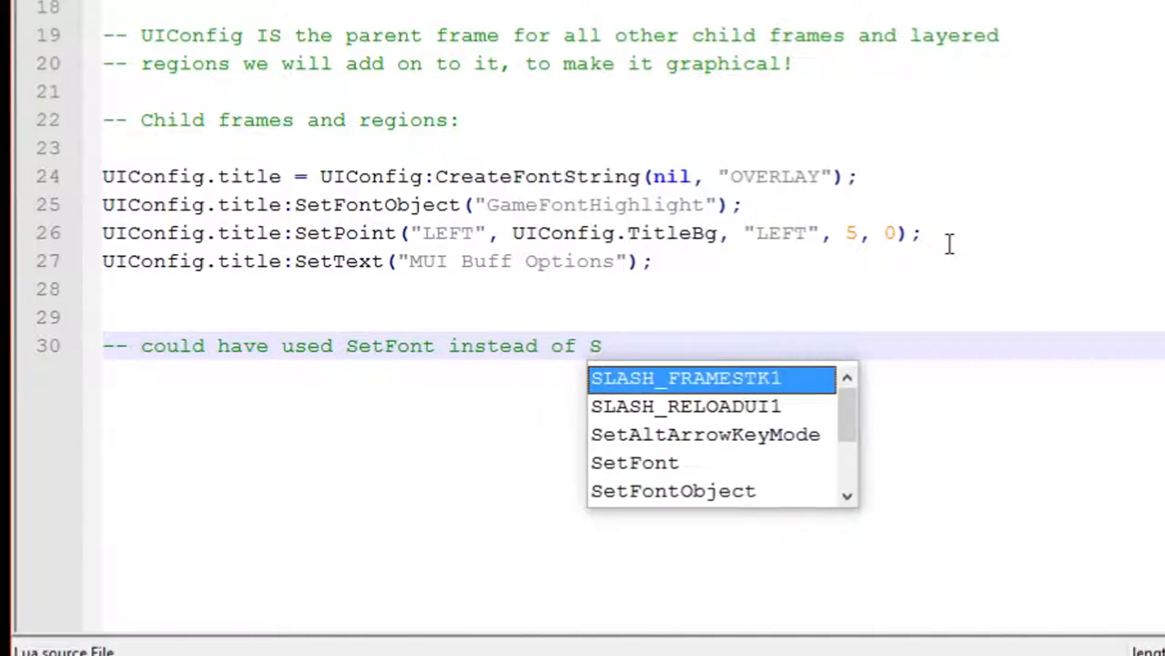
pyautogui.write('etFontOb')
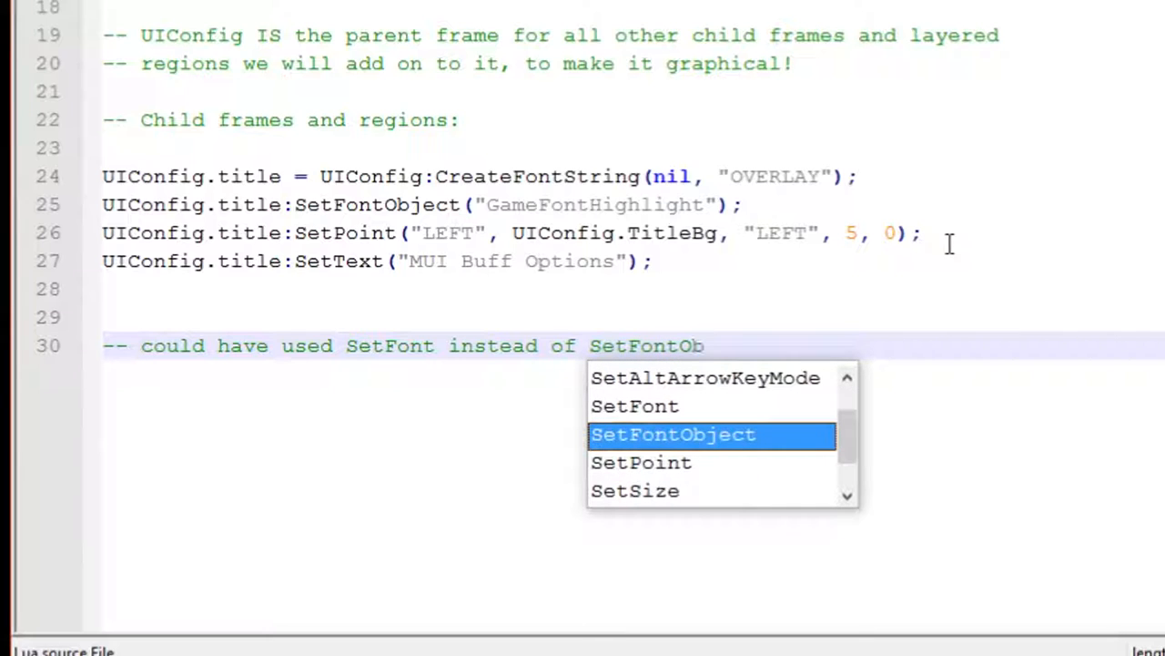
pyautogui.write('ject:')
# Add UIConfig.title:SetFont("Fonts\\FRIZQT__.ttf", 11, "") with size 11 and an empty flags argument
pyautogui.press('Return')
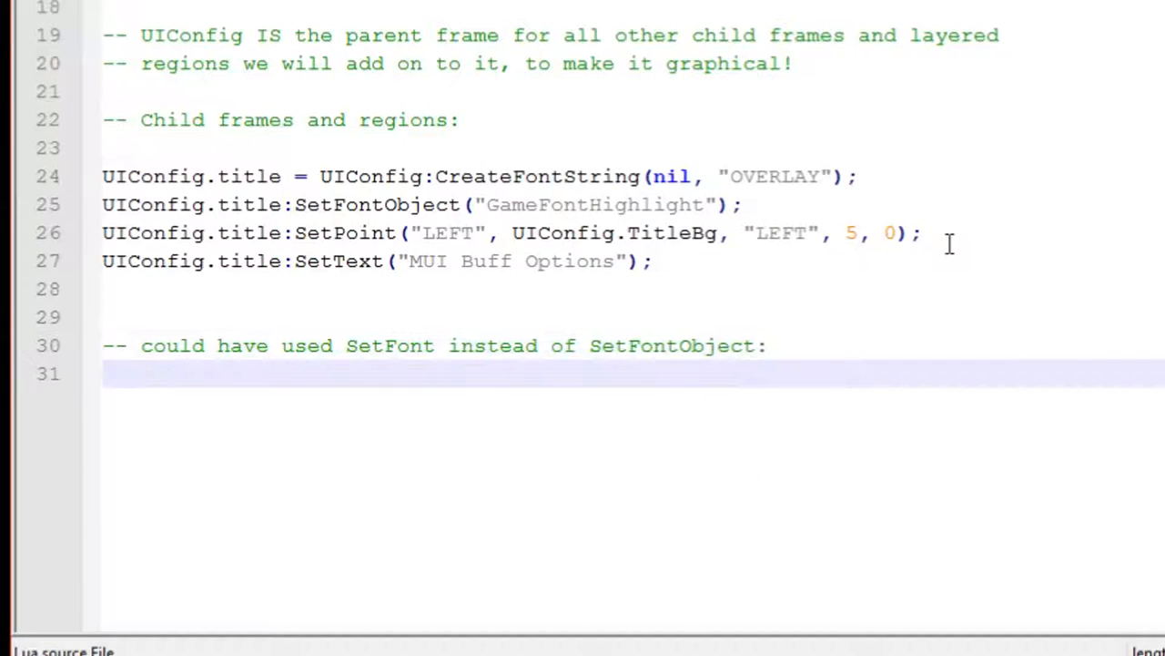
pyautogui.write('UIConfig.')
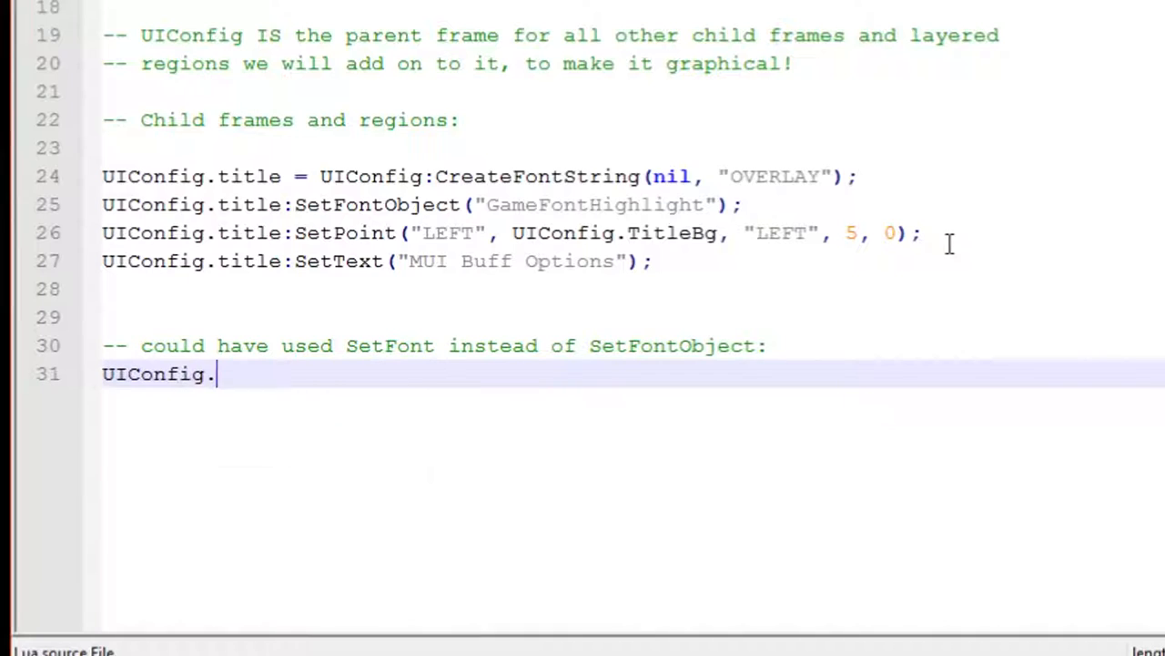
pyautogui.write('title:S')
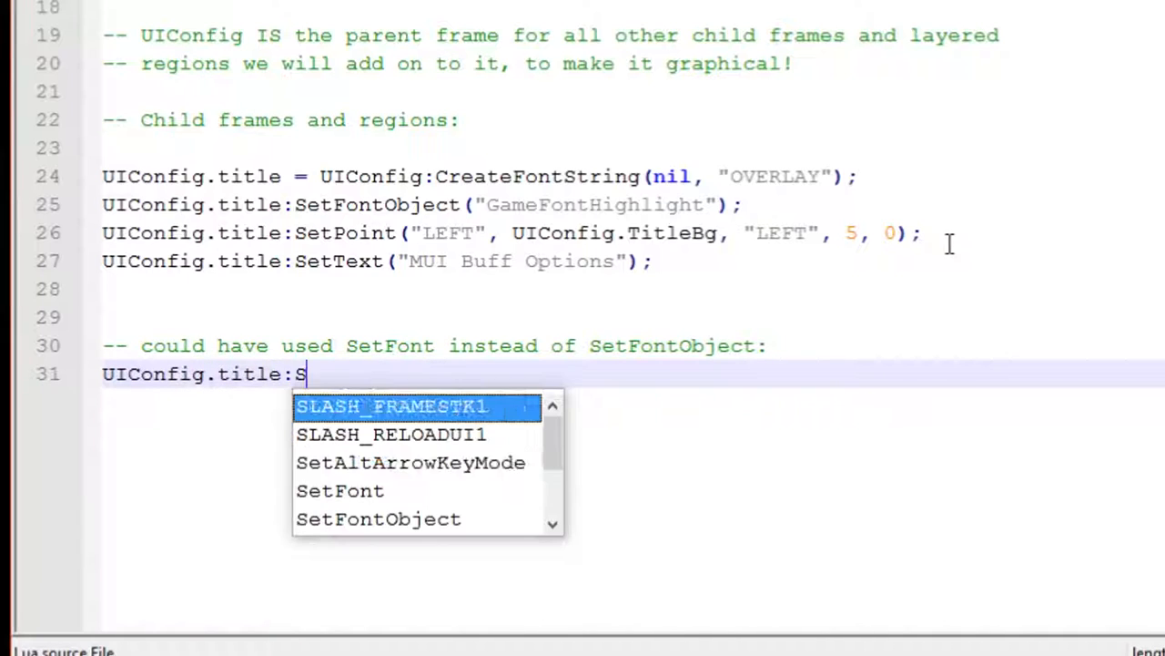
pyautogui.write('etFont("')
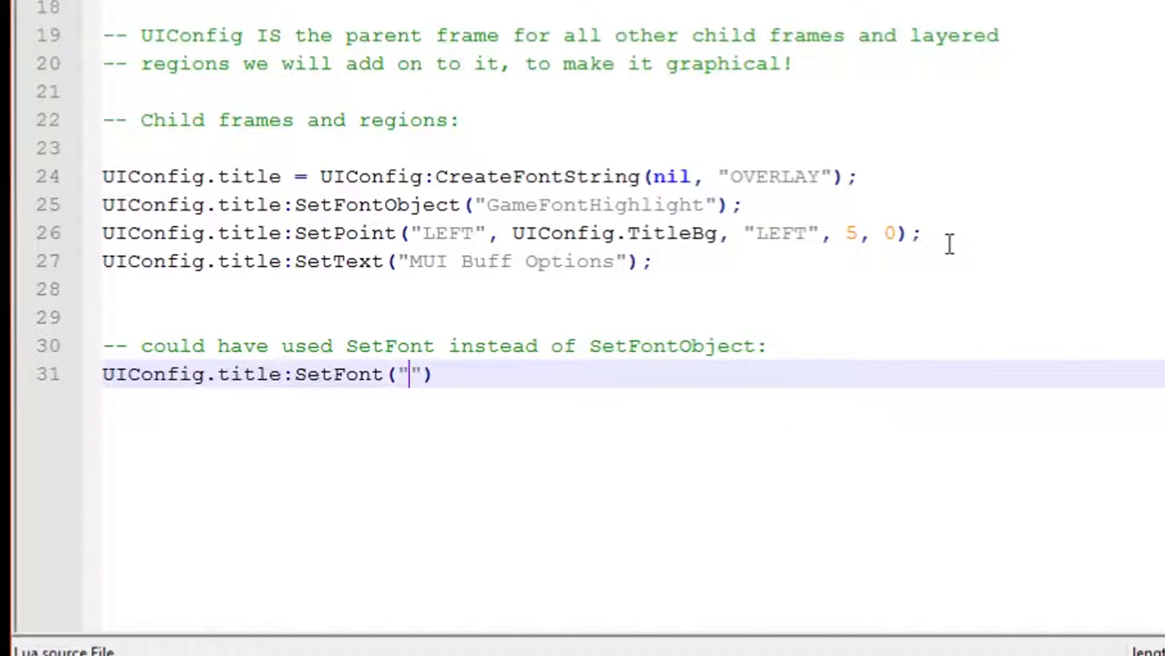
pyautogui.write('Font')
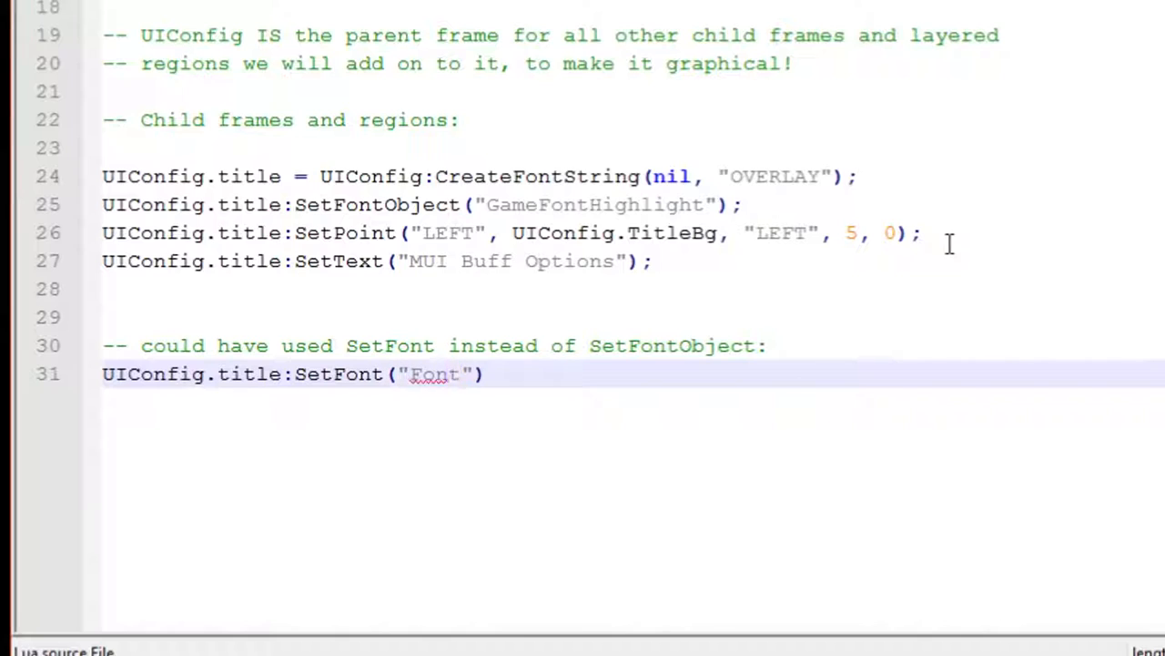
pyautogui.write('s')
pyautogui.write('\\\\')
pyautogui.write('FRI')
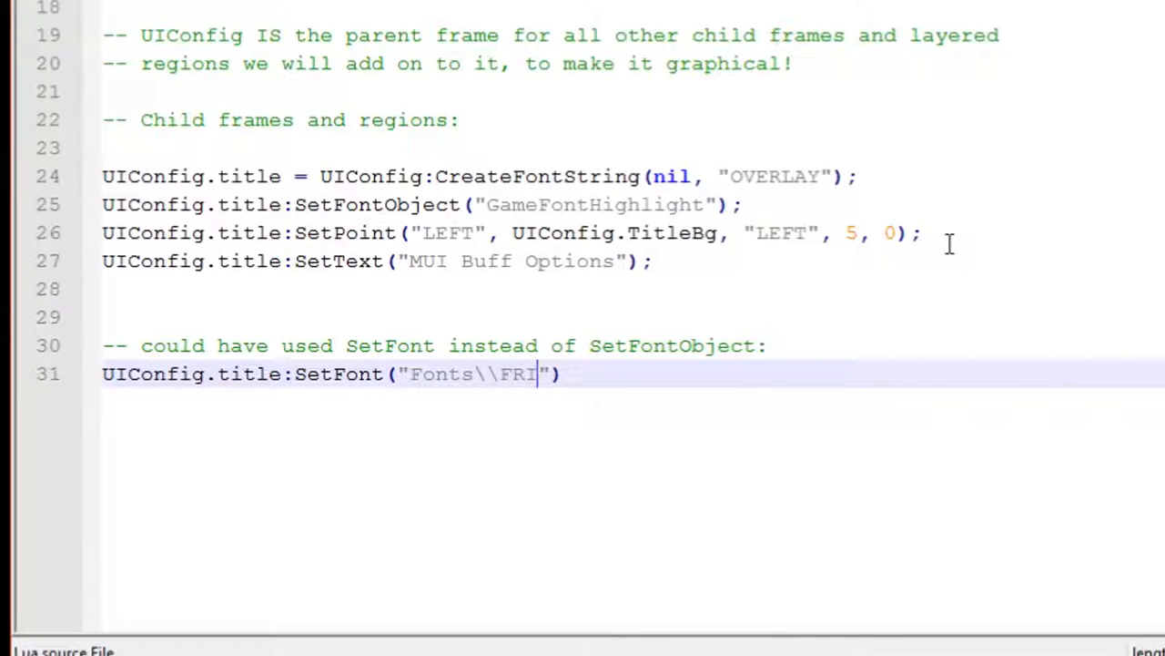
pyautogui.write('Z')
pyautogui.write('QT')
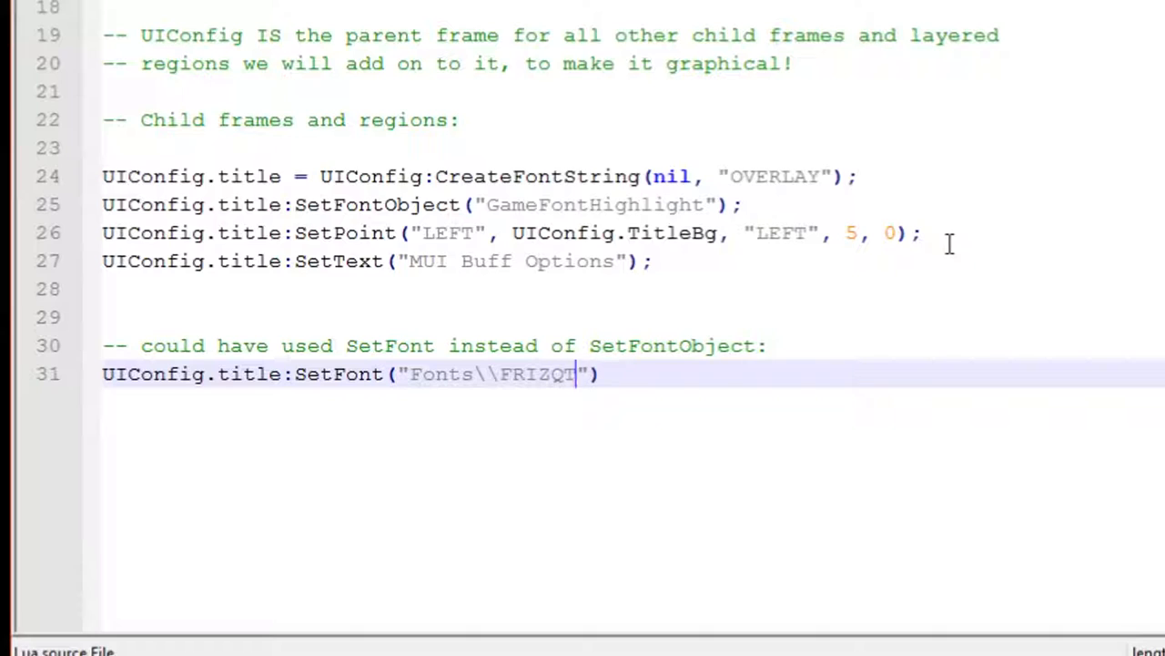
pyautogui.write('__.t')
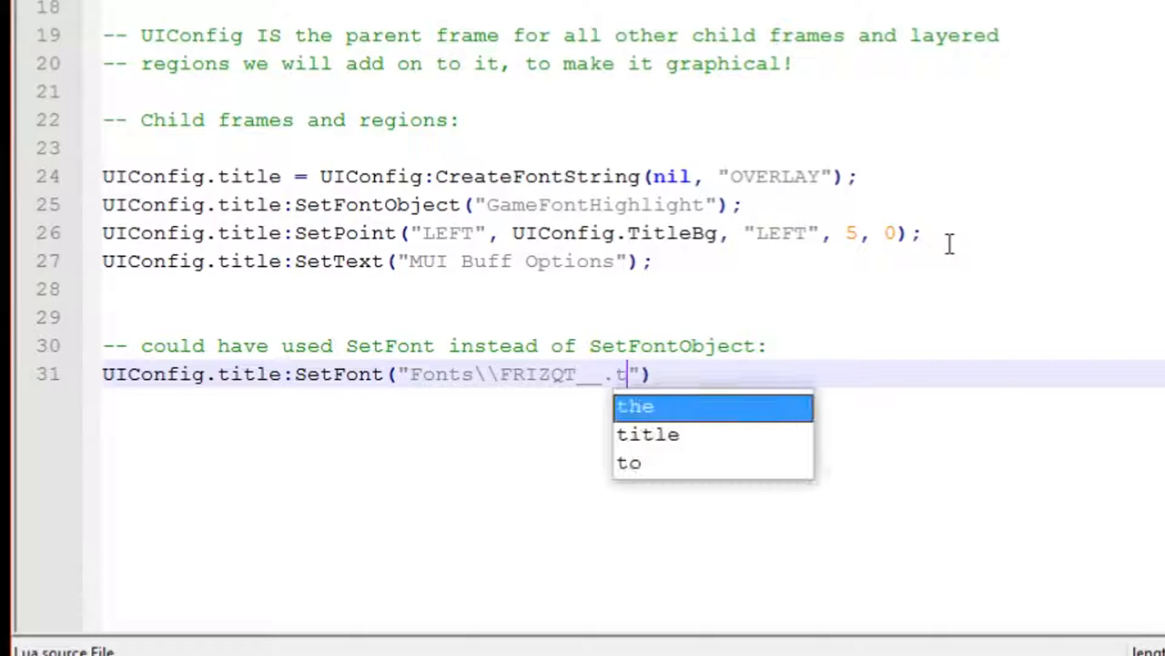
pyautogui.write('tf')
pyautogui.write('", ')
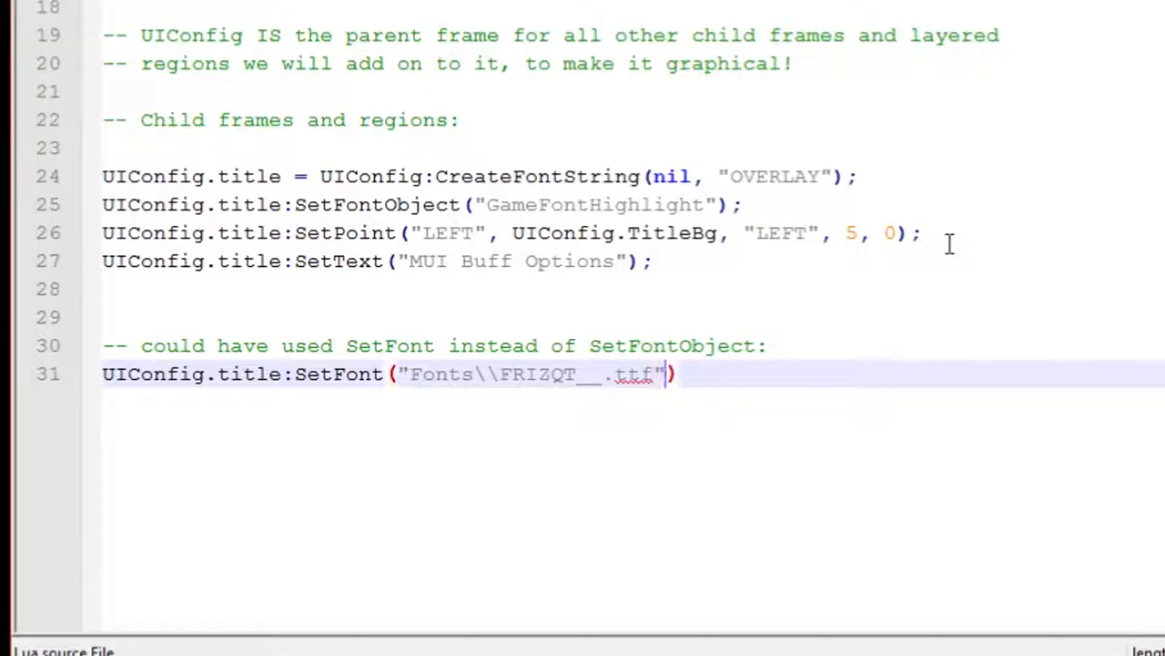
pyautogui.write('10)')
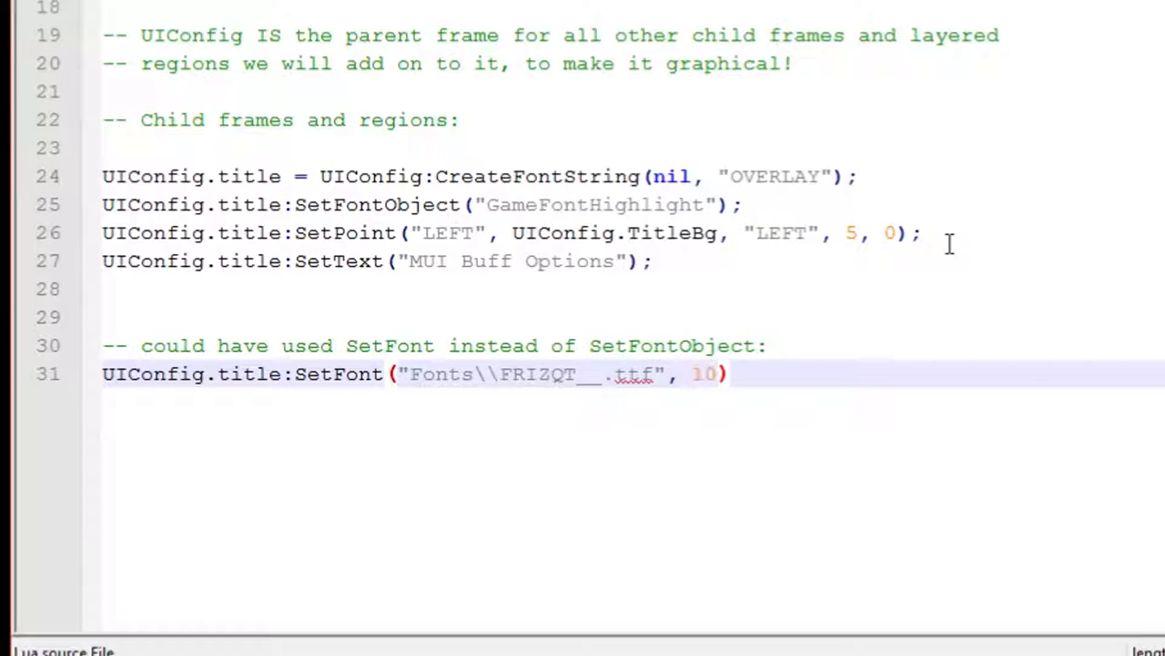
pyautogui.write(';')
pyautogui.click(717, 373)
pyautogui.press('BackSpace')
pyautogui.write('1')
pyautogui.click(915, 384)
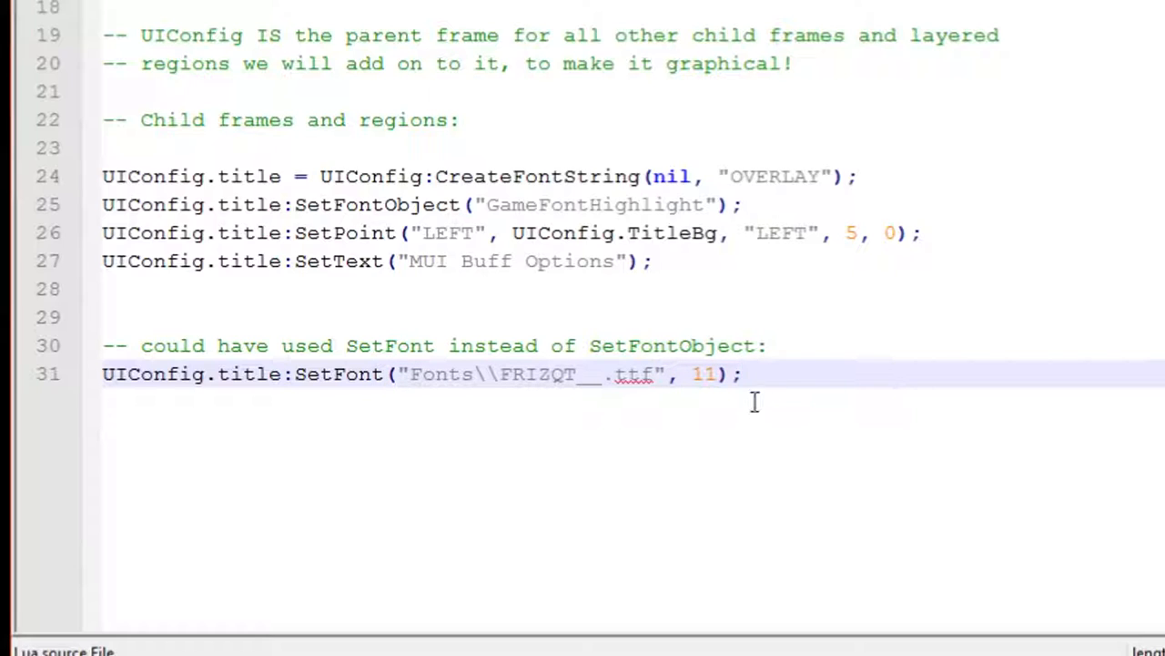
pyautogui.click(719, 374)
pyautogui.write(', ""')
pyautogui.press('Left')
pyautogui.write('OUTLINE')
pyautogui.write(',')
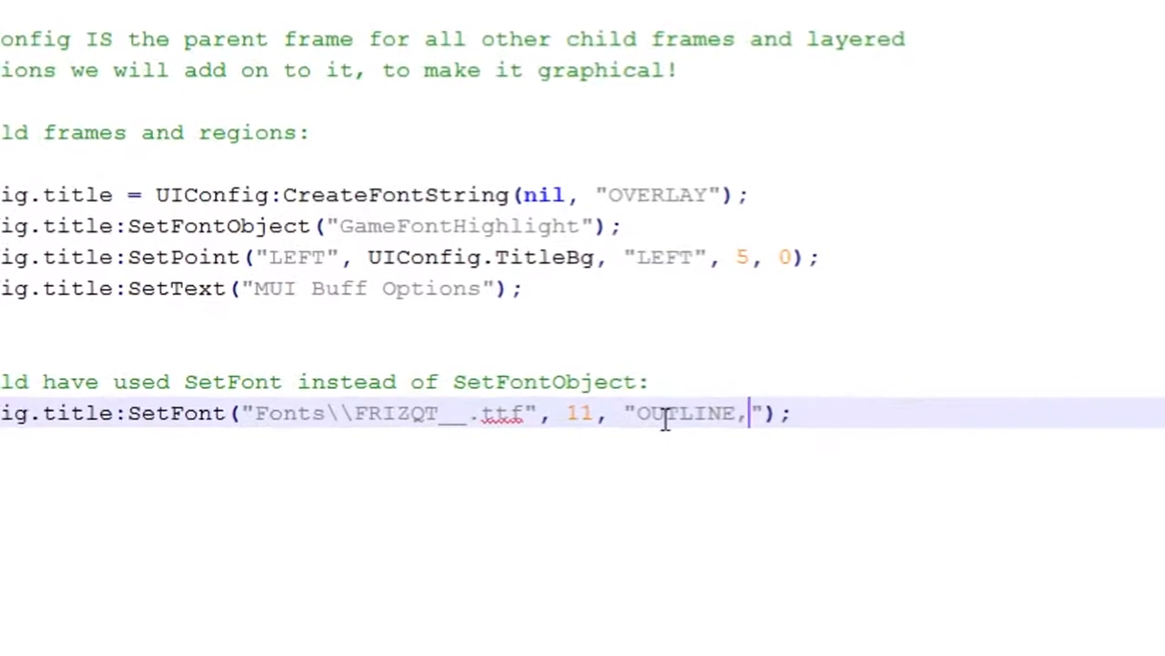
pyautogui.write(' THICKOUTLI')
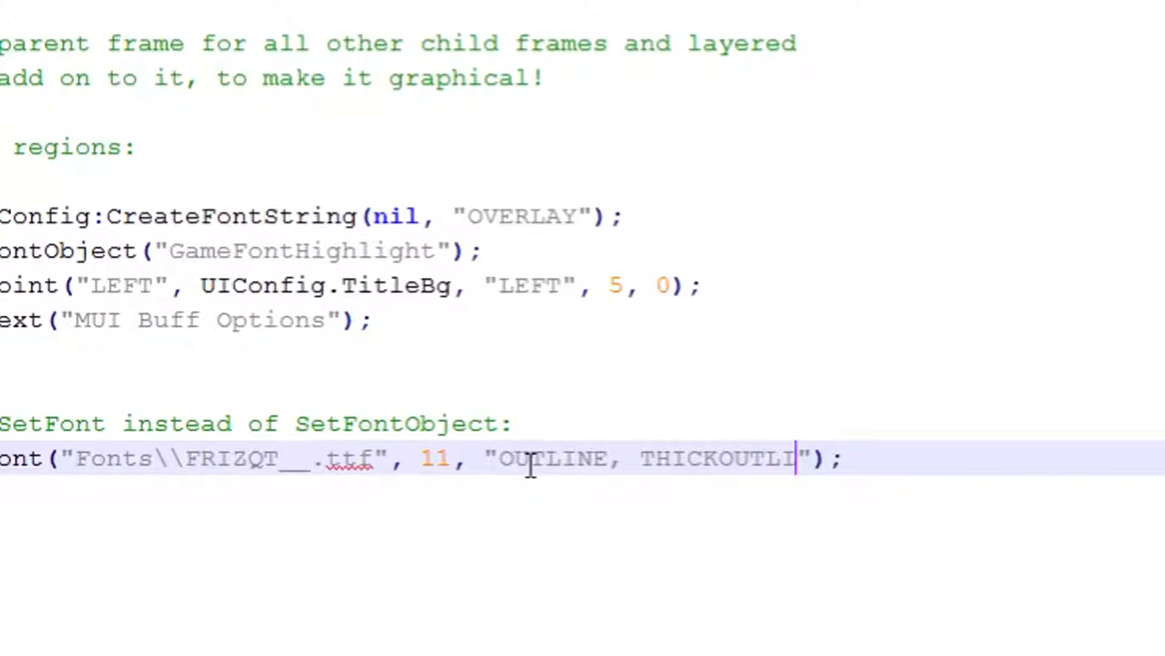
pyautogui.write('NE, MONO')
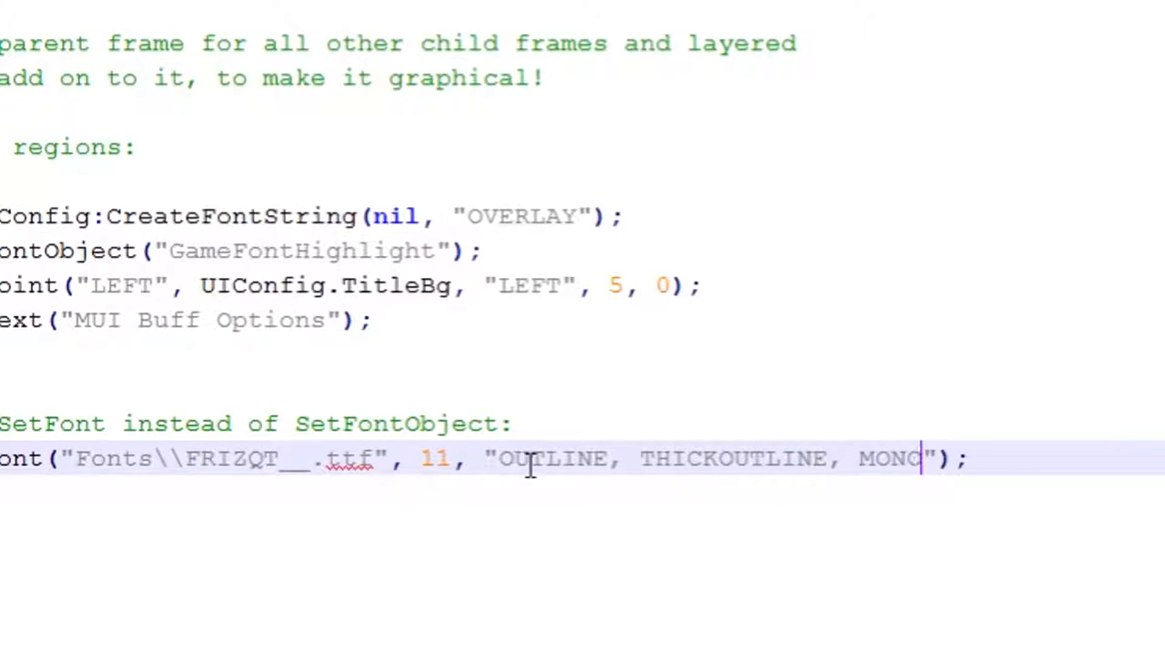
pyautogui.write('CHROME')
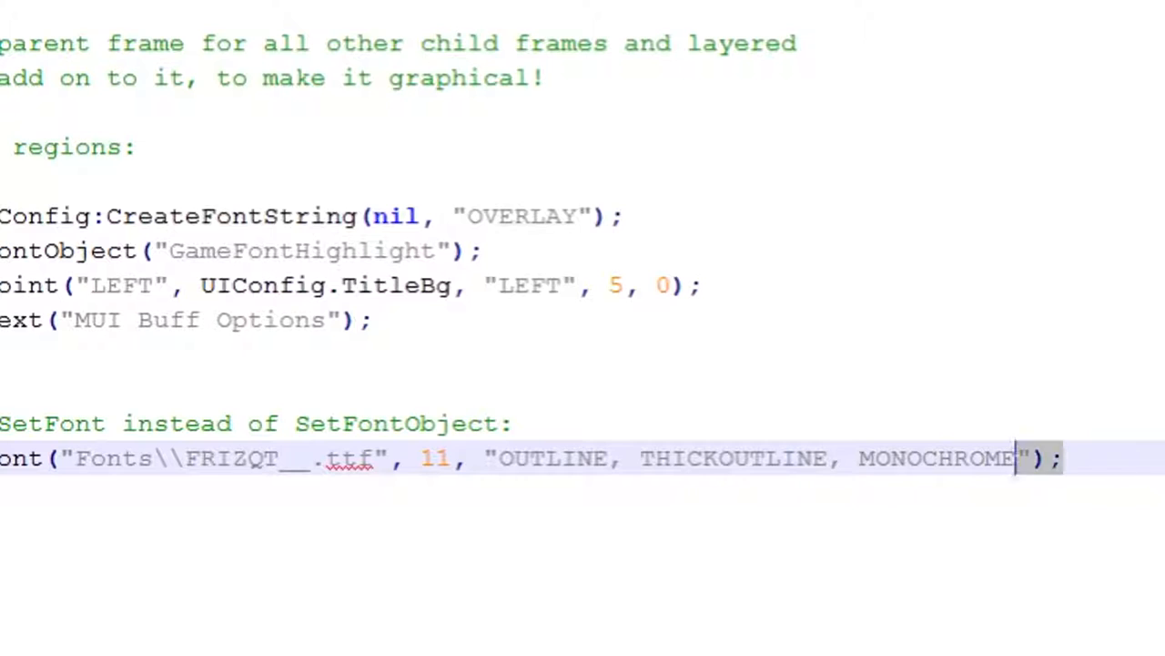
# Keep only the OUTLINE flag, deleting THICKOUTLINE and MONOCHROME from the flag list
pyautogui.moveTo(1063, 458); pyautogui.dragTo(482, 458)
pyautogui.click(574, 528)
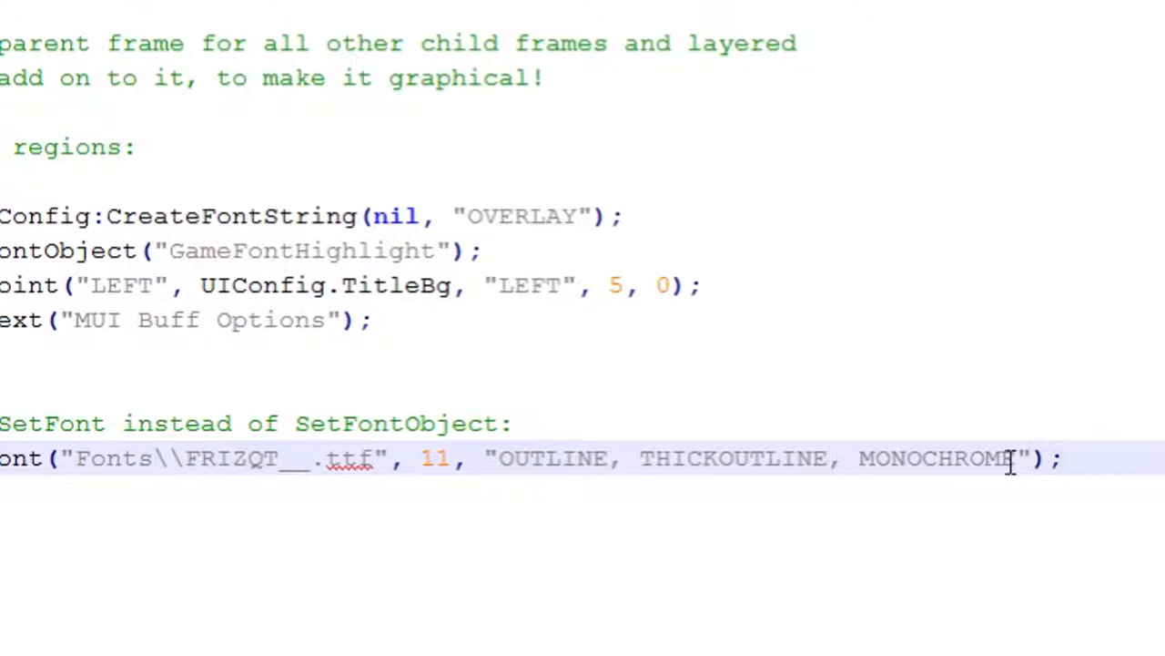
pyautogui.moveTo(1064, 455); pyautogui.dragTo(631, 474)
pyautogui.press('Delete')
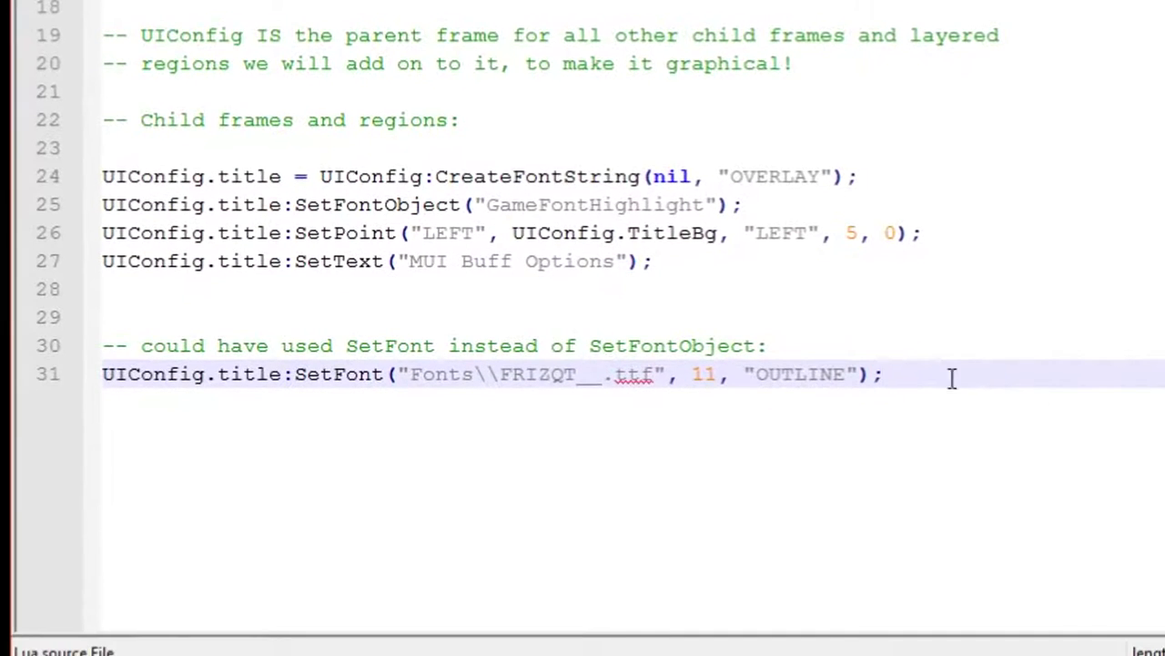
pyautogui.click(952, 346)
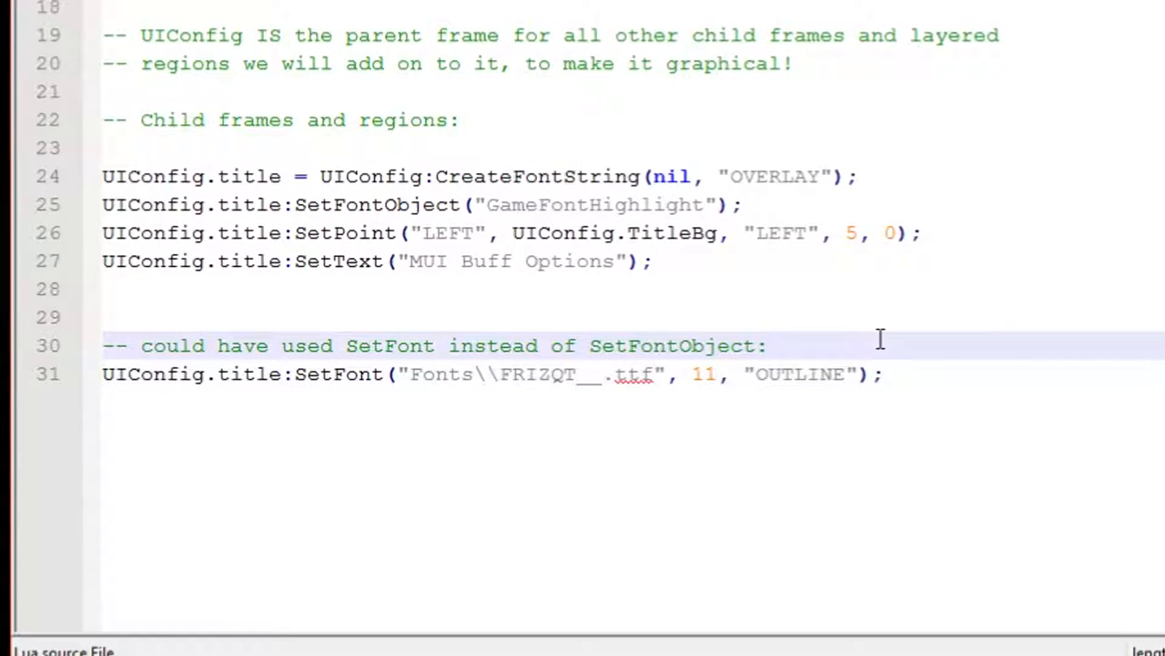
# Store the SetFont result in local successful, fixing the successfull typo
pyautogui.click(1022, 377)
pyautogui.moveTo(885, 375); pyautogui.dragTo(794, 374)
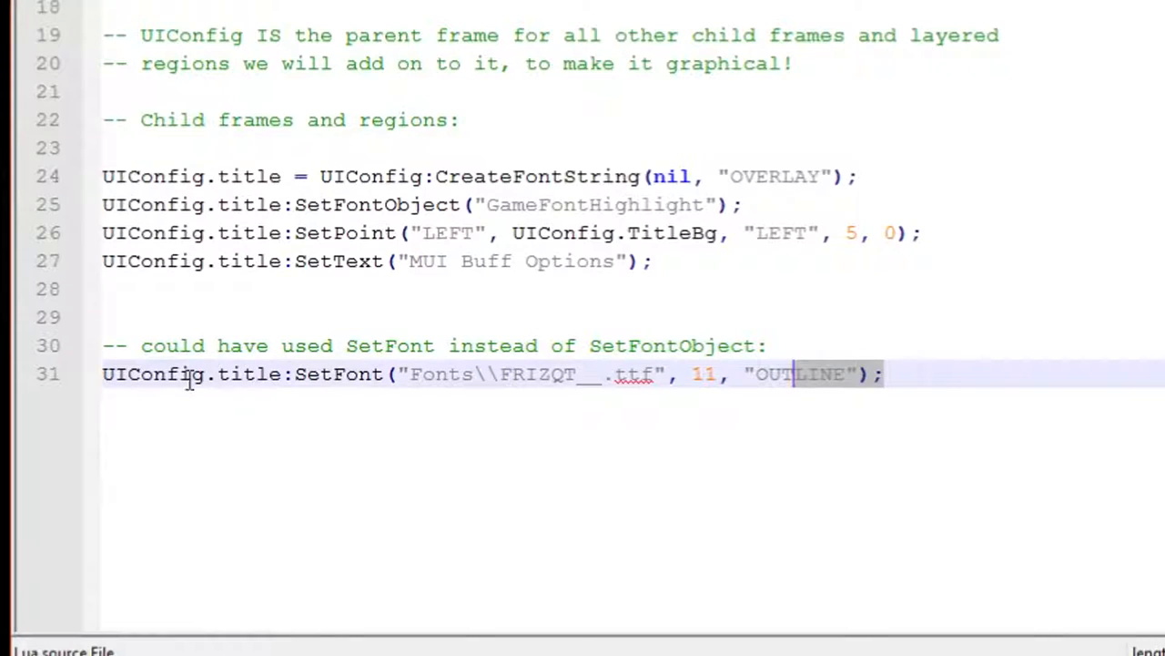
pyautogui.click(105, 376)
pyautogui.write('local ')
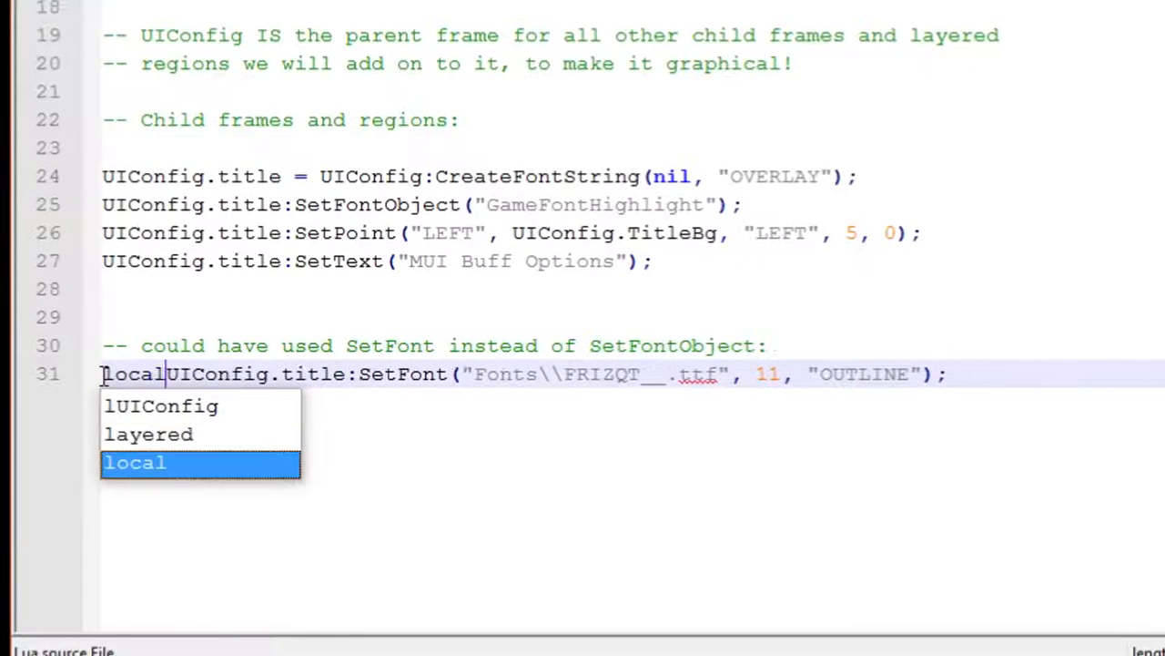
pyautogui.write('successf')
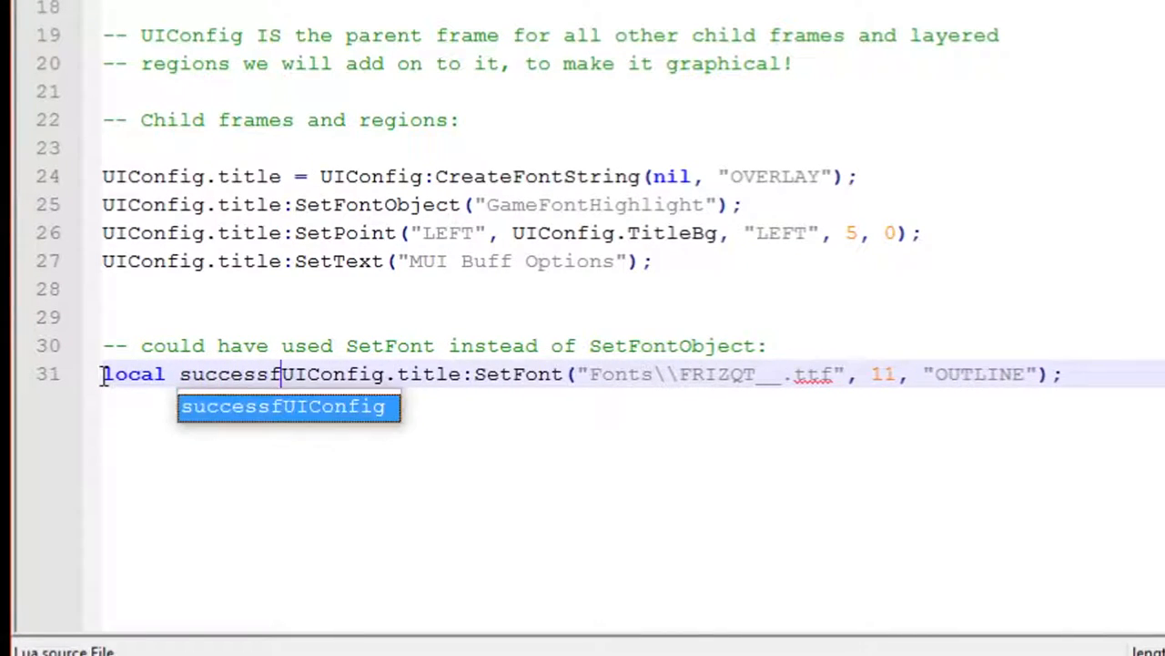
pyautogui.write('ull =')
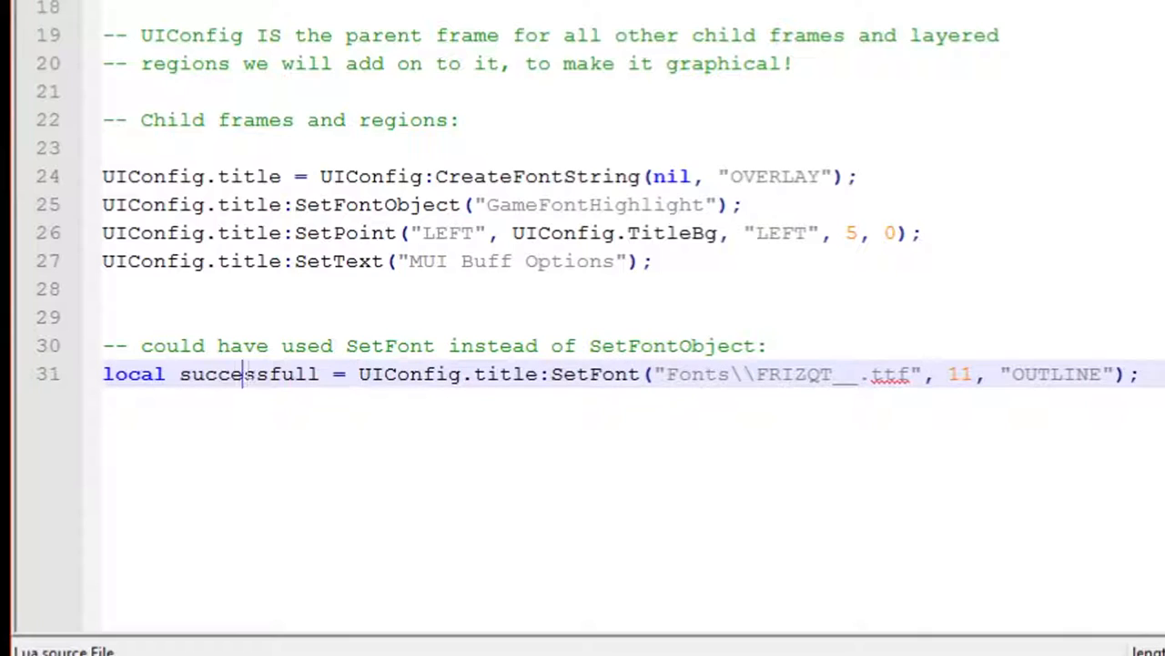
pyautogui.doubleClick(264, 373)
pyautogui.click(318, 376)
pyautogui.press('BackSpace')
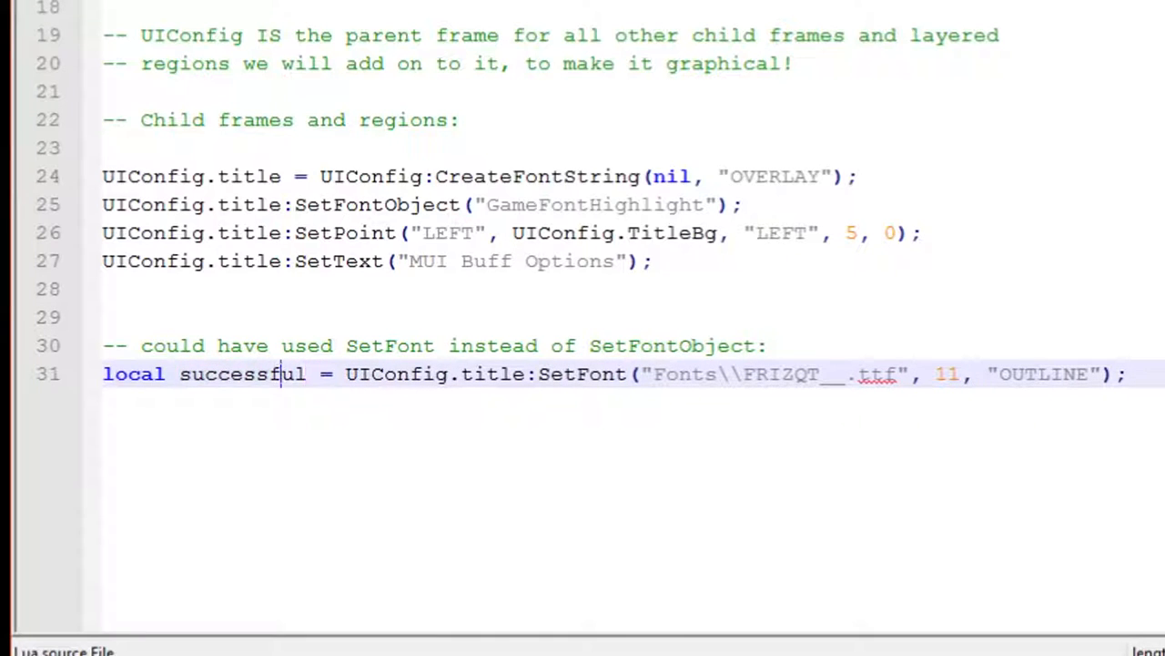
pyautogui.click(1147, 374)
pyautogui.press('Return')
pyautogui.write('if ()')
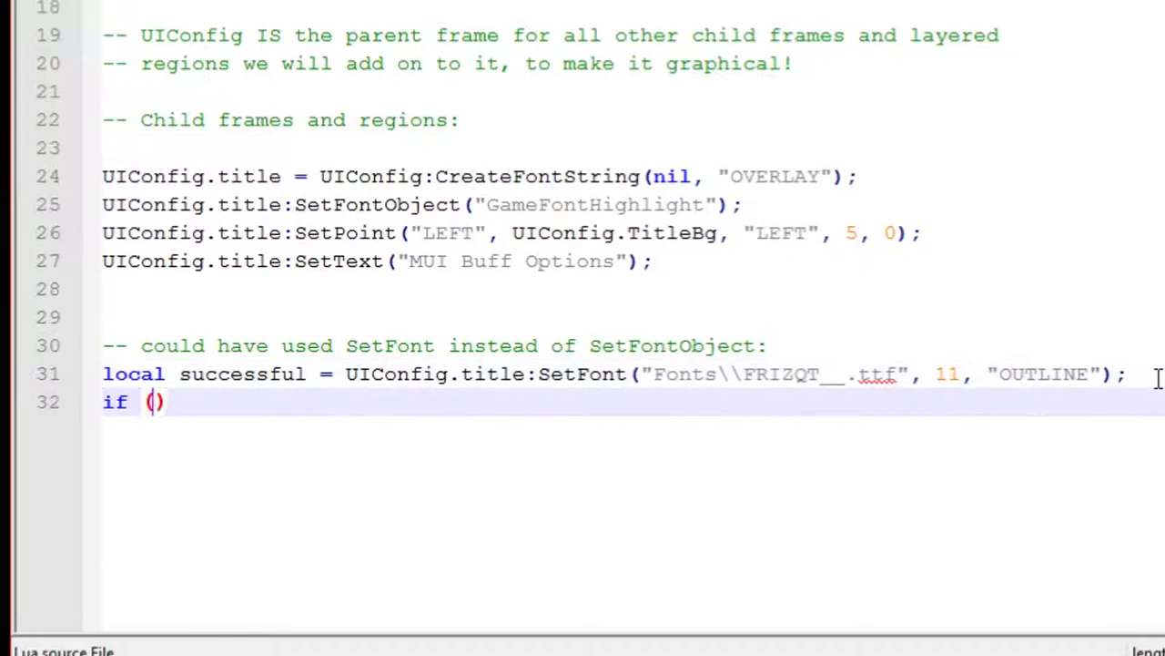
pyautogui.write('not successful) then ')
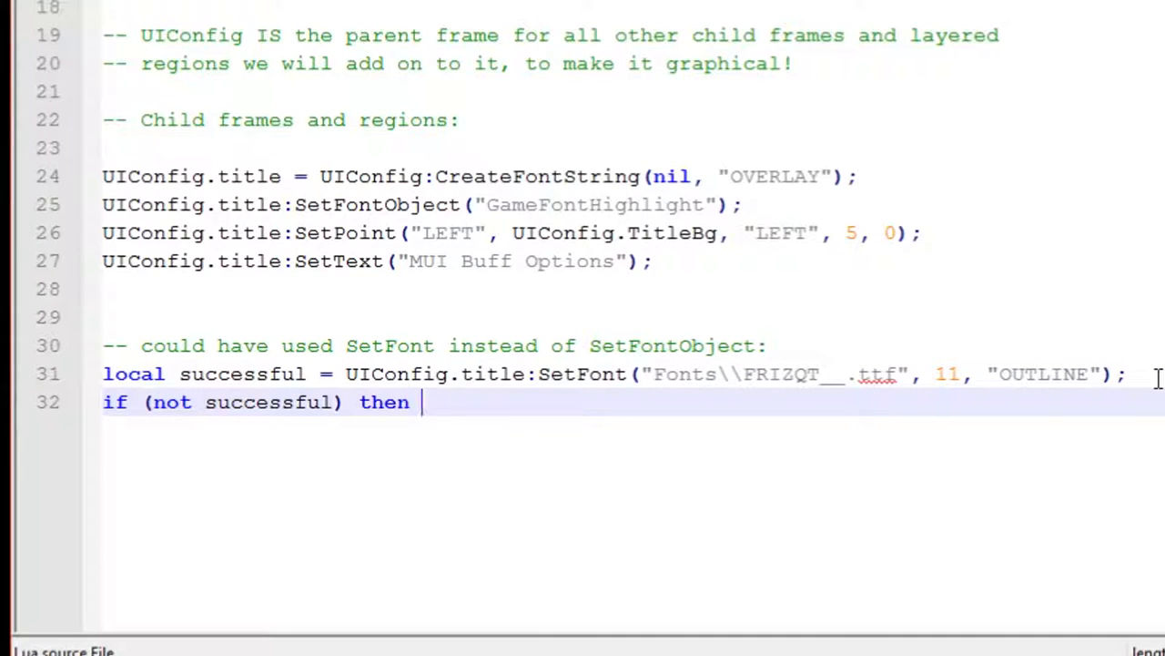
pyautogui.write('print()""Fa')
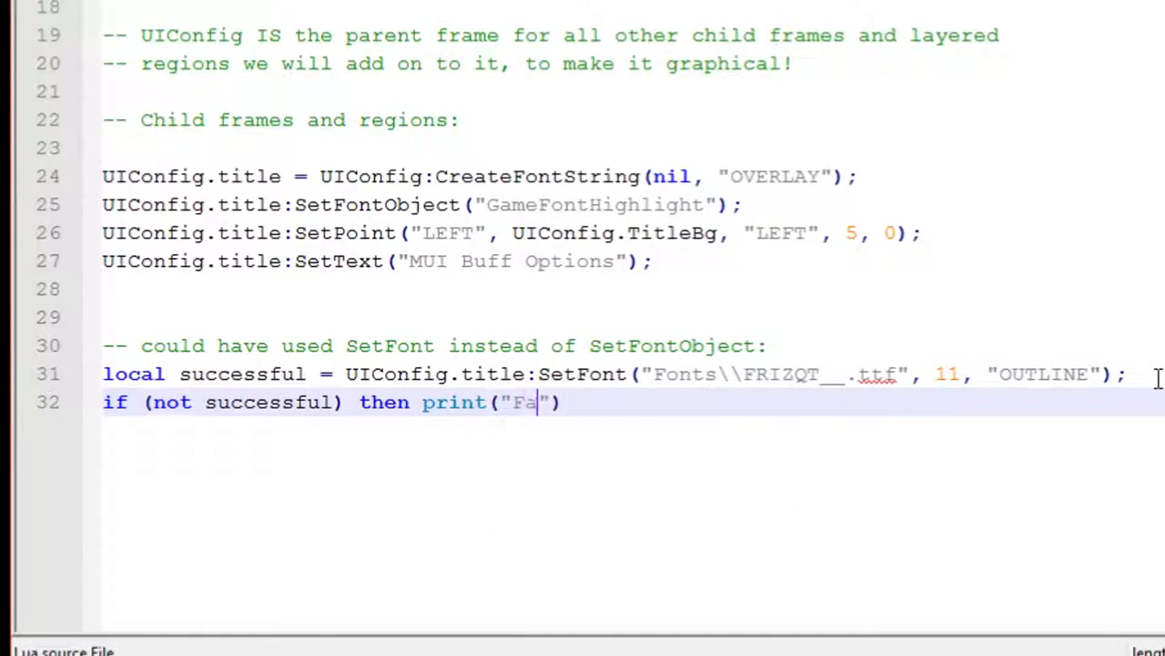
pyautogui.write('iled!')
# Format an if not successful then print("Failed!") end block, then delete the whole check
pyautogui.press('End')
pyautogui.write('en')
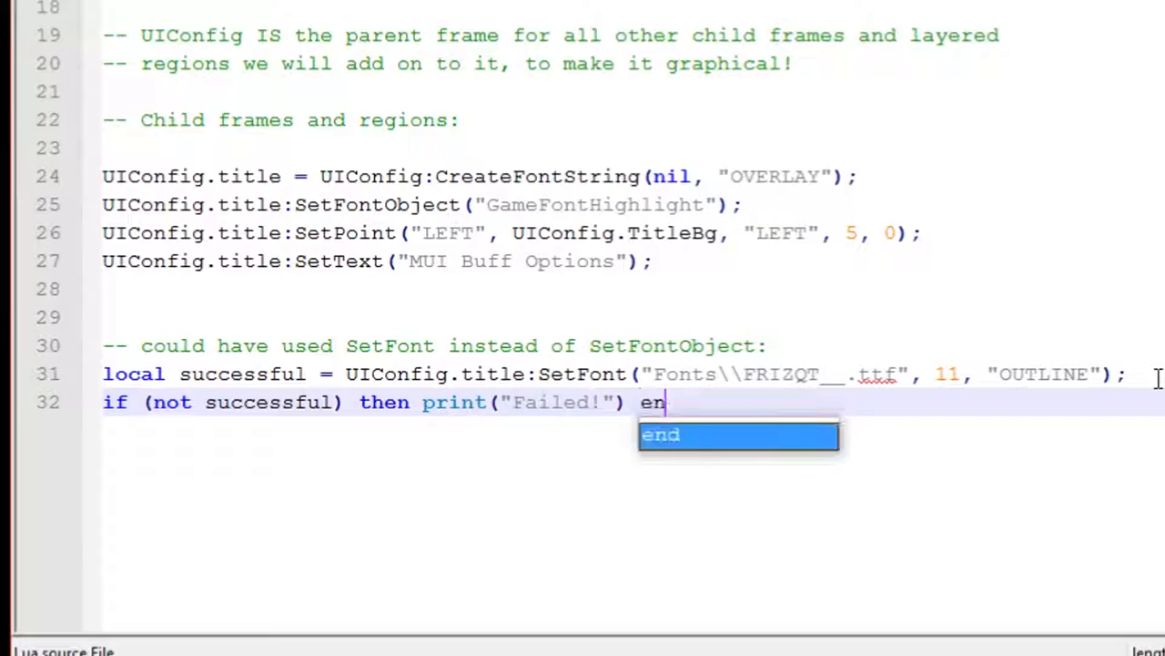
pyautogui.write('d')
pyautogui.click(425, 402)
pyautogui.press('Return')
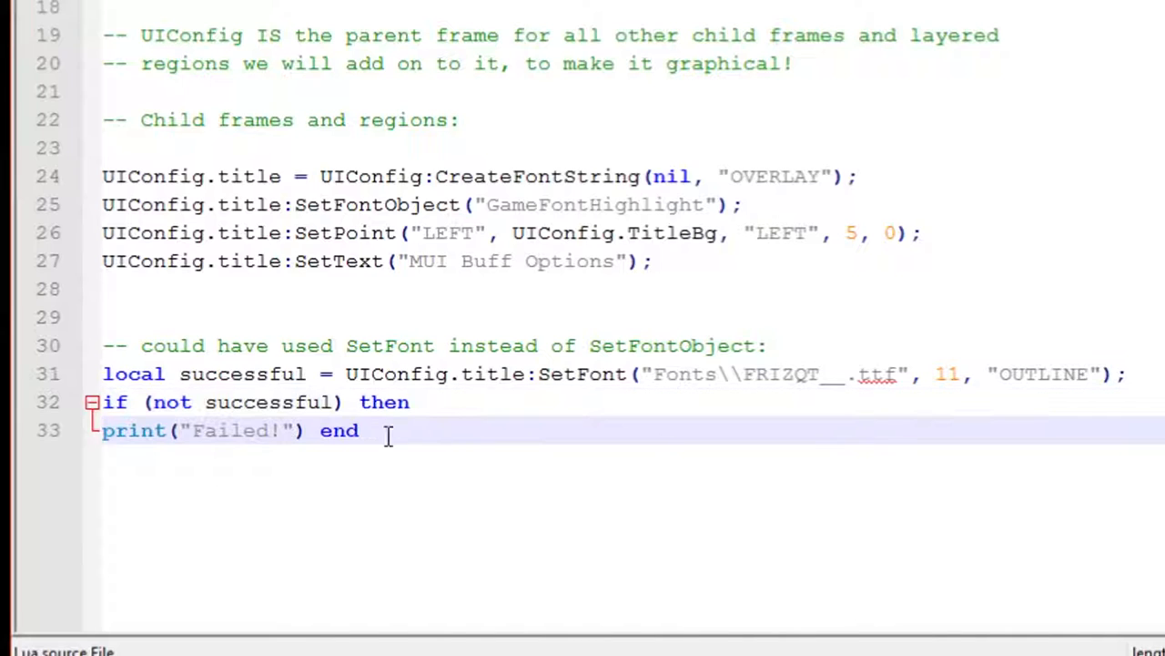
pyautogui.press('Tab')
pyautogui.click(364, 430)
pyautogui.press('Return')
pyautogui.hotkey('shift', 'Tab')
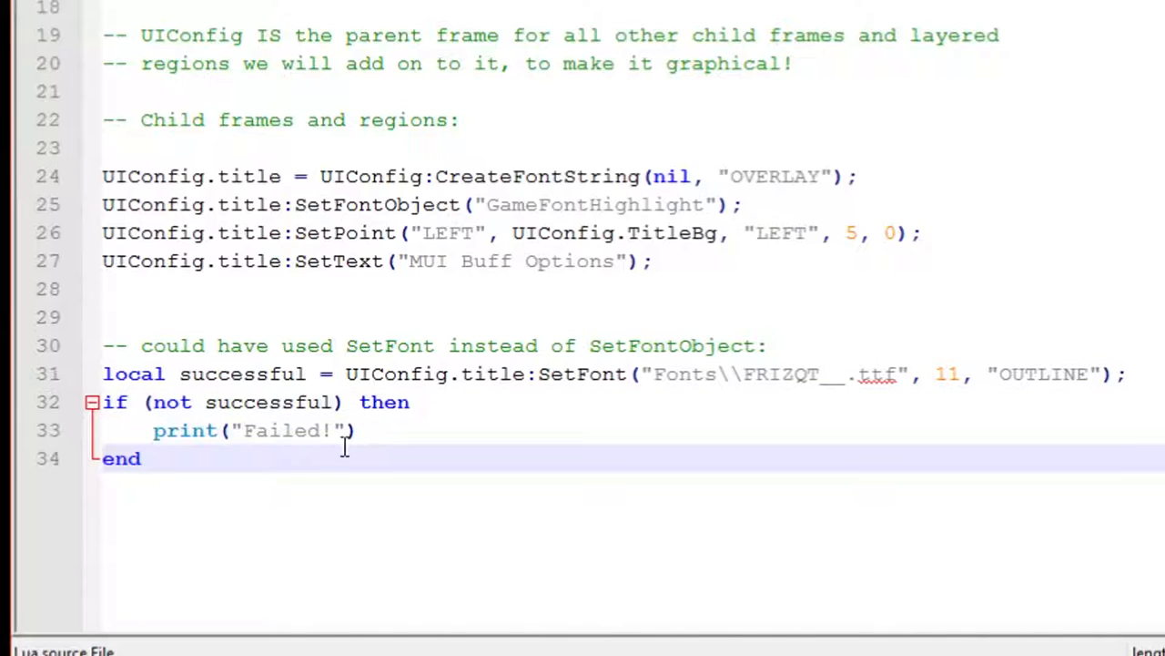
pyautogui.press('End')
pyautogui.moveTo(146, 458); pyautogui.dragTo(102, 401)
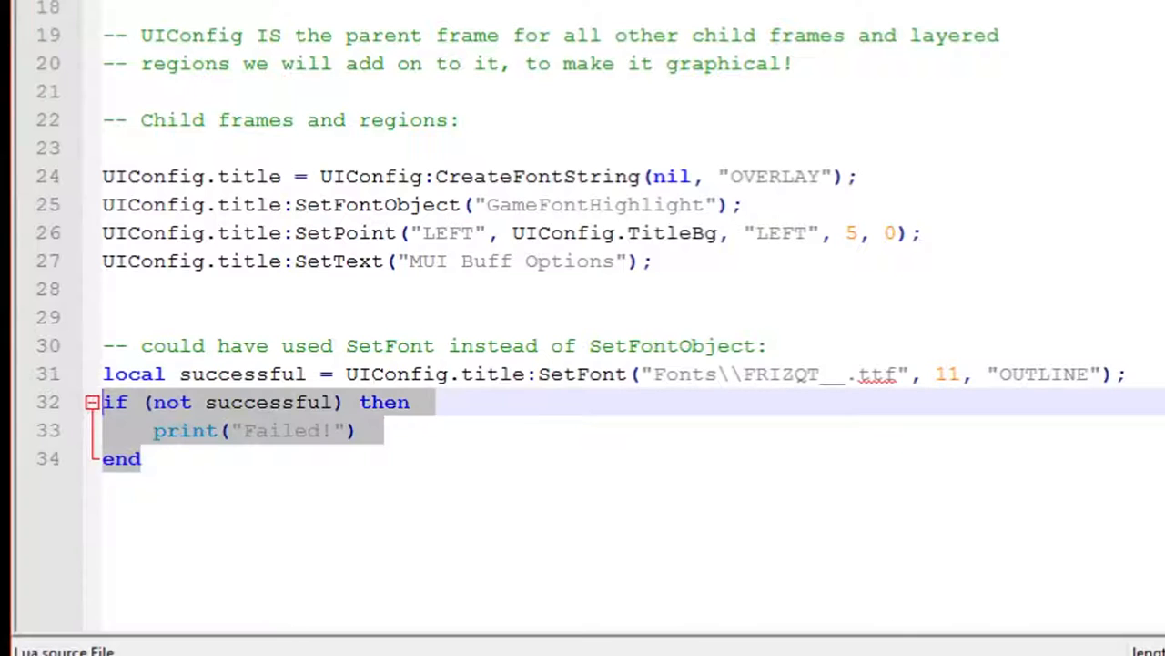
pyautogui.press('Delete')
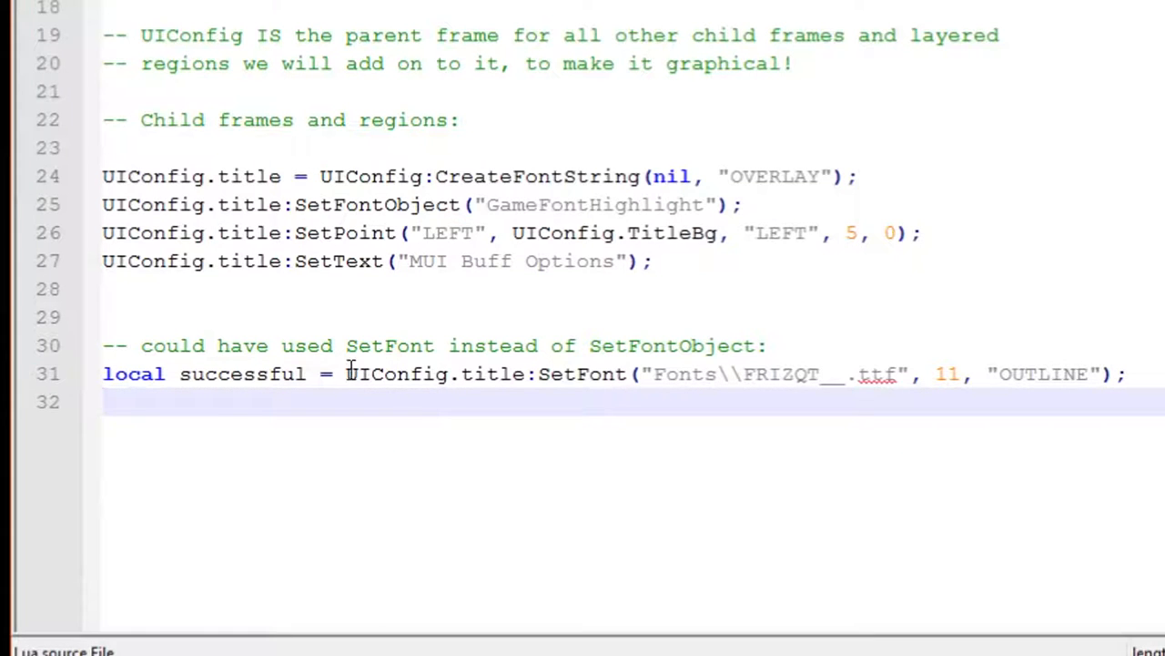
# Delete the SetFont comment and line and inspect the UIConfig.TitleBg argument of SetPoint
pyautogui.moveTo(1129, 374); pyautogui.dragTo(102, 317)
pyautogui.press('Delete')
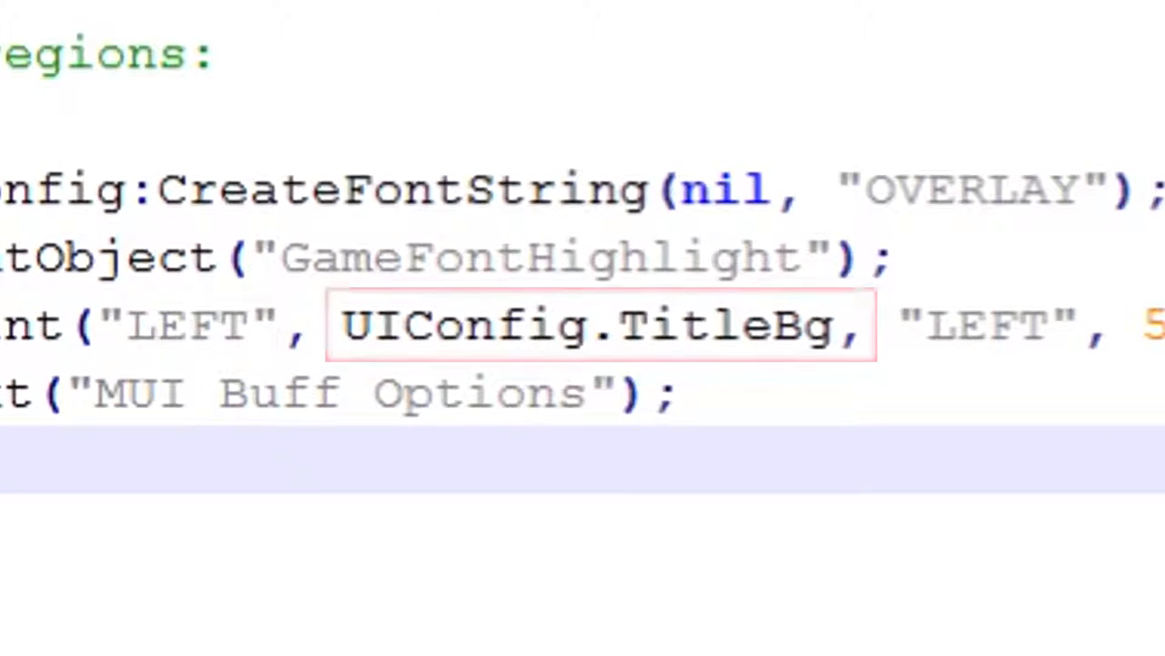
pyautogui.click(692, 393)
pyautogui.doubleClick(723, 326)
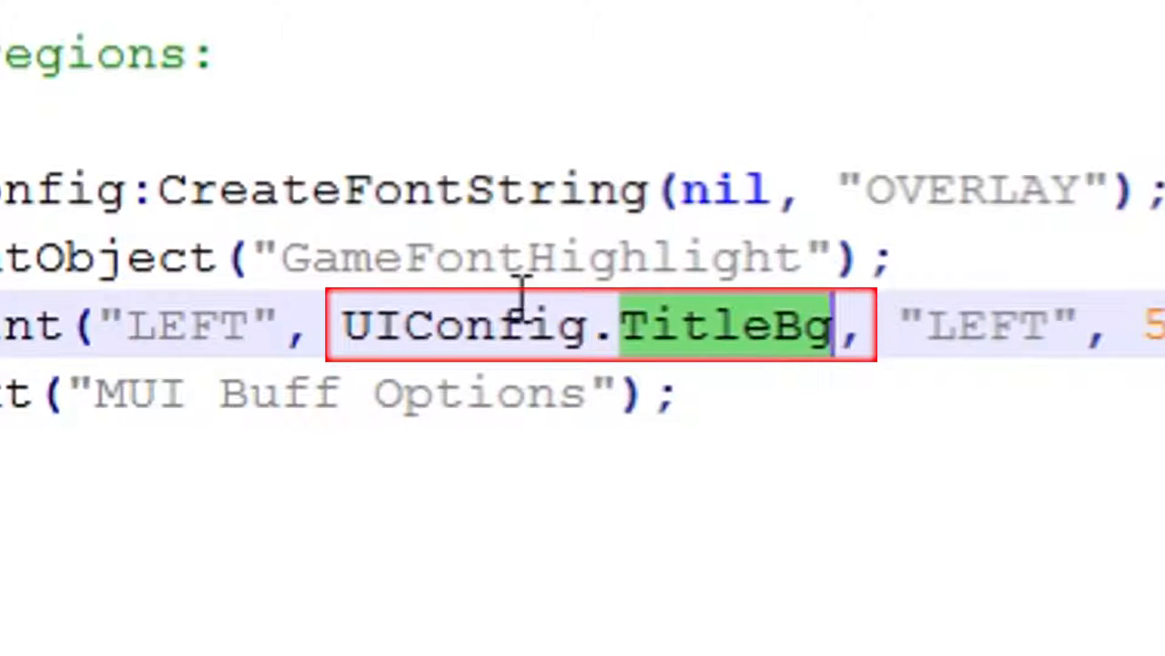
pyautogui.moveTo(342, 326); pyautogui.dragTo(838, 326)
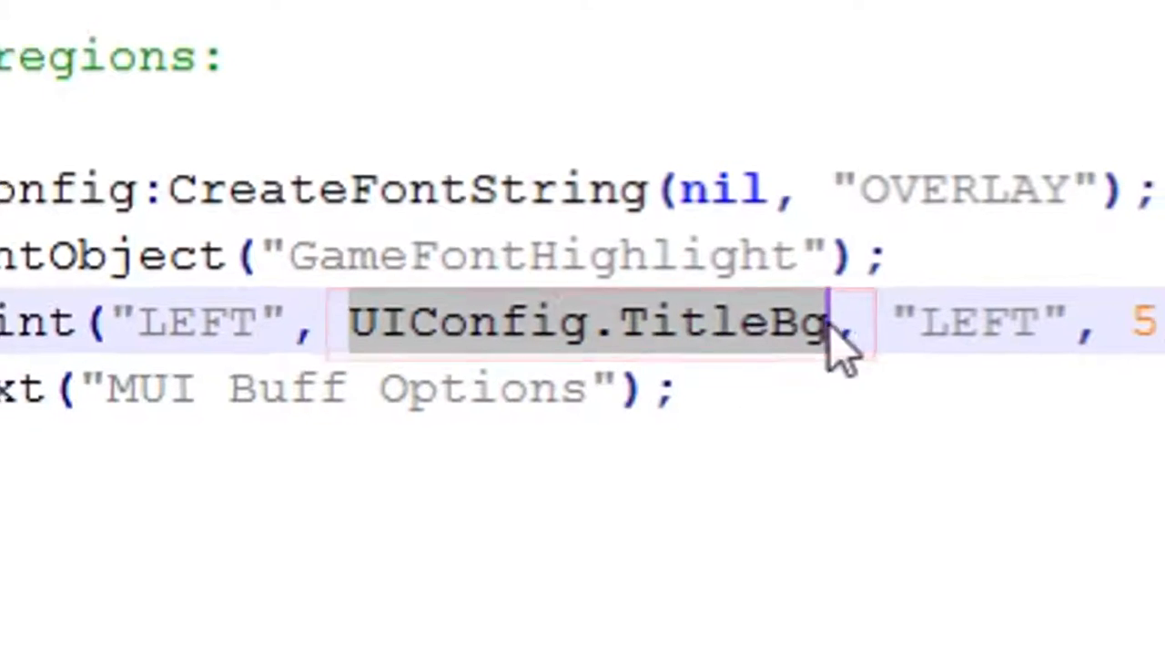
pyautogui.click(756, 333)
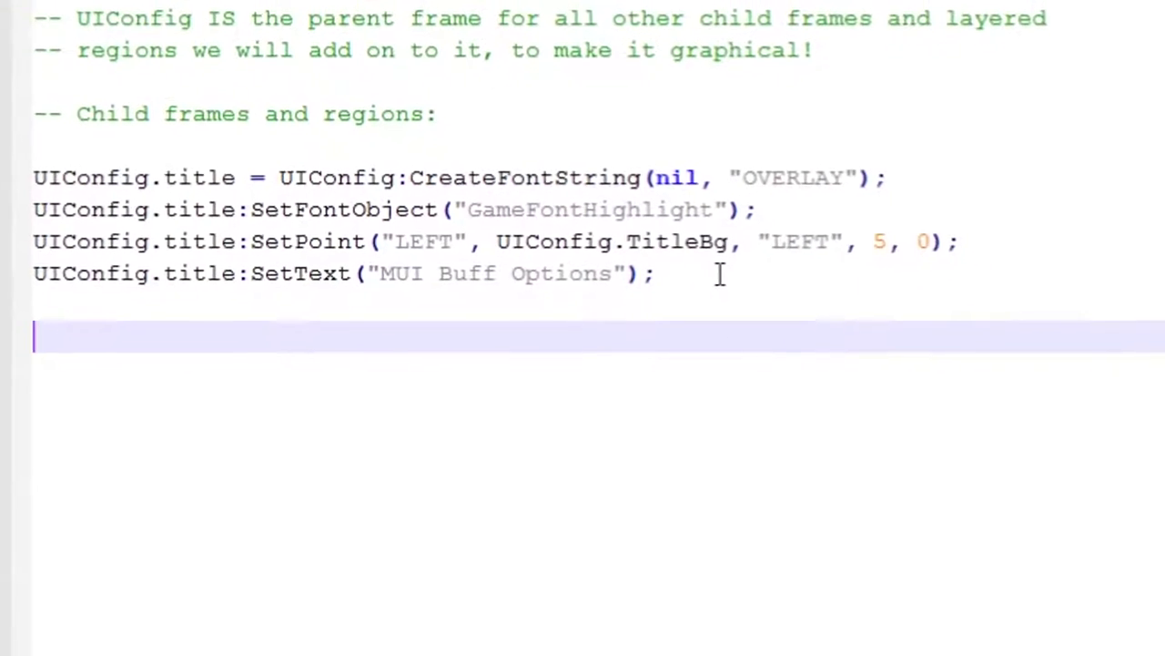
pyautogui.write('S')
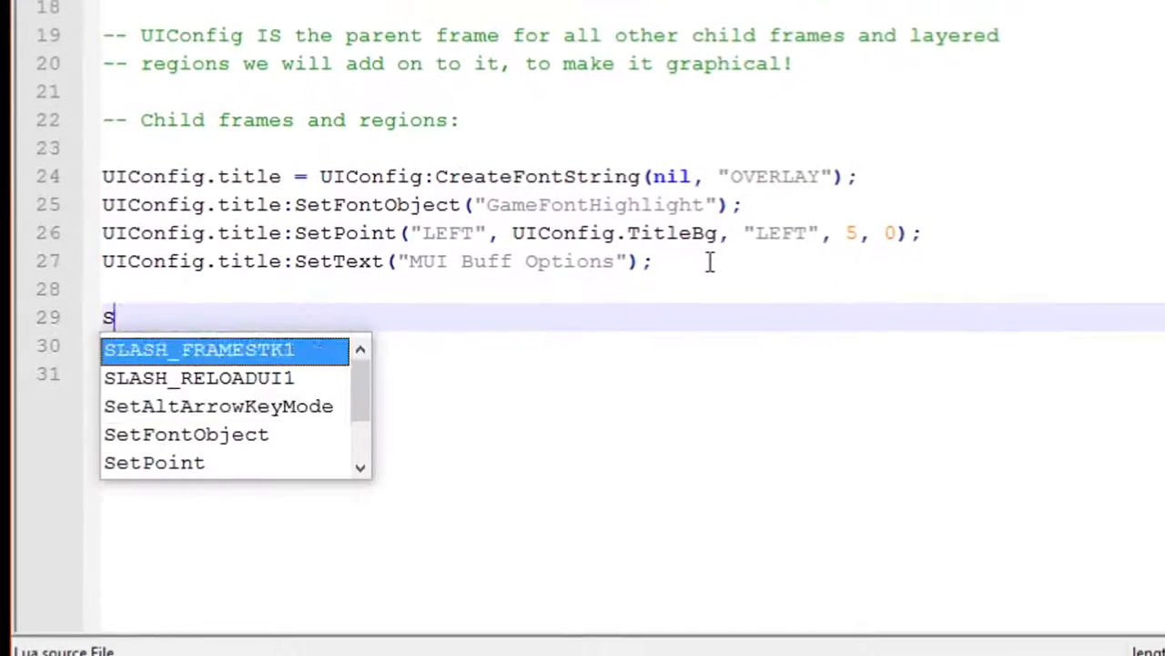
pyautogui.write('etPoint(')
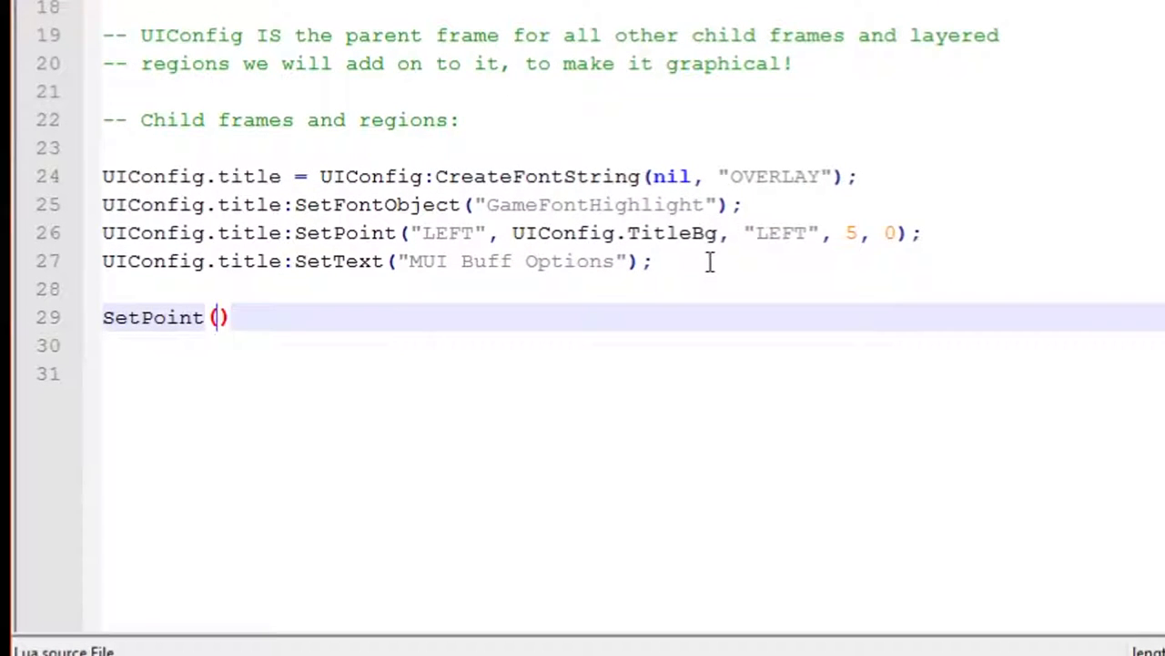
pyautogui.write('re')
# Type a SetPoint signature note with relativeFrame and x, y, then delete that line again
pyautogui.press('BackSpace')
pyautogui.press('BackSpace')
pyautogui.write('poi')
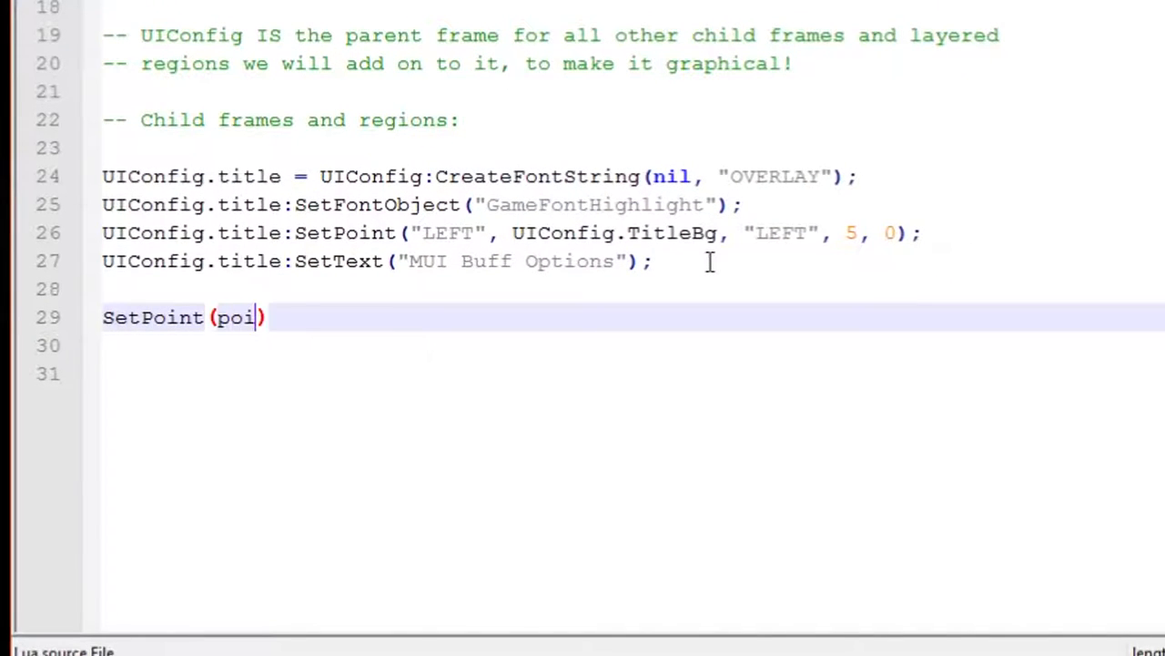
pyautogui.write('nt, relativ')
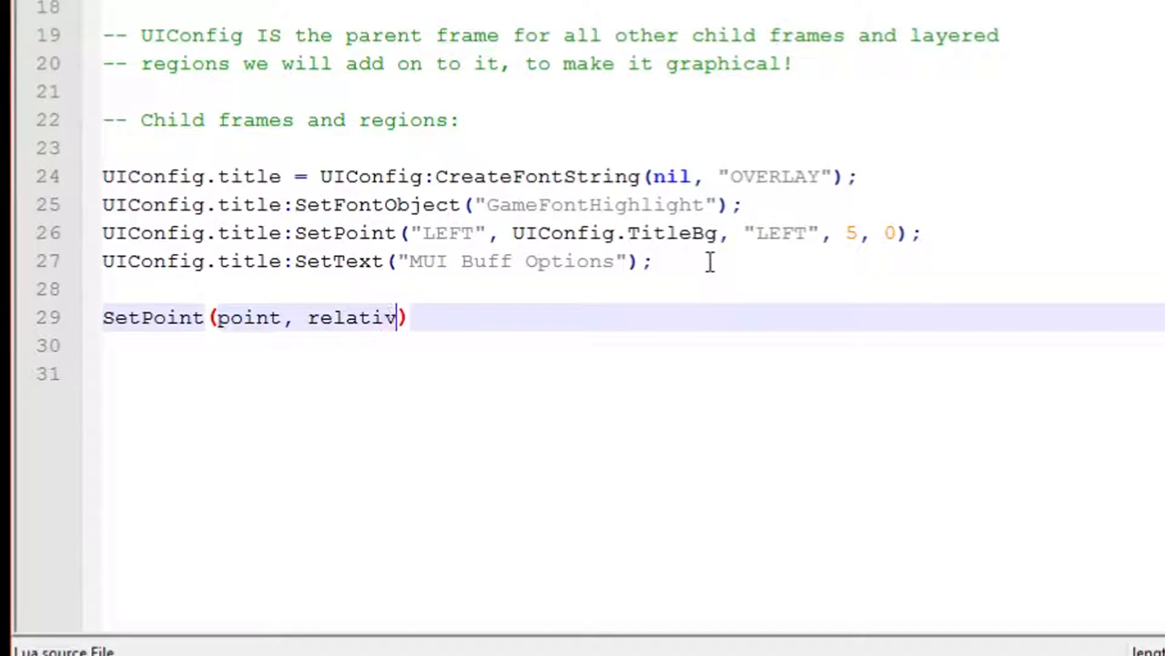
pyautogui.write('eFraem')
pyautogui.press('BackSpace')
pyautogui.press('BackSpace')
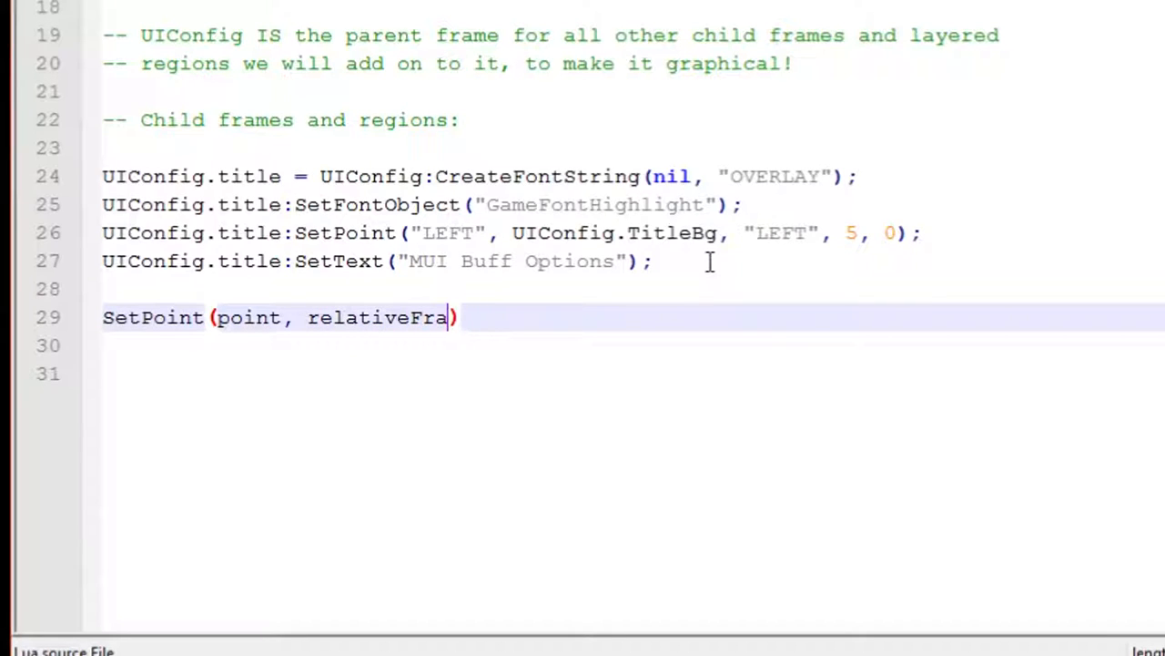
pyautogui.write('em')
pyautogui.press('BackSpace')
pyautogui.press('BackSpace')
pyautogui.write('me, rel')
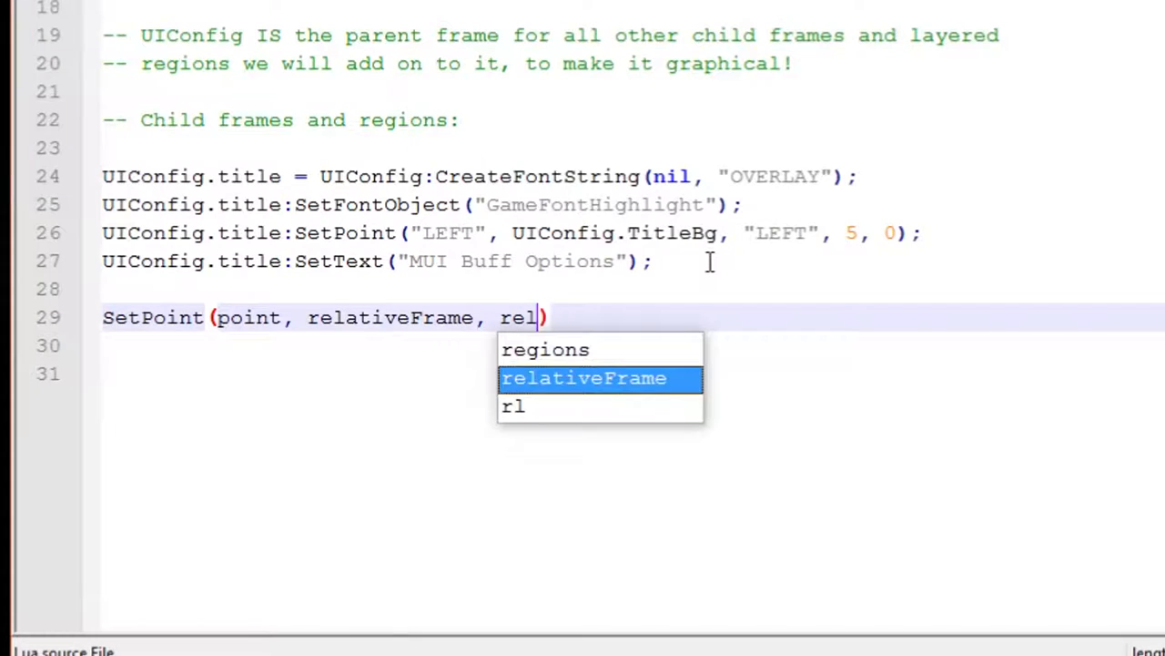
pyautogui.write('ativePoint, x')
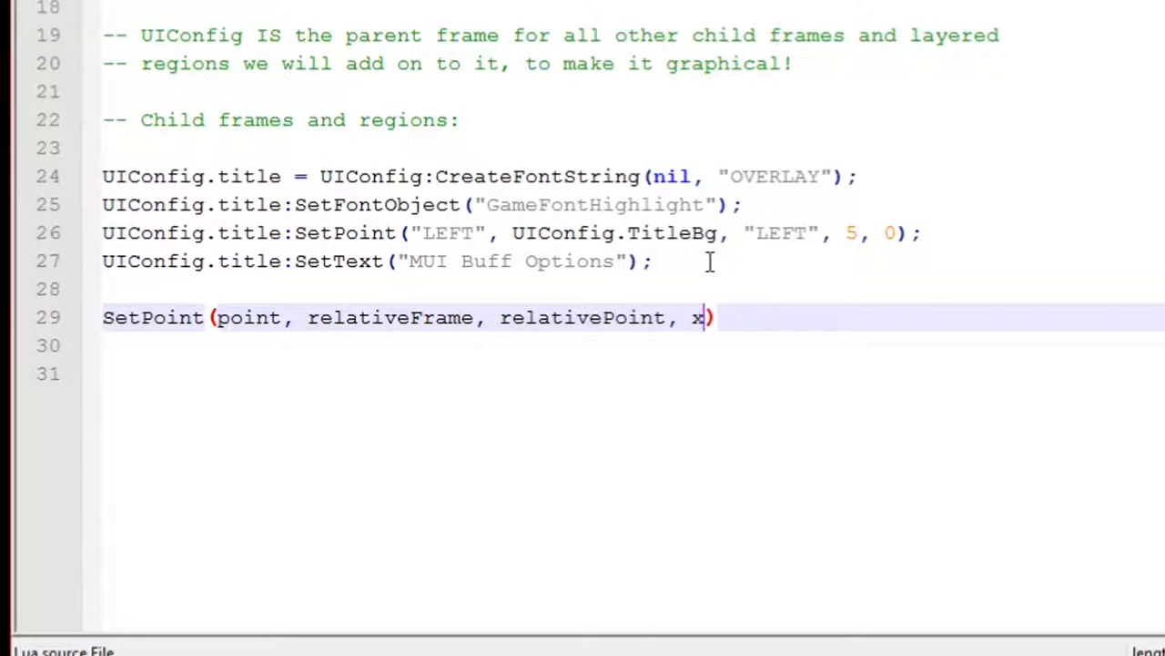
pyautogui.write(', yu')
pyautogui.press('BackSpace')
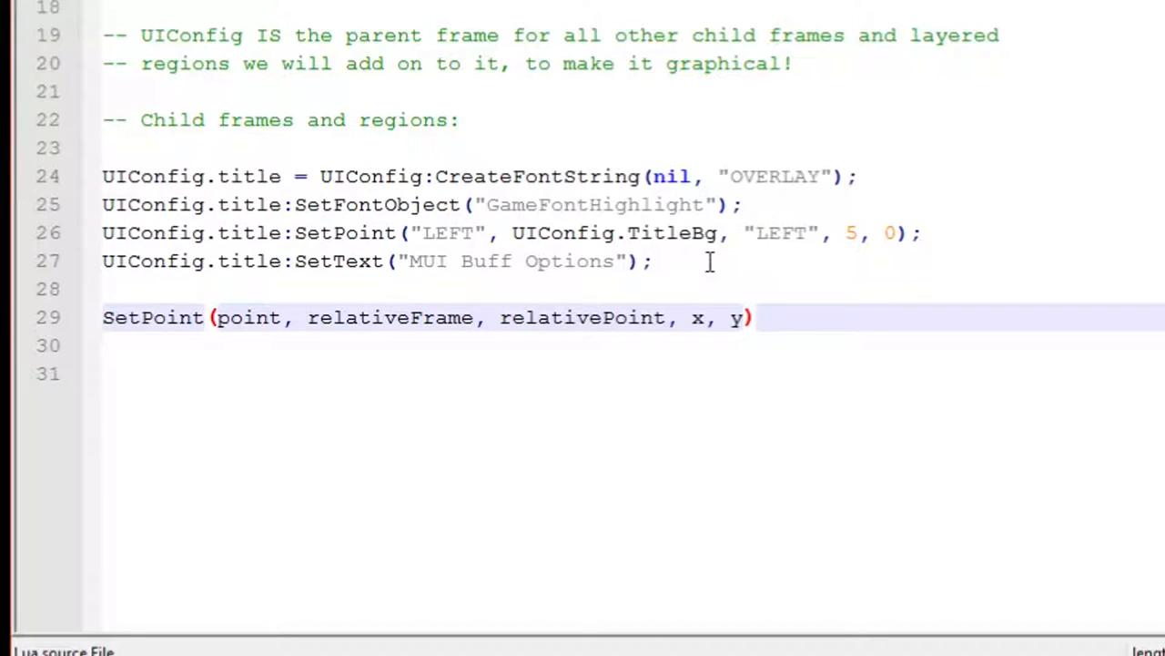
pyautogui.click(106, 316)
pyautogui.write('Frame:')
pyautogui.click(395, 408)
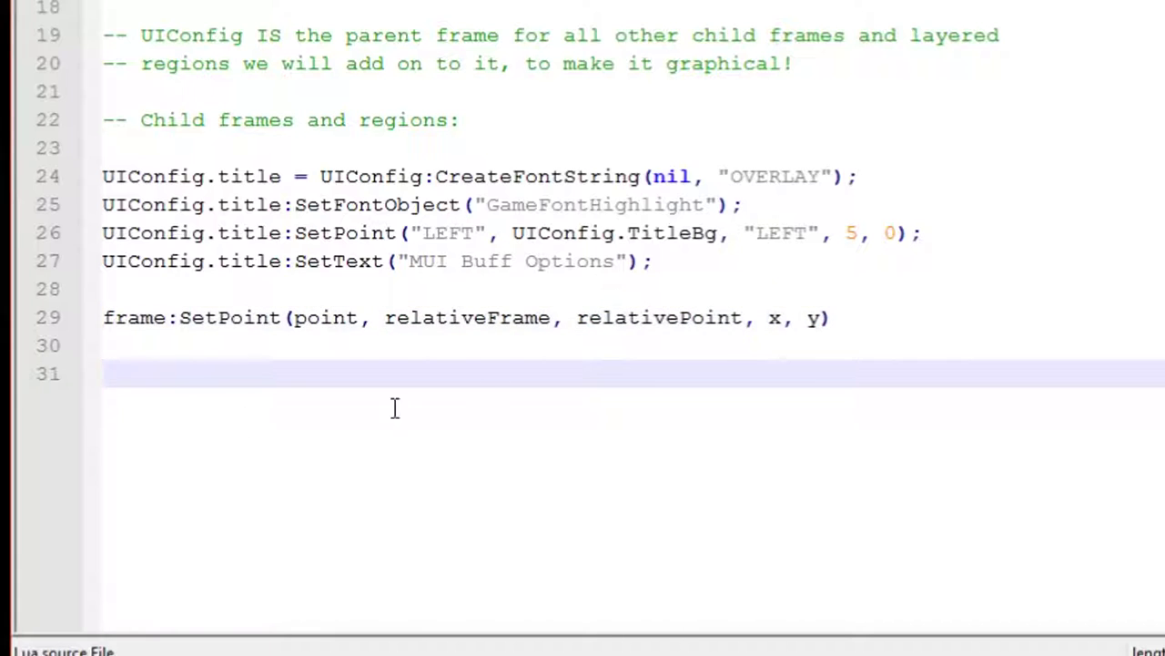
pyautogui.click(879, 317)
pyautogui.doubleClick(502, 318)
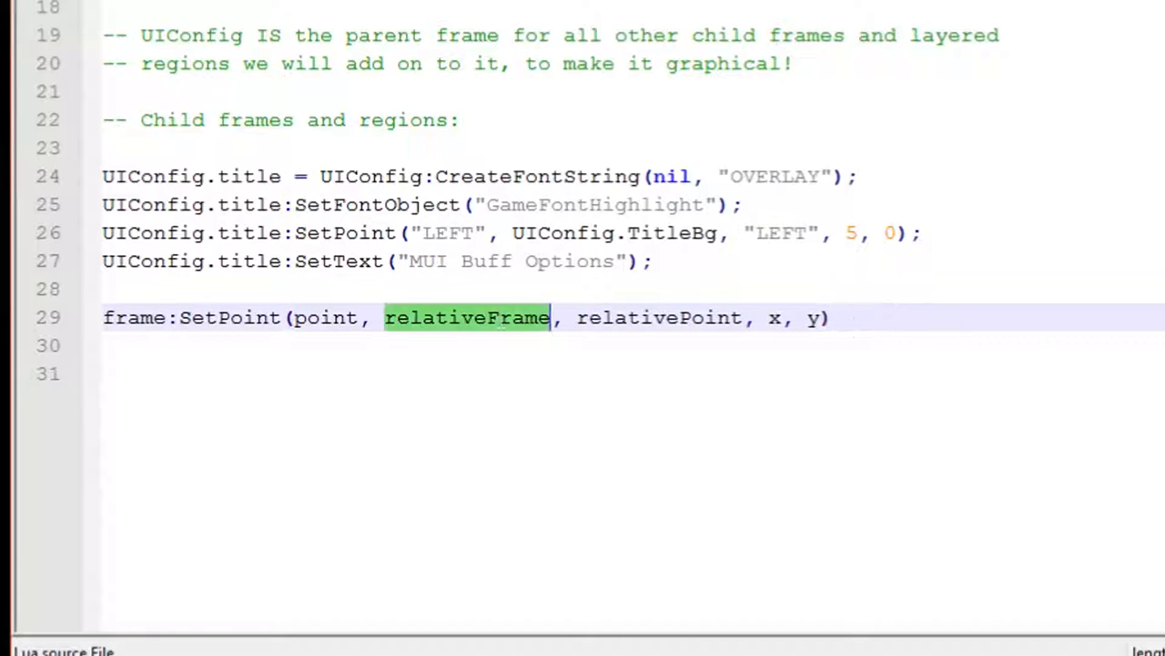
pyautogui.moveTo(834, 317); pyautogui.dragTo(102, 317)
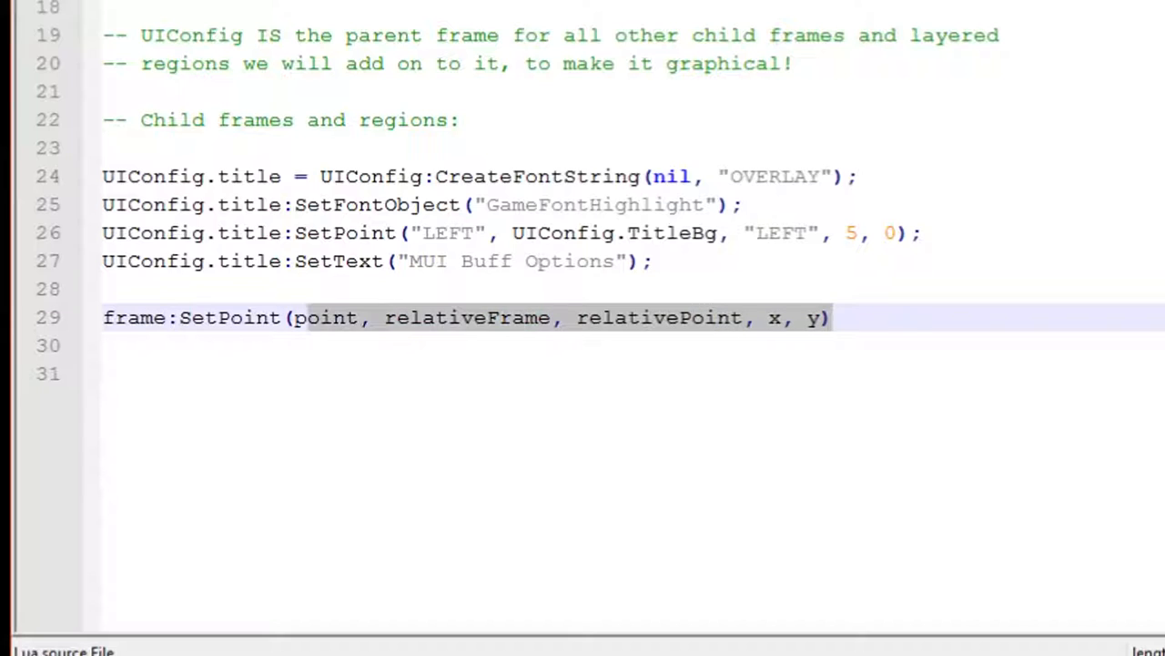
pyautogui.press('BackSpace')
pyautogui.press('BackSpace')
pyautogui.press('BackSpace')
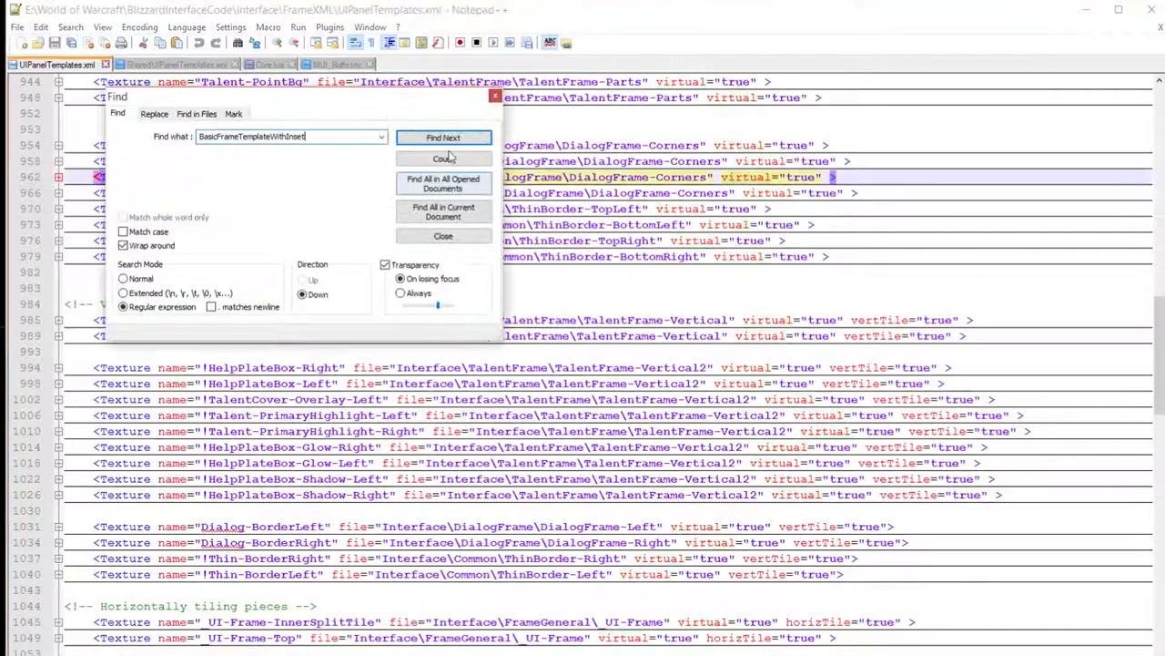
# Jump to BasicFrameTemplateWithInset, unfold every section and pick out its inherited BasicFrameTemplate
pyautogui.click(443, 138)
pyautogui.press('Escape')
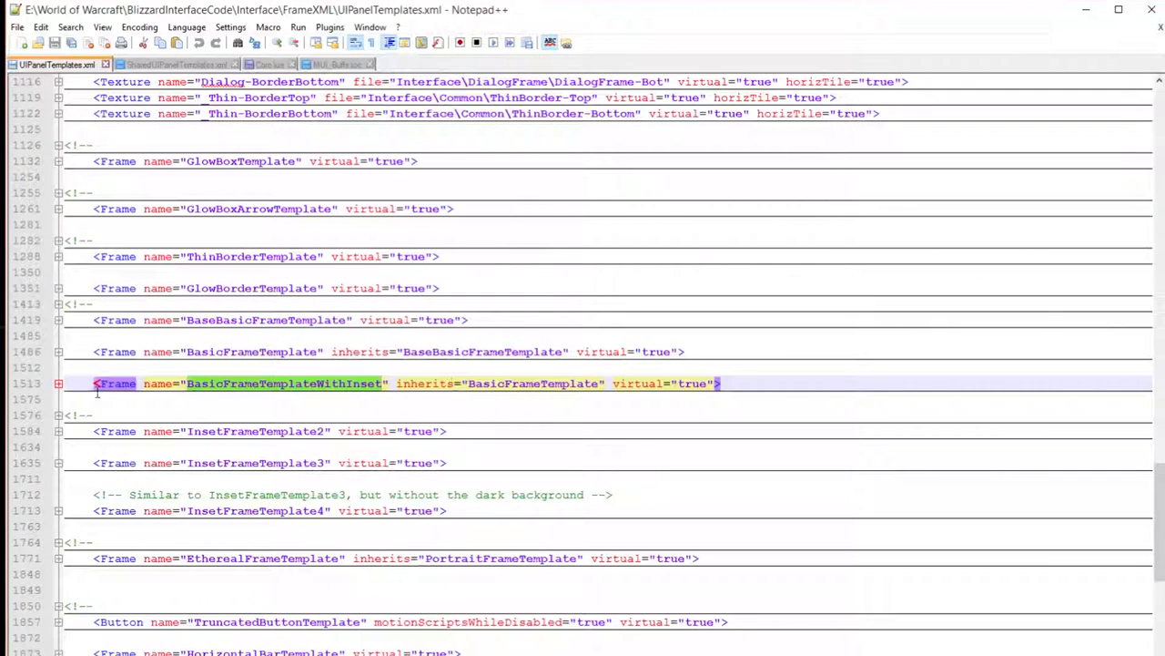
pyautogui.click(58, 384)
pyautogui.click(59, 399)
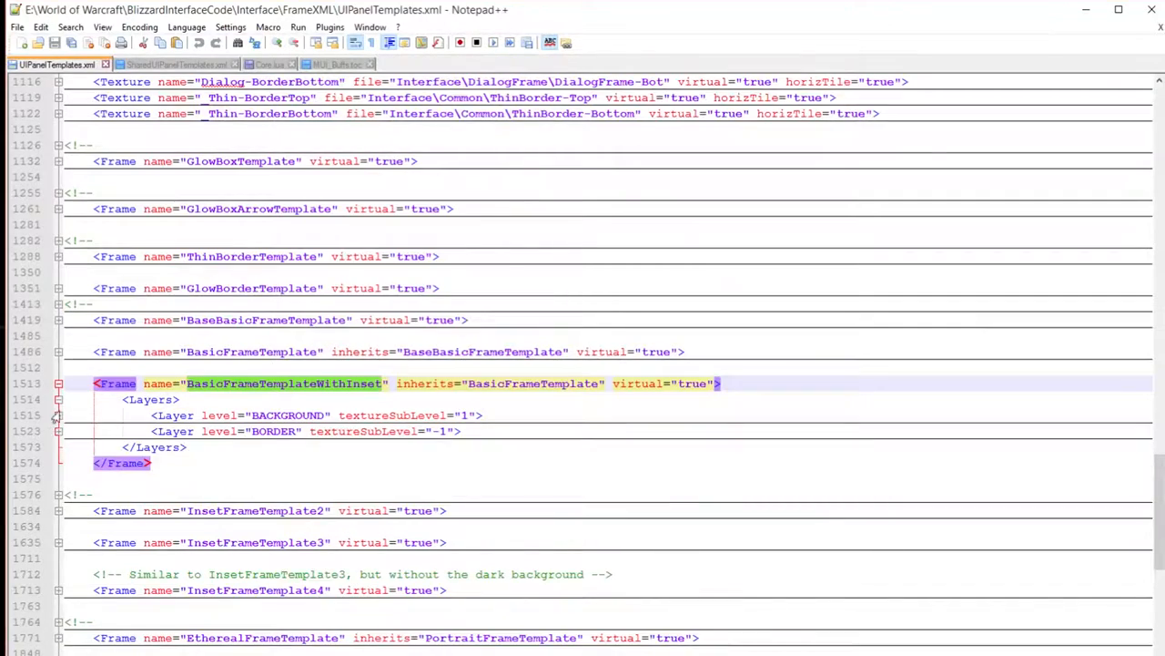
pyautogui.hotkey('alt', 'shift', '0')
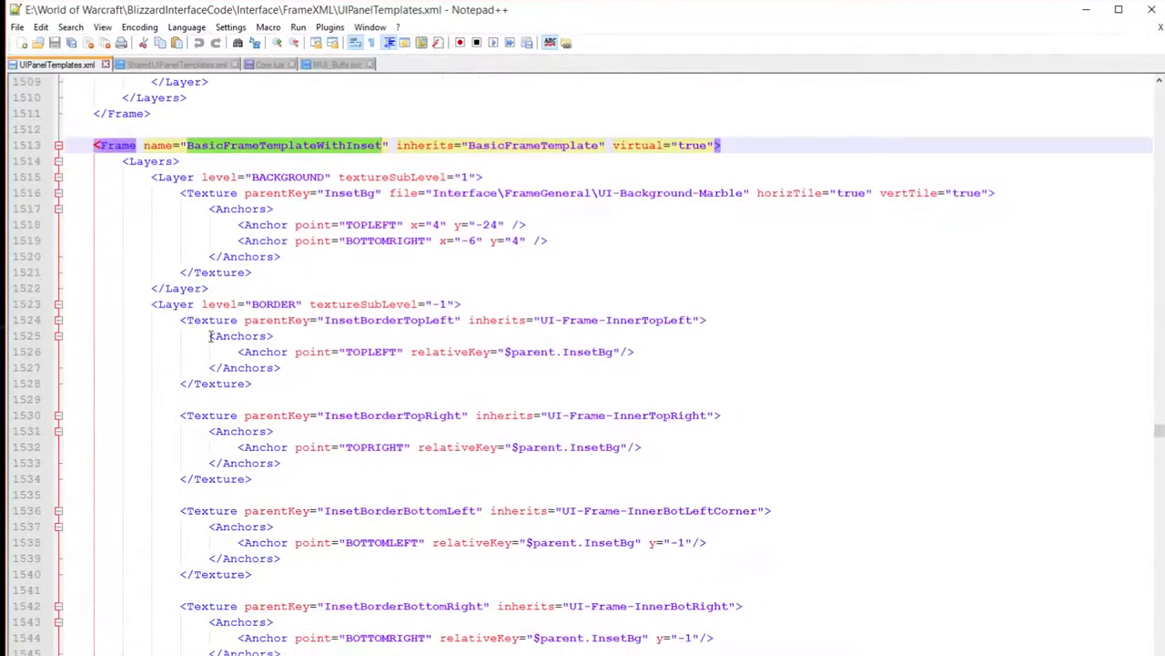
pyautogui.scroll(-2, 210, 336)
pyautogui.scroll(-3, 196, 339)
pyautogui.scroll(-2, 195, 340)
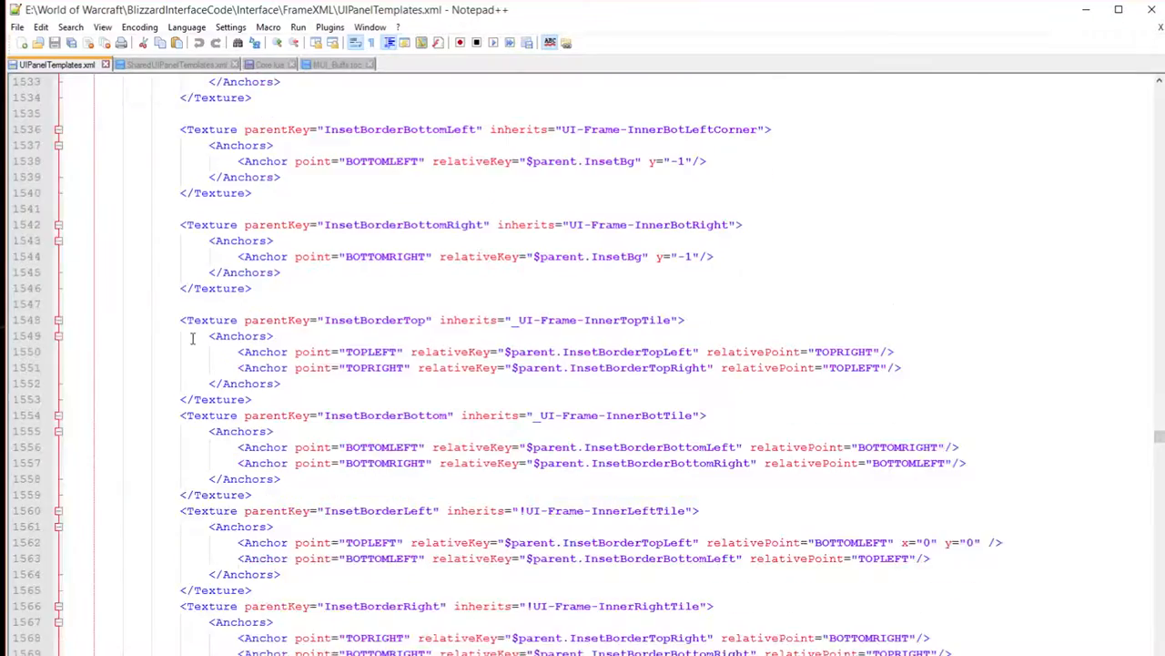
pyautogui.scroll(-2, 195, 340)
pyautogui.scroll(-1, 195, 340)
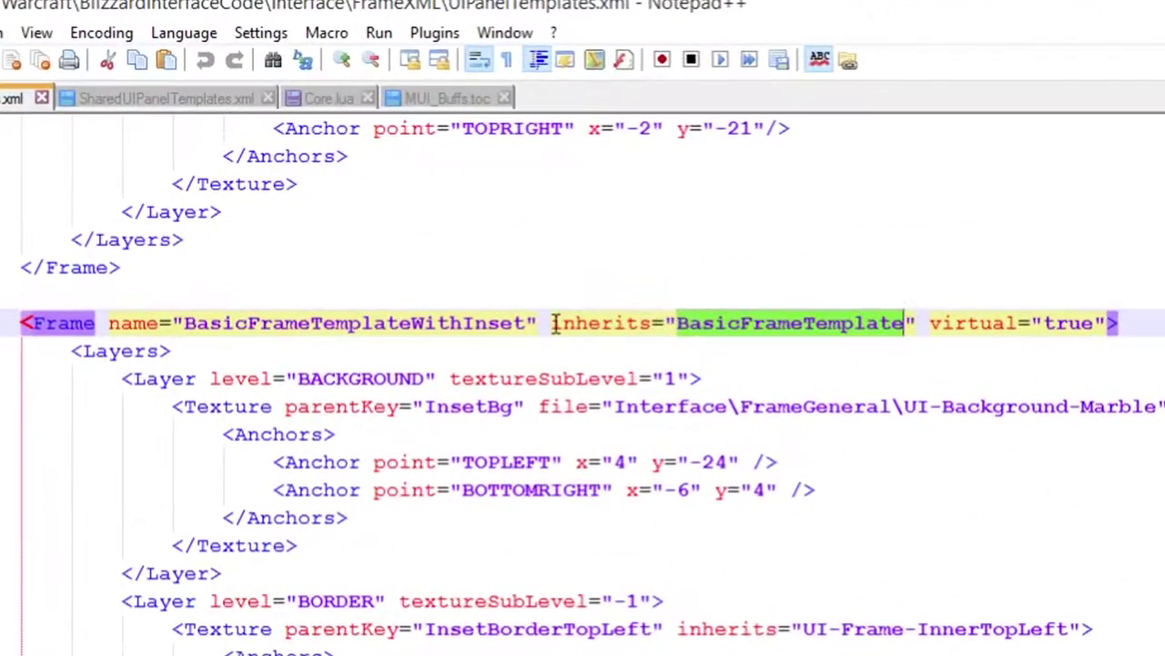
pyautogui.moveTo(552, 323); pyautogui.dragTo(933, 328)
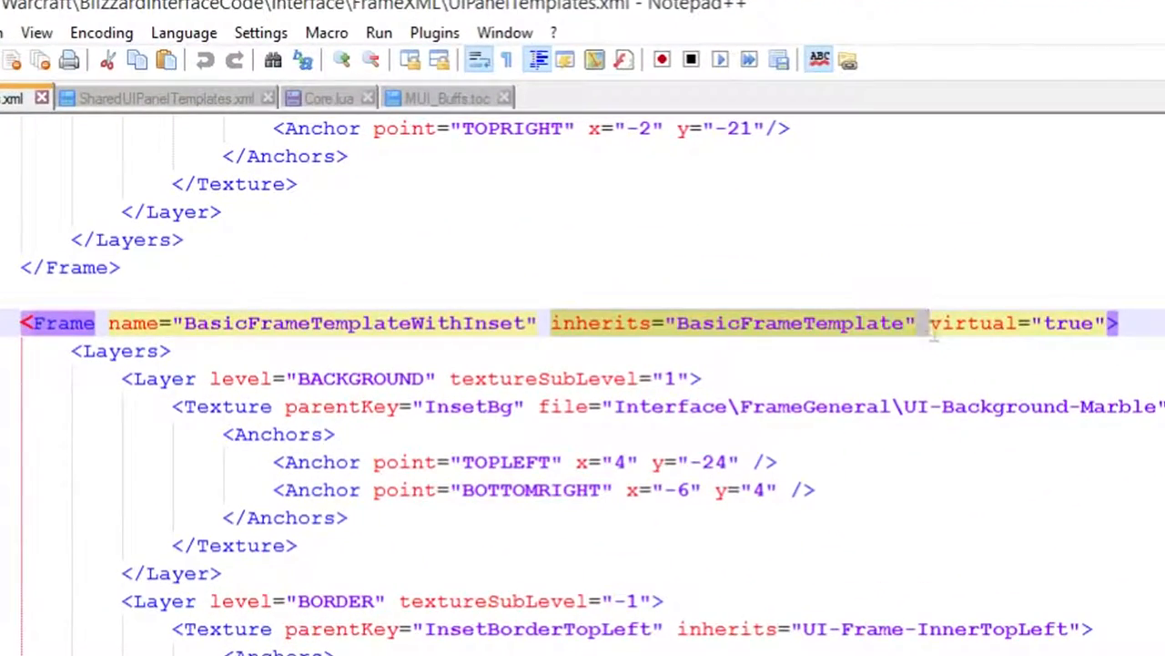
pyautogui.doubleClick(833, 329)
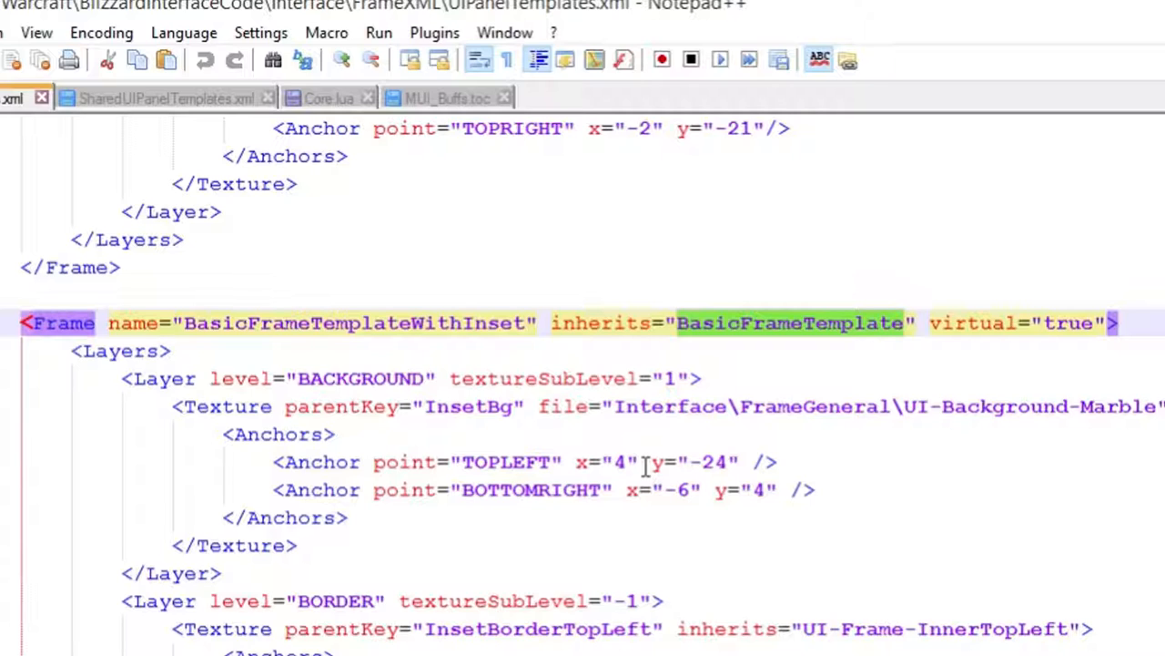
pyautogui.scroll(5, 628, 473)
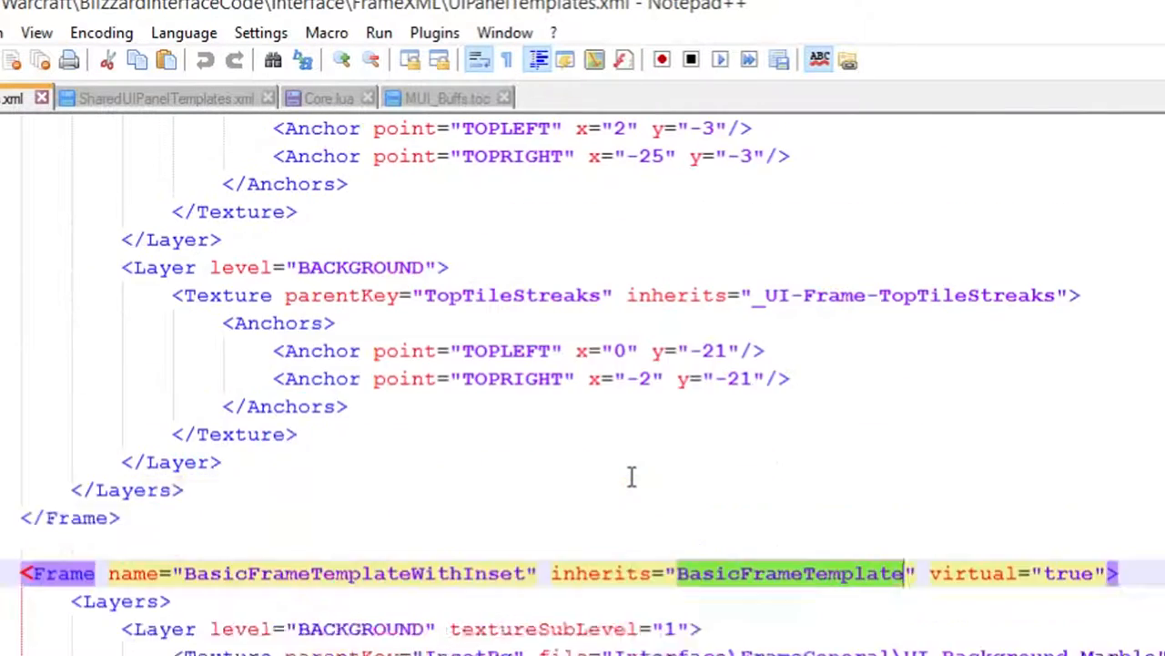
pyautogui.scroll(5, 628, 474)
pyautogui.scroll(3, 628, 474)
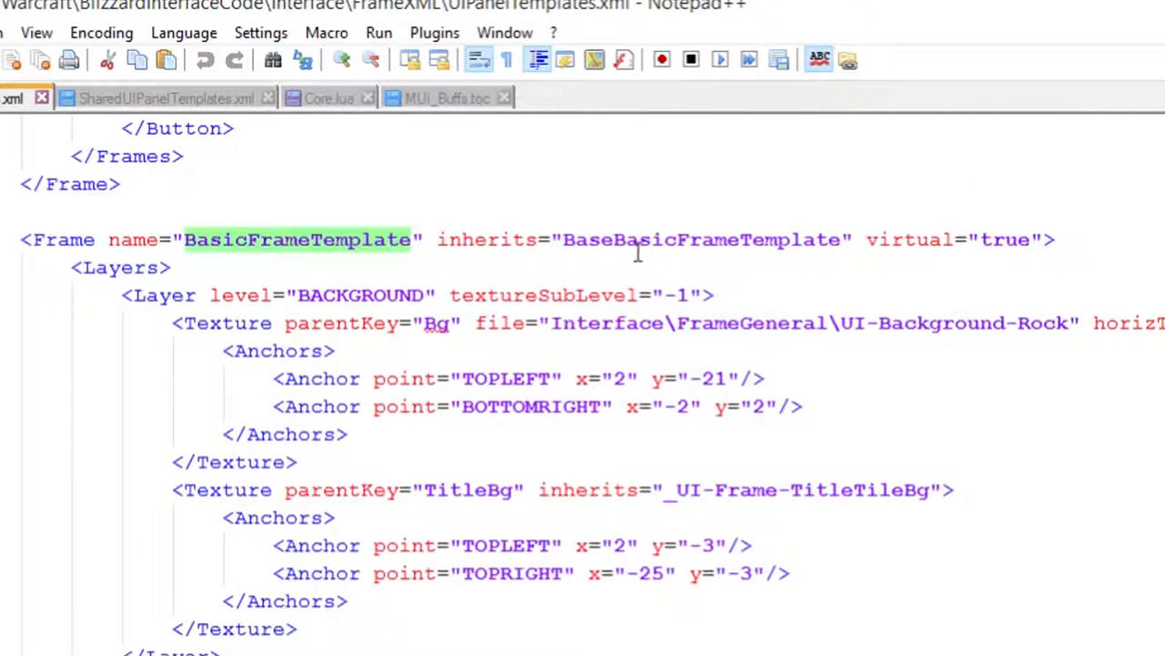
# Trace the TitleBg texture block in BasicFrameTemplate, then return to Core.lua
pyautogui.doubleClick(455, 491)
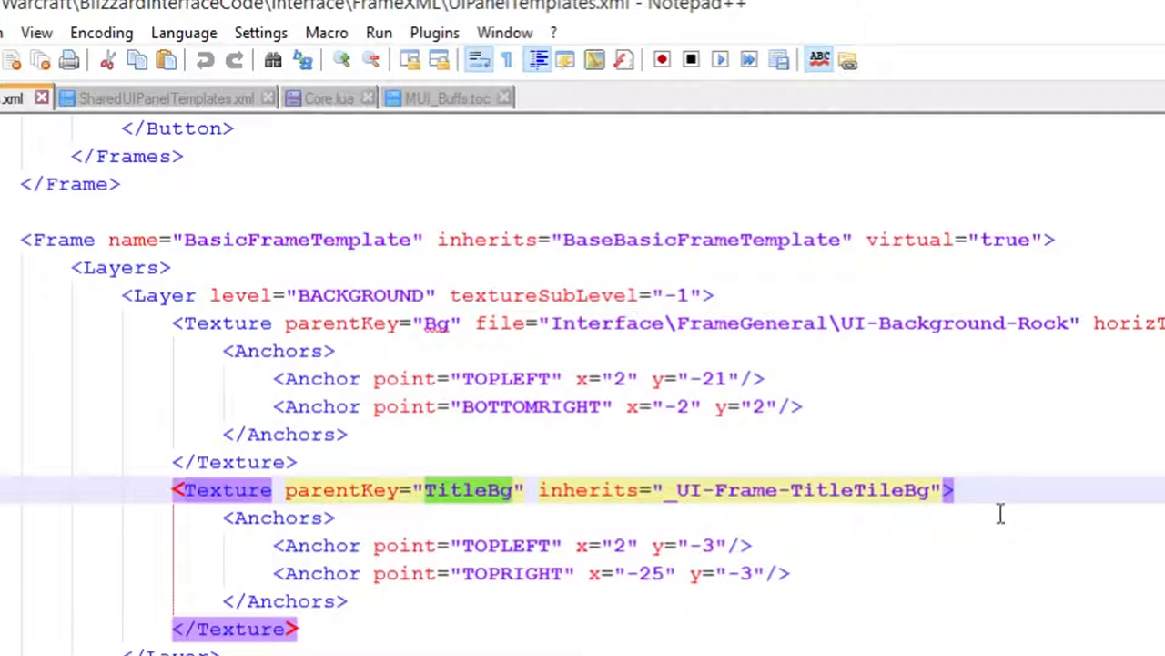
pyautogui.moveTo(317, 628); pyautogui.dragTo(173, 489)
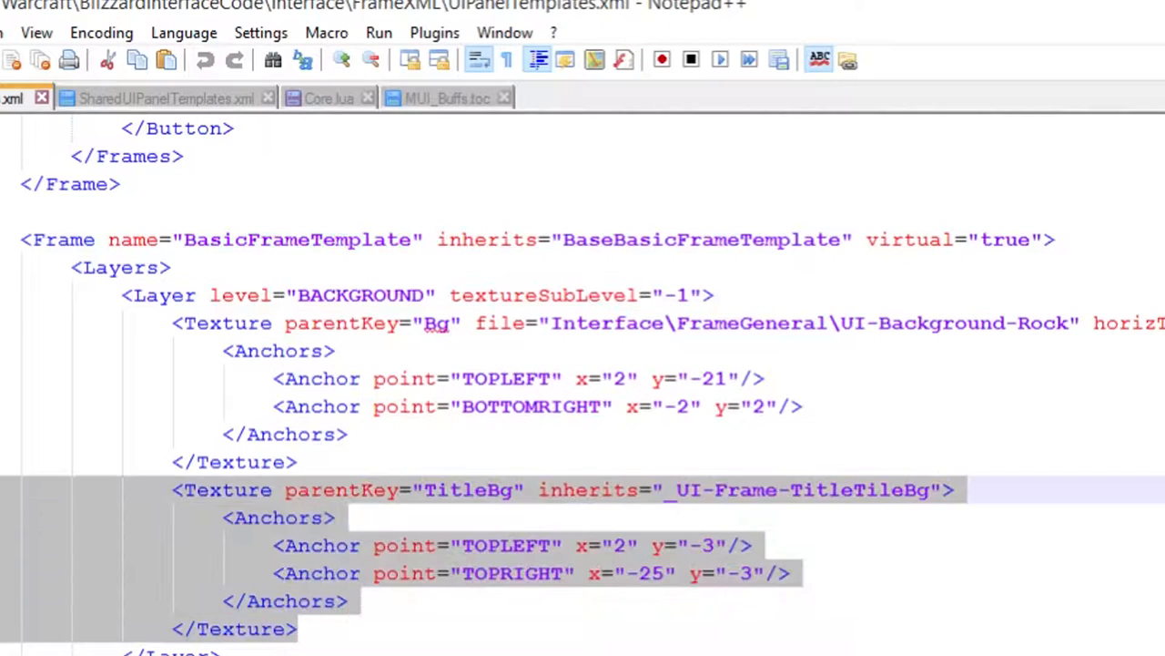
pyautogui.click(300, 629)
pyautogui.doubleClick(475, 489)
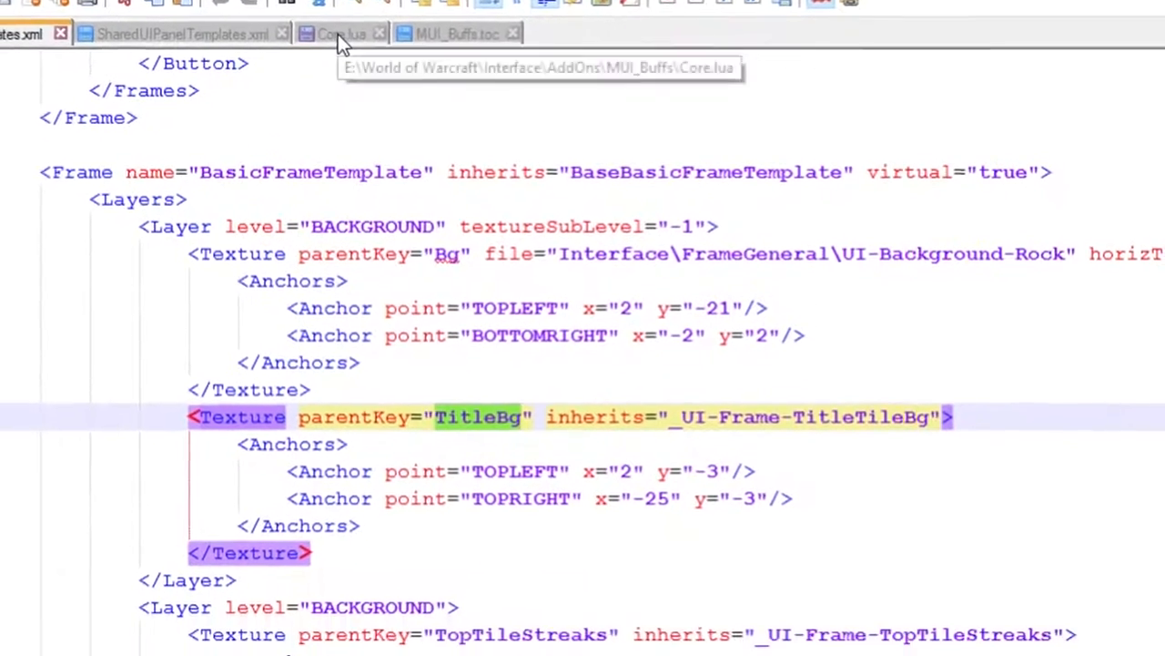
pyautogui.click(338, 33)
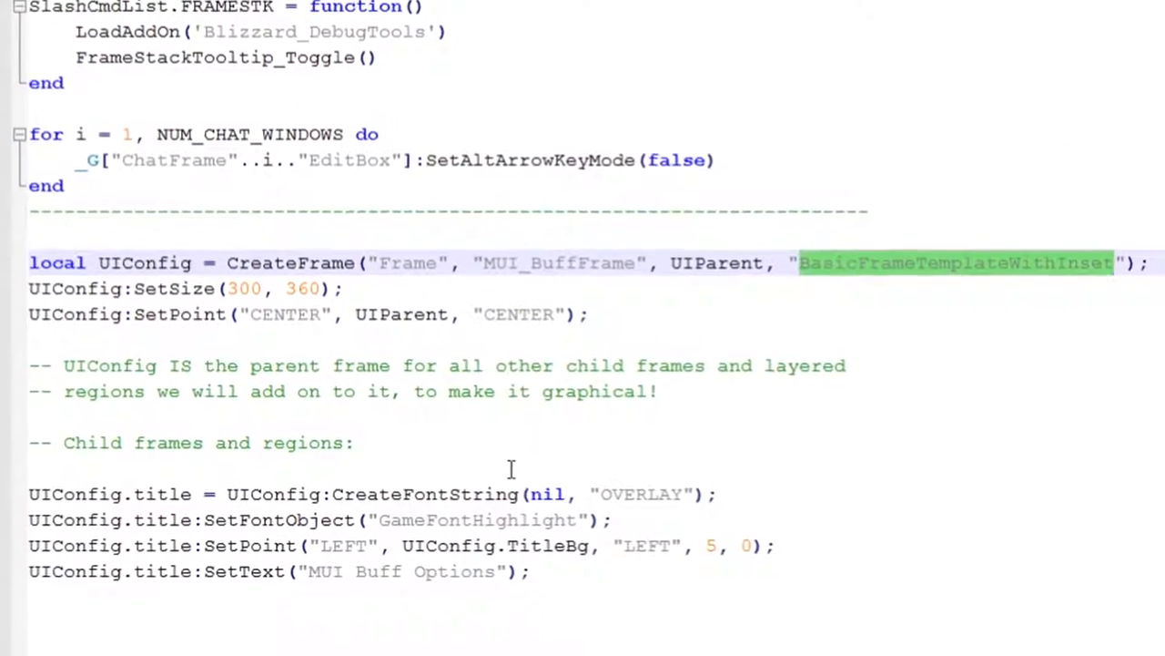
pyautogui.doubleClick(551, 437)
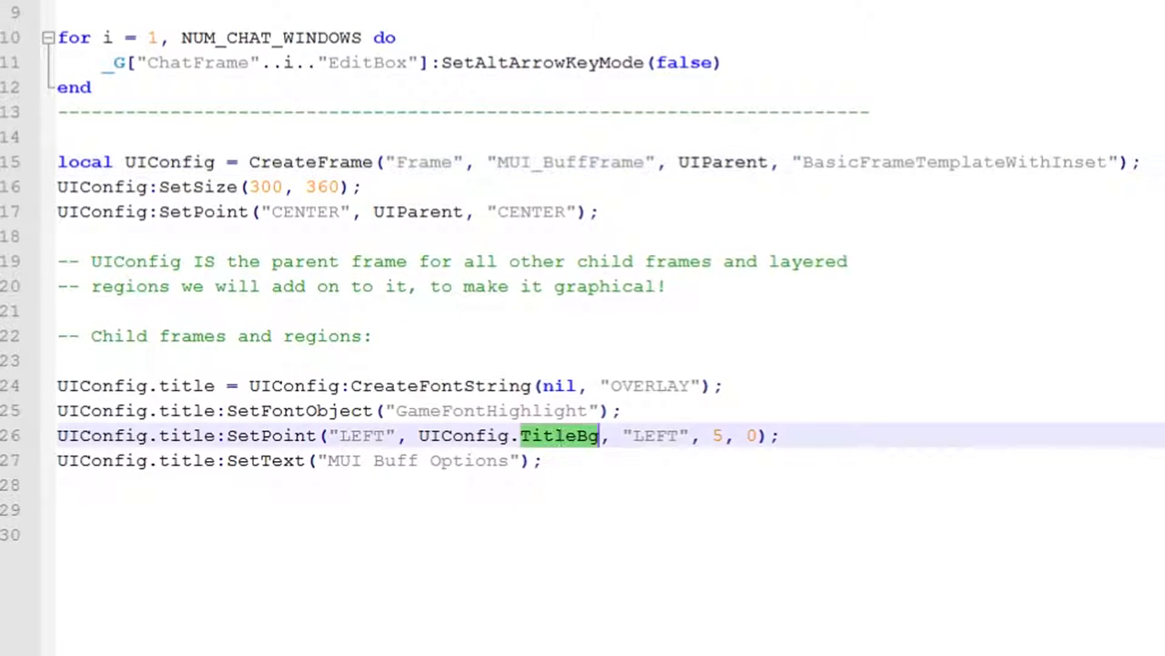
pyautogui.click(572, 490)
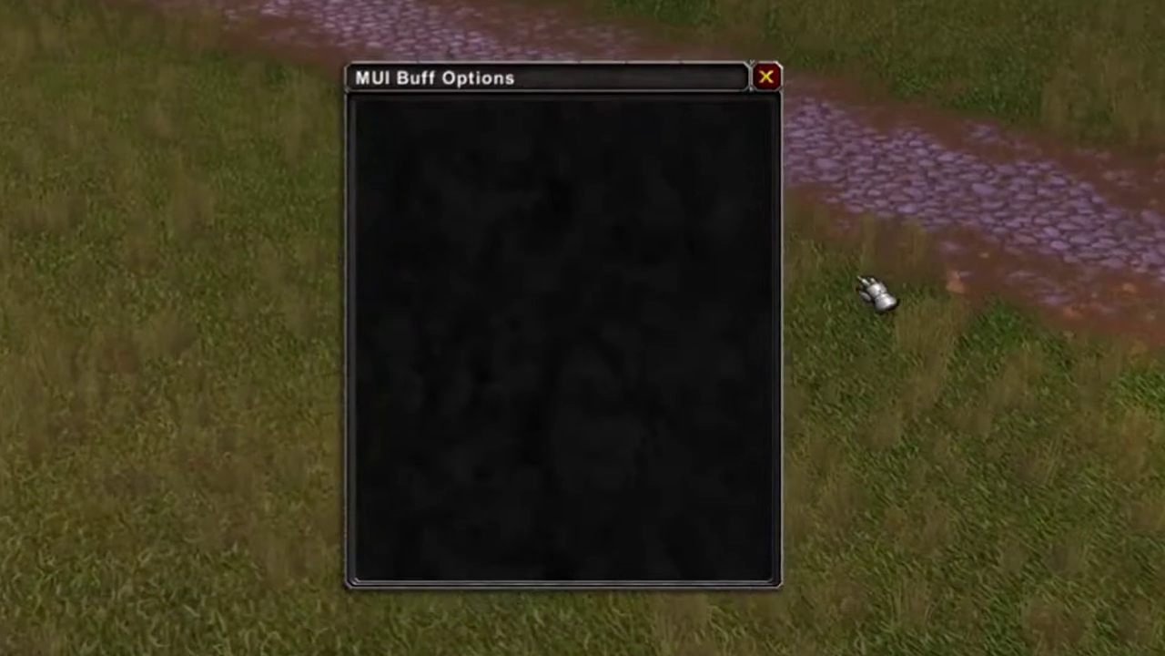
# Rotate the game camera around the MUI Buff Options frame
pyautogui.moveTo(870, 274); pyautogui.dragTo(874, 292)
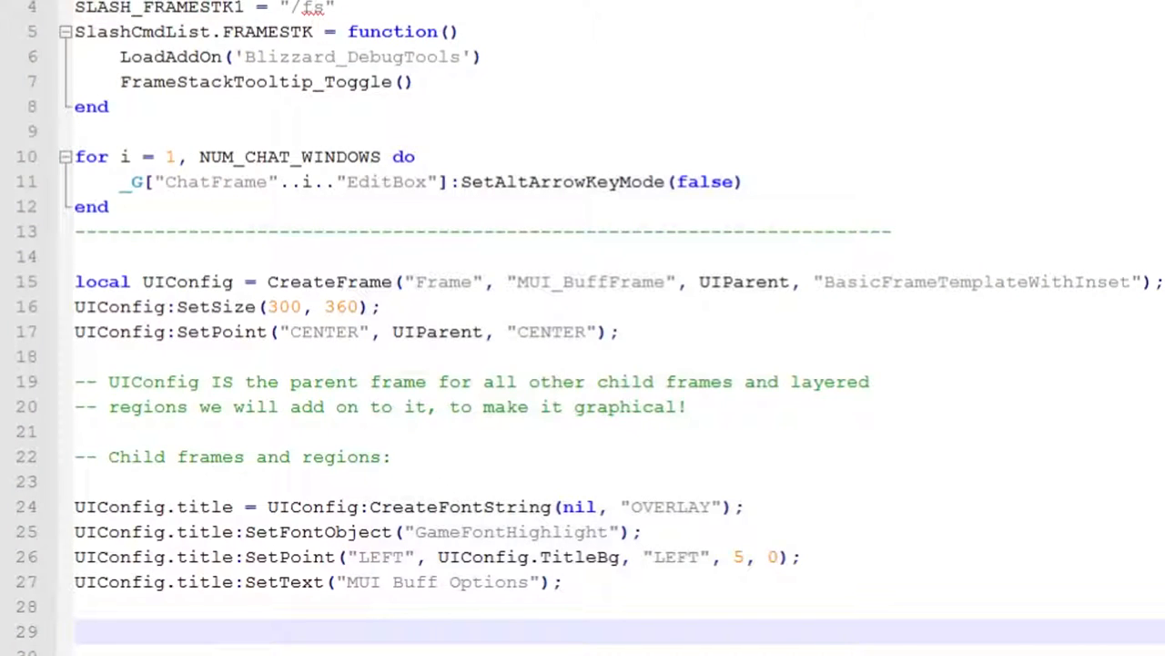
# Paste the Save, Reset and Load button blocks below line 29 with blank lines above them
pyautogui.click(266, 631)
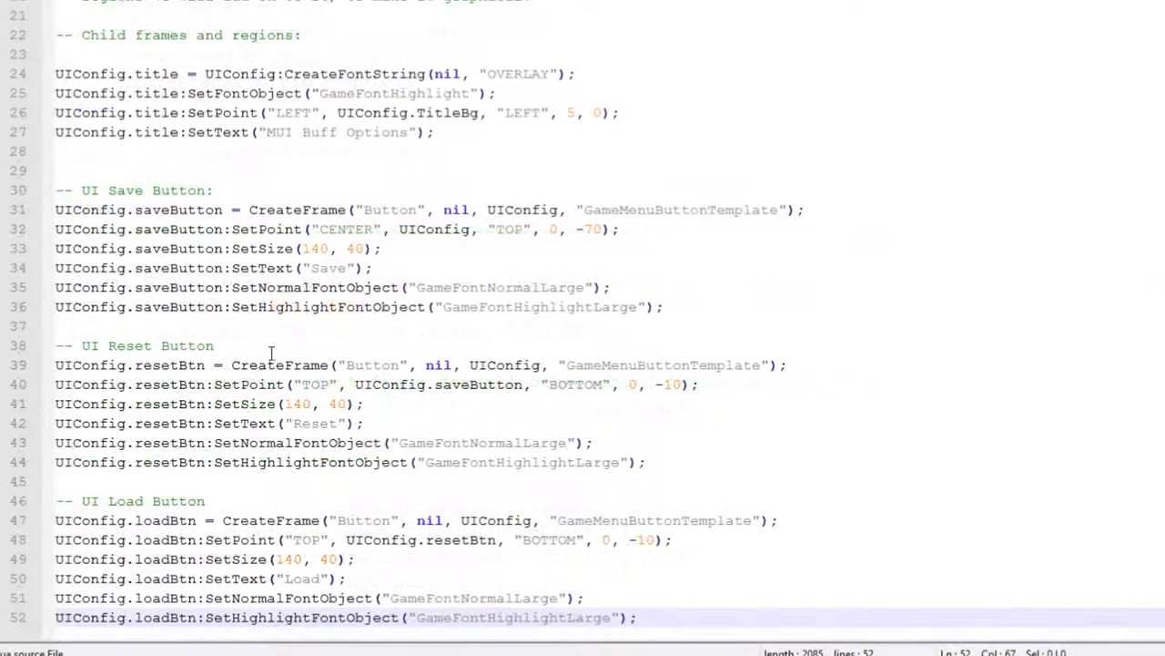
pyautogui.scroll(-2, 435, 442)
pyautogui.click(135, 55)
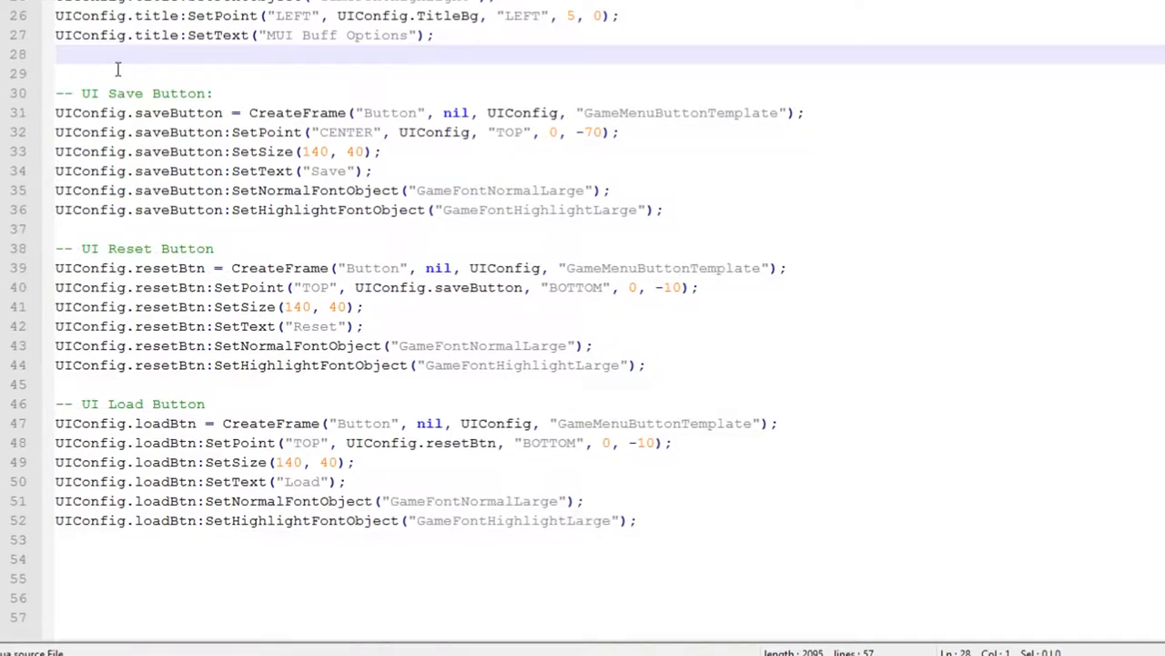
pyautogui.press('Return')
pyautogui.press('Return')
pyautogui.write('--')
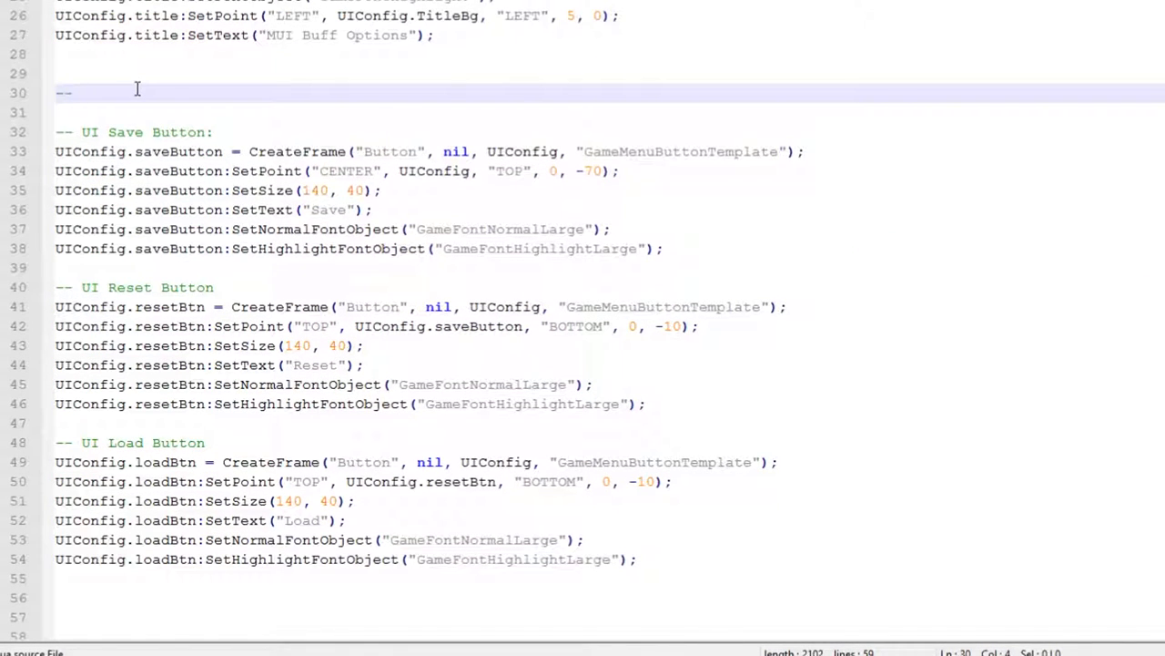
pyautogui.write('BUTTONS:')
pyautogui.moveTo(456, 638); pyautogui.dragTo(359, 364)
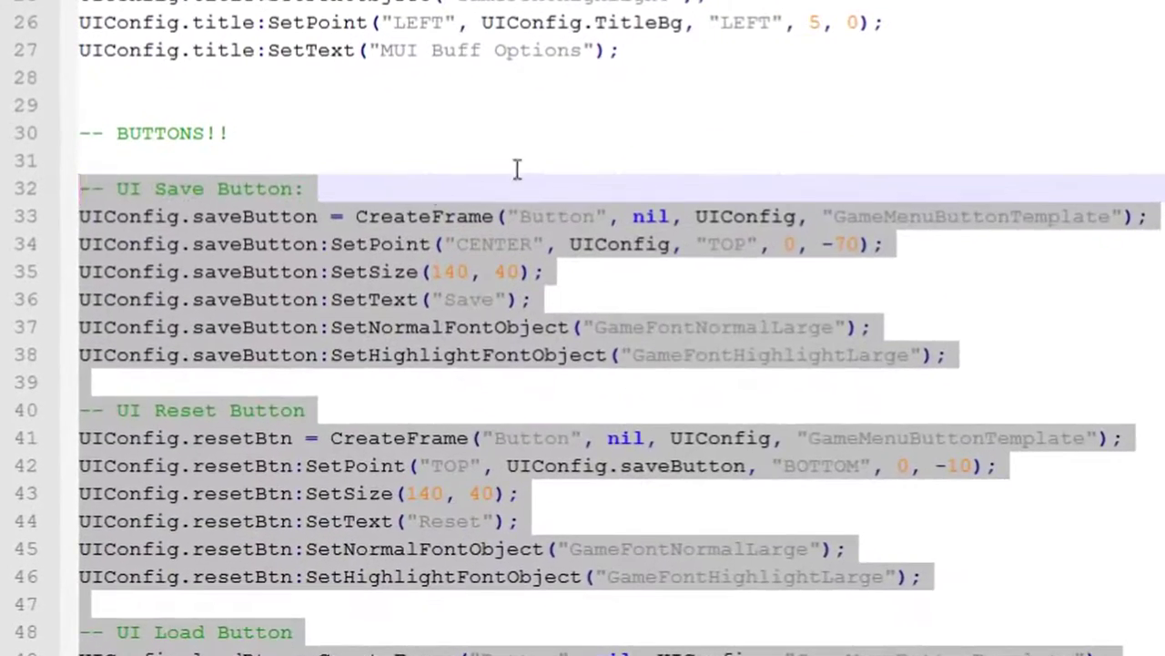
# Comment the Save button's SetText line as setting the button's fontstring
pyautogui.click(510, 205)
pyautogui.click(372, 299)
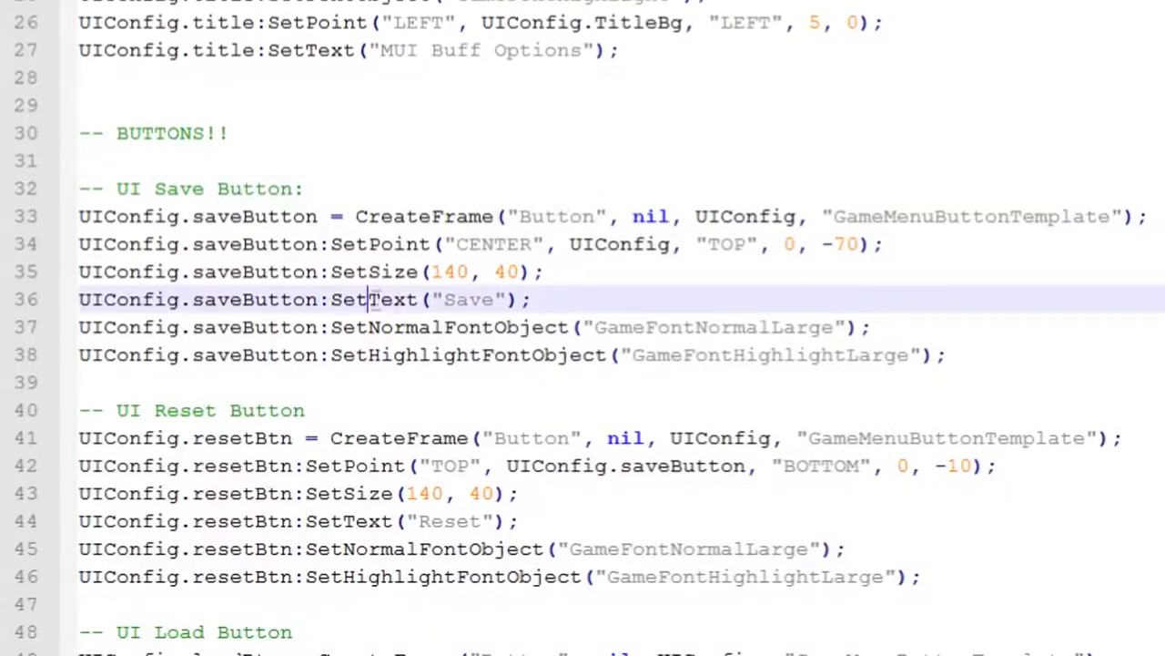
pyautogui.click(537, 298)
pyautogui.write('irec')
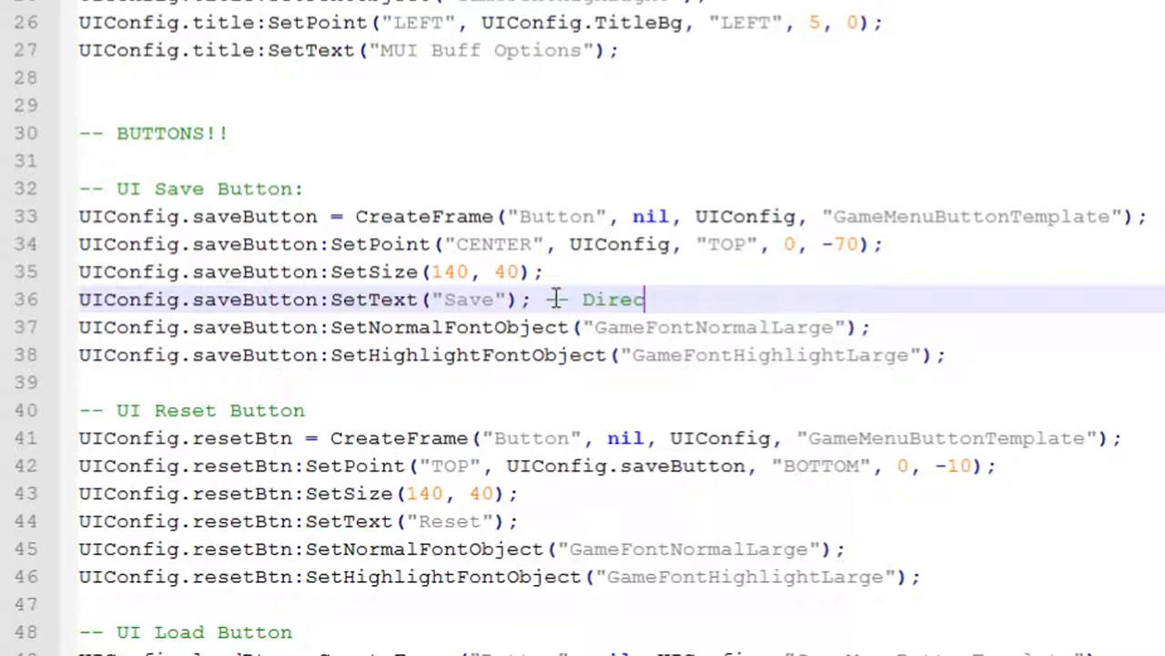
pyautogui.write('tly commu')
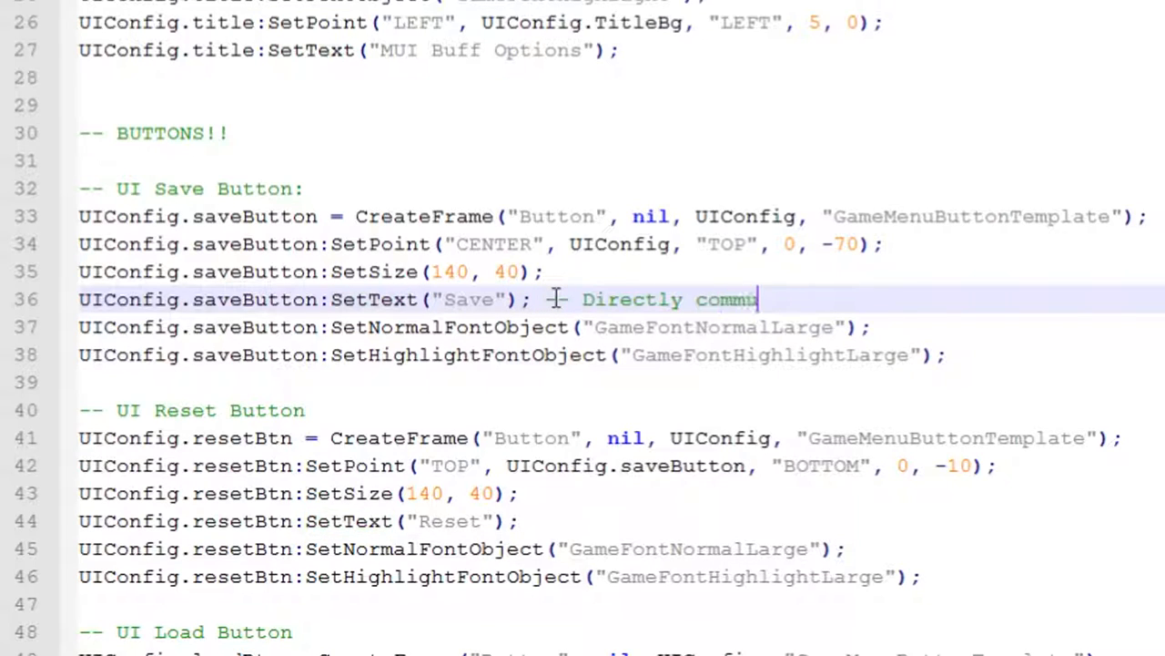
pyautogui.write('nicates to the ')
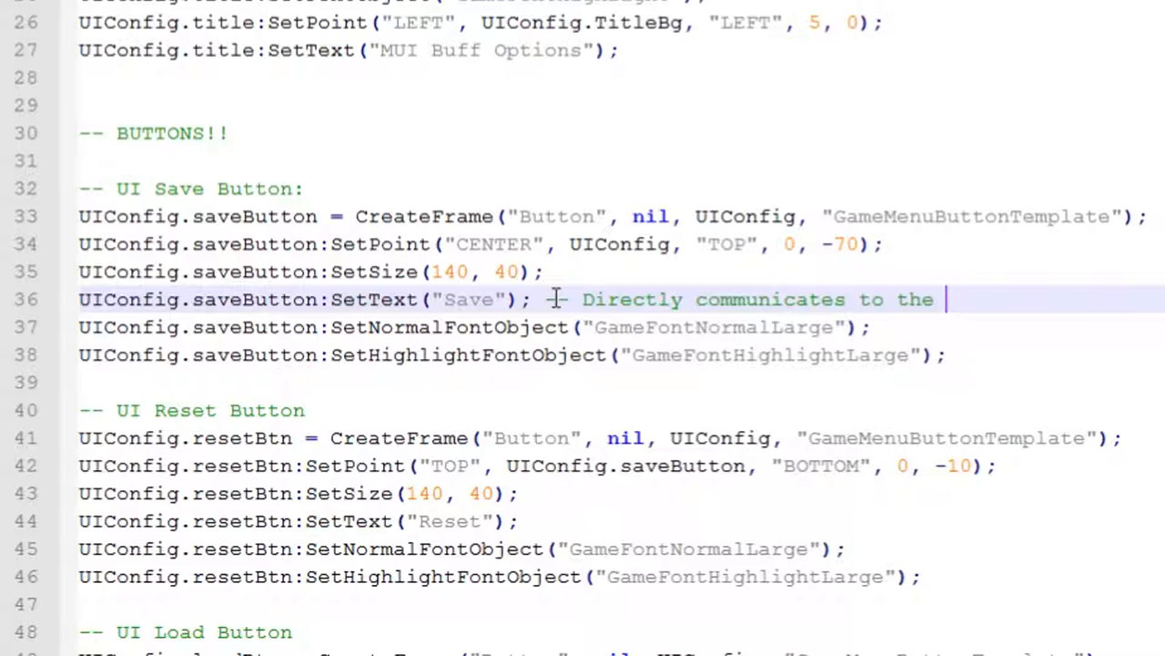
pyautogui.write('button')
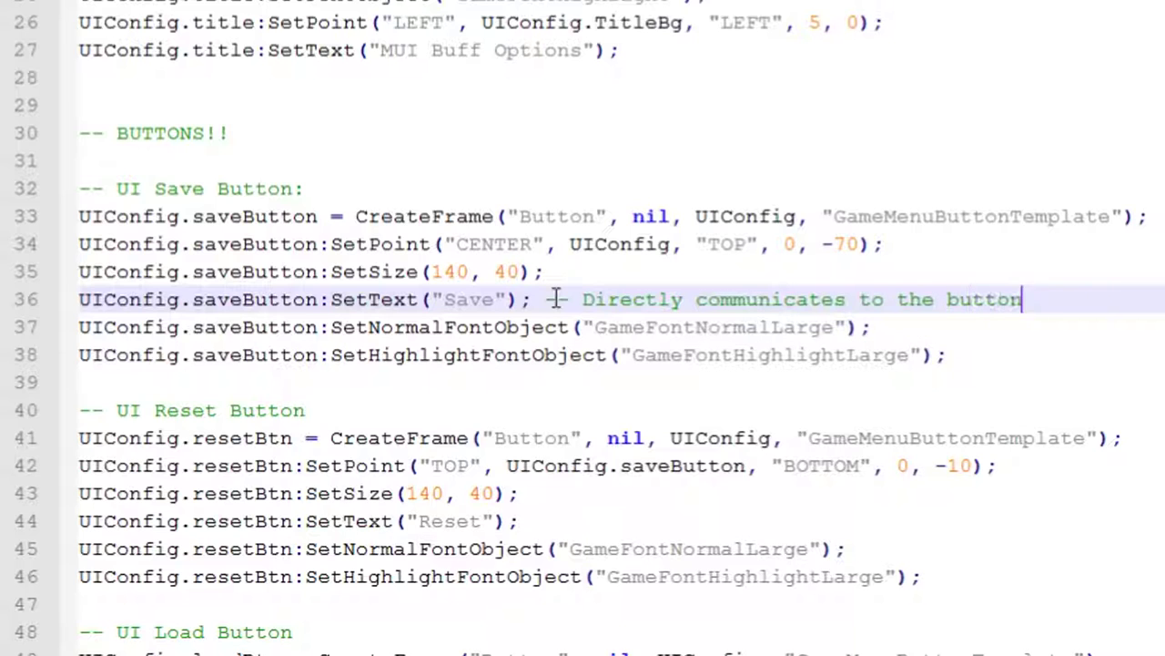
pyautogui.write("'s main fo")
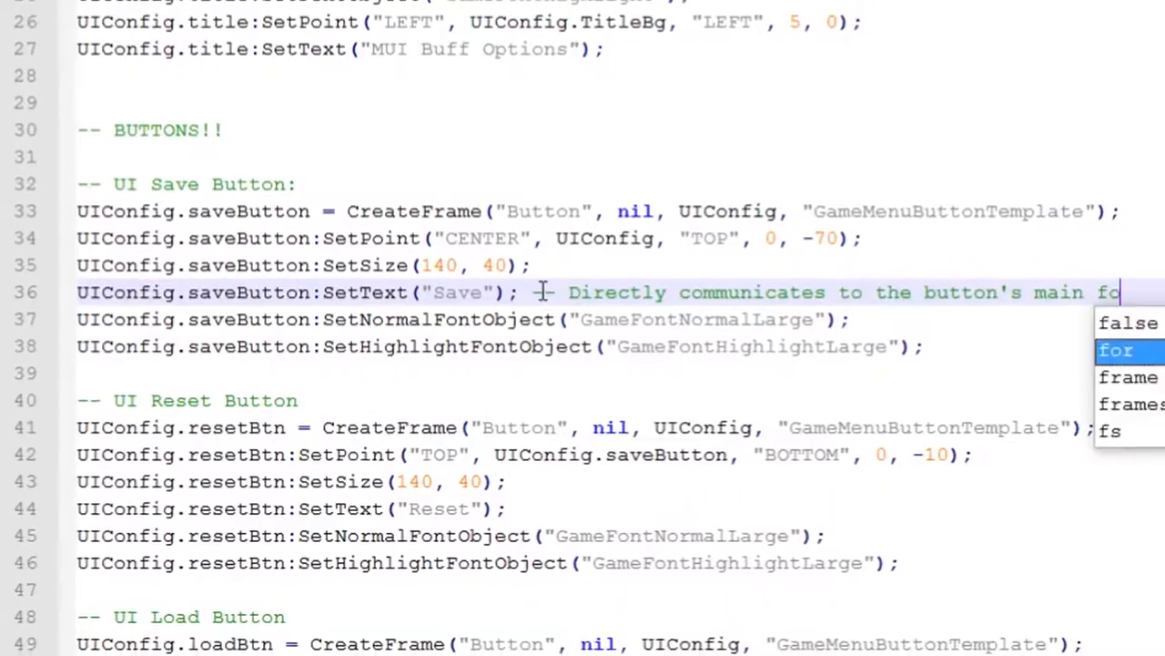
pyautogui.write('nt ')
pyautogui.write('str')
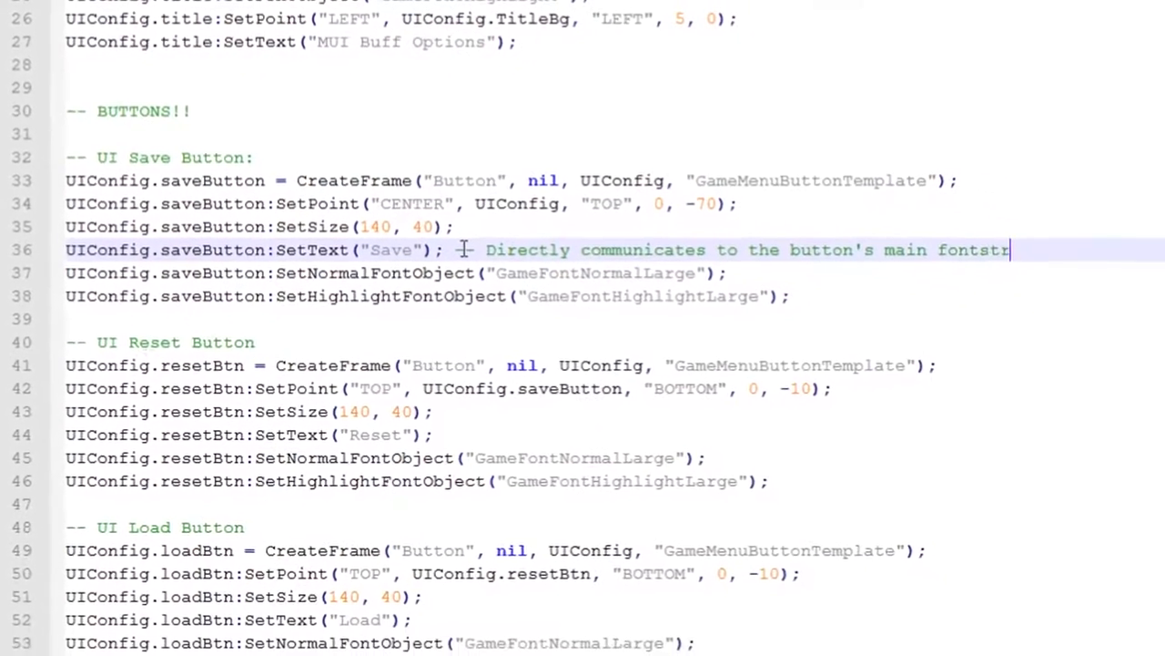
pyautogui.write('ing')
pyautogui.write(' object')
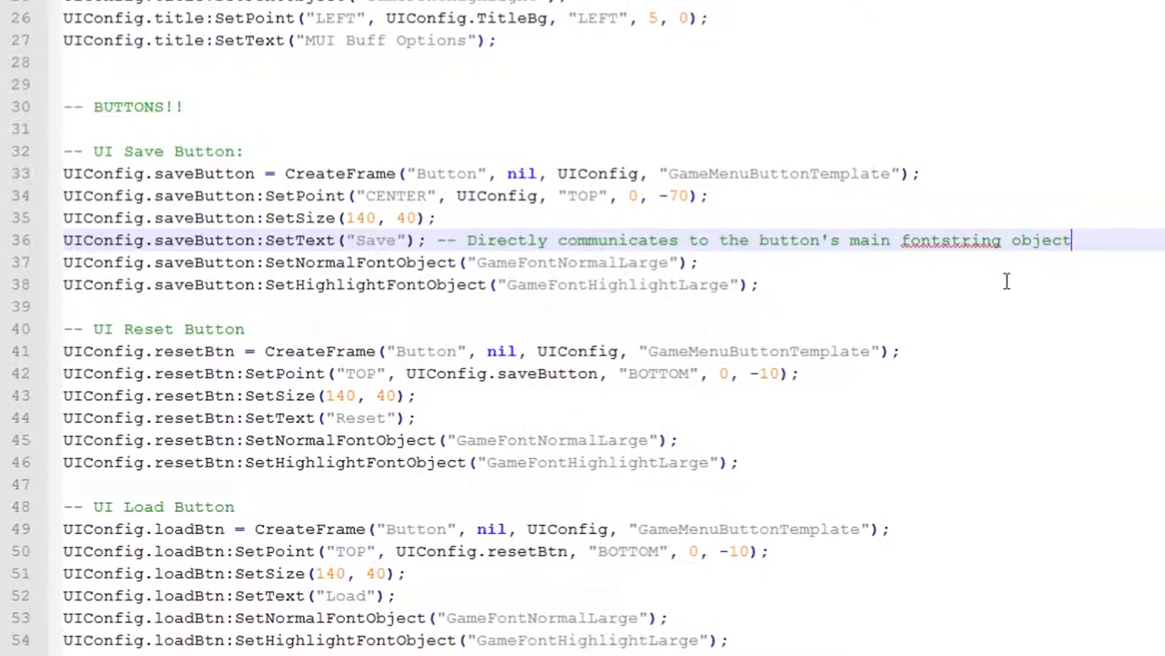
pyautogui.doubleClick(933, 239)
pyautogui.write('Font')
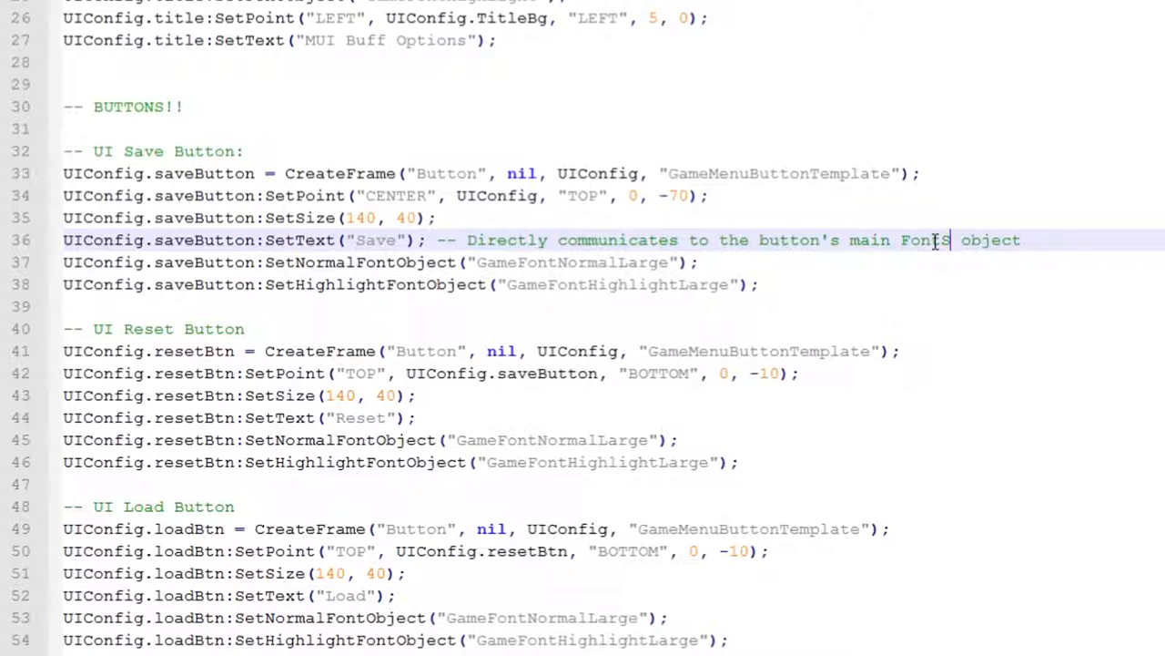
pyautogui.write('String')
pyautogui.click(854, 290)
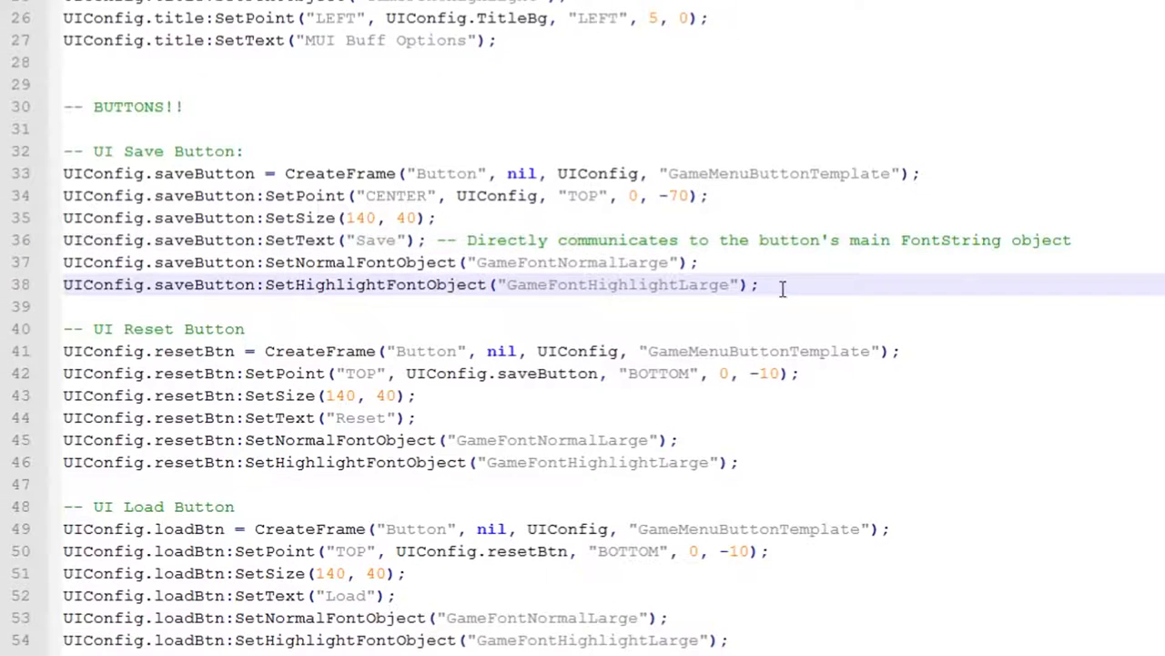
# Review the SetText, SetNormalFontObject and SetHighlightFontObject calls and their GameFont names, adding blank lines after
pyautogui.doubleClick(309, 239)
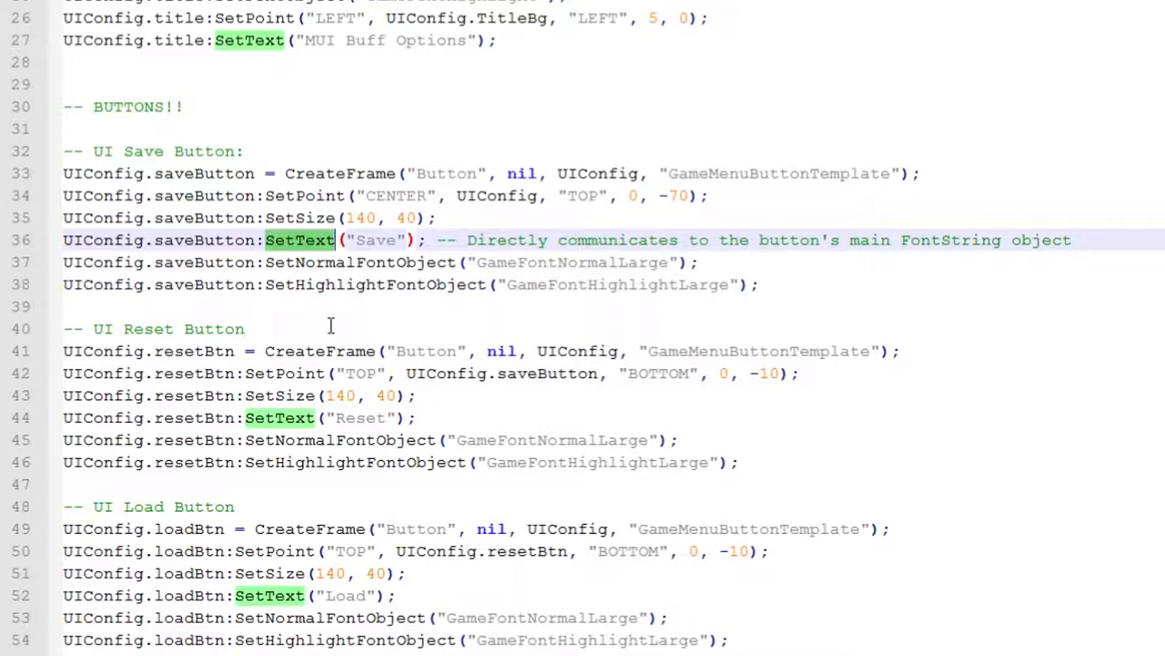
pyautogui.doubleClick(319, 262)
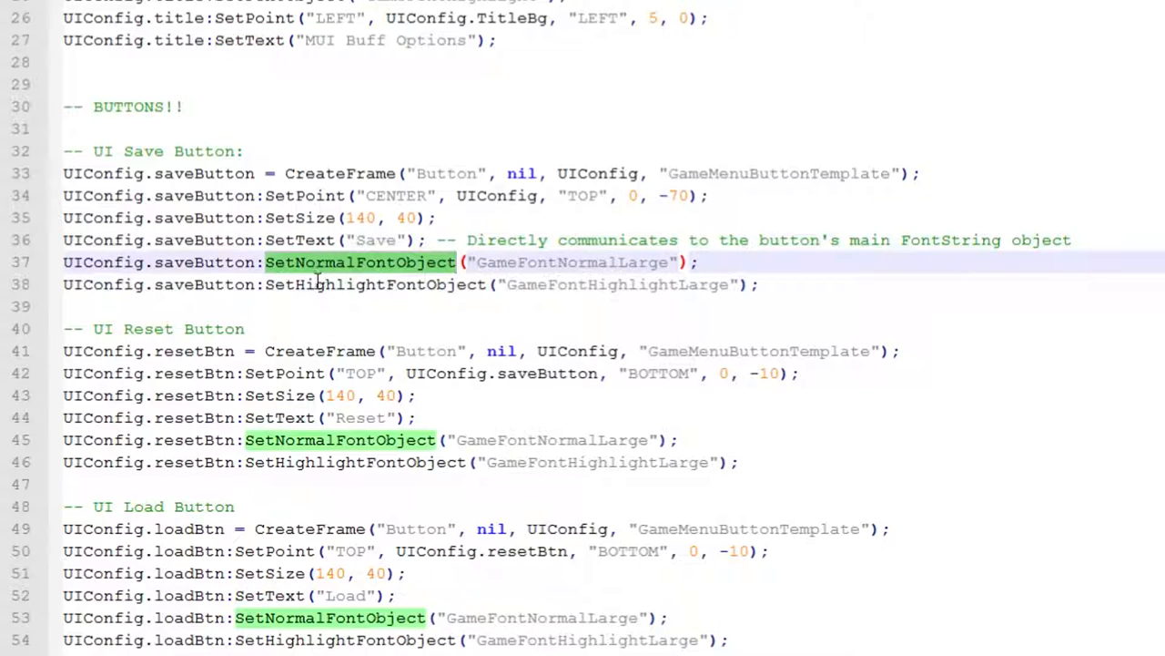
pyautogui.doubleClick(319, 284)
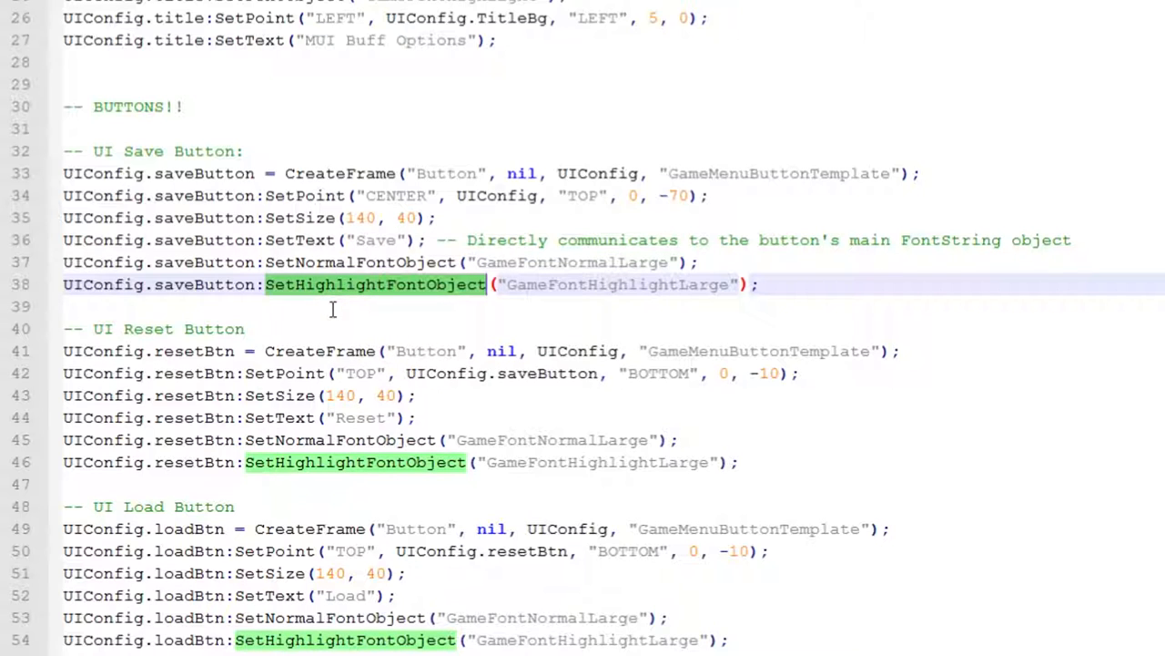
pyautogui.doubleClick(547, 264)
pyautogui.doubleClick(580, 285)
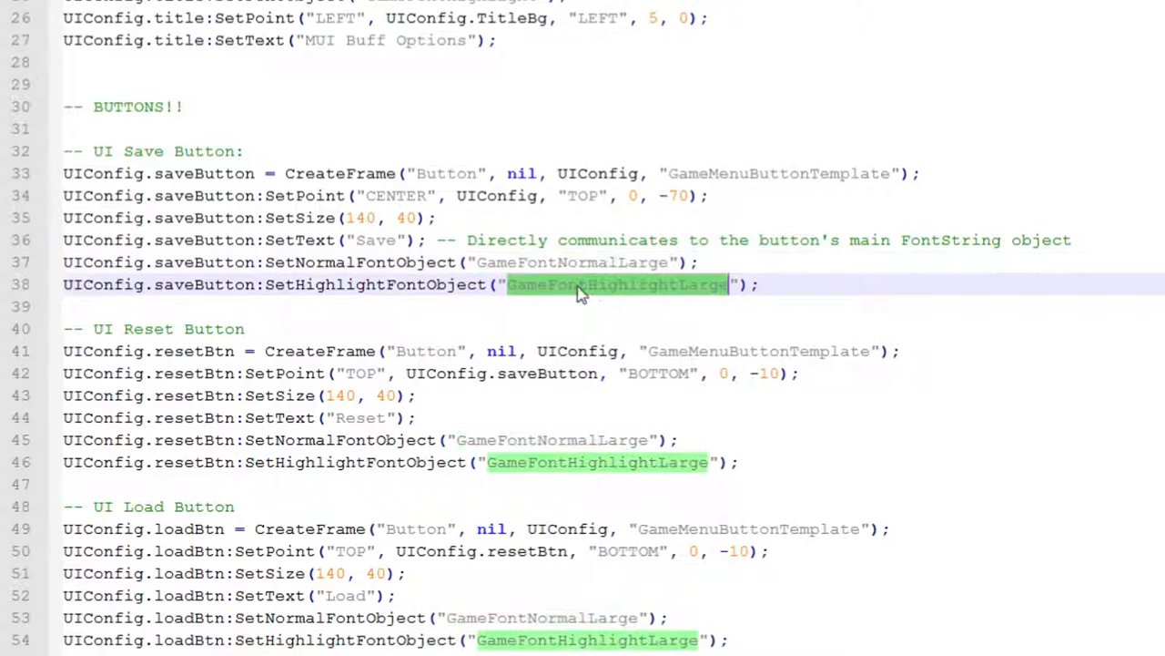
pyautogui.click(570, 308)
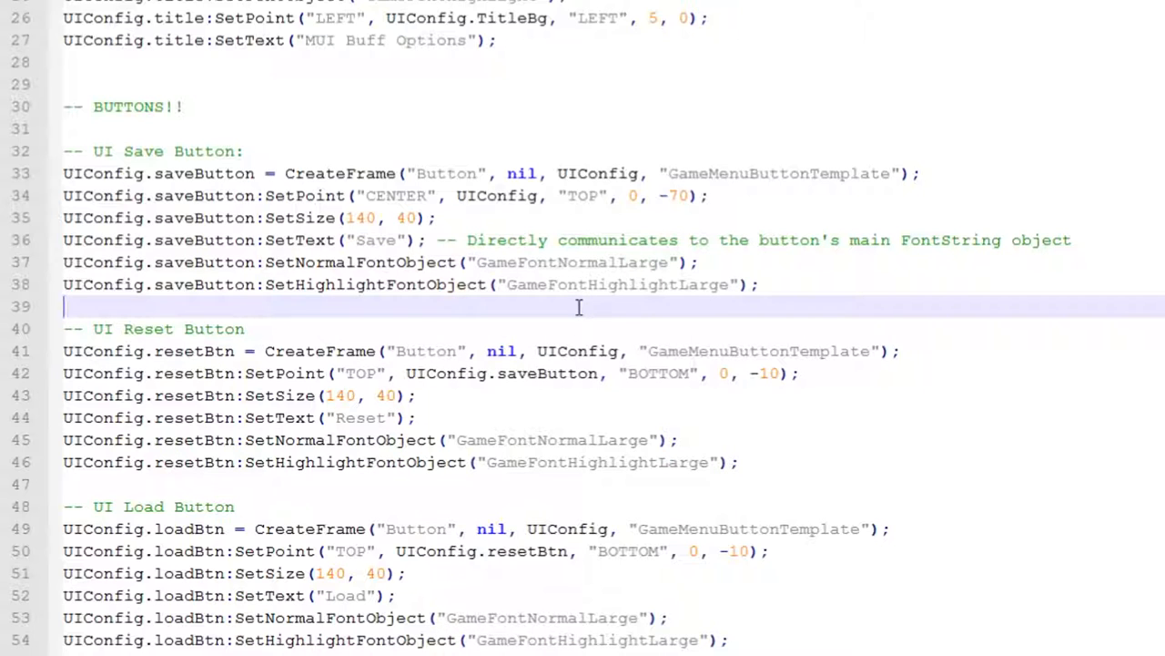
pyautogui.press('Return')
pyautogui.press('Return')
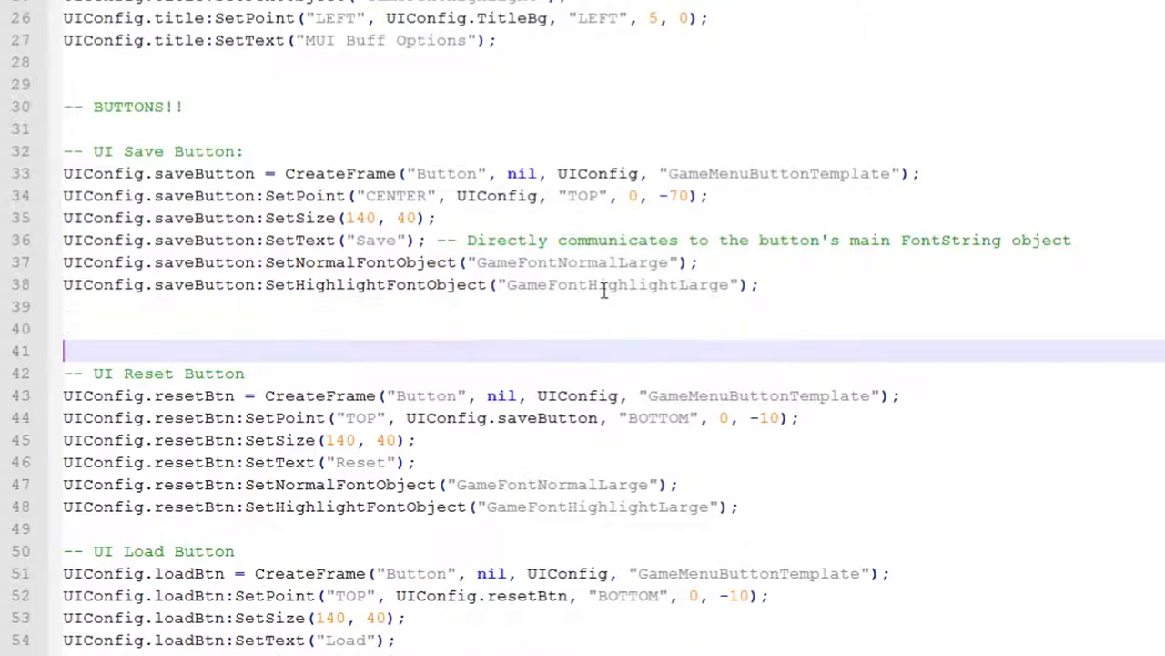
# Add UIConfig.saveButton:SetPushedFontObject with a 'when mouse is pushed down on button' comment
pyautogui.press('Up')
pyautogui.write('UICo')
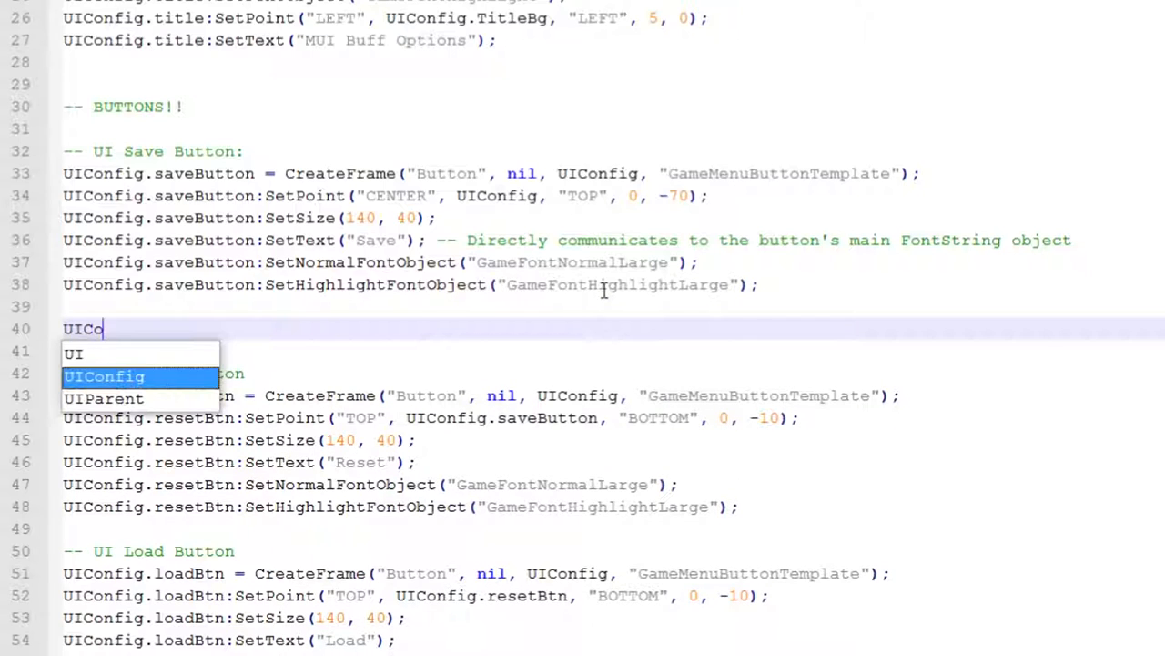
pyautogui.write('nfig.save')
pyautogui.press('Tab')
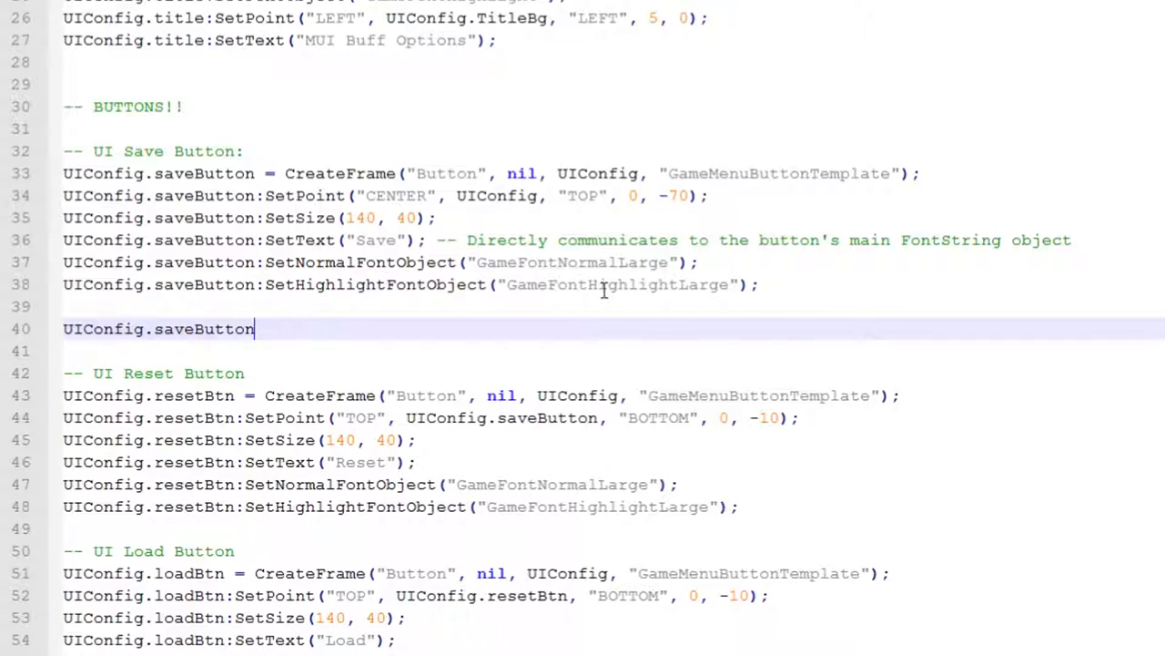
pyautogui.write(':SetPushedFontO')
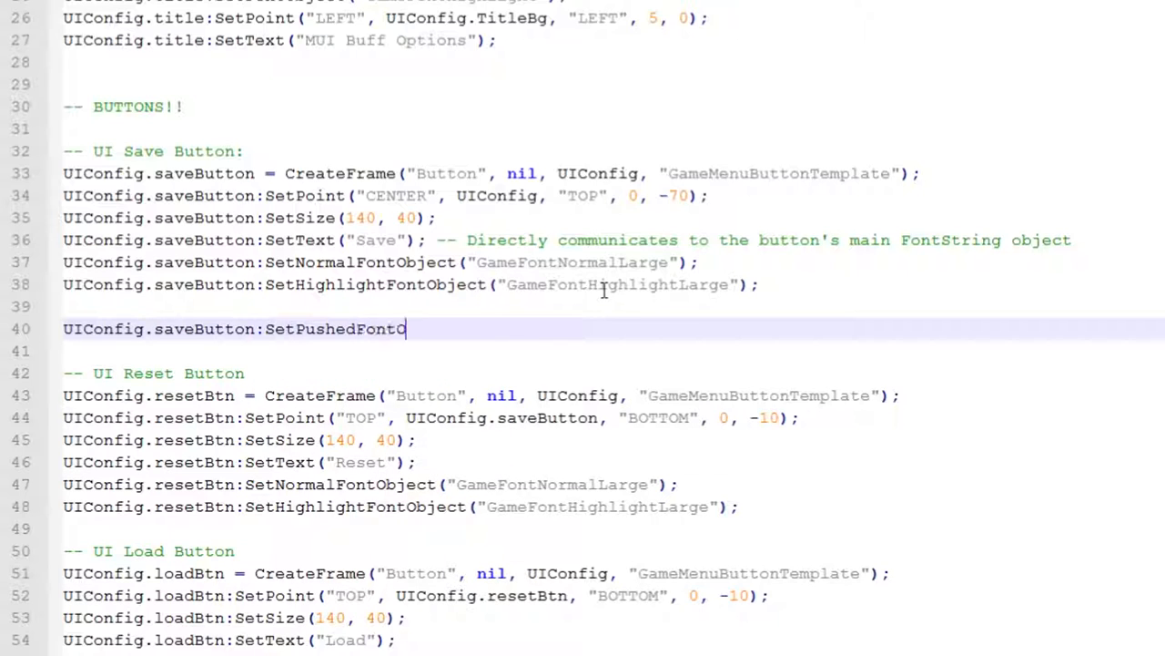
pyautogui.write('bject("")')
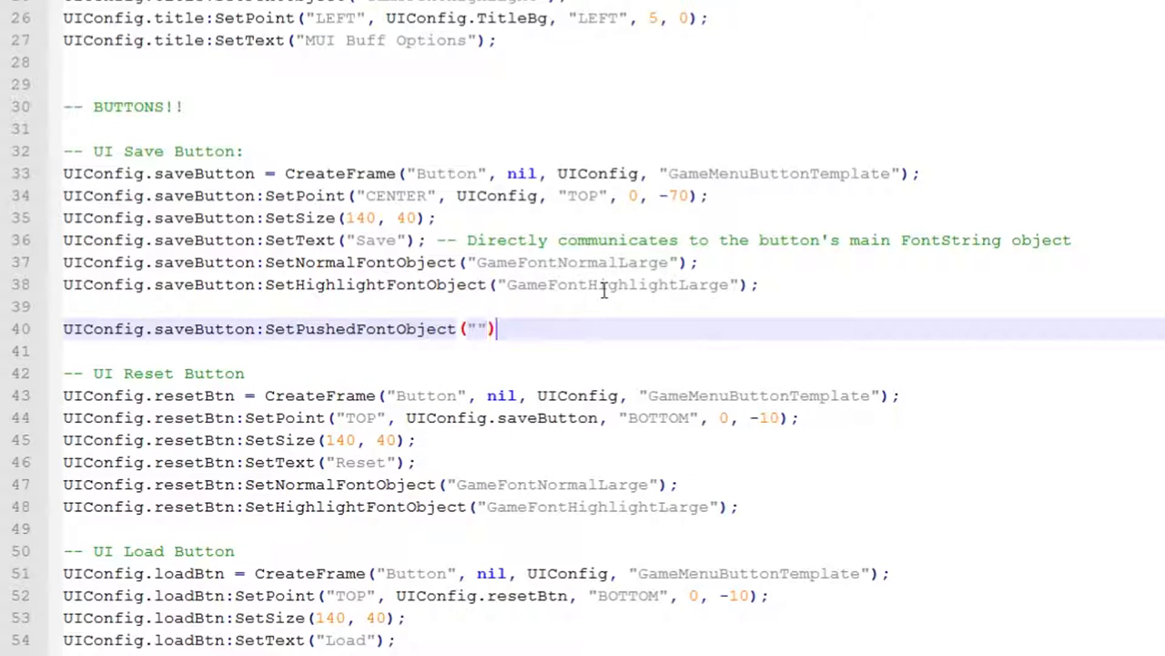
pyautogui.write(';')
pyautogui.press('Escape')
pyautogui.doubleClick(381, 328)
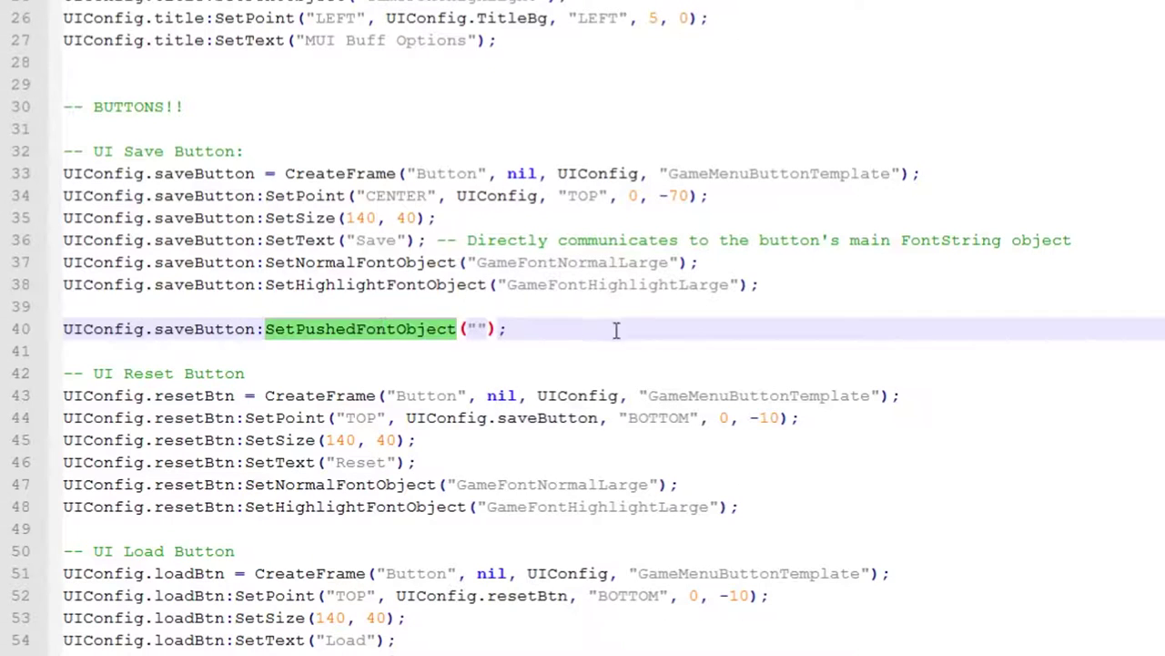
pyautogui.click(562, 328)
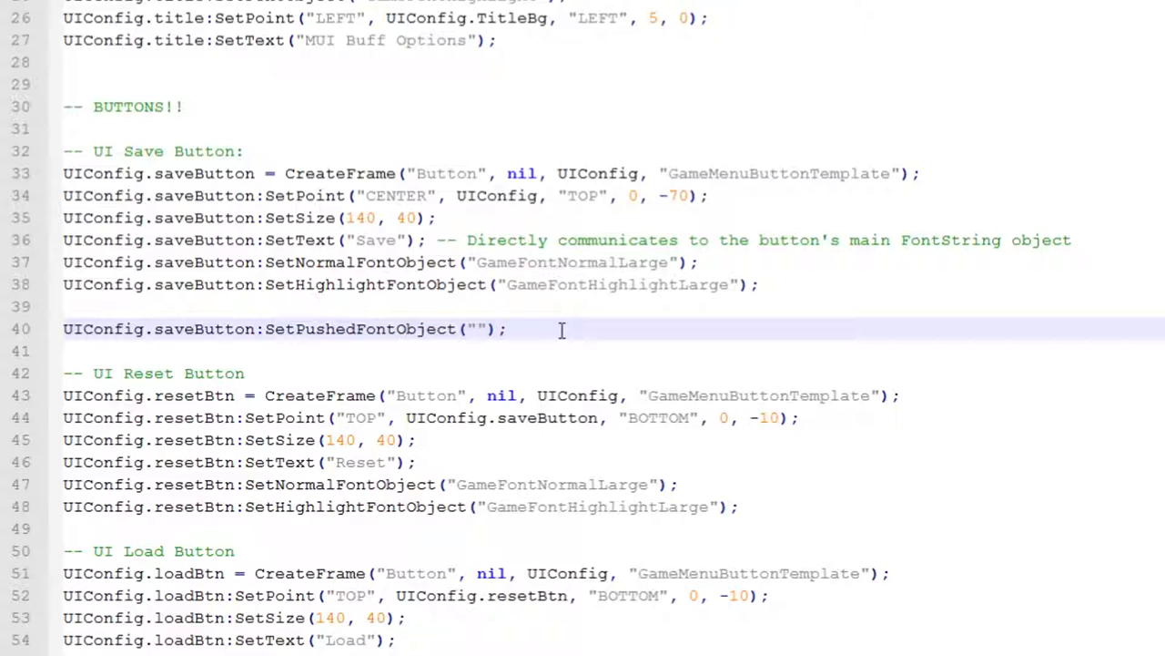
pyautogui.write('--w')
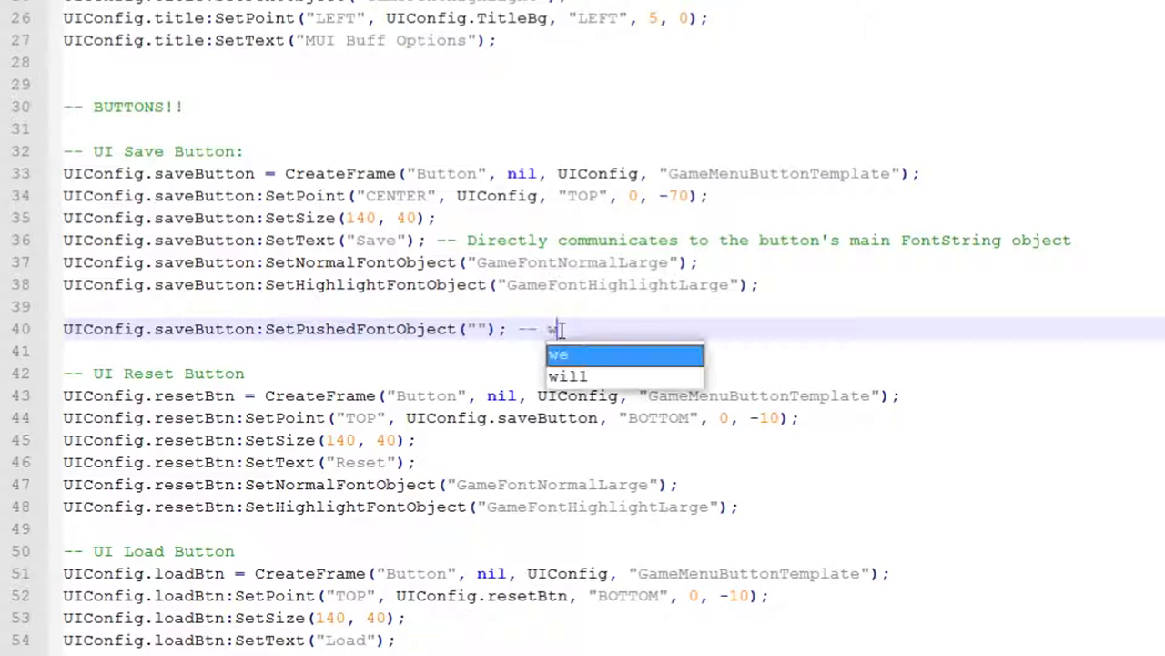
pyautogui.write('hen mouse is p')
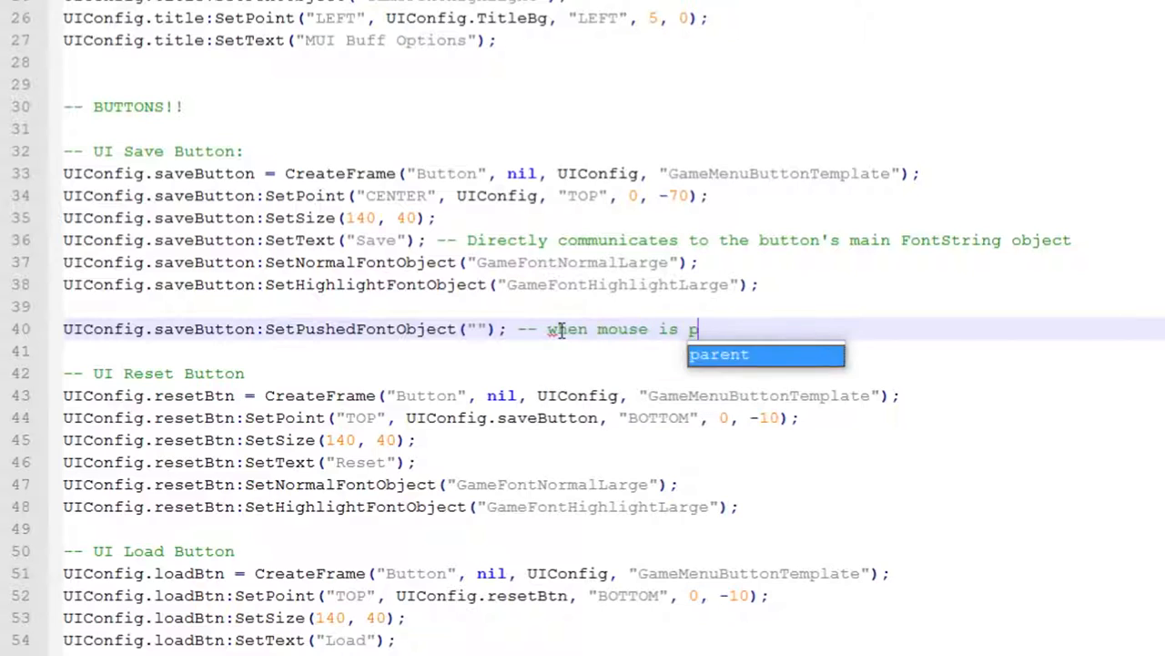
pyautogui.write('uished ')
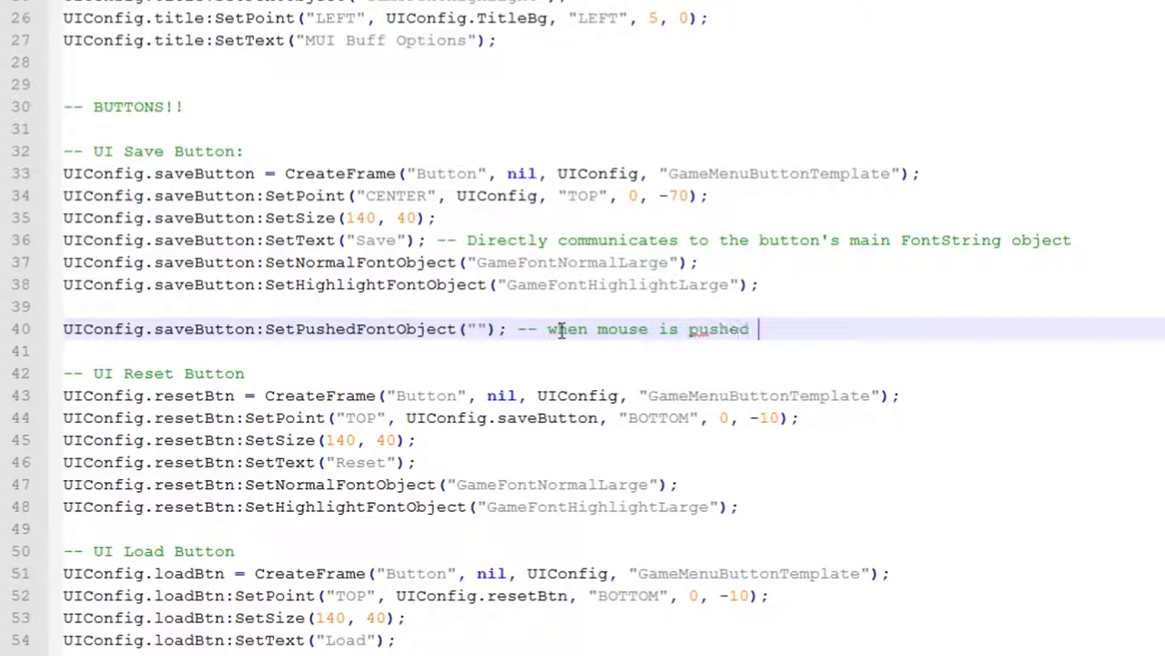
pyautogui.write('down on button')
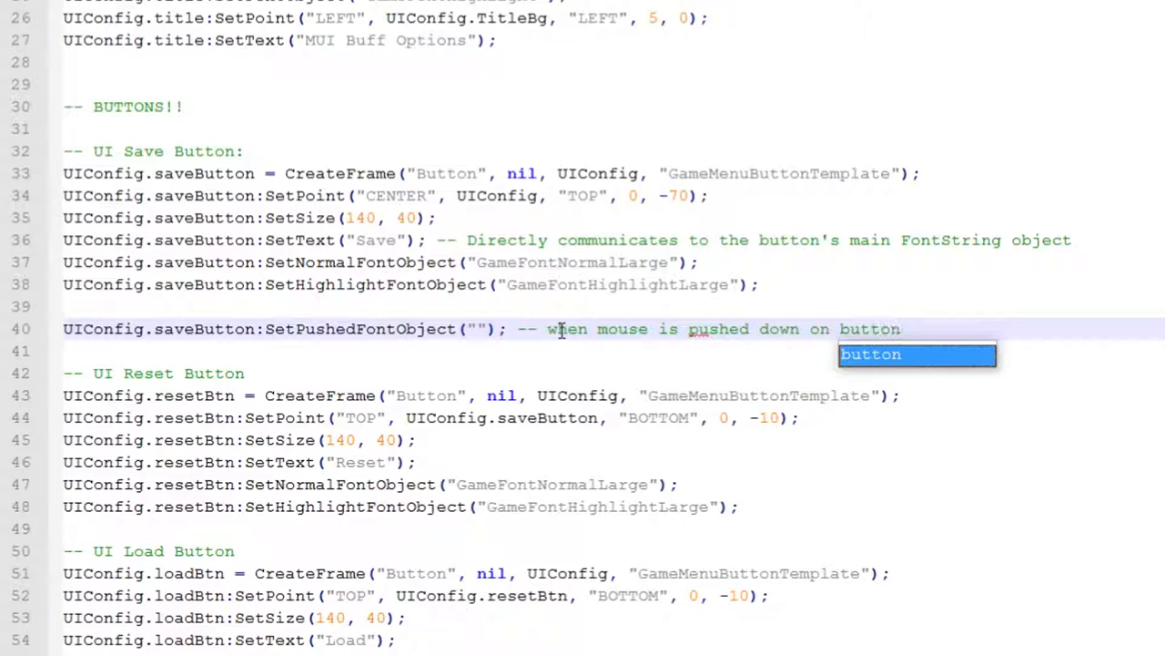
# Copy the pushed-font line 40 and paste a duplicate onto line 41
pyautogui.click(564, 355)
pyautogui.click(910, 329)
pyautogui.press('Return')
pyautogui.press('Return')
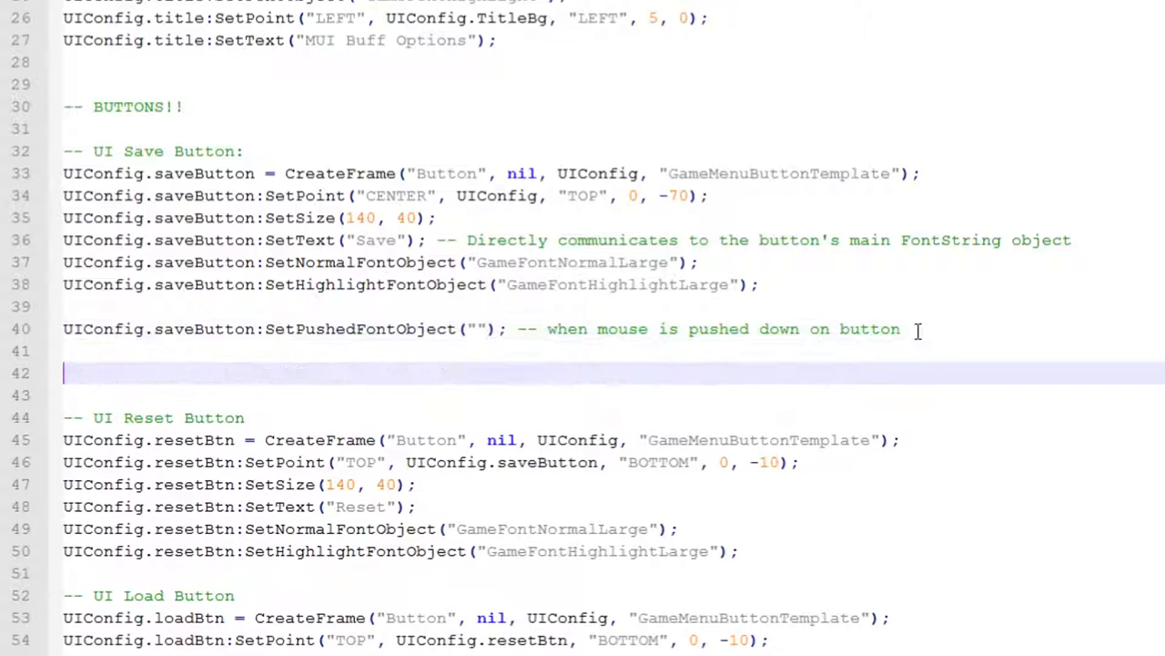
pyautogui.moveTo(903, 329); pyautogui.dragTo(64, 328)
pyautogui.click(496, 328)
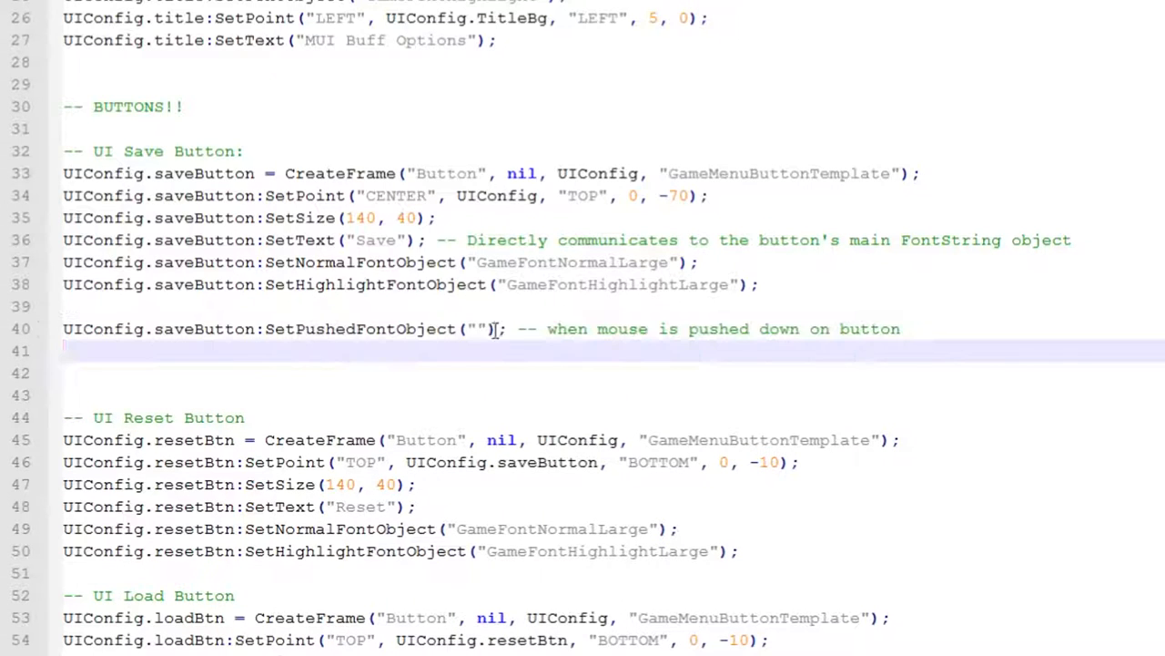
pyautogui.moveTo(517, 328); pyautogui.dragTo(47, 328)
pyautogui.hotkey('ctrl', 'c')
pyautogui.click(76, 353)
pyautogui.hotkey('ctrl', 'v')
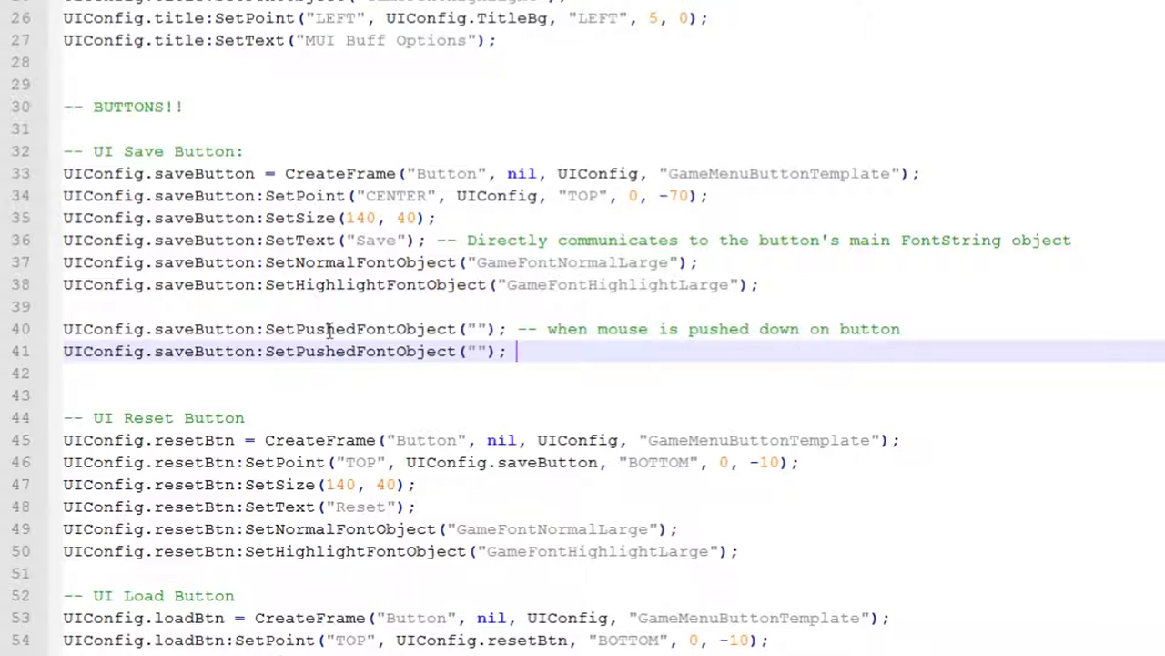
# Change the copy's Pushed to Disabled, giving a SetDisabledFontObject call
pyautogui.moveTo(356, 352); pyautogui.dragTo(296, 352)
pyautogui.write('Disable')
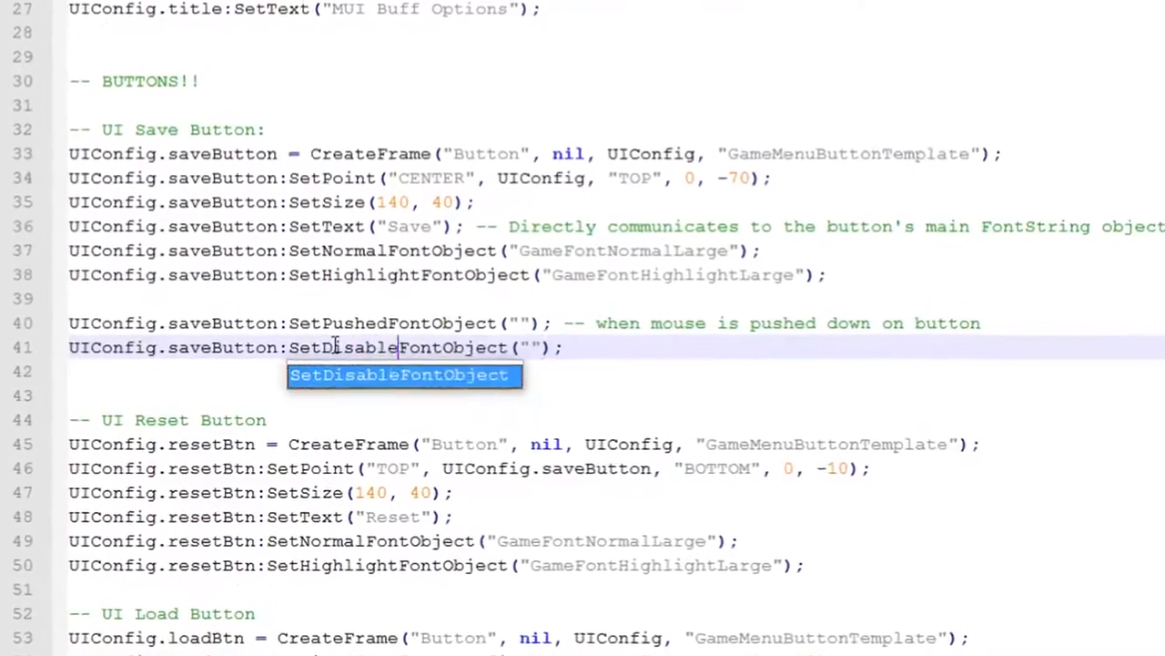
pyautogui.write('d')
pyautogui.click(392, 390)
pyautogui.doubleClick(493, 343)
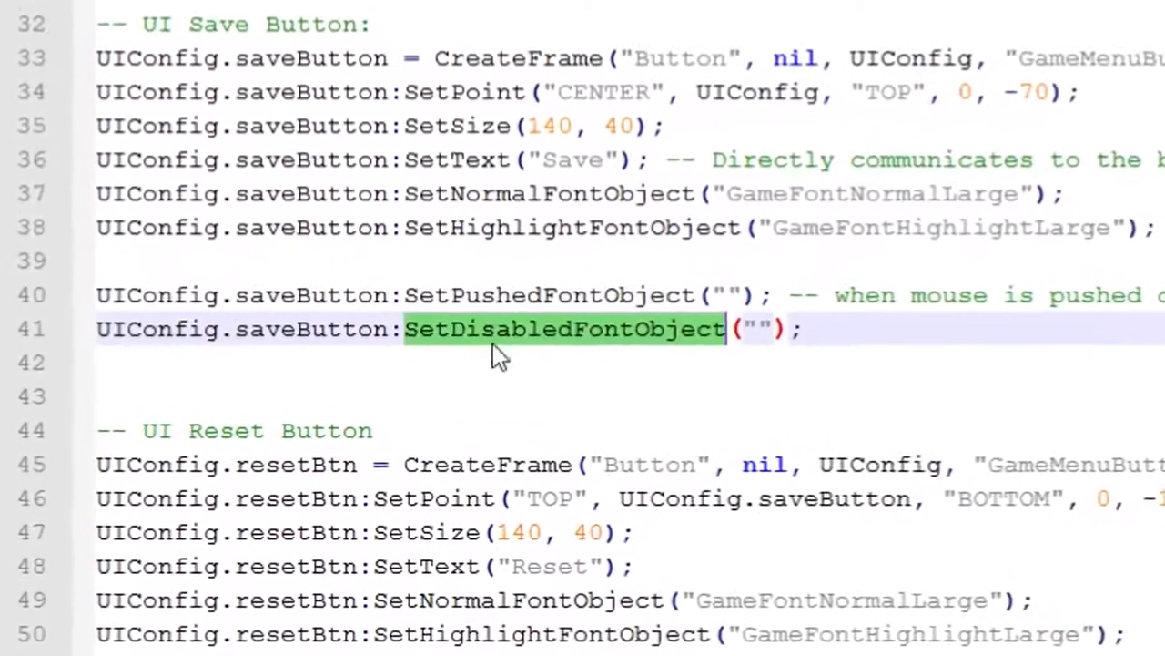
pyautogui.click(510, 392)
pyautogui.doubleClick(456, 328)
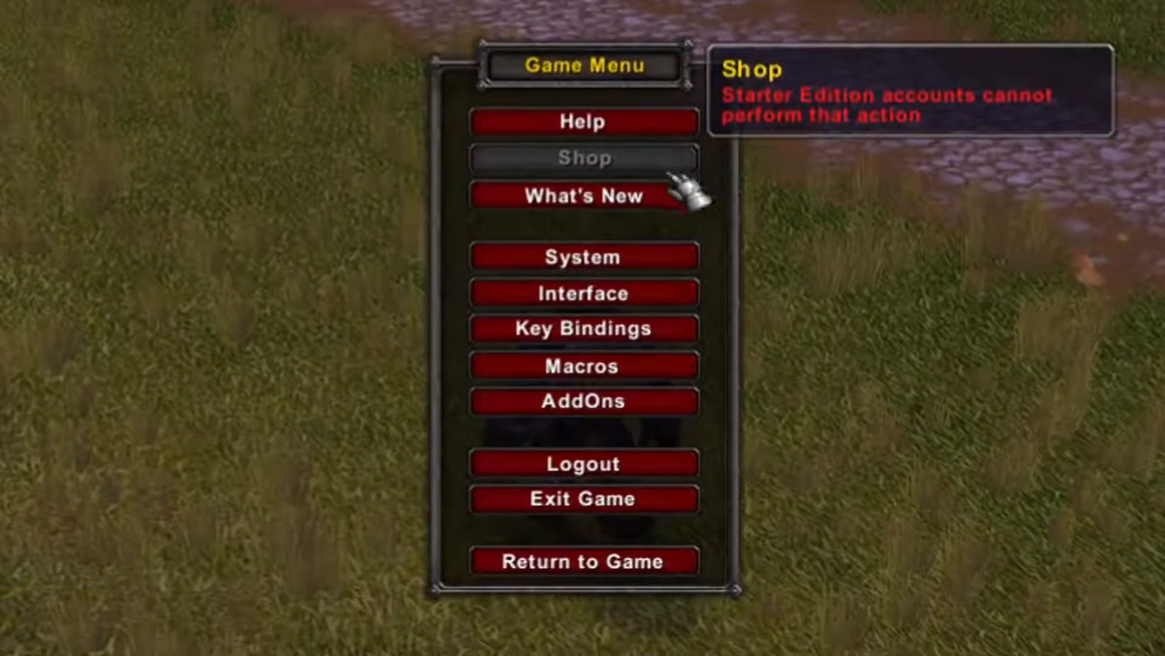
# Browse Interface pages (Status Text, Floating Combat Text, Camera, Help), close them and enter System settings
pyautogui.click(665, 295)
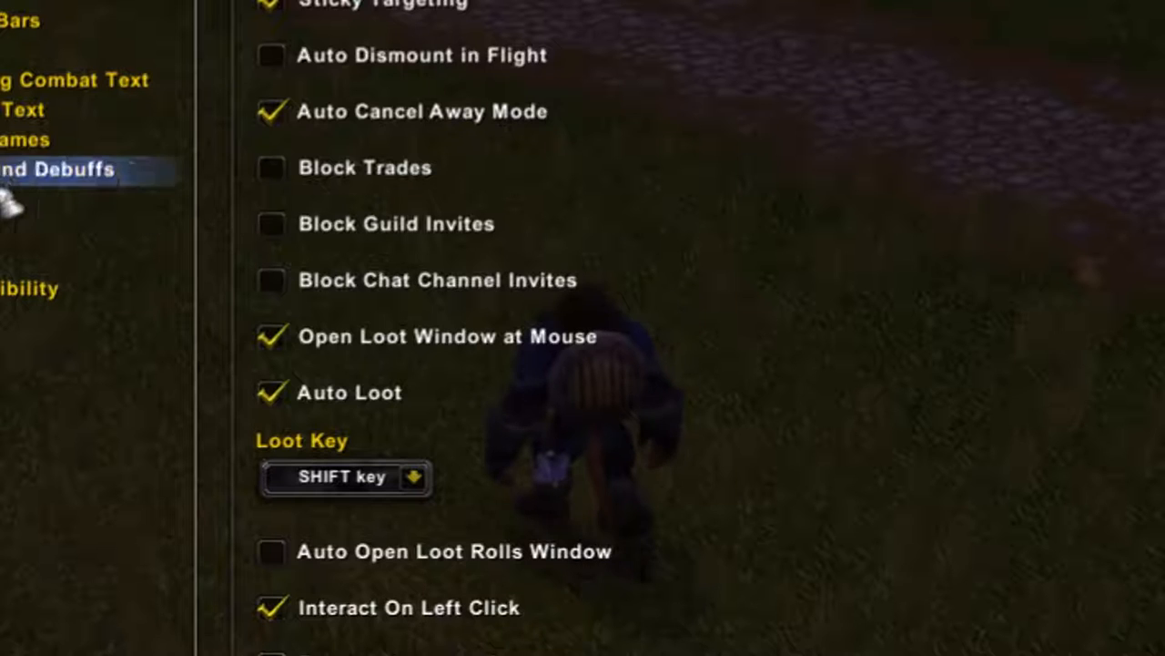
pyautogui.click(28, 110)
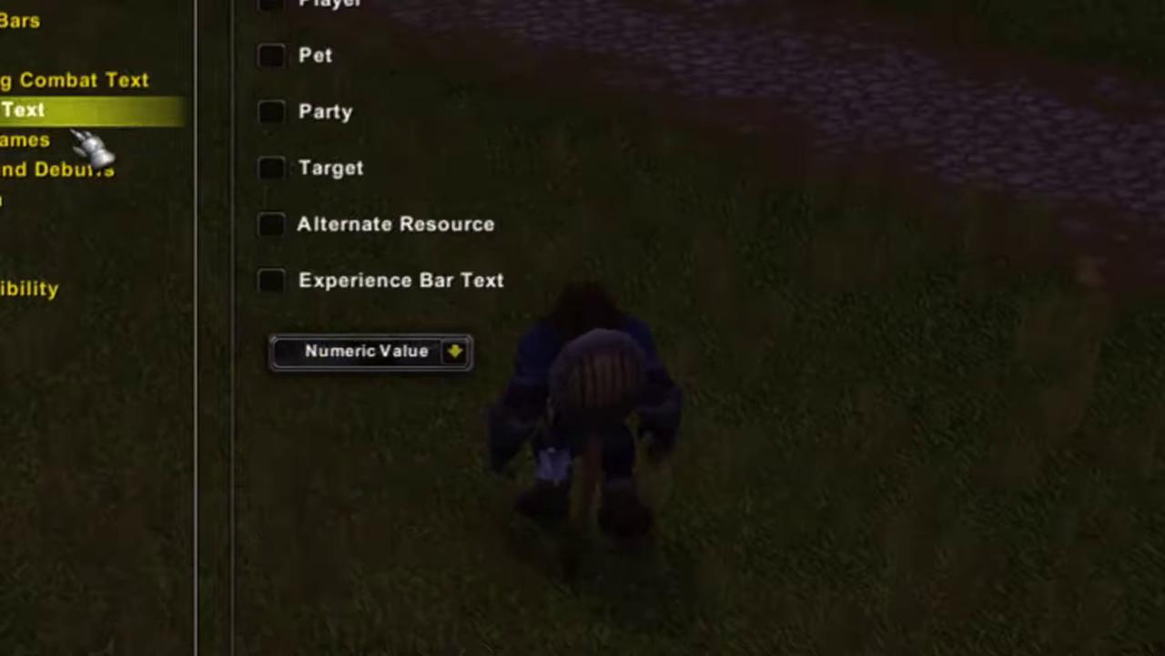
pyautogui.click(72, 80)
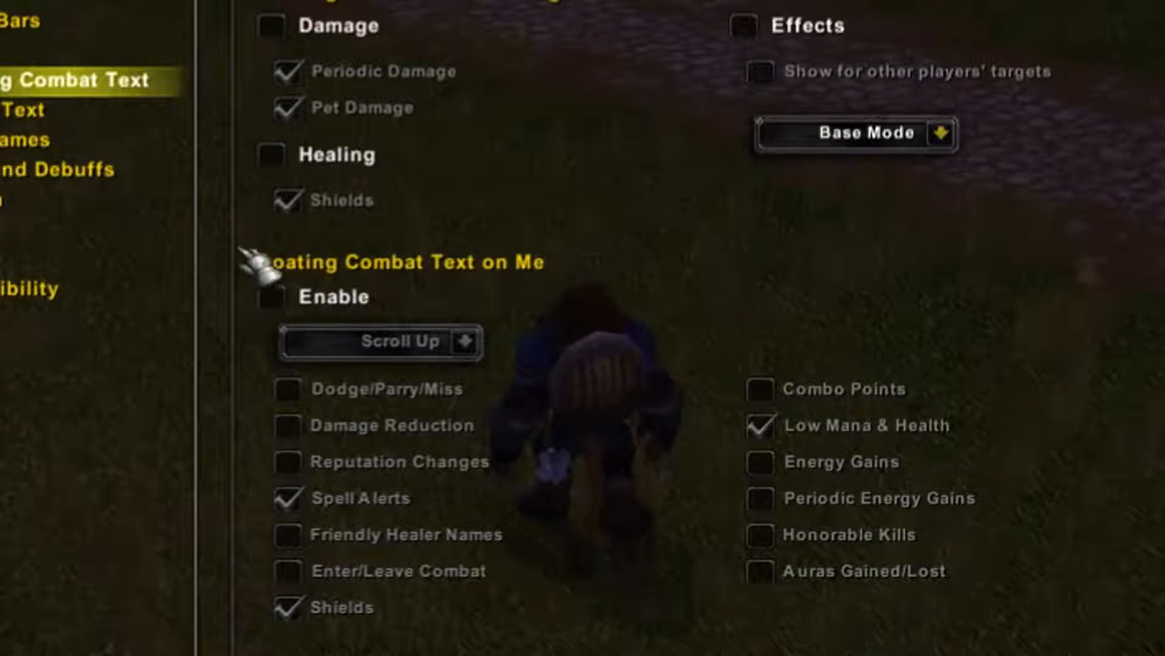
pyautogui.click(28, 110)
pyautogui.click(20, 141)
pyautogui.click(27, 169)
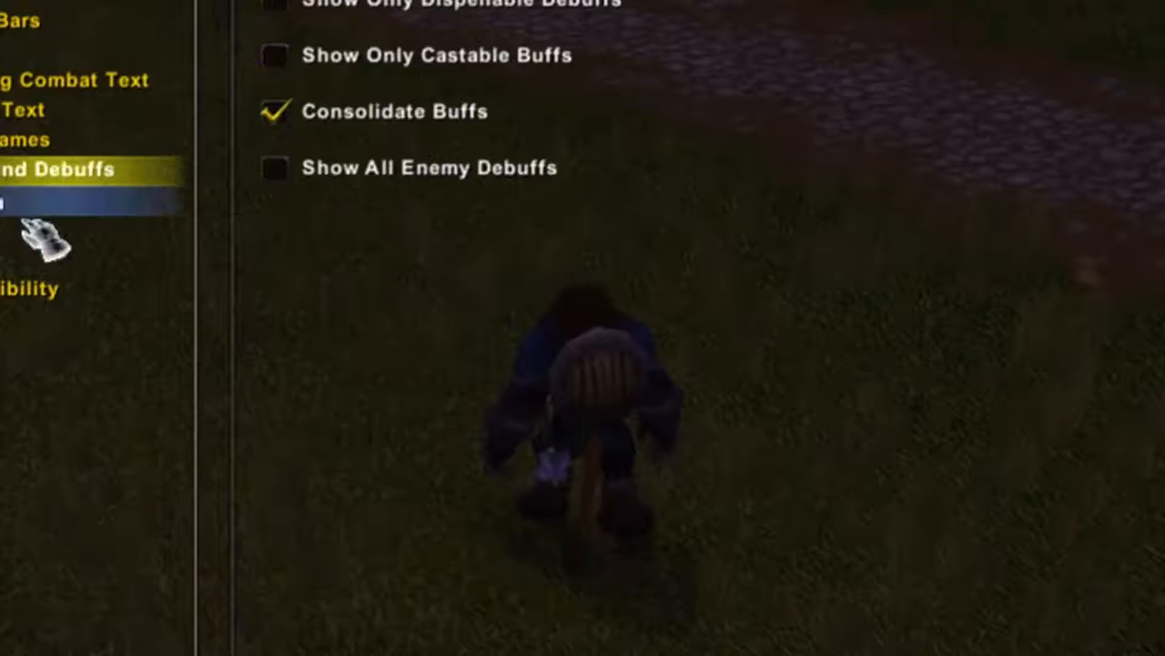
pyautogui.click(32, 199)
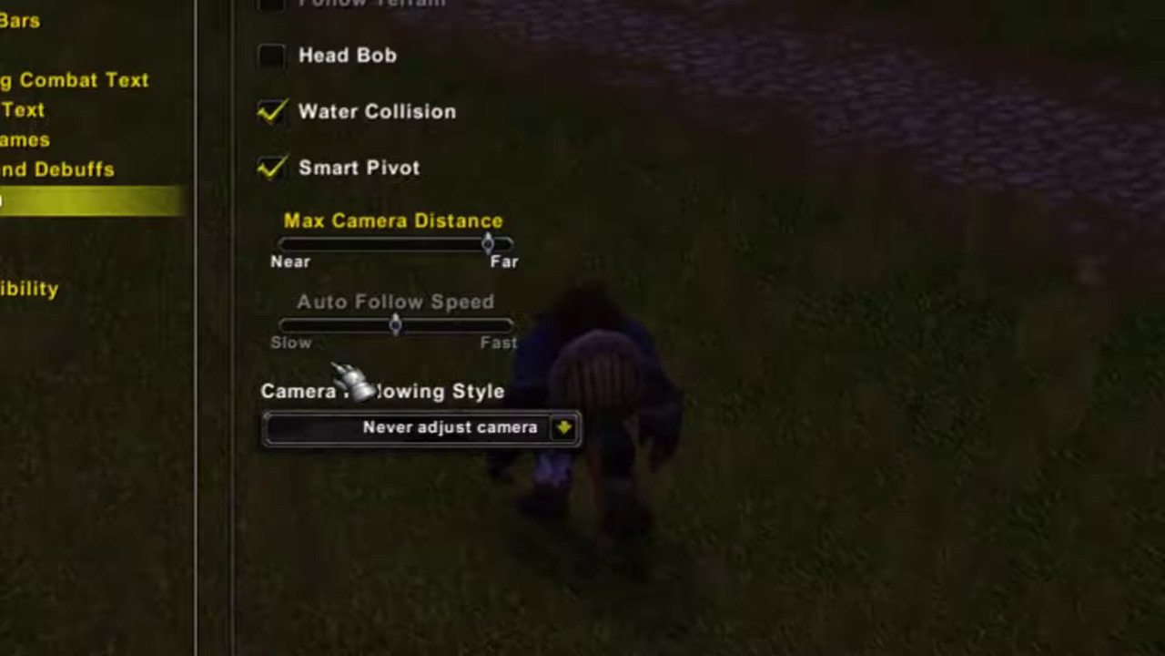
pyautogui.click(57, 288)
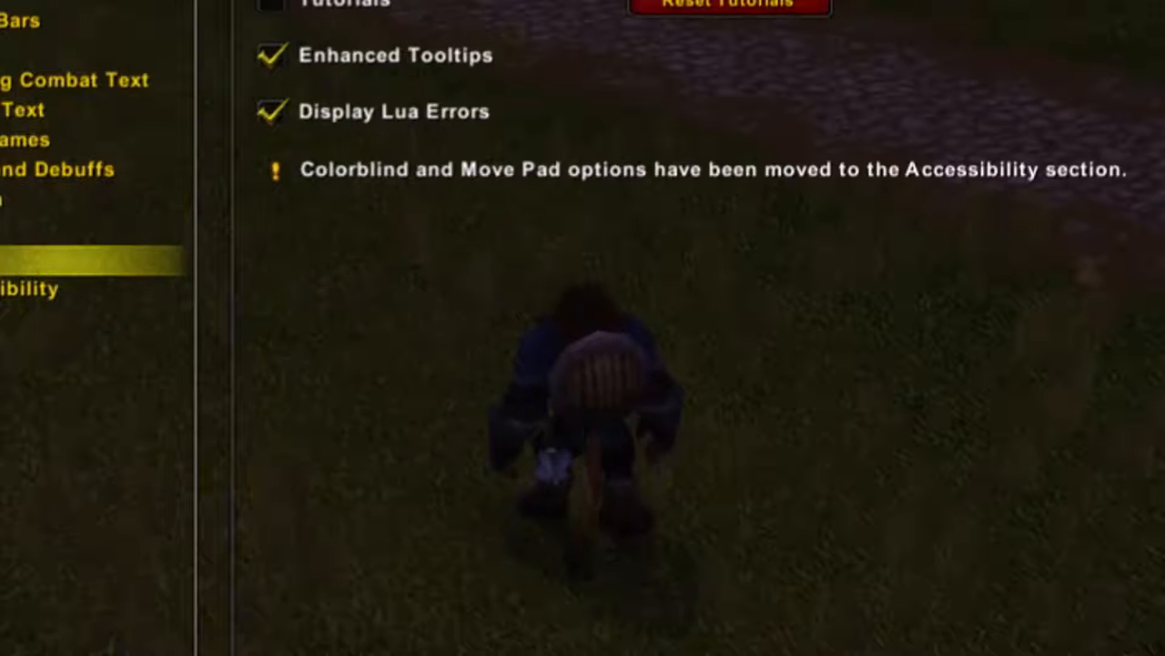
pyautogui.press('Escape')
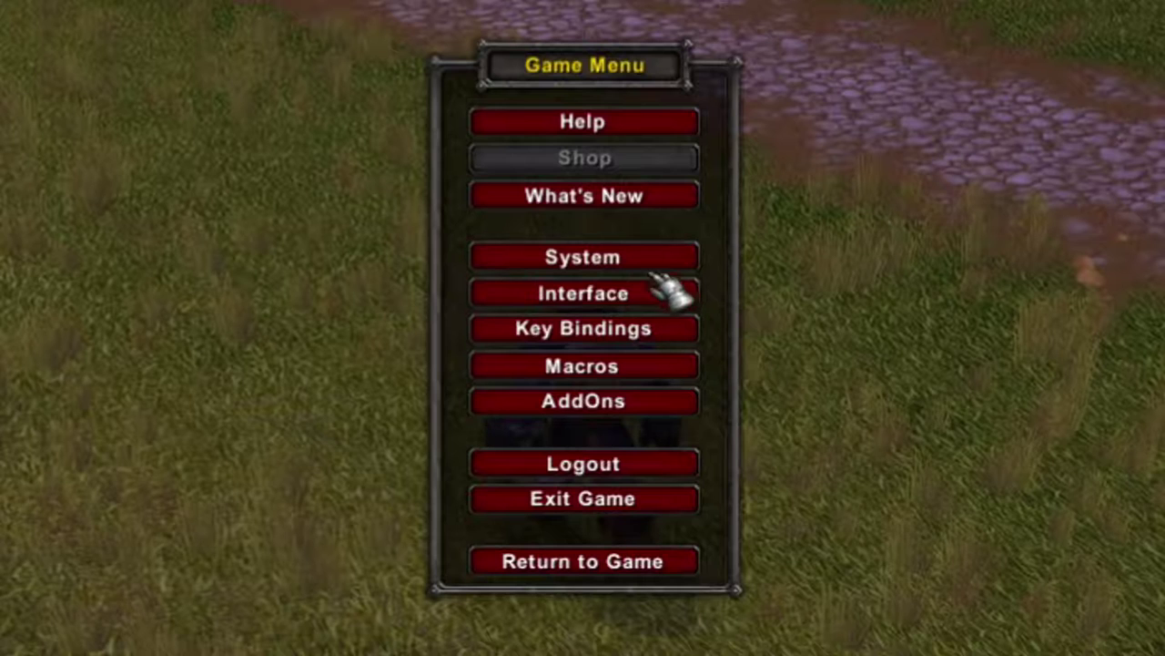
pyautogui.click(637, 260)
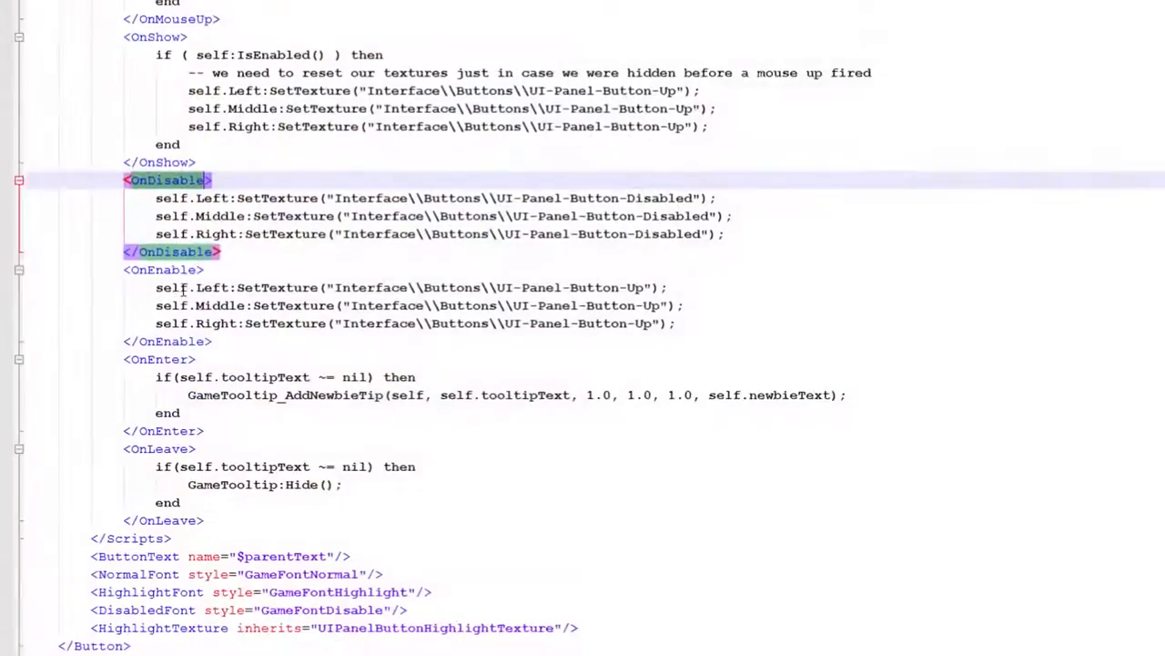
# Tidy blank lines around the OnDisable/OnEnable blocks and delete the pushed and disabled font lines
pyautogui.moveTo(235, 344); pyautogui.dragTo(219, 159)
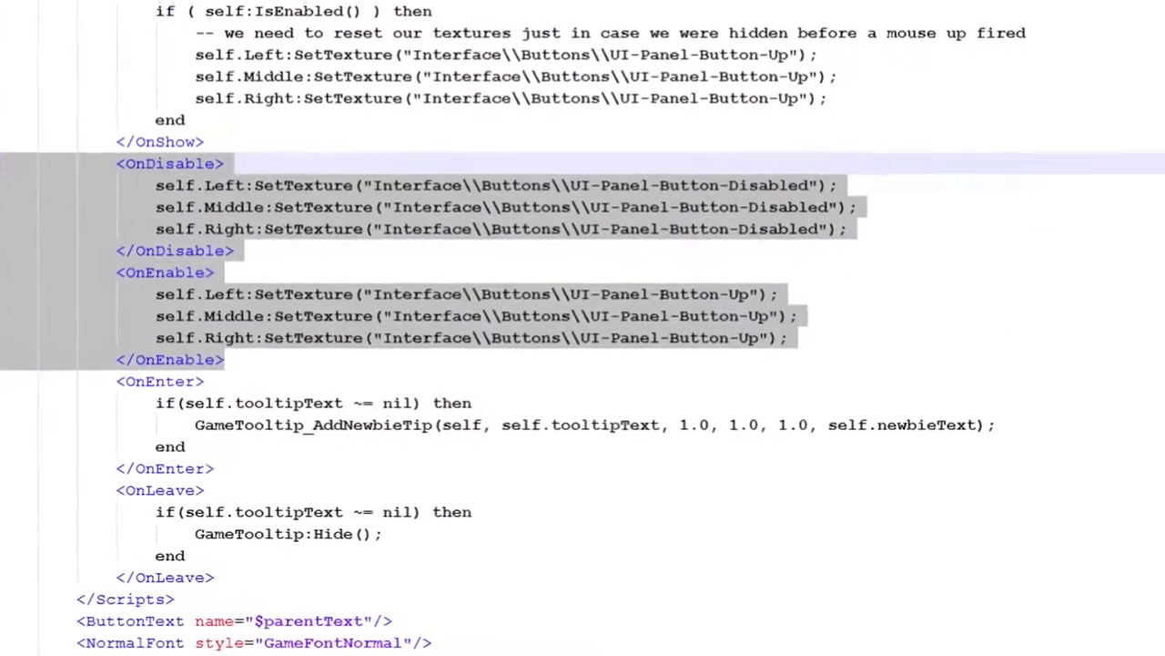
pyautogui.click(209, 135)
pyautogui.press('Return')
pyautogui.click(235, 400)
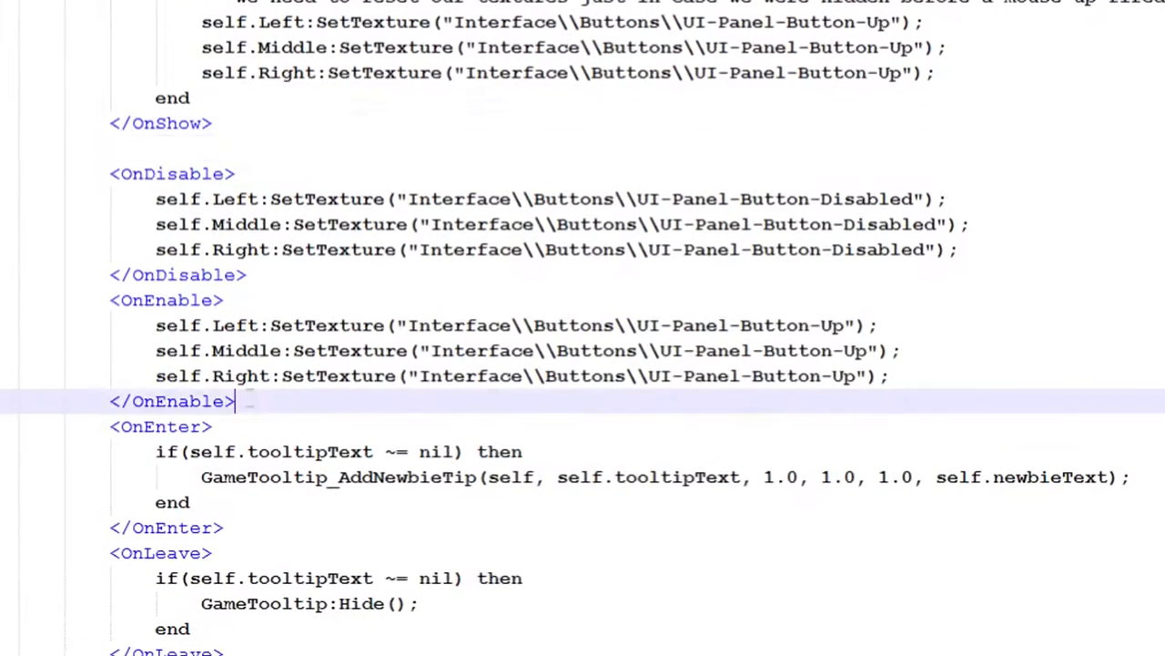
pyautogui.press('Return')
pyautogui.press('Return')
pyautogui.press('Return')
pyautogui.click(218, 135)
pyautogui.press('Return')
pyautogui.press('Return')
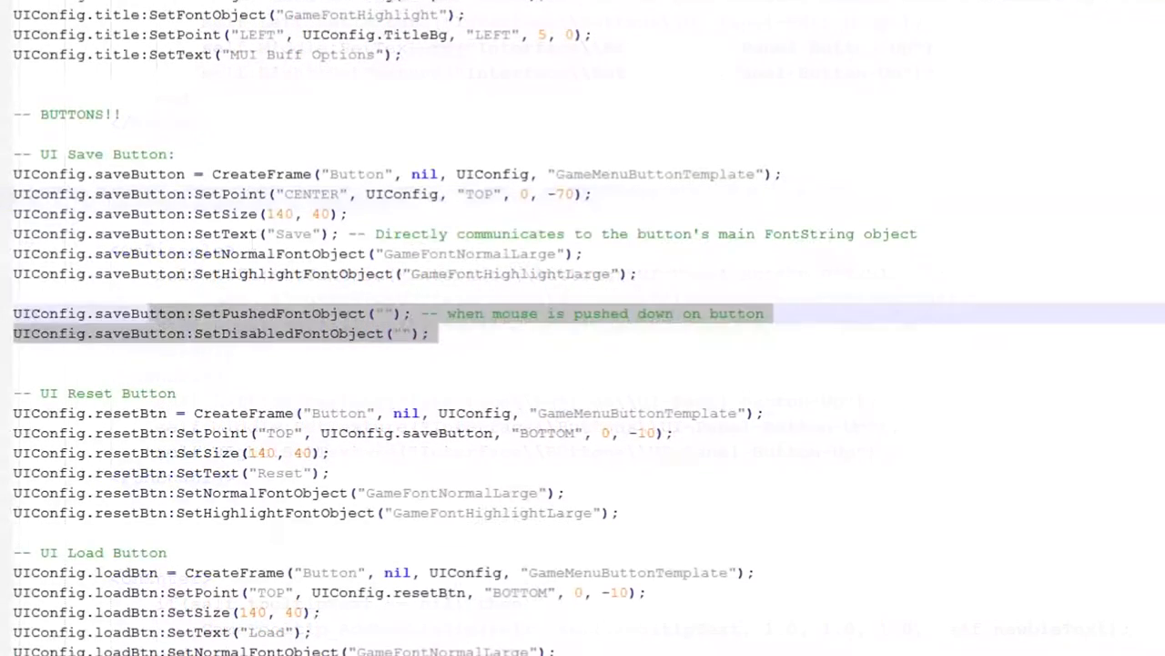
pyautogui.press('BackSpace')
# Find the GameMenuButtonTemplate definition and its UIPanelButtonTemplate parent, then switch to File Explorer
pyautogui.click(638, 174)
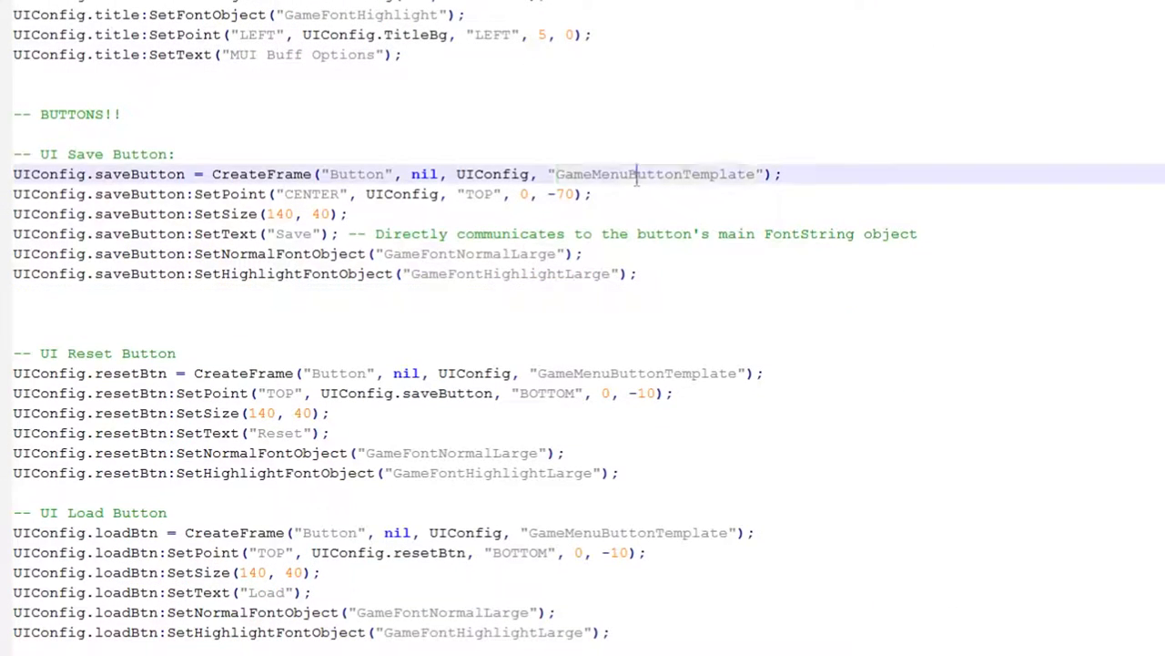
pyautogui.doubleClick(637, 174)
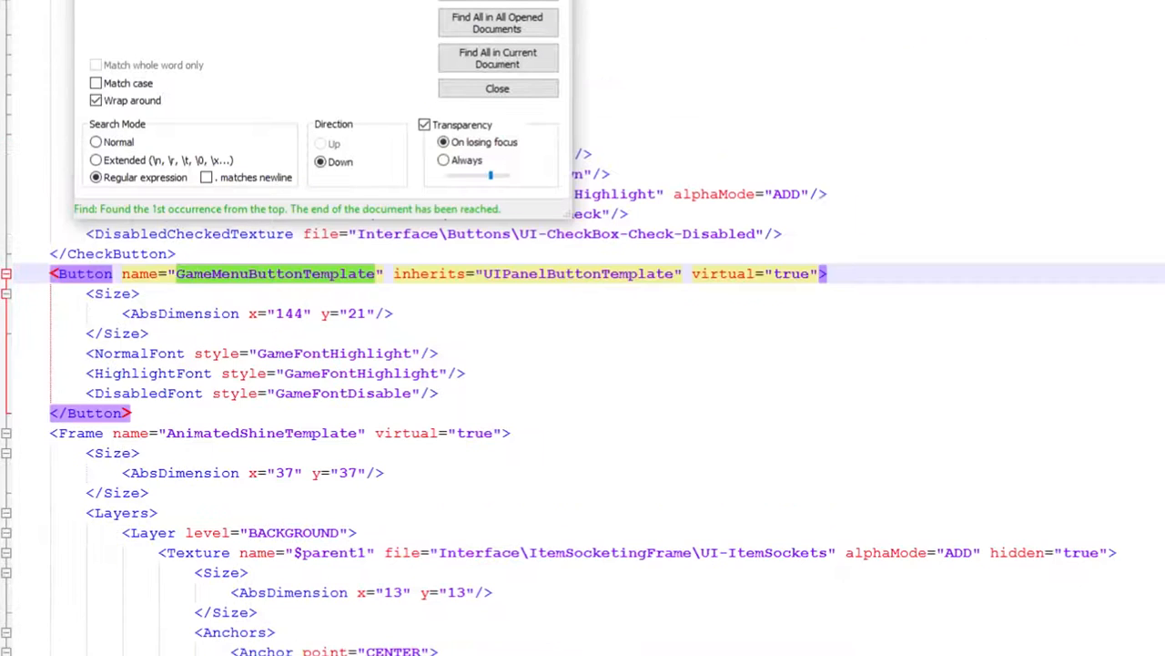
pyautogui.press('Escape')
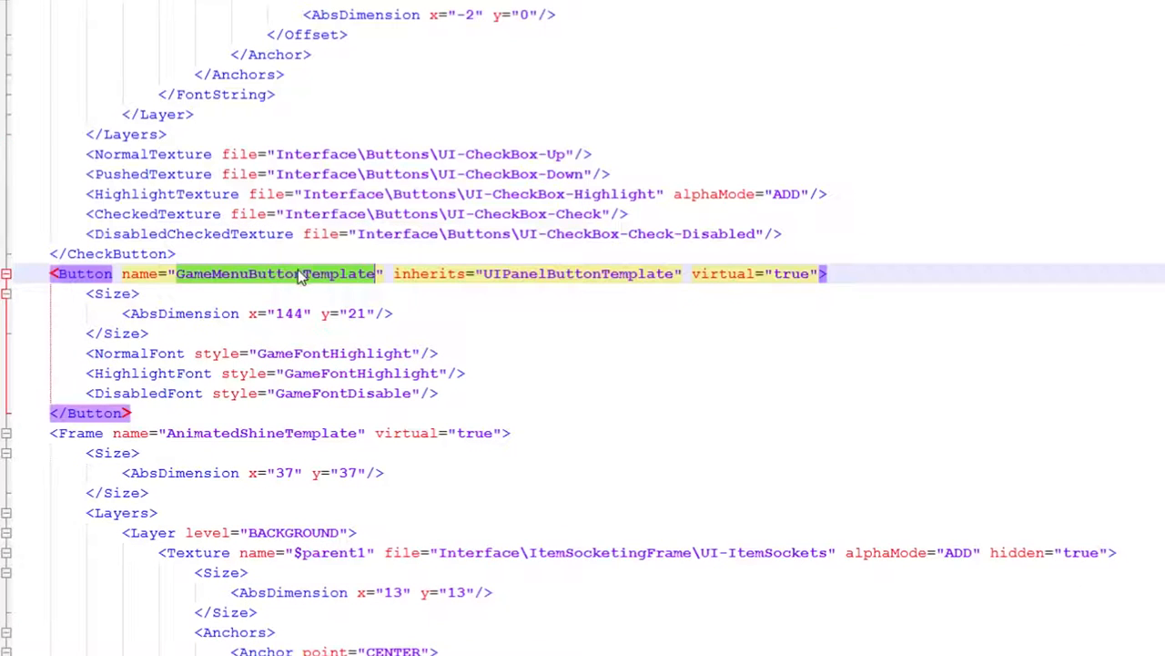
pyautogui.click(474, 273)
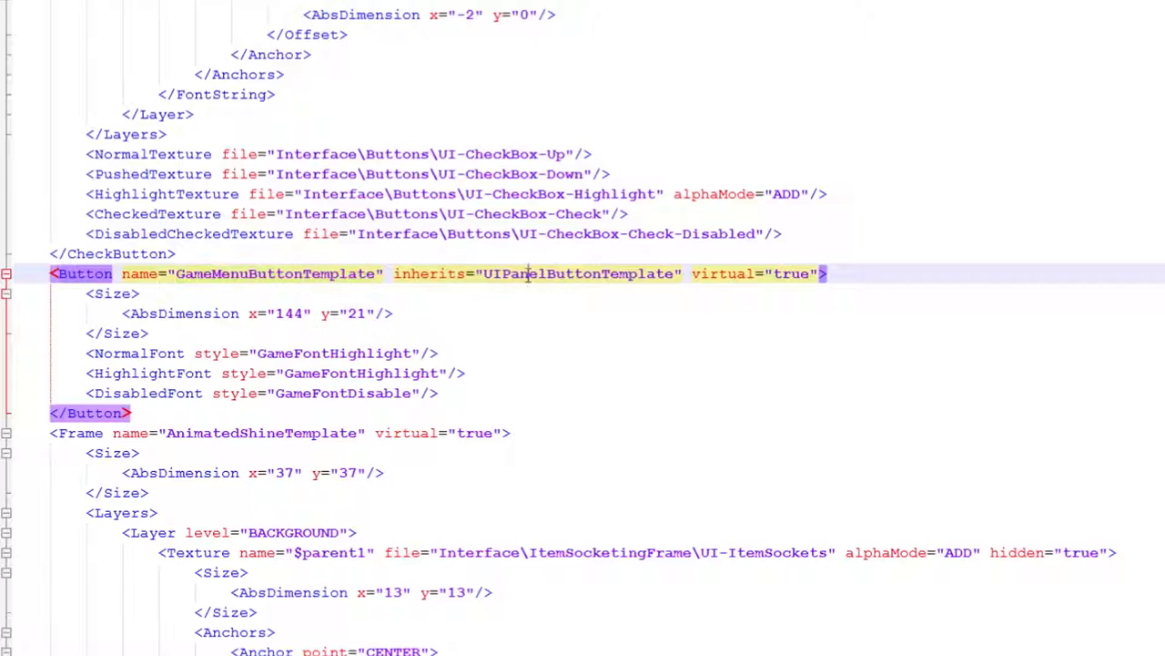
pyautogui.doubleClick(530, 273)
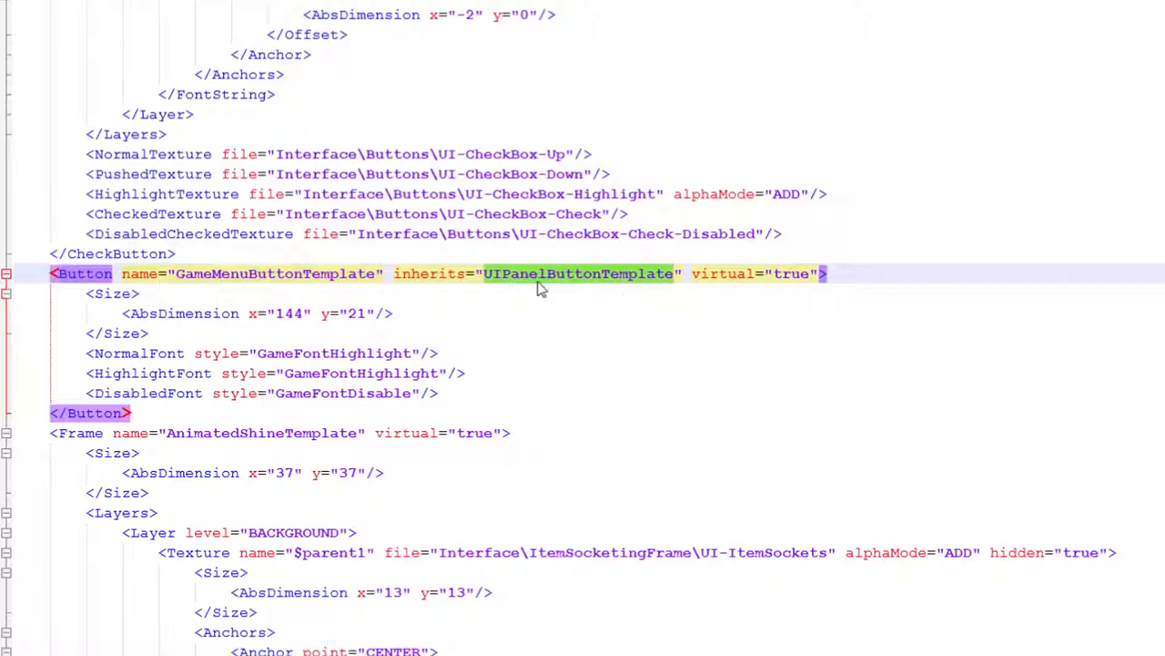
pyautogui.hotkey('ctrl', 'f')
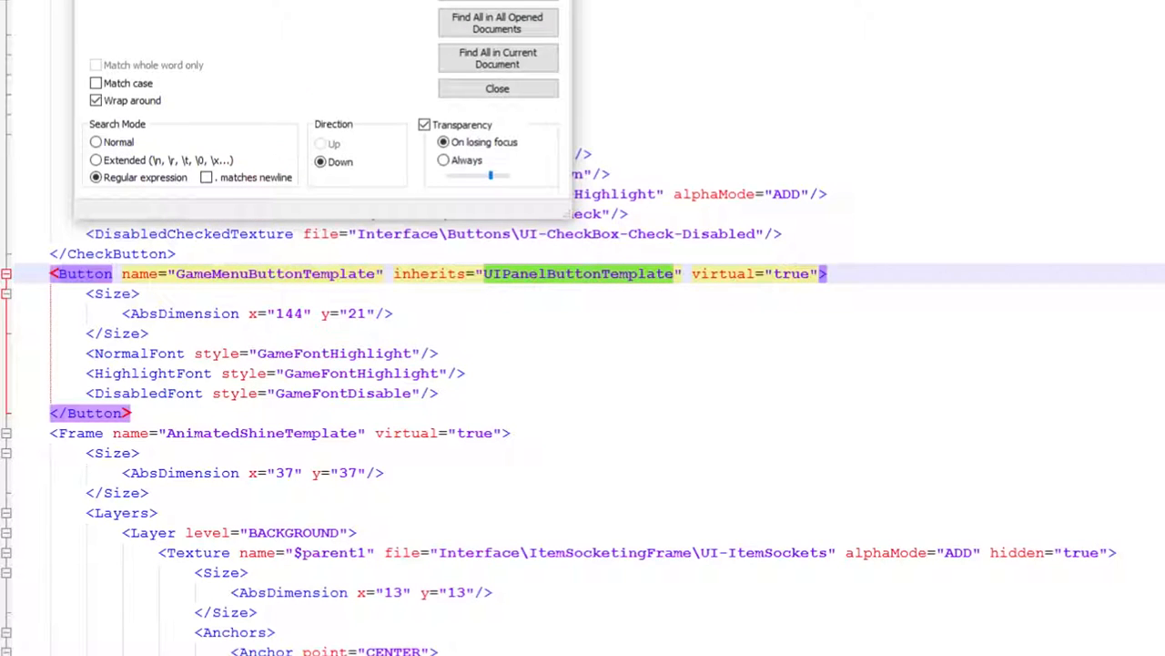
pyautogui.press('Return')
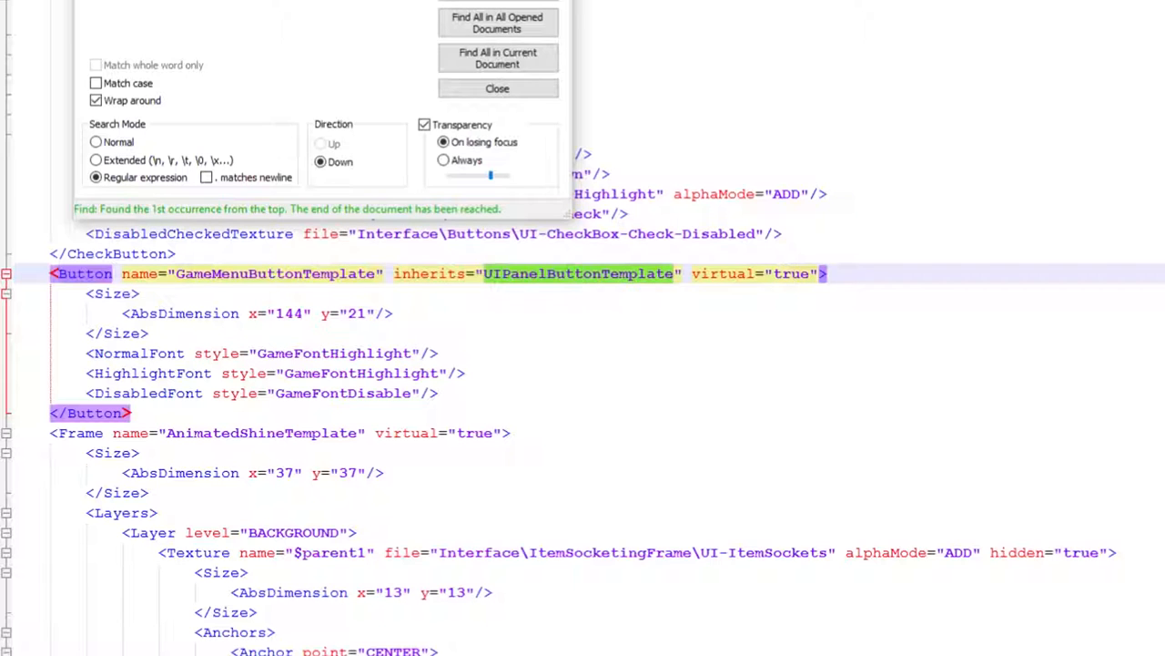
pyautogui.press('Escape')
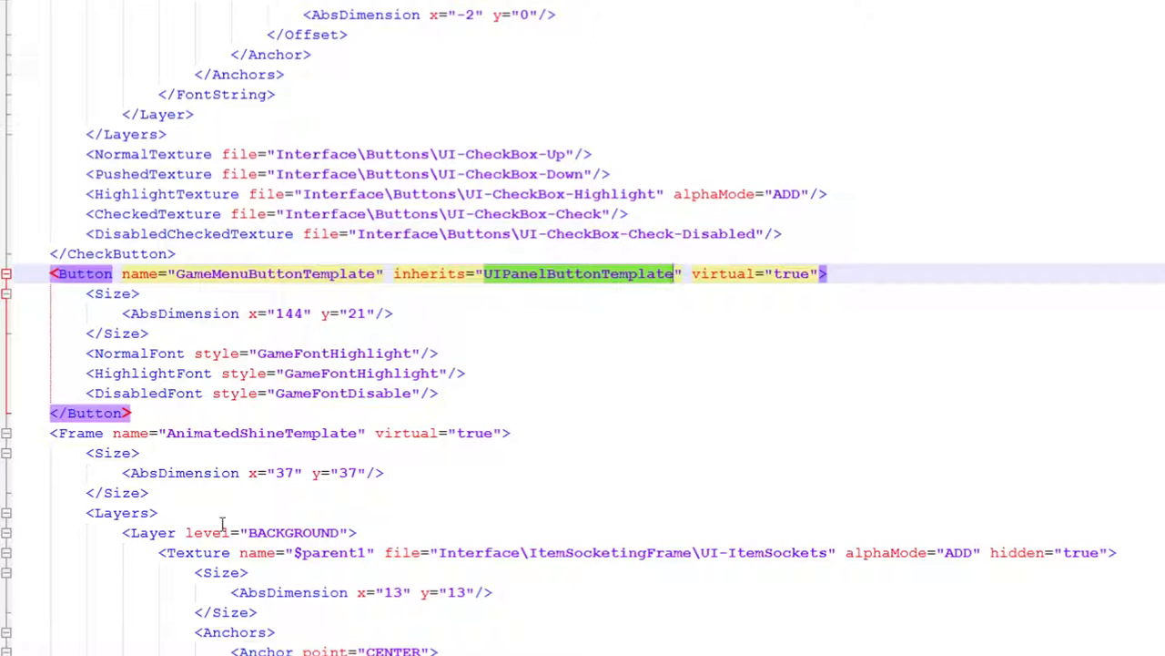
pyautogui.hotkey('alt', 'Tab')
# Browse World of Warcraft > BlizzardInterfaceCode > Interface and look in FrameXML for UIPanelTemplates
pyautogui.click(872, 110)
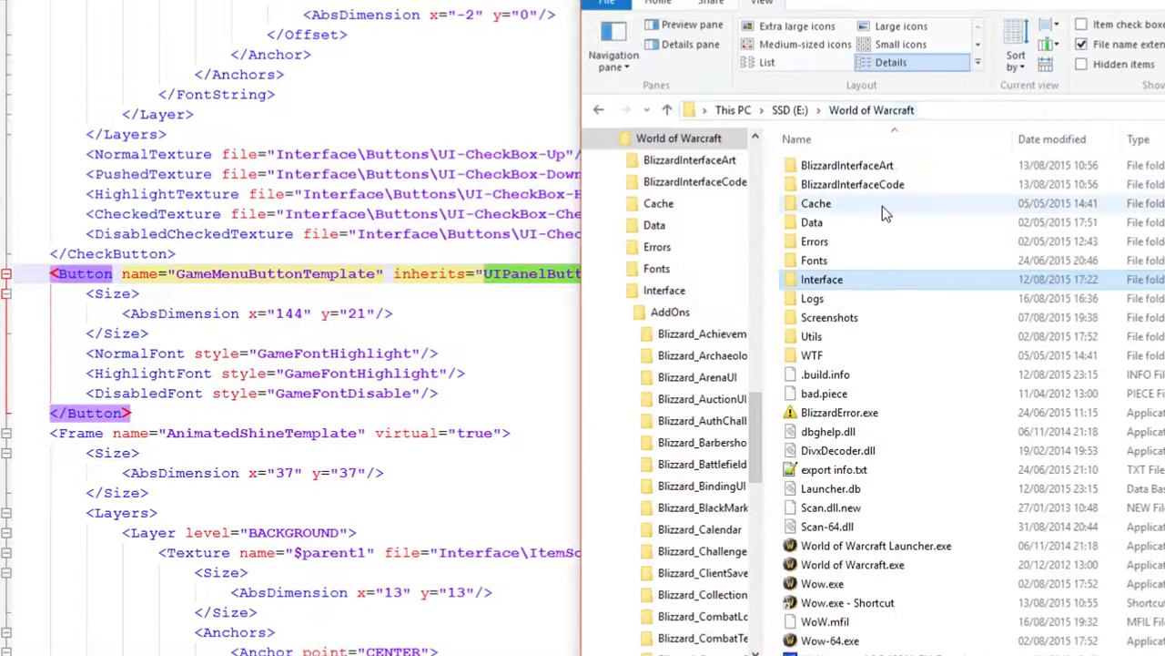
pyautogui.doubleClick(852, 184)
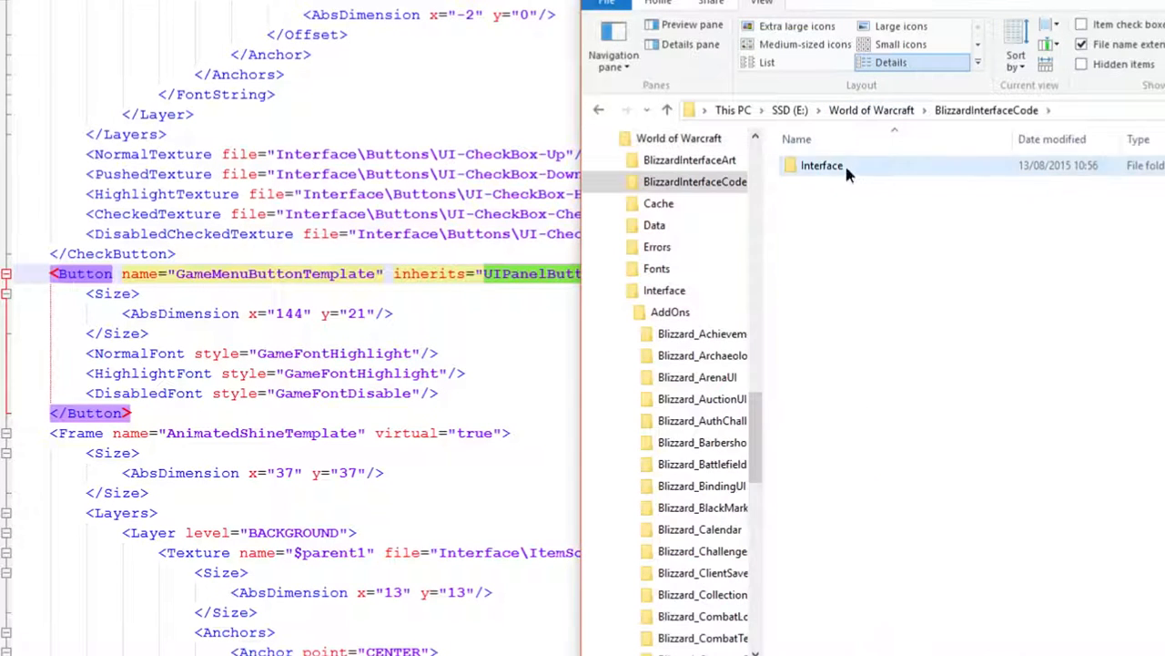
pyautogui.doubleClick(824, 166)
pyautogui.moveTo(683, 273)
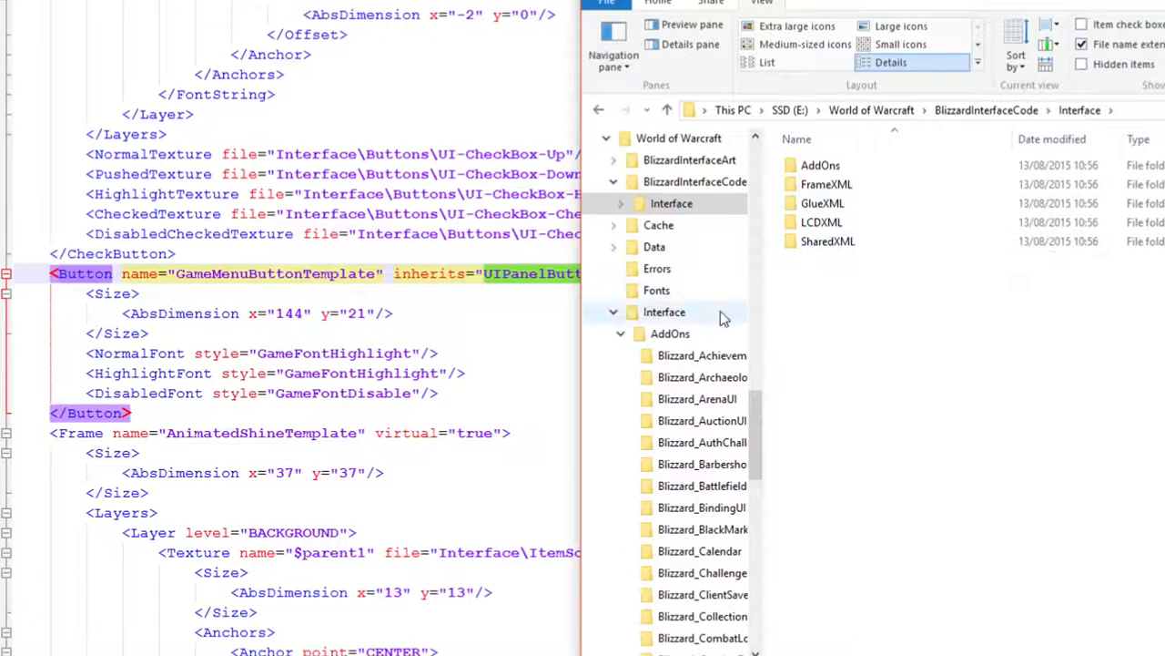
pyautogui.moveTo(756, 9); pyautogui.dragTo(774, 63)
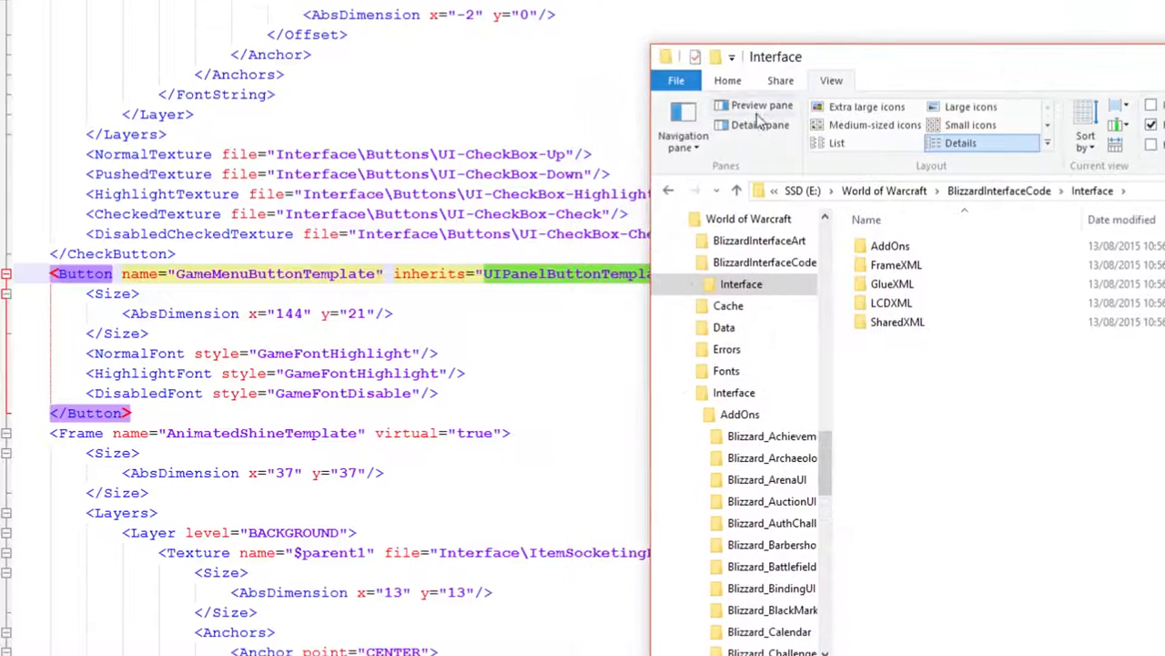
pyautogui.doubleClick(897, 264)
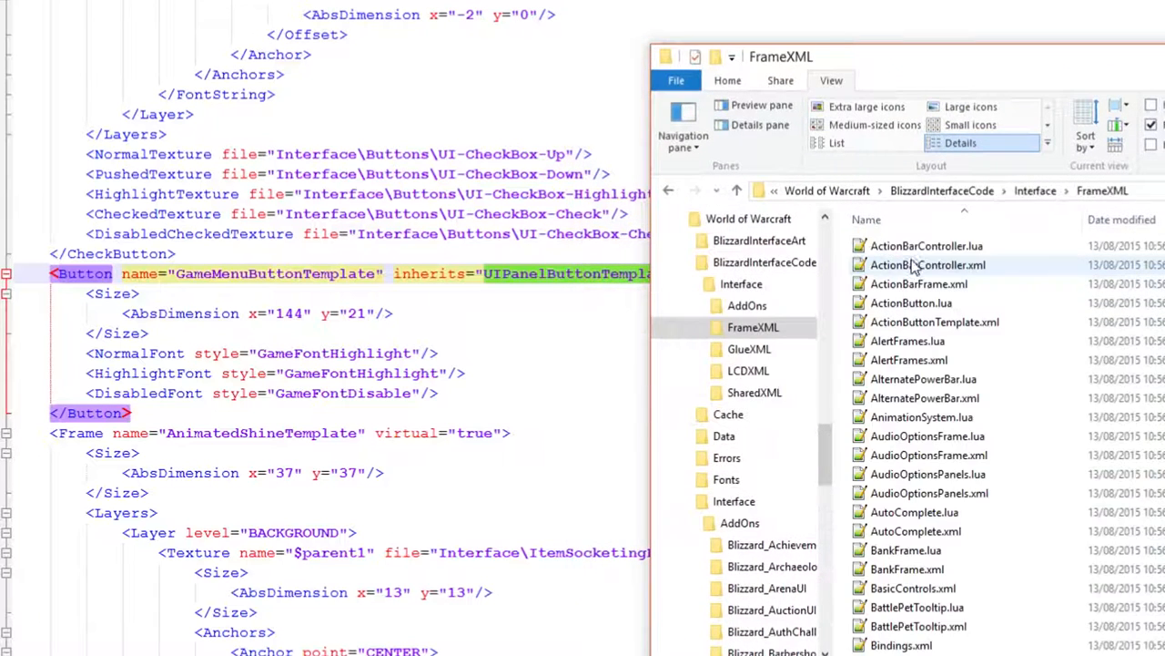
pyautogui.scroll(-3, 915, 291)
pyautogui.write('u')
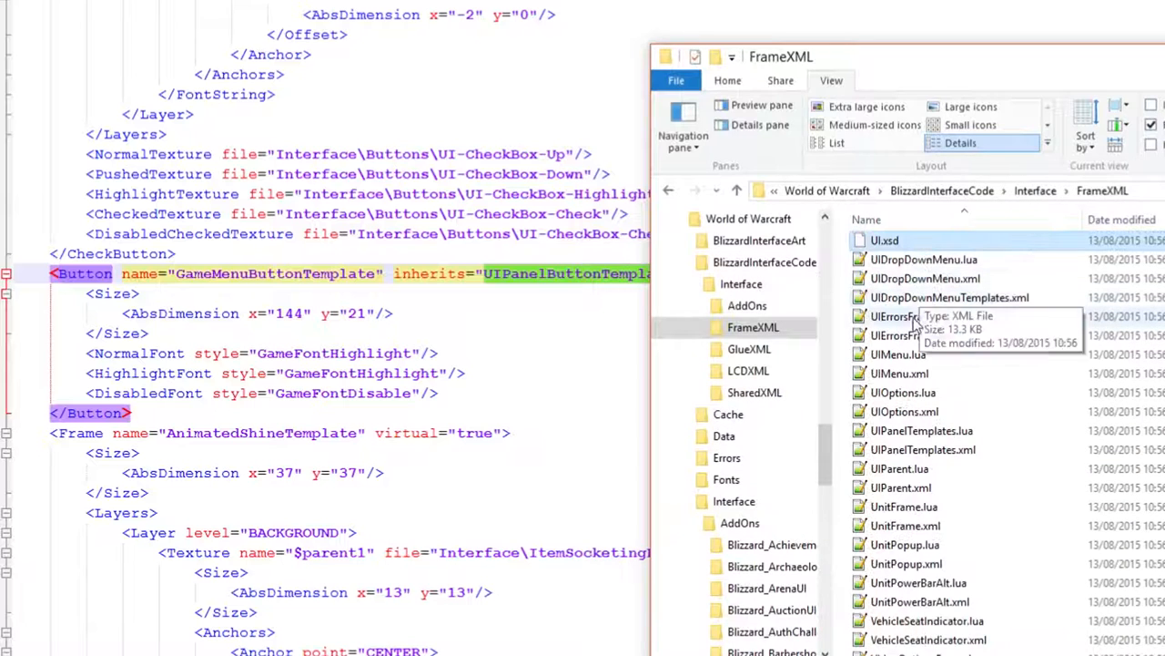
pyautogui.click(923, 430)
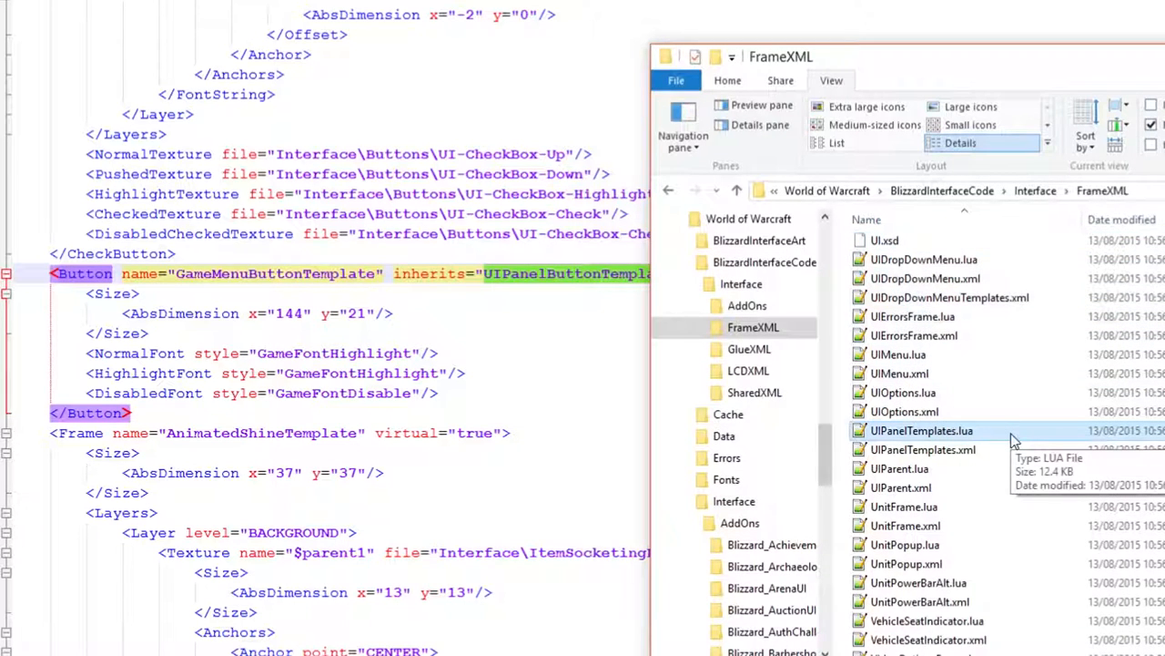
# Go back to Interface, enter SharedXML and open SharedUIPanelTemplates.xml in Notepad++
pyautogui.click(1035, 190)
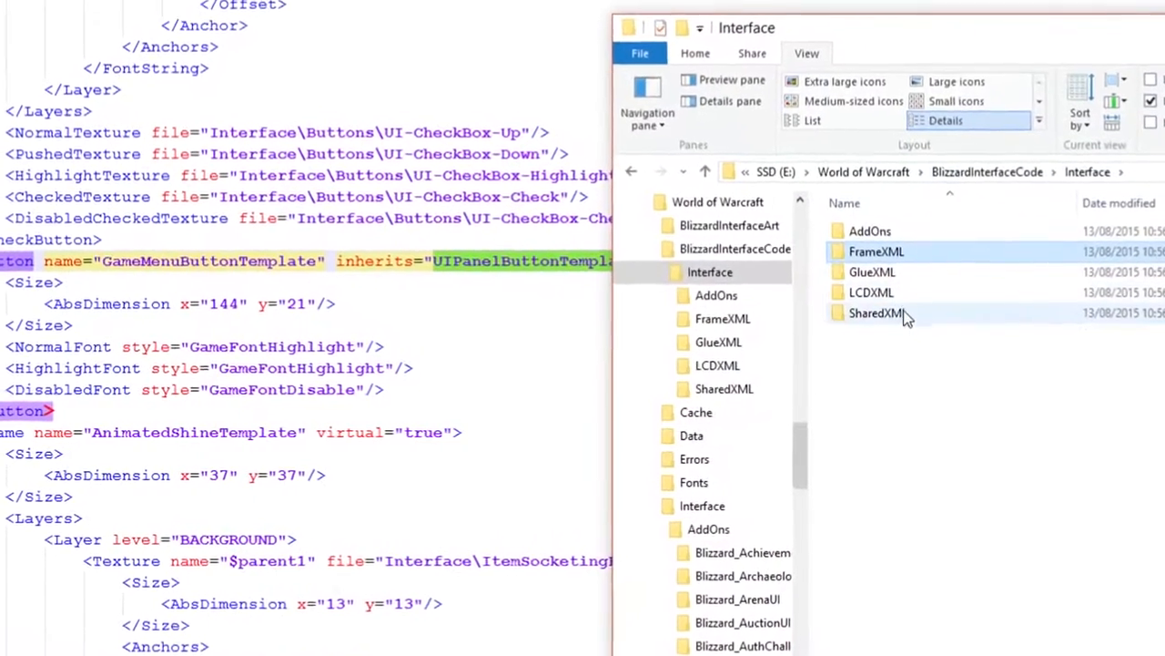
pyautogui.click(904, 315)
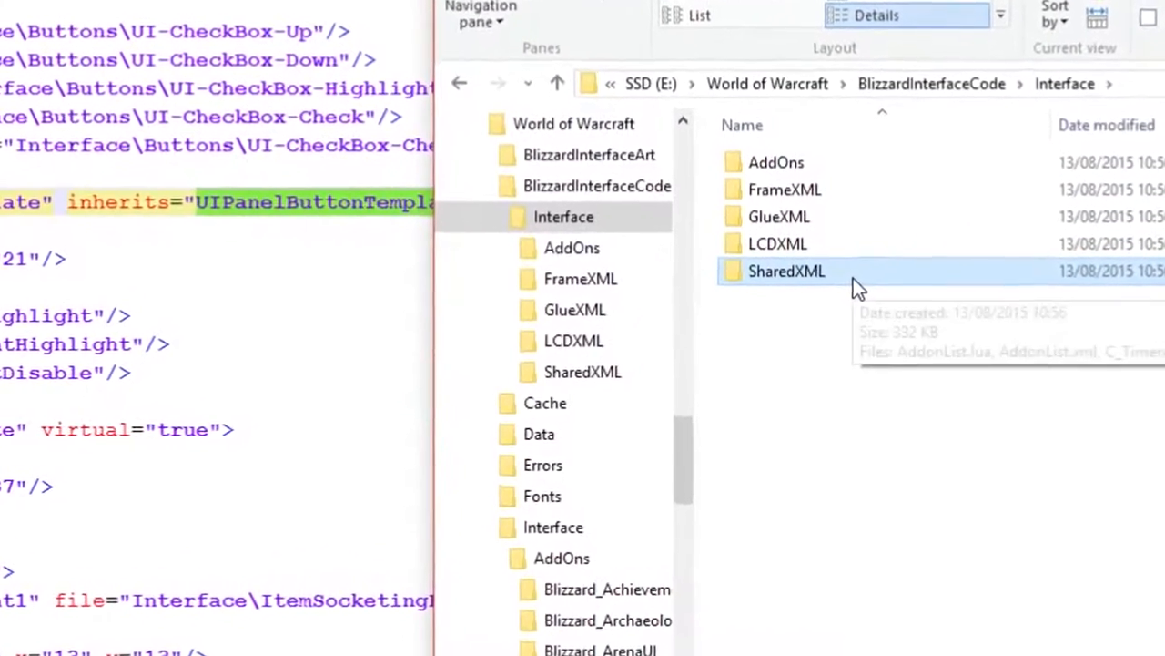
pyautogui.doubleClick(856, 282)
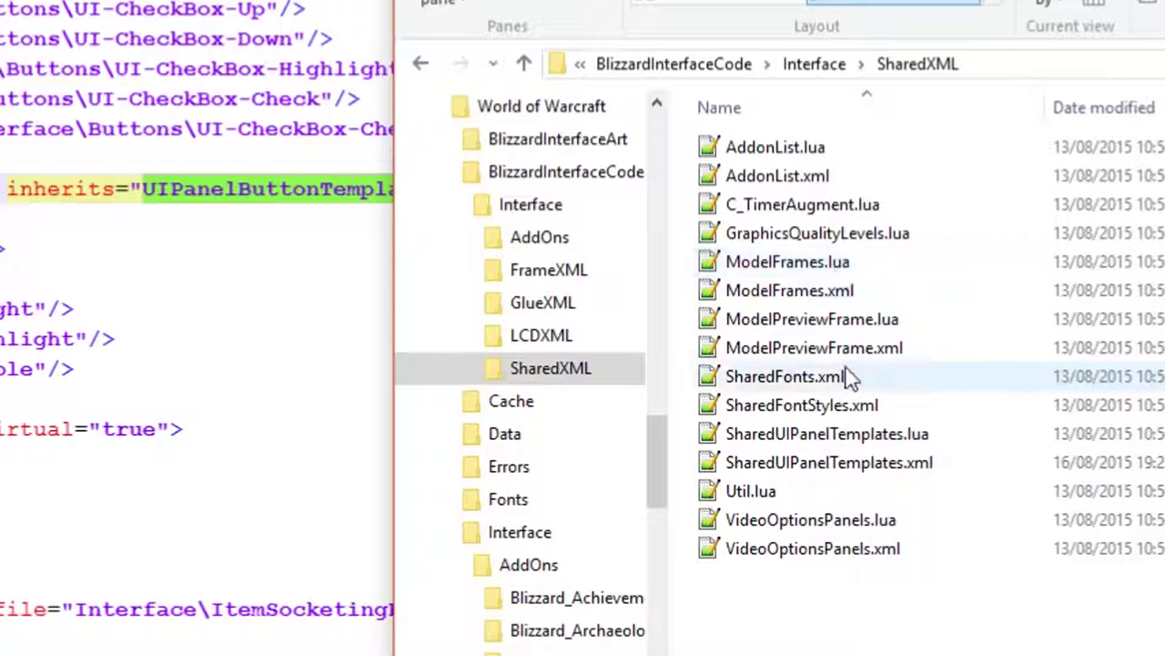
pyautogui.click(822, 460)
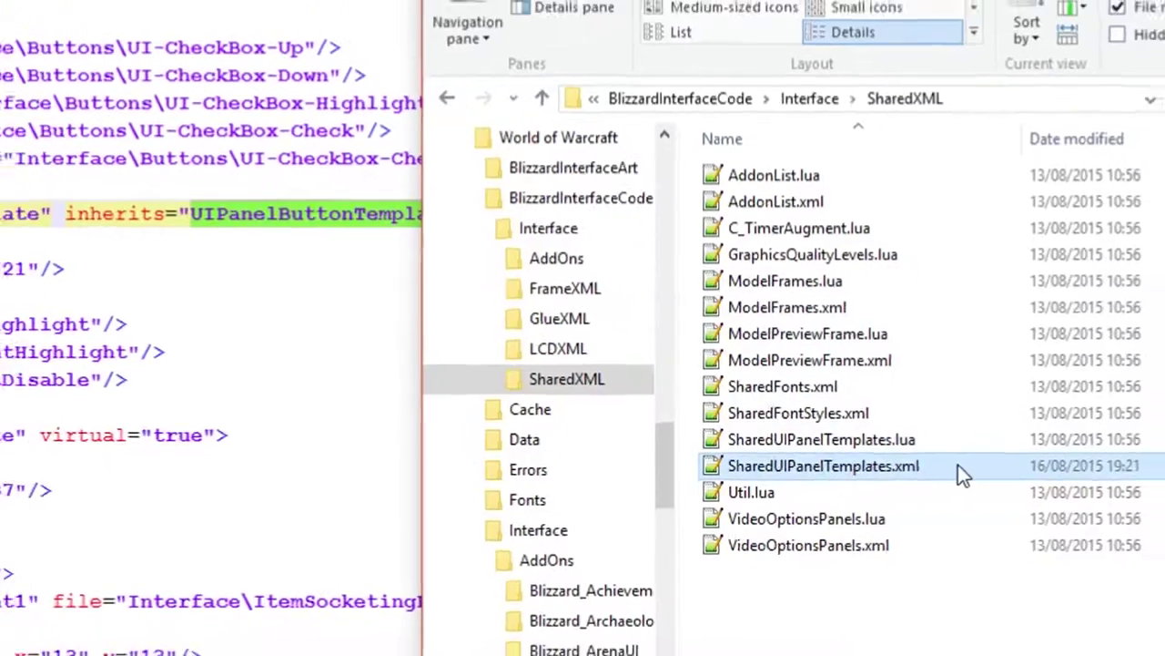
pyautogui.doubleClick(957, 465)
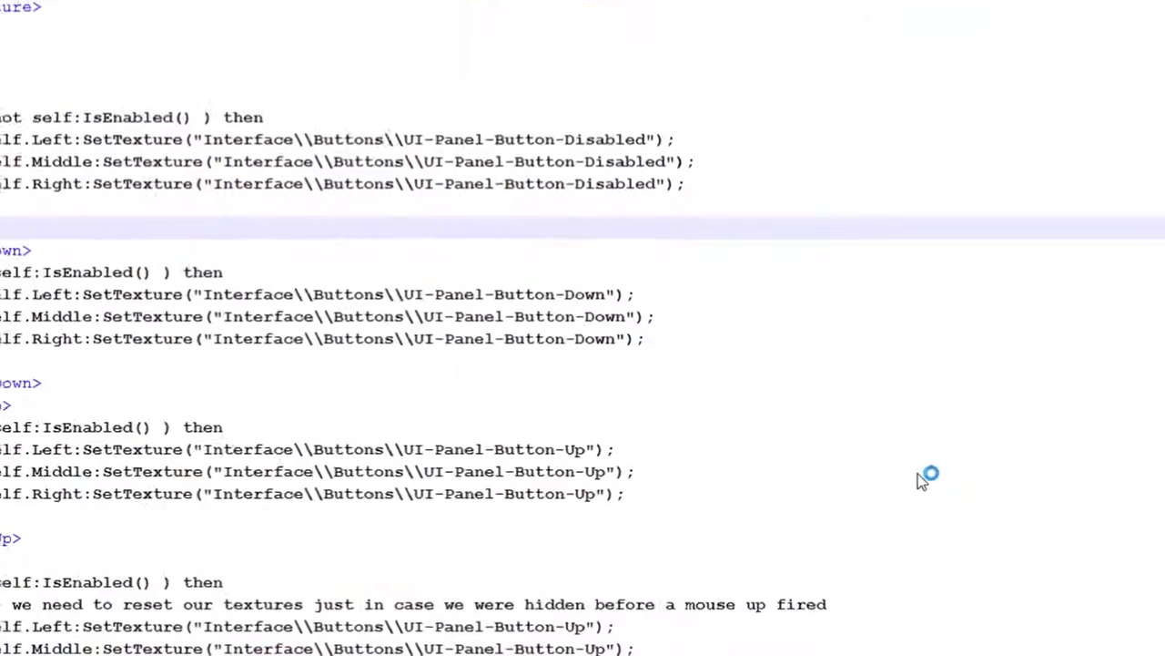
pyautogui.scroll(3, 335, 213)
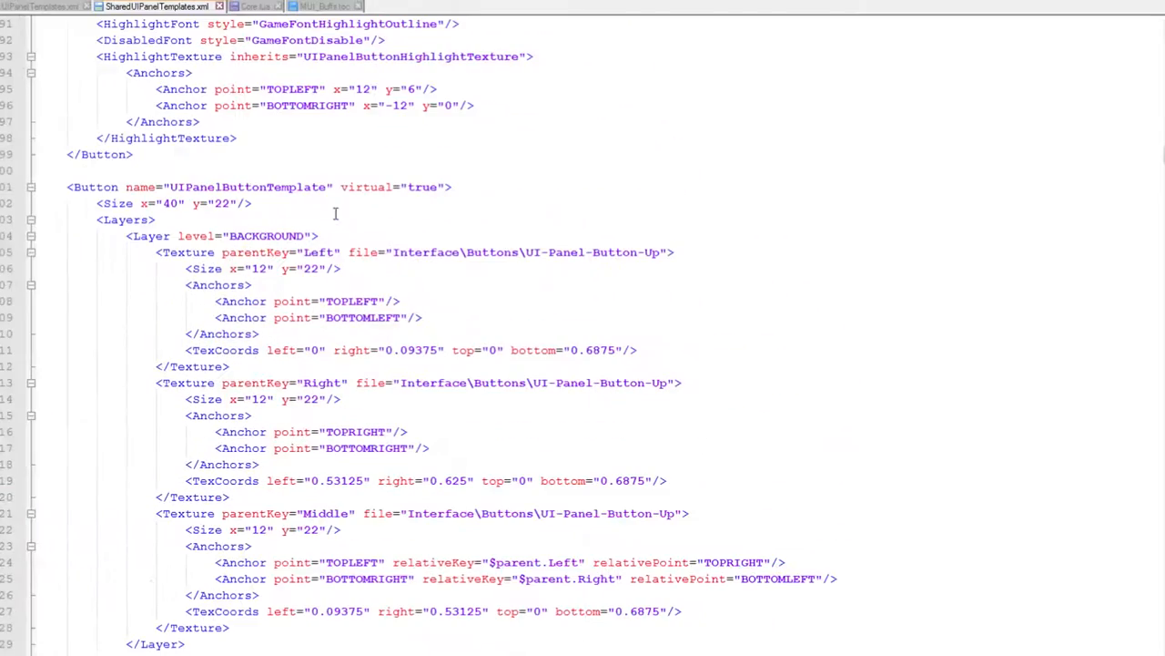
# Space out the OnDisable/OnEnable blocks and add a '<!-- CONTROLS GREYING OUT -->' comment above them
pyautogui.doubleClick(271, 186)
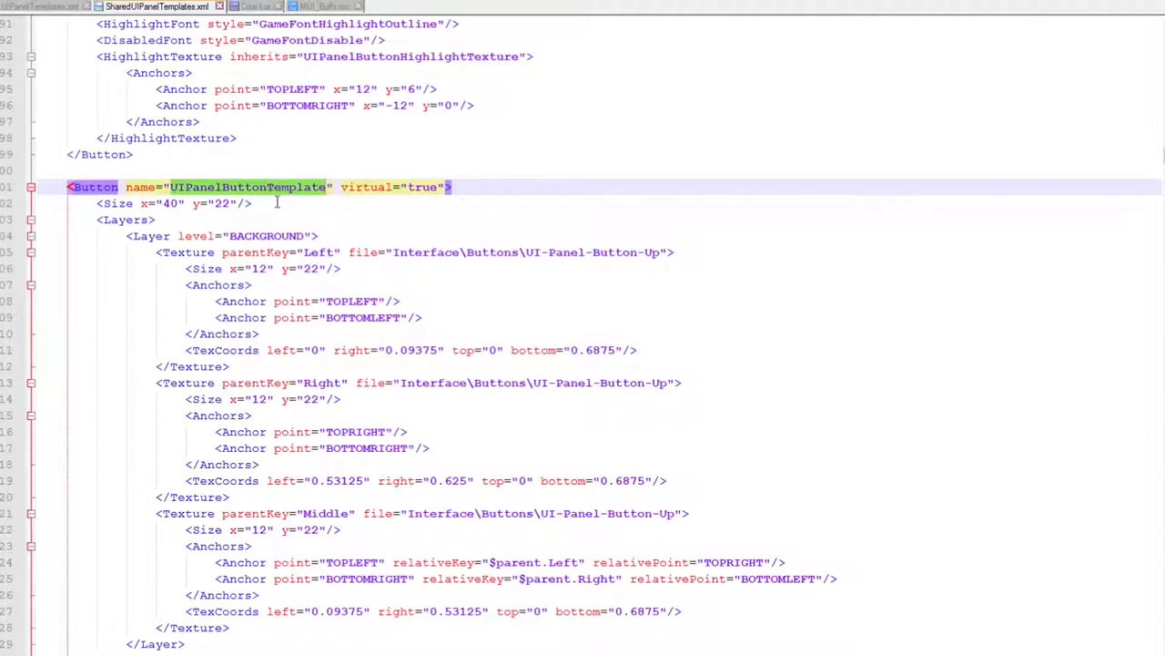
pyautogui.scroll(-7, 81, 225)
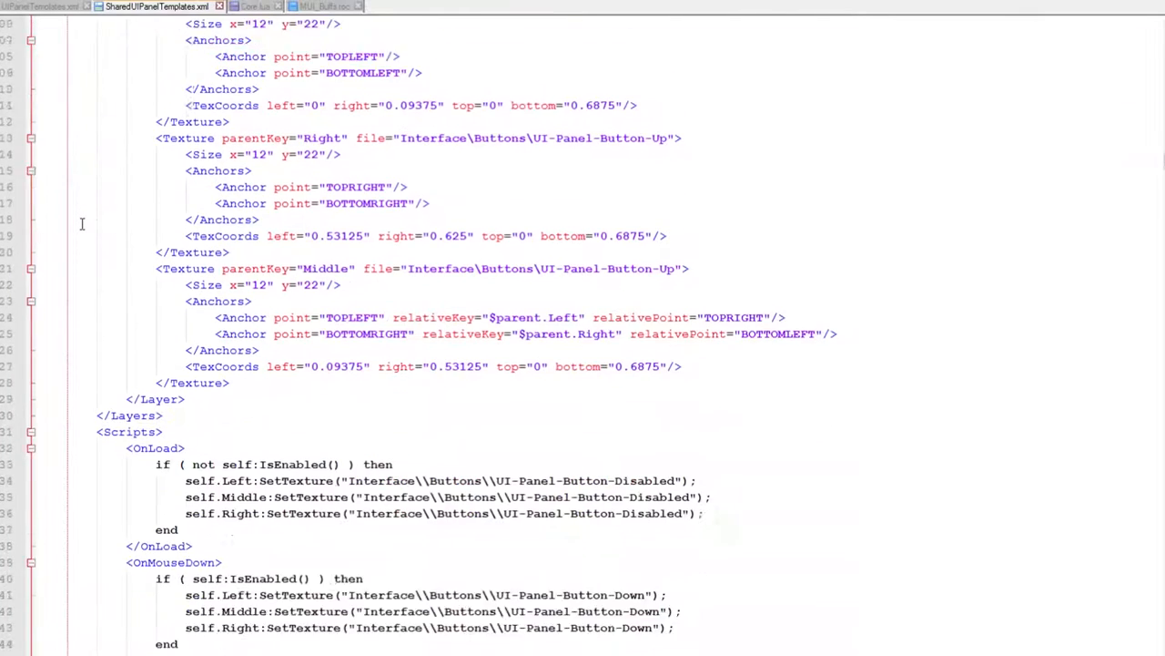
pyautogui.scroll(-3, 81, 225)
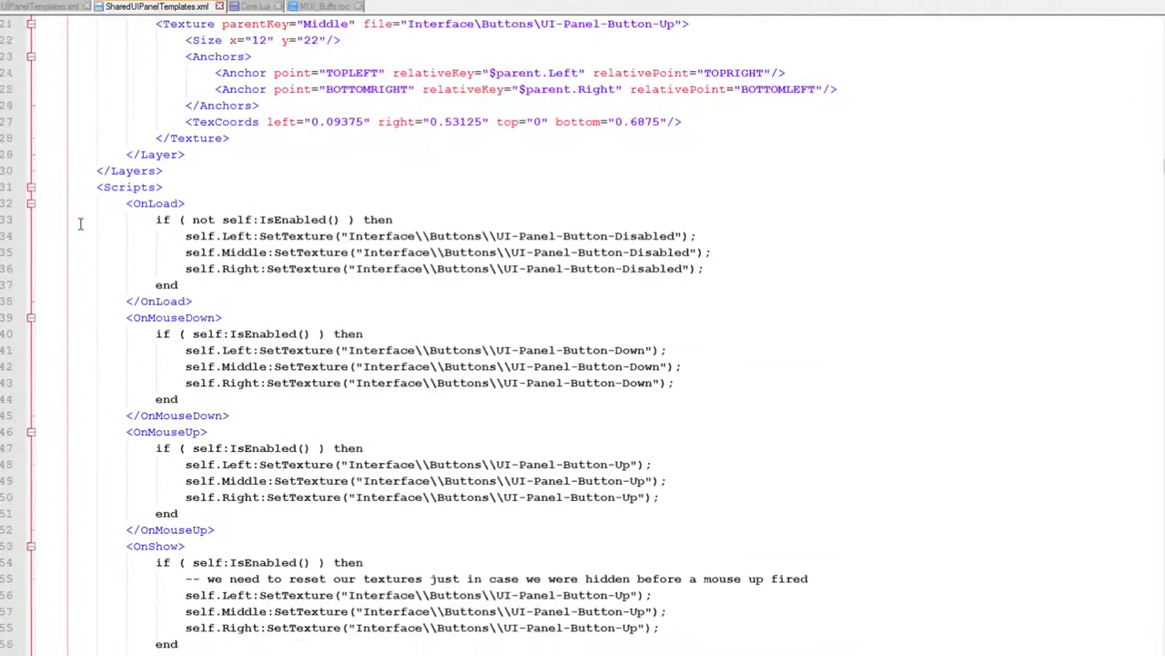
pyautogui.scroll(-3, 80, 224)
pyautogui.scroll(-3, 77, 227)
pyautogui.scroll(-3, 74, 231)
pyautogui.scroll(-3, 71, 235)
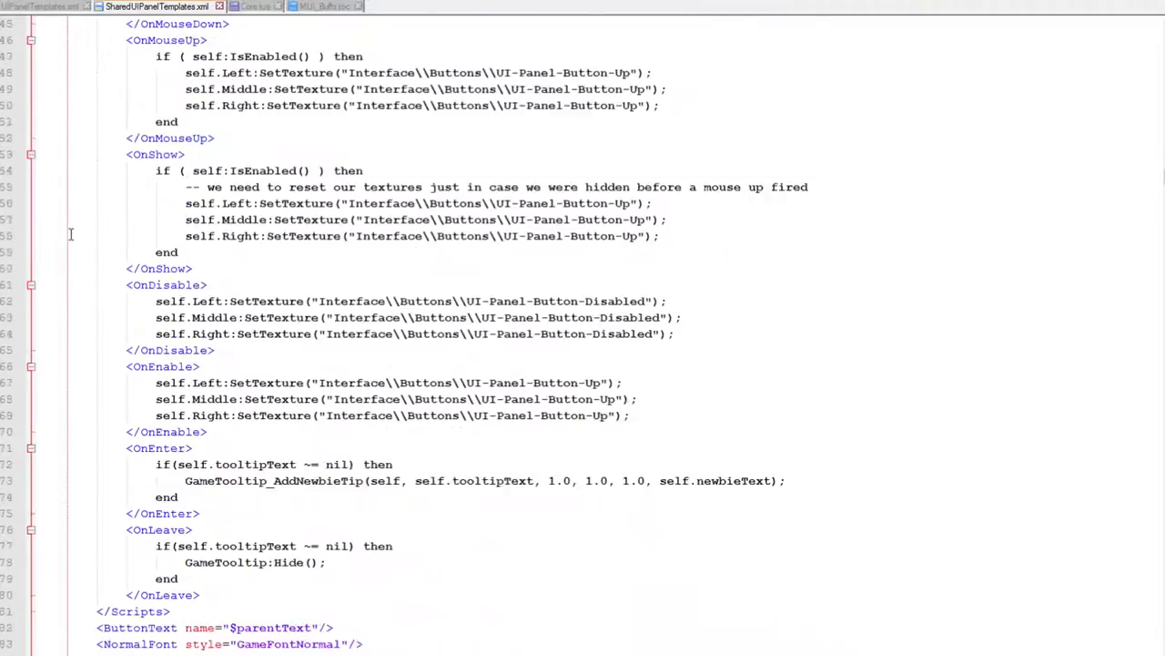
pyautogui.click(167, 285)
pyautogui.scroll(-3, 182, 301)
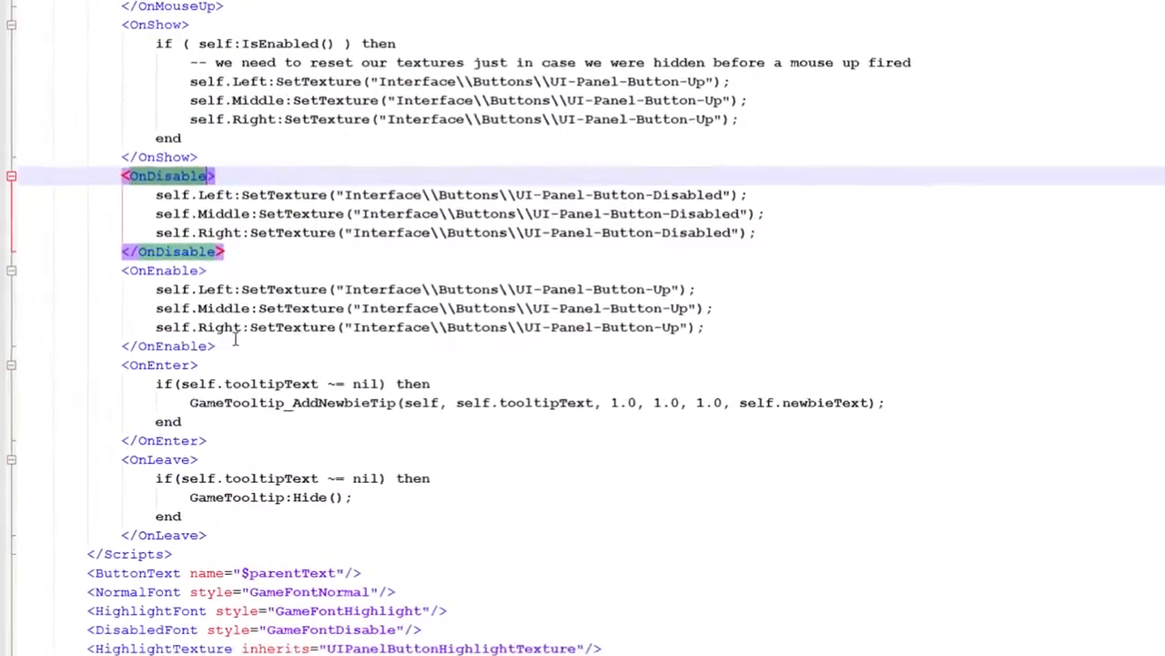
pyautogui.moveTo(228, 346); pyautogui.dragTo(232, 157)
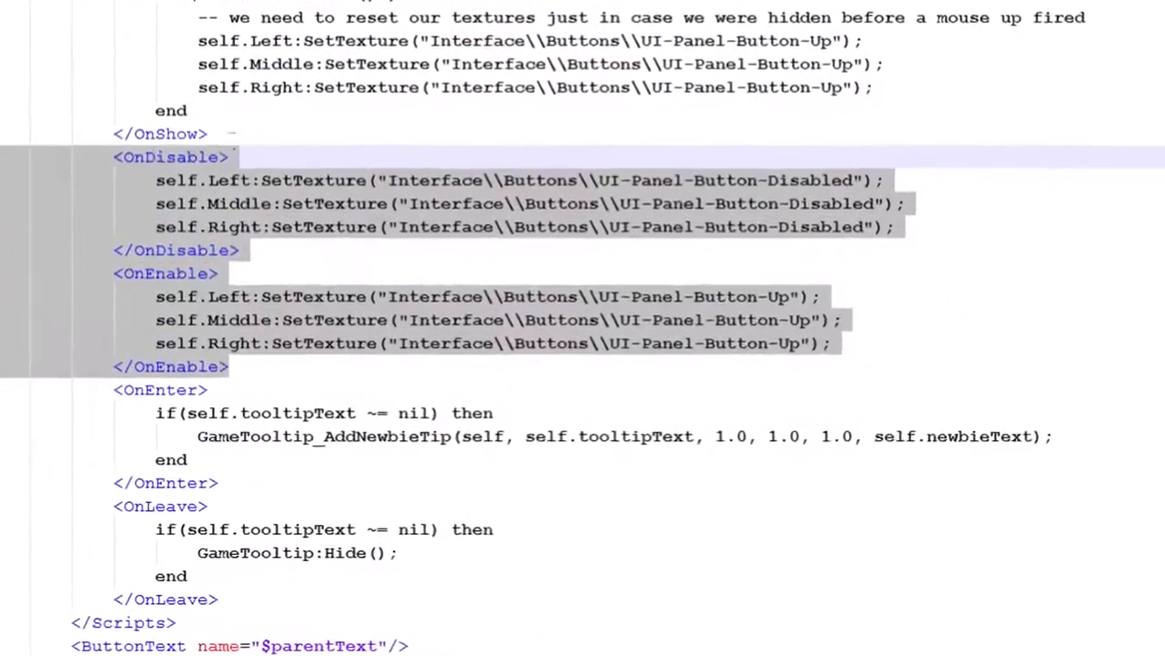
pyautogui.click(211, 134)
pyautogui.press('Return')
pyautogui.click(238, 391)
pyautogui.press('Return')
pyautogui.press('Return')
pyautogui.press('Return')
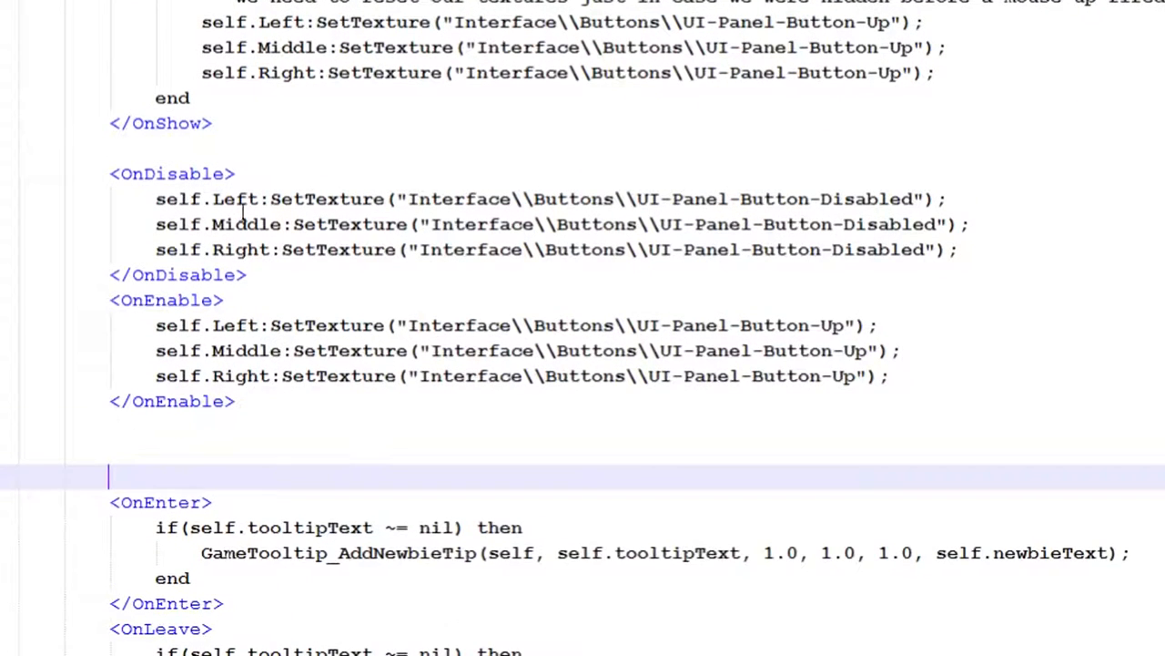
pyautogui.click(244, 146)
pyautogui.press('Return')
pyautogui.press('Return')
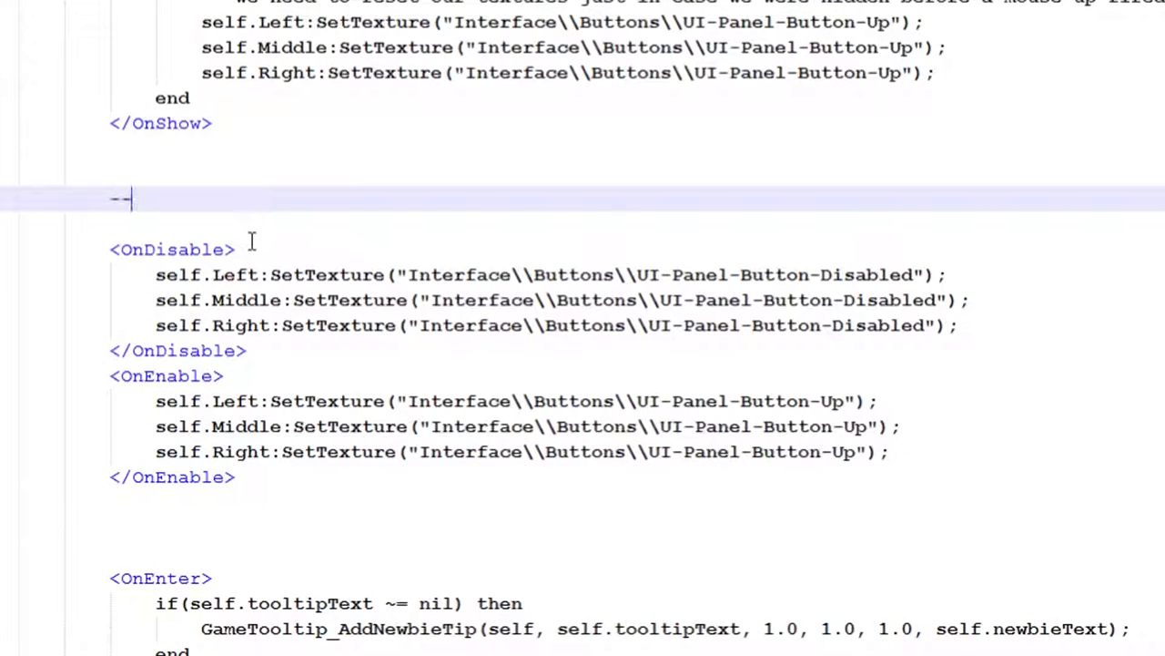
pyautogui.write('!')
pyautogui.write('-- CONTRO')
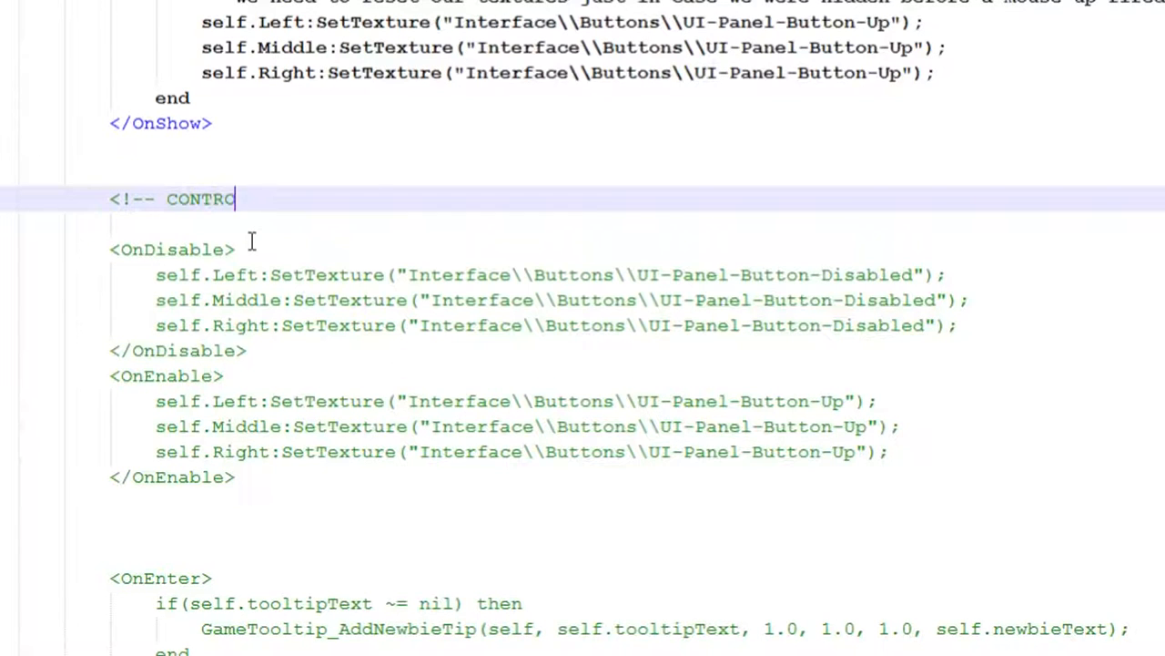
pyautogui.write('LS GREYING O')
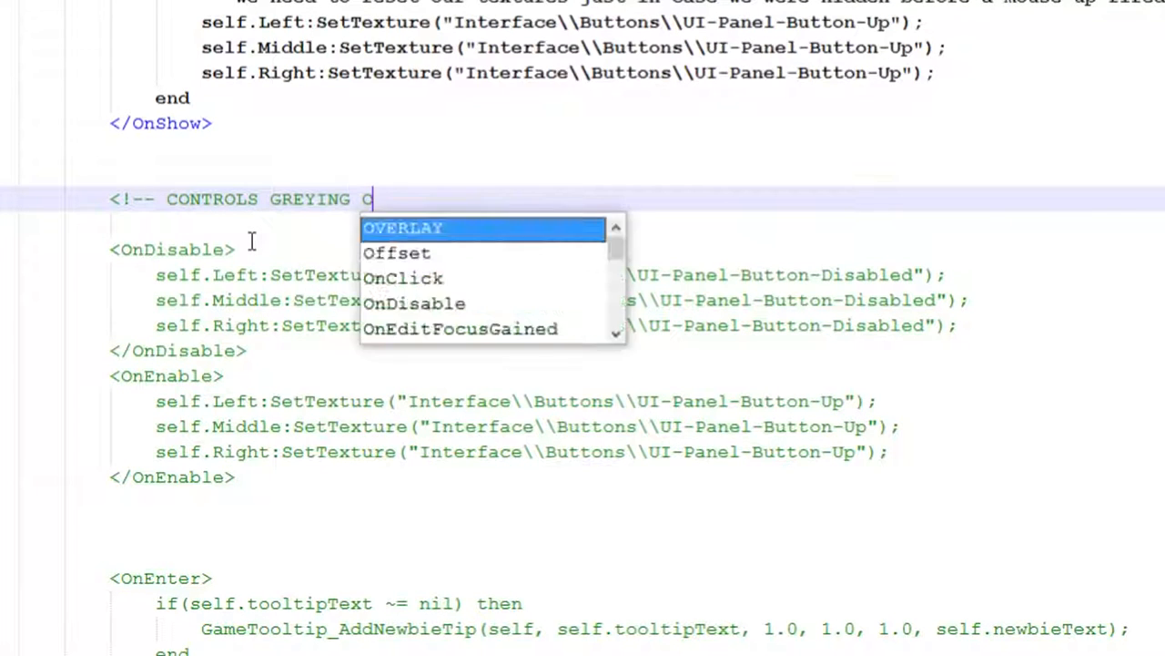
pyautogui.write('UT ')
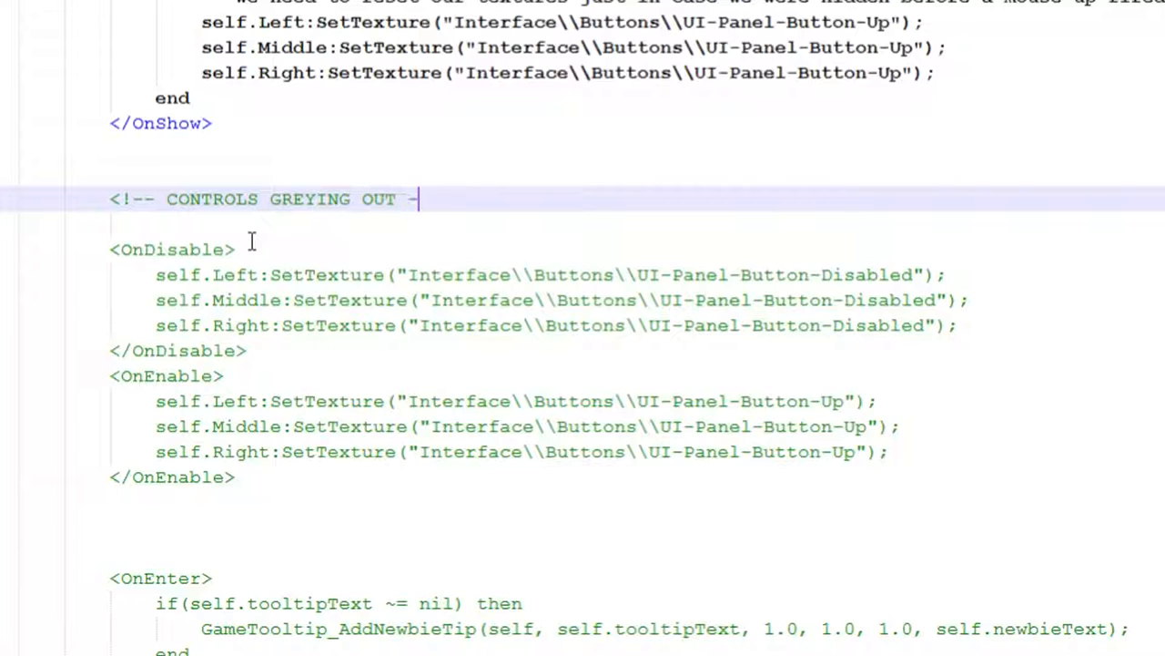
pyautogui.write('-->')
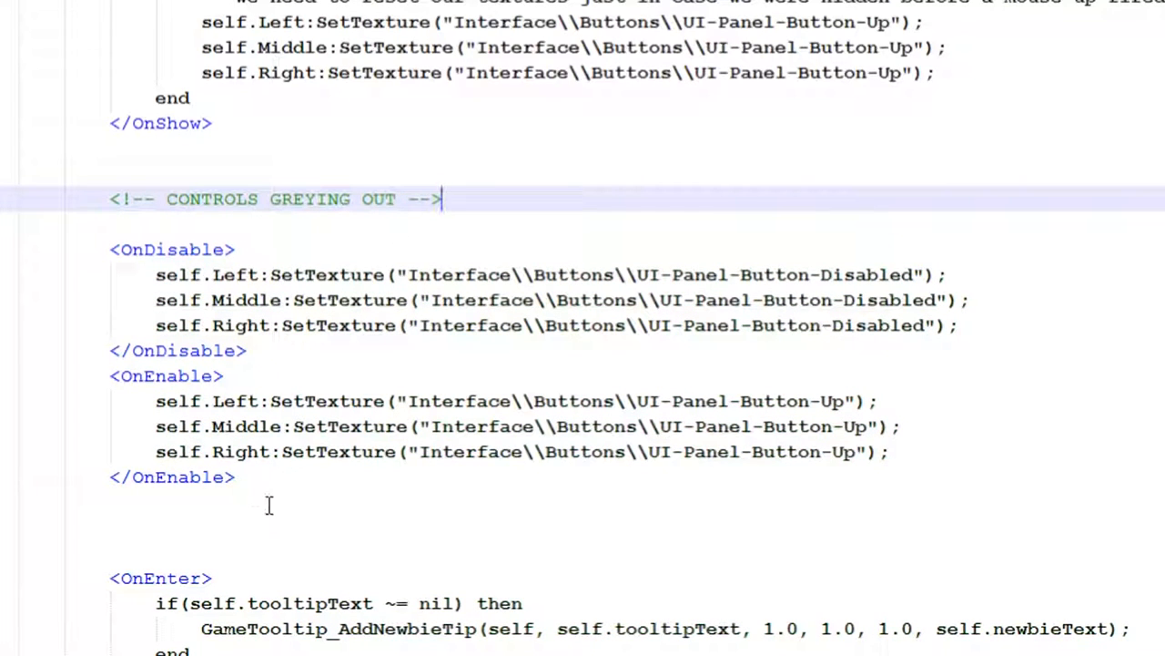
pyautogui.doubleClick(226, 401)
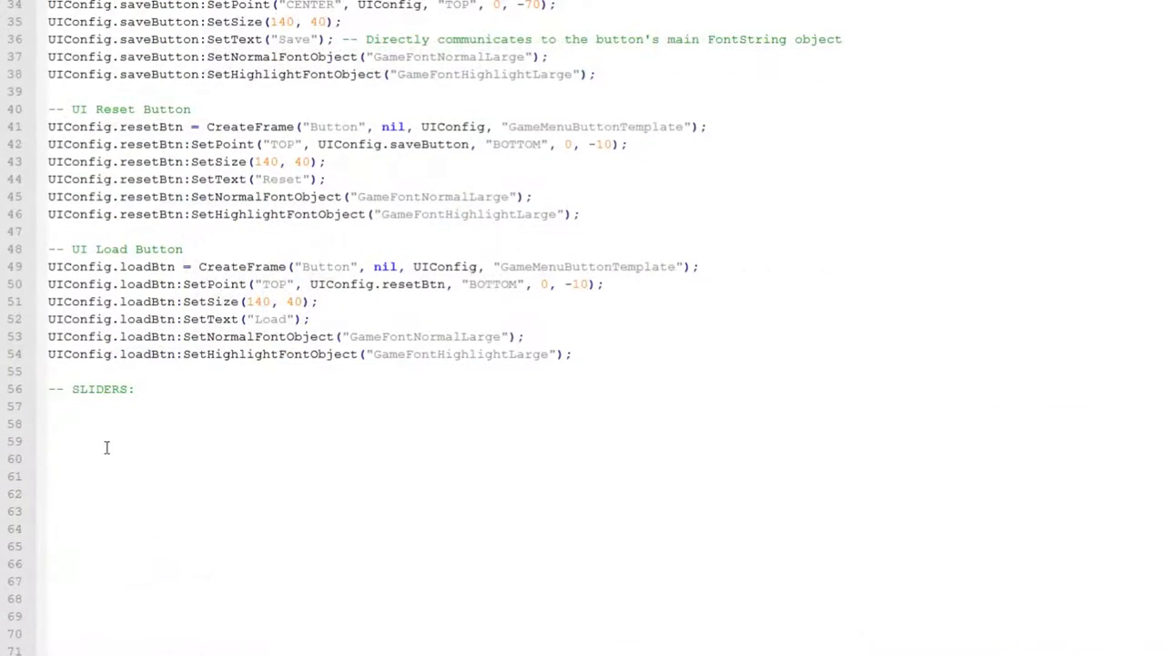
# Paste the slider code under the SLIDERS heading and add trailing comments to slider1's SetValue lines
pyautogui.click(141, 389)
pyautogui.write('!')
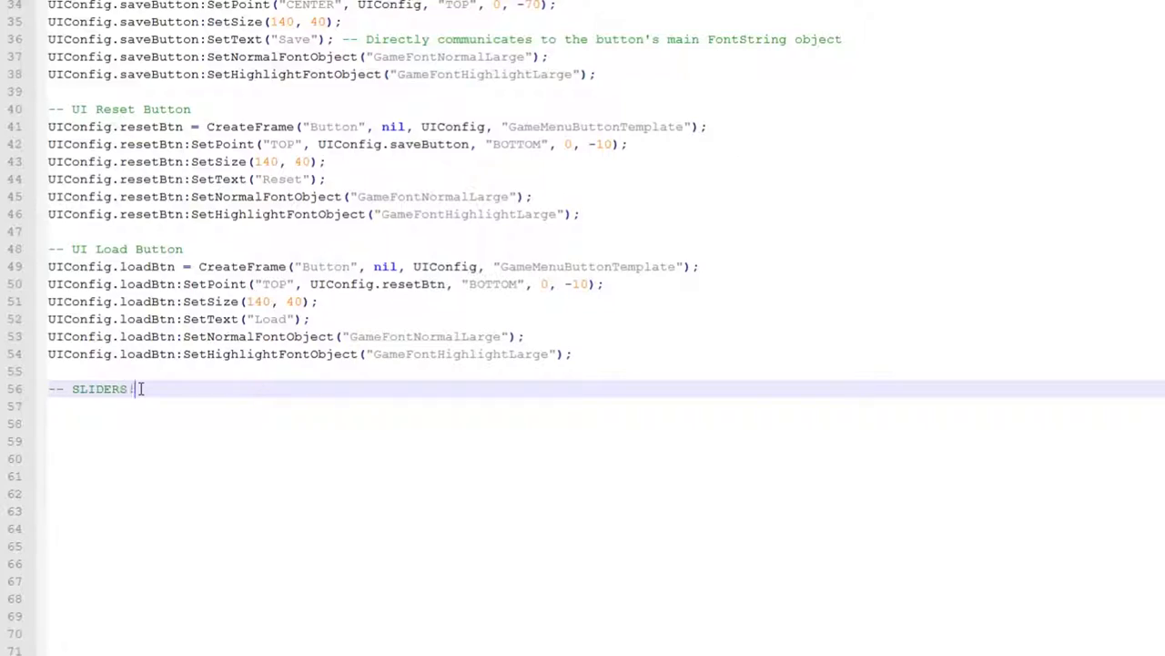
pyautogui.write('-- Slider1: UIConfig.slider1 = CreateFrame("Slider", nil, UIConfig, "OptionsSliderTemplate"); UIConfig.slider1:SetPoint("TOP", UIConfig.loadBtn, "BOTTOM", 0, -20); UIConfig.slider1:SetMinMaxValues(1, 100) UIConfig.slider1:SetValue(50); UIConfig.slider1:SetValueStep(30); UIConfig.slider1:SetObeyStepOnDrag(true); --UIConfig.slider1:SetOrientation("VERTICAL")  -- Slider2: UIConfig.slider2 = CreateFrame("Slider", nil, UIConfig, "OptionsSliderTemplate"); UIConfig.slider2:SetPoint("TOP", UIConfig.slider1, "BOTTOM", 0, -20); UIConfig.slider2:SetValueStep(1); UIConfig.slider2:SetMinMaxValues(1, 100) UIConfig.slider2:SetValue(40);')
pyautogui.scroll(-4, 302, 498)
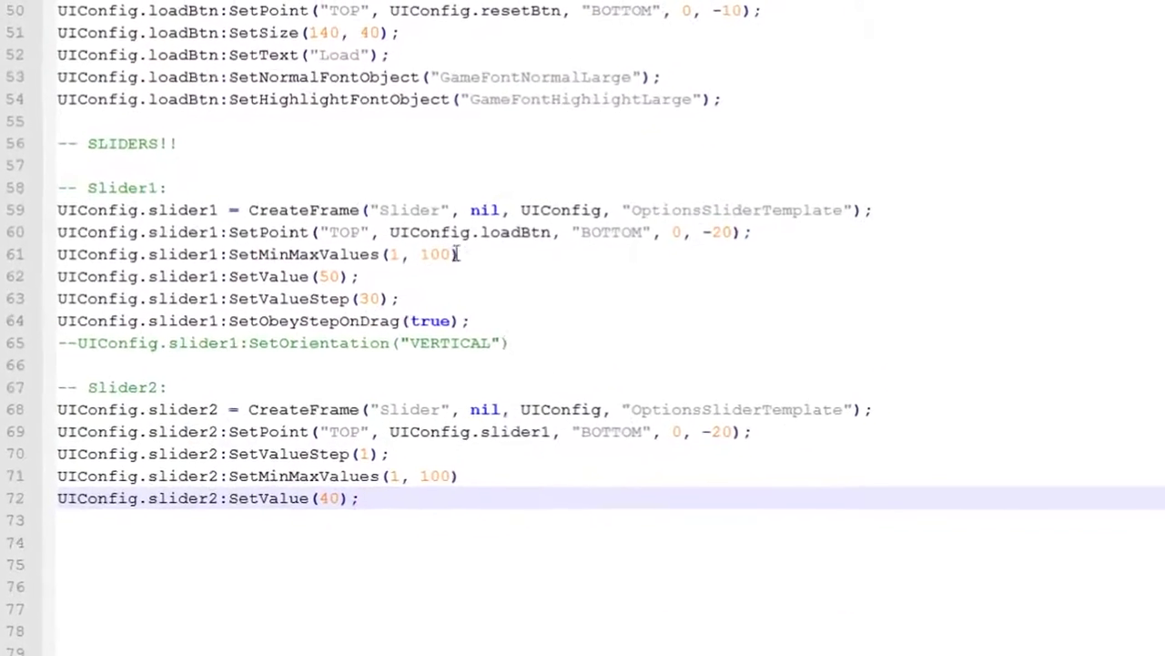
pyautogui.doubleClick(301, 254)
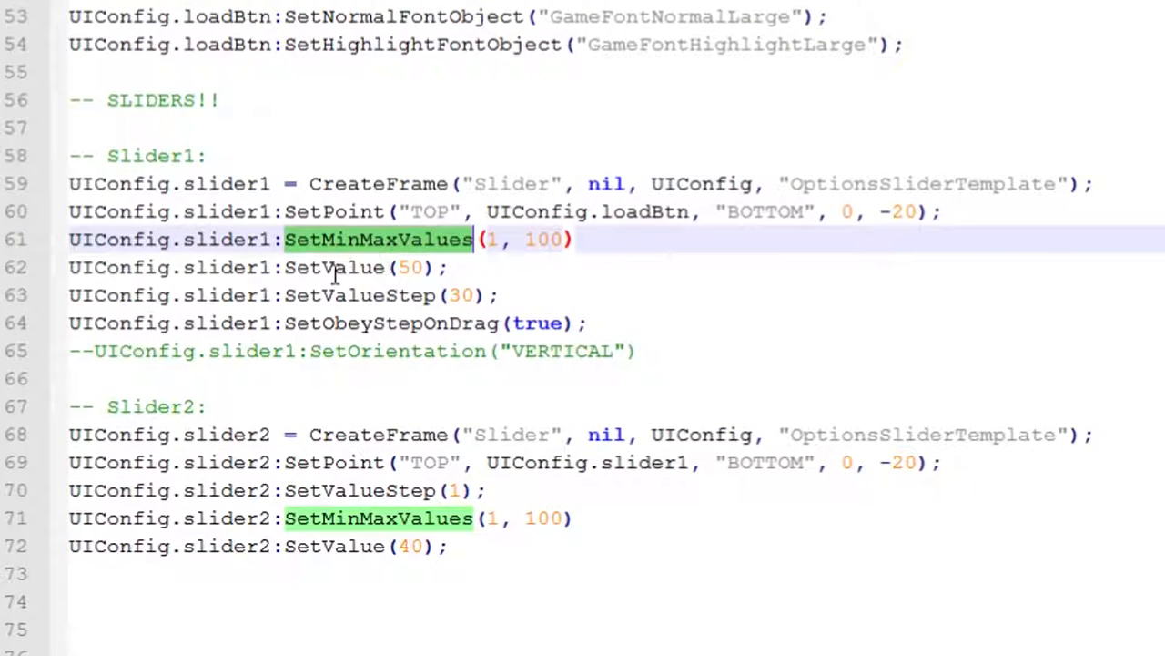
pyautogui.click(414, 267)
pyautogui.click(436, 294)
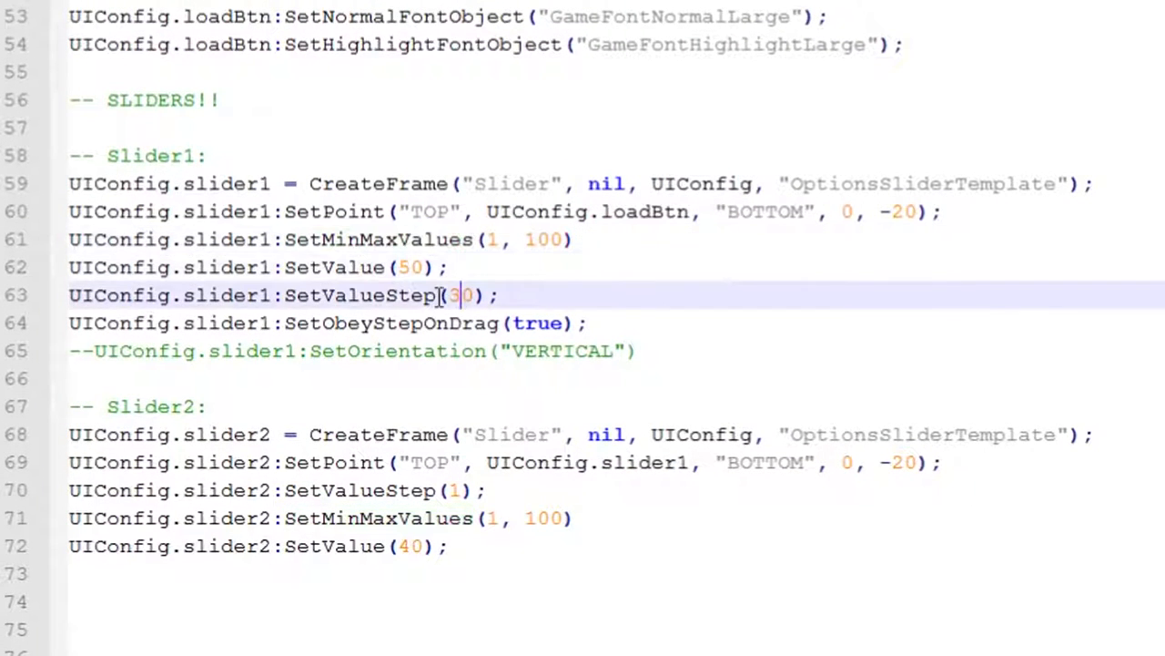
pyautogui.doubleClick(426, 294)
pyautogui.hotkey('ctrl', 'c')
pyautogui.click(461, 267)
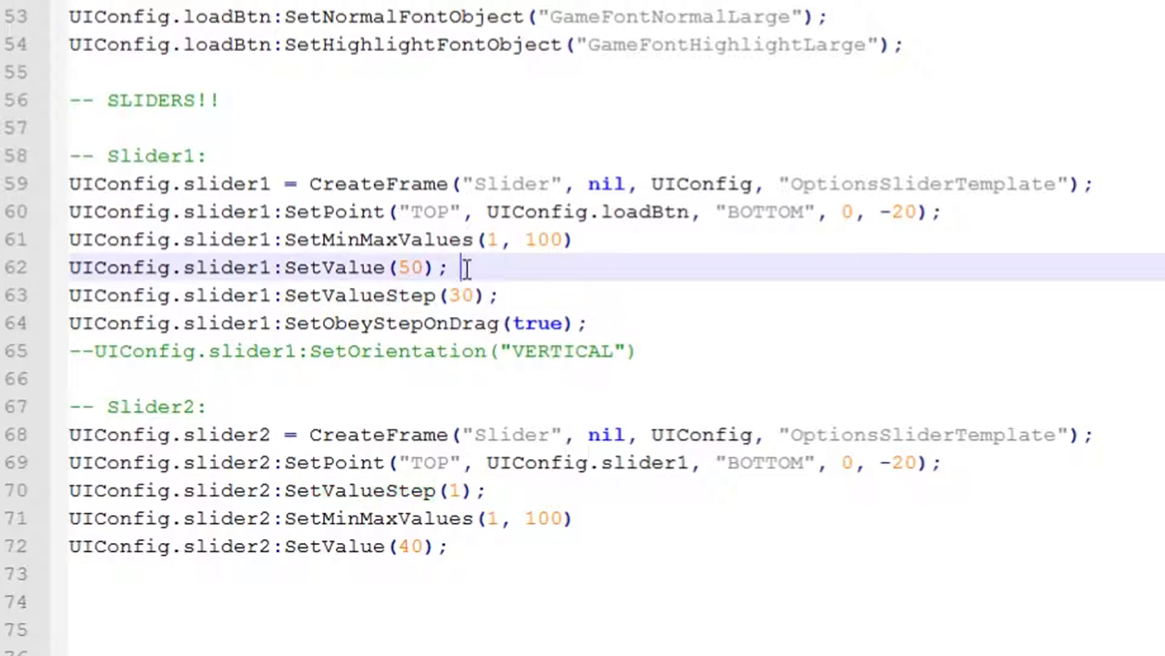
pyautogui.write('-- Def')
pyautogui.write('ault value to s')
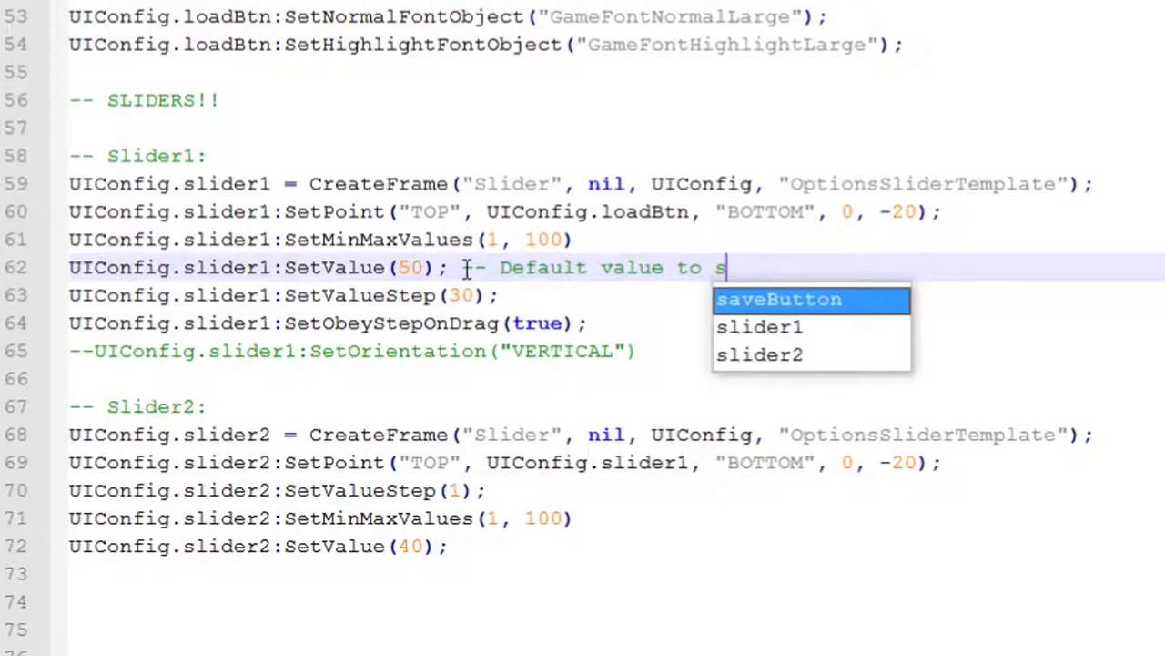
pyautogui.write('tart off with')
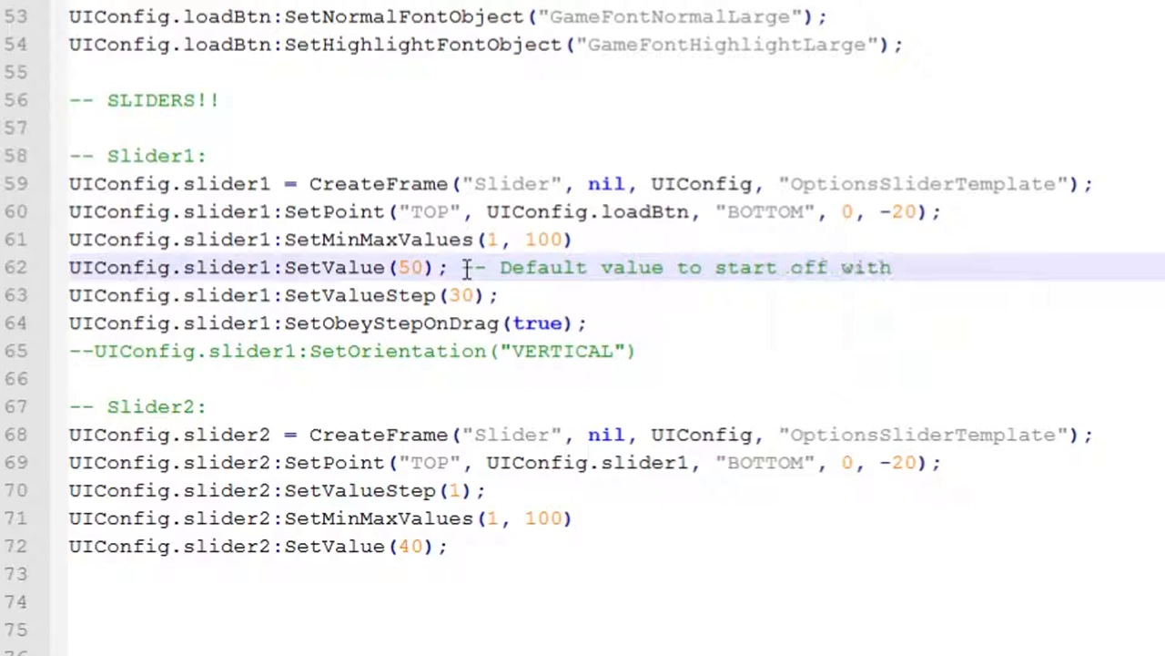
pyautogui.click(572, 323)
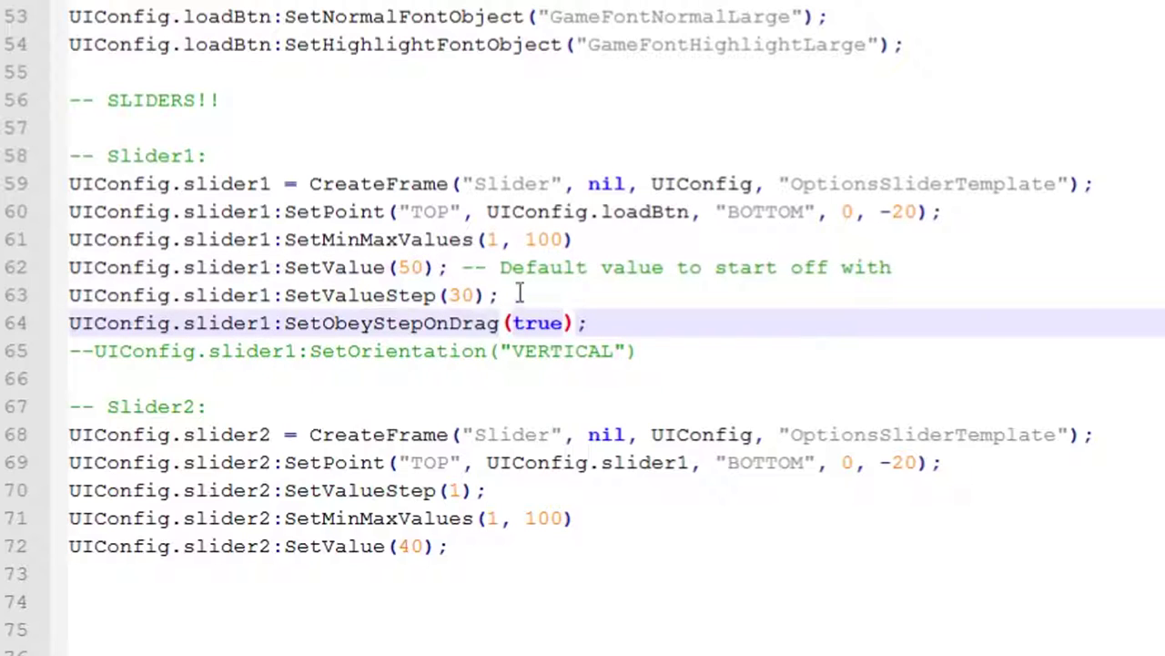
# Rearrange blank lines so SetValueStep(30) and SetObeyStepOnDrag sit together
pyautogui.press('Home')
pyautogui.press('Return')
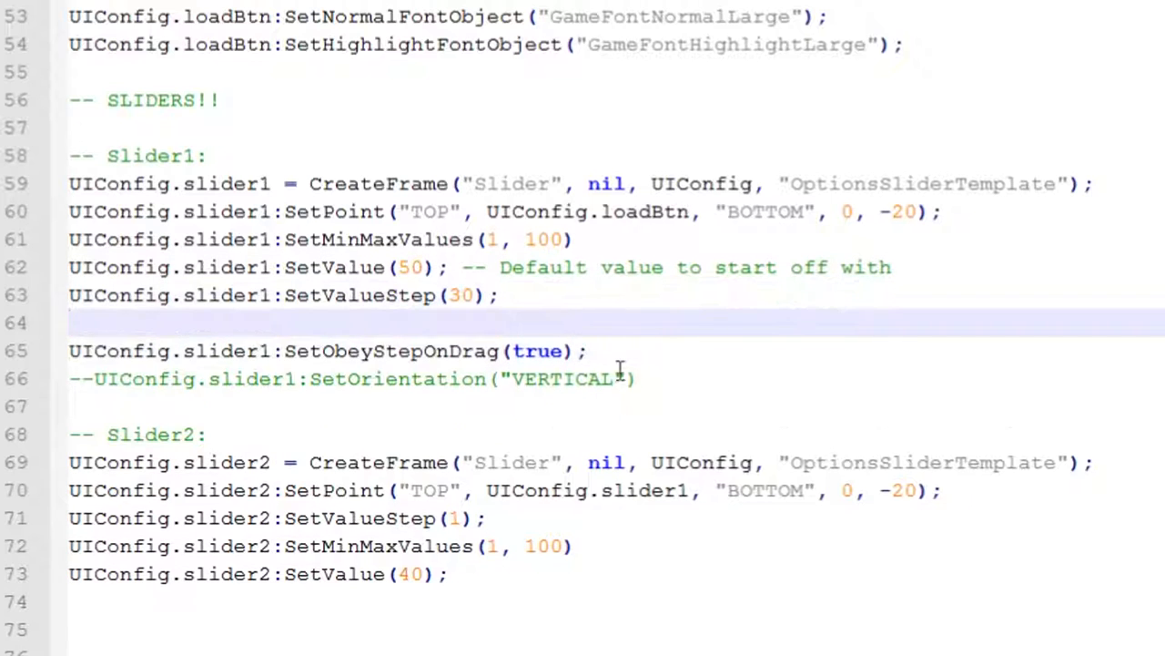
pyautogui.press('End')
pyautogui.press('Return')
pyautogui.press('Return')
pyautogui.press('Up')
pyautogui.press('Up')
pyautogui.press('Up')
pyautogui.click(892, 267)
pyautogui.press('Return')
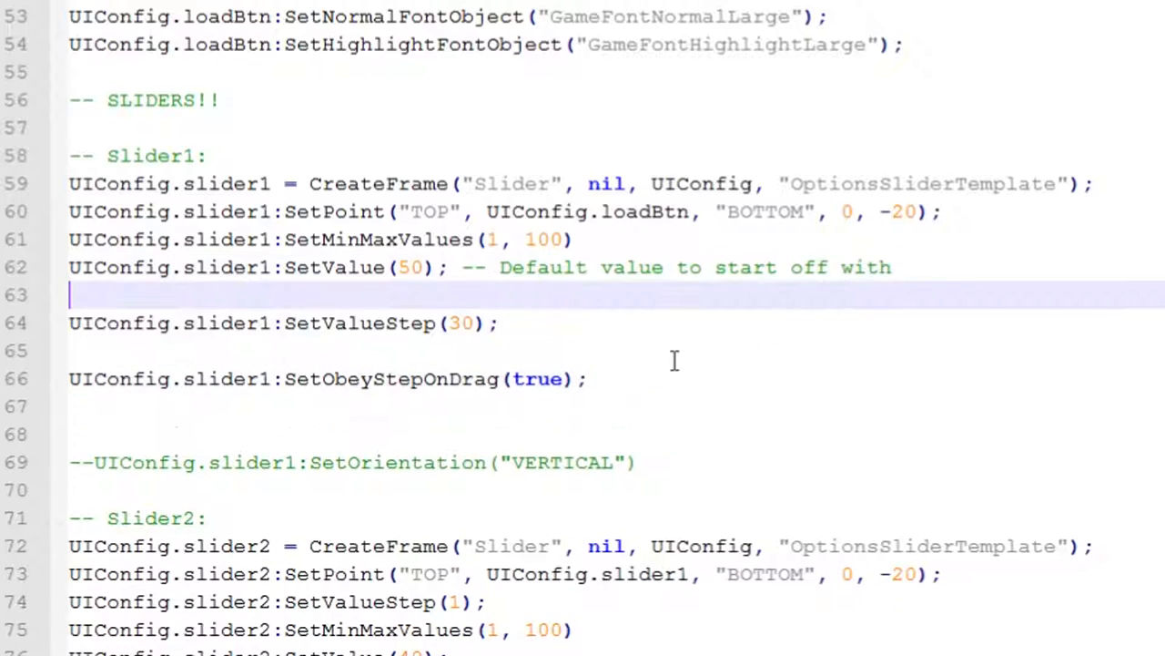
pyautogui.click(671, 323)
pyautogui.press('Delete')
pyautogui.click(546, 355)
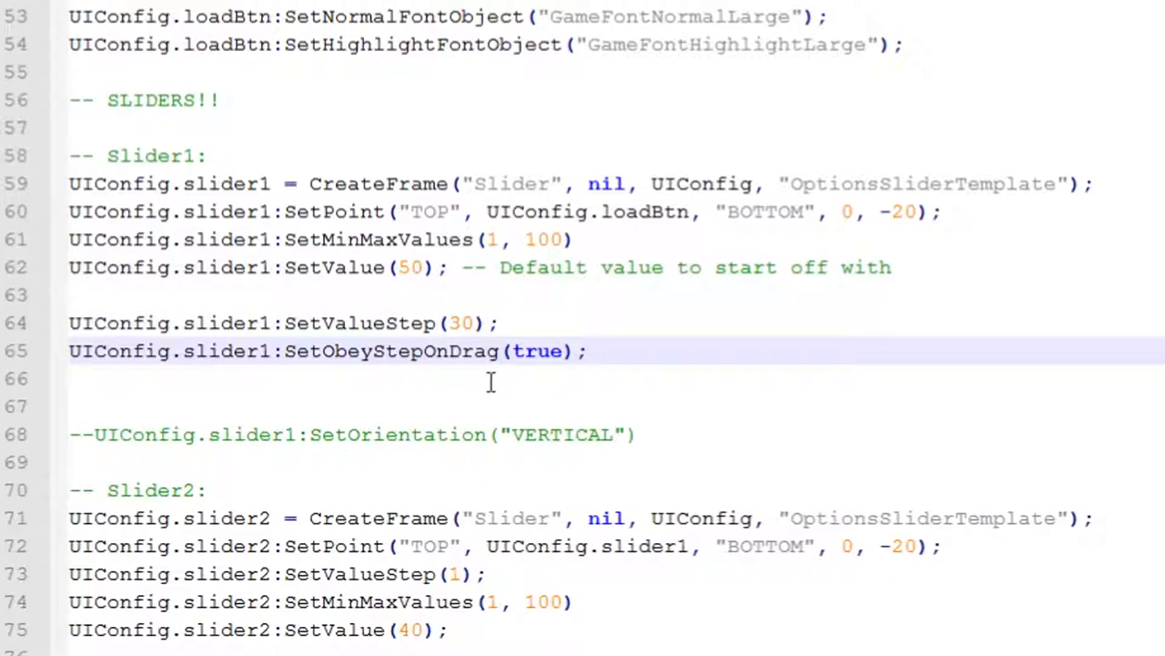
pyautogui.click(501, 323)
pyautogui.write('-- do')
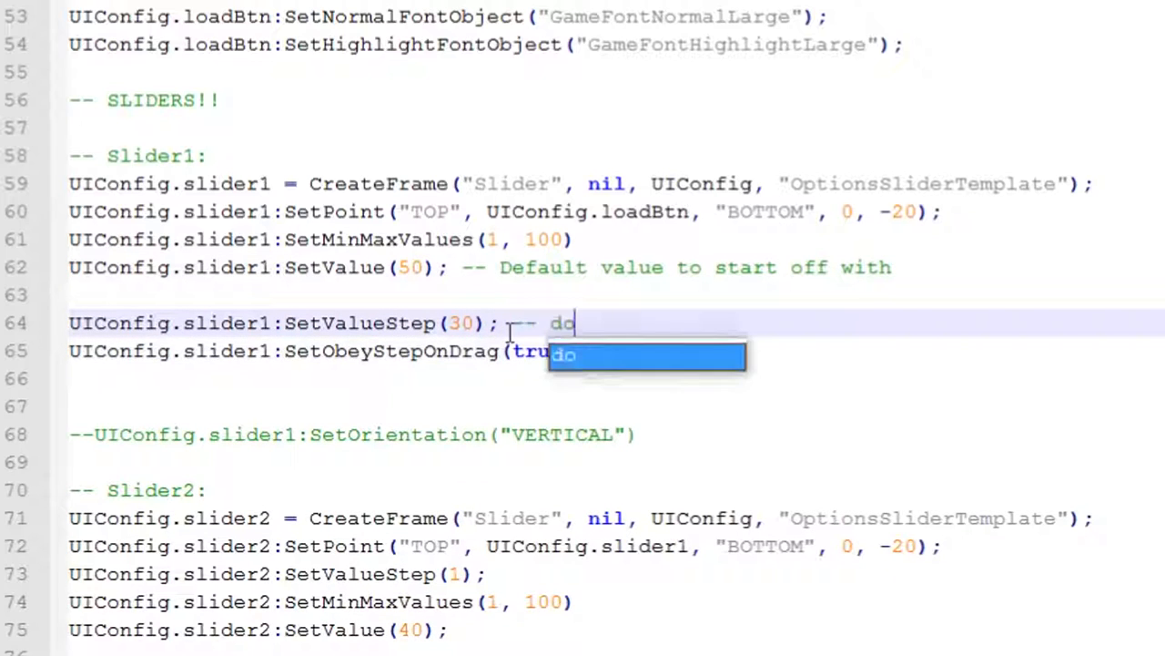
pyautogui.write('es not actua')
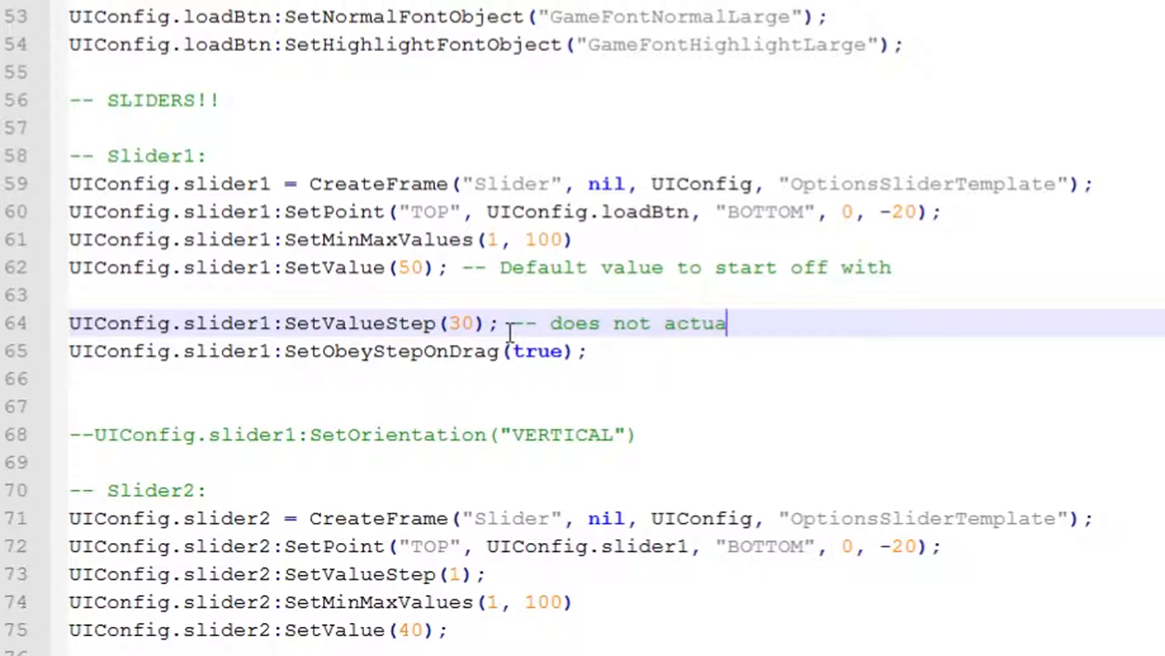
pyautogui.write('lly work!')
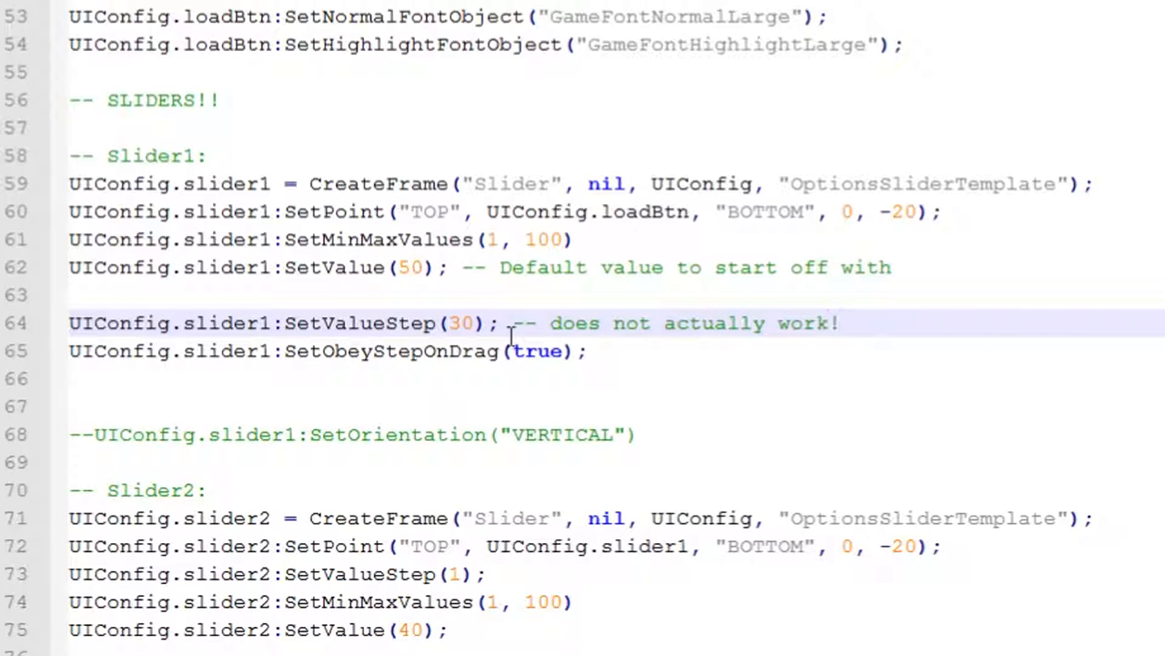
# Finish the explanatory comment referencing SetValueStep and comment out the SetObeyStepOnDrag line
pyautogui.doubleClick(446, 353)
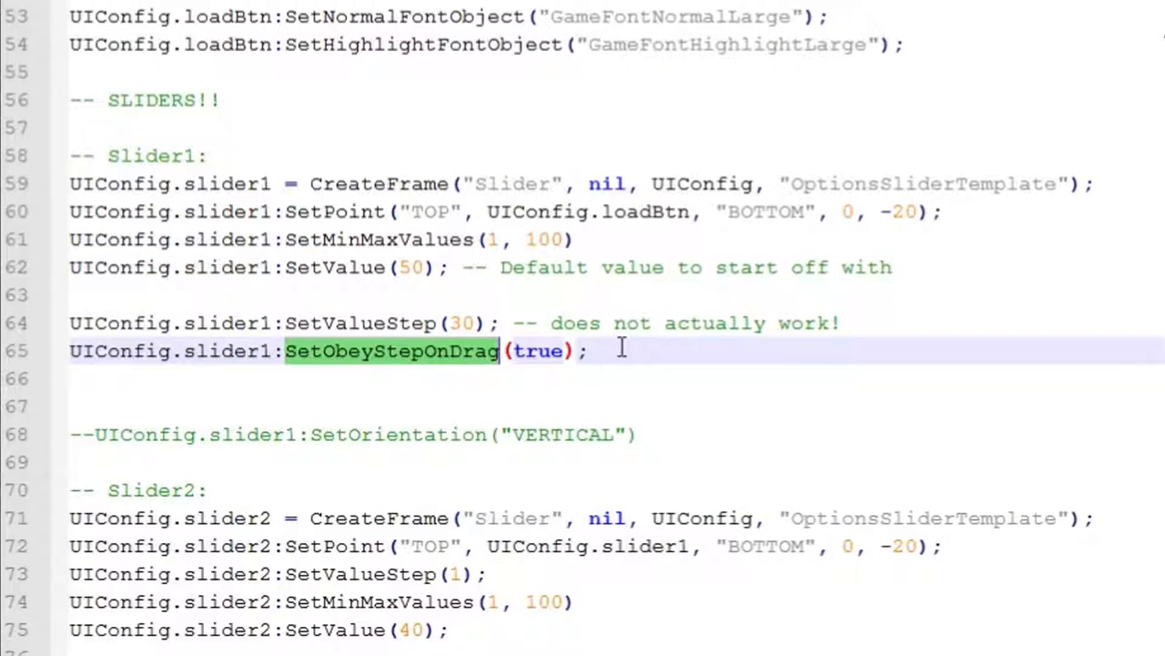
pyautogui.click(622, 350)
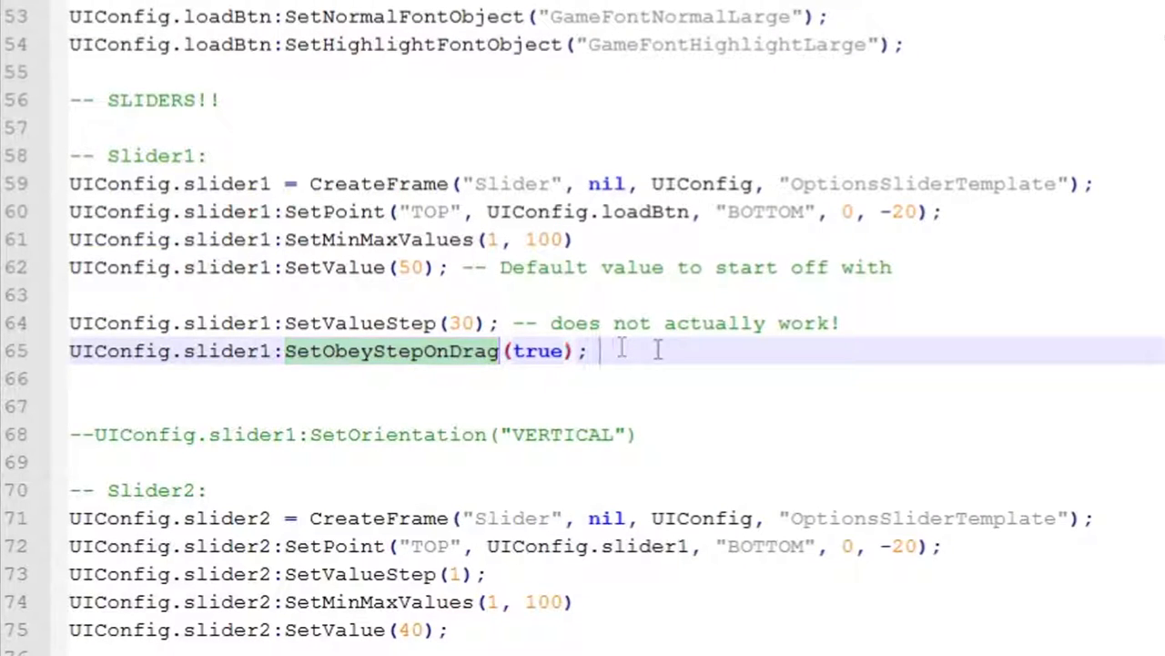
pyautogui.write('-- only work')
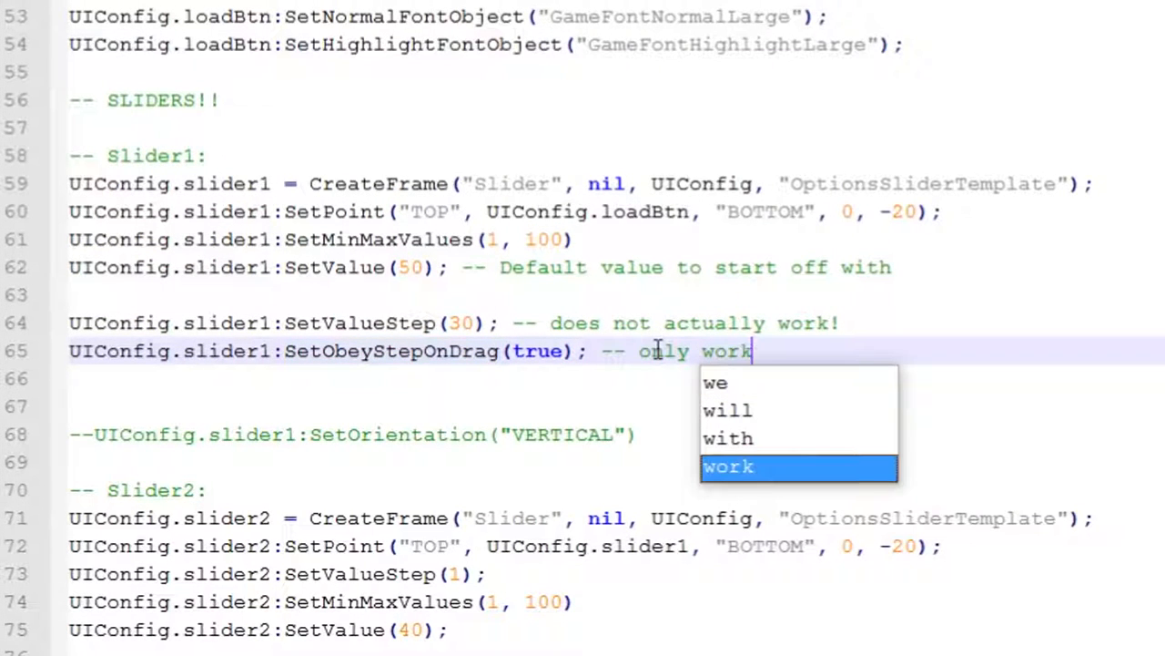
pyautogui.click(347, 319)
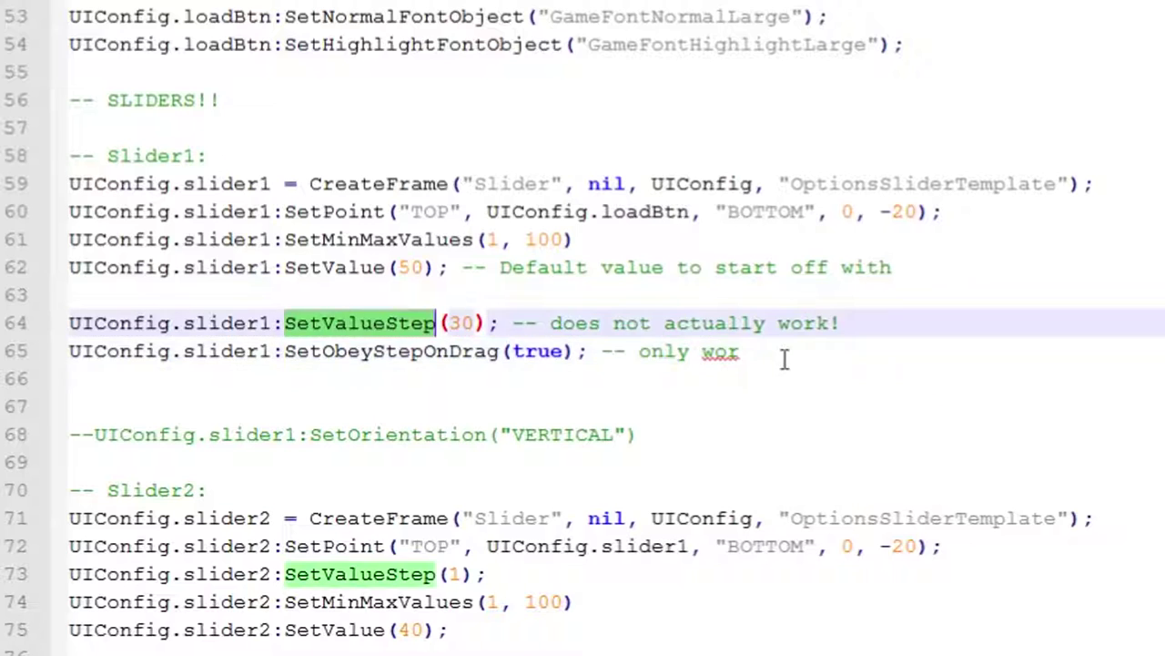
pyautogui.moveTo(783, 355); pyautogui.dragTo(637, 355)
pyautogui.hotkey('ctrl', 'v')
pyautogui.write('onl')
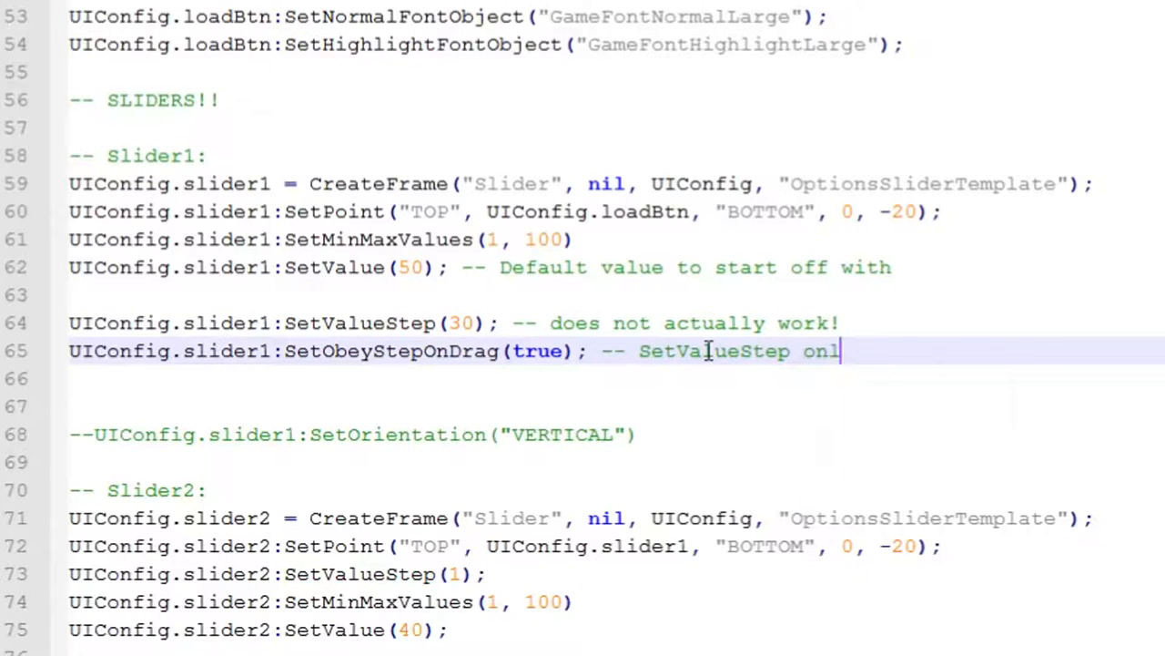
pyautogui.write('y works if yo')
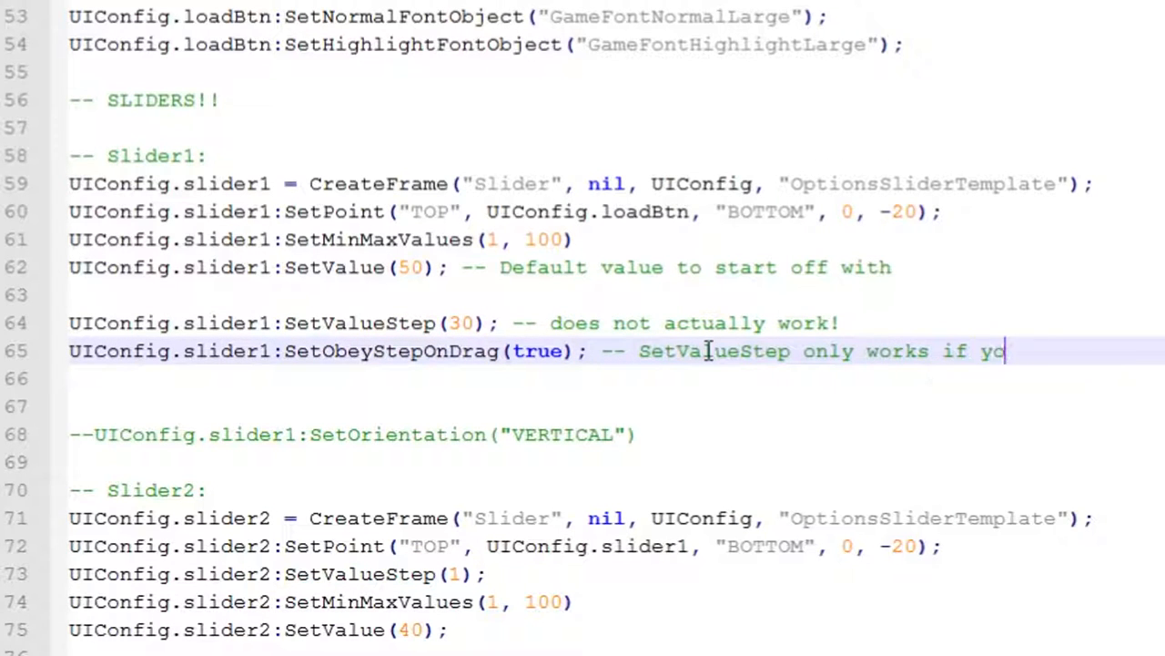
pyautogui.write('u line')
pyautogui.press('BackSpace')
pyautogui.press('BackSpace')
pyautogui.press('BackSpace')
pyautogui.press('BackSpace')
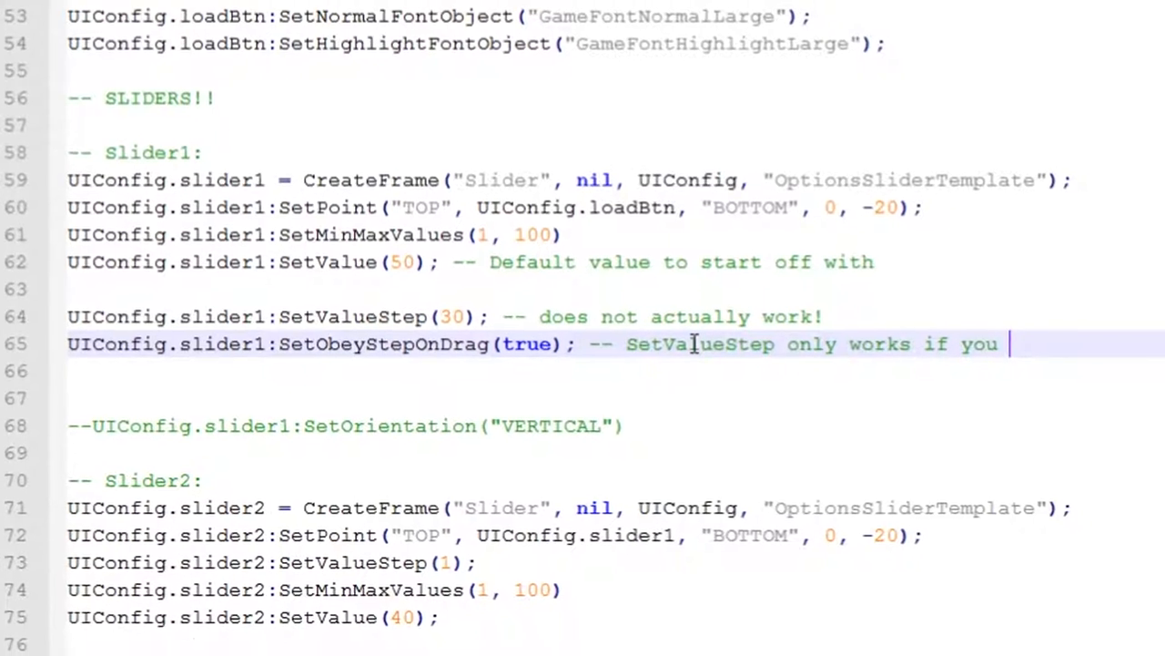
pyautogui.write('i')
pyautogui.write('nclude ')
pyautogui.write('this ')
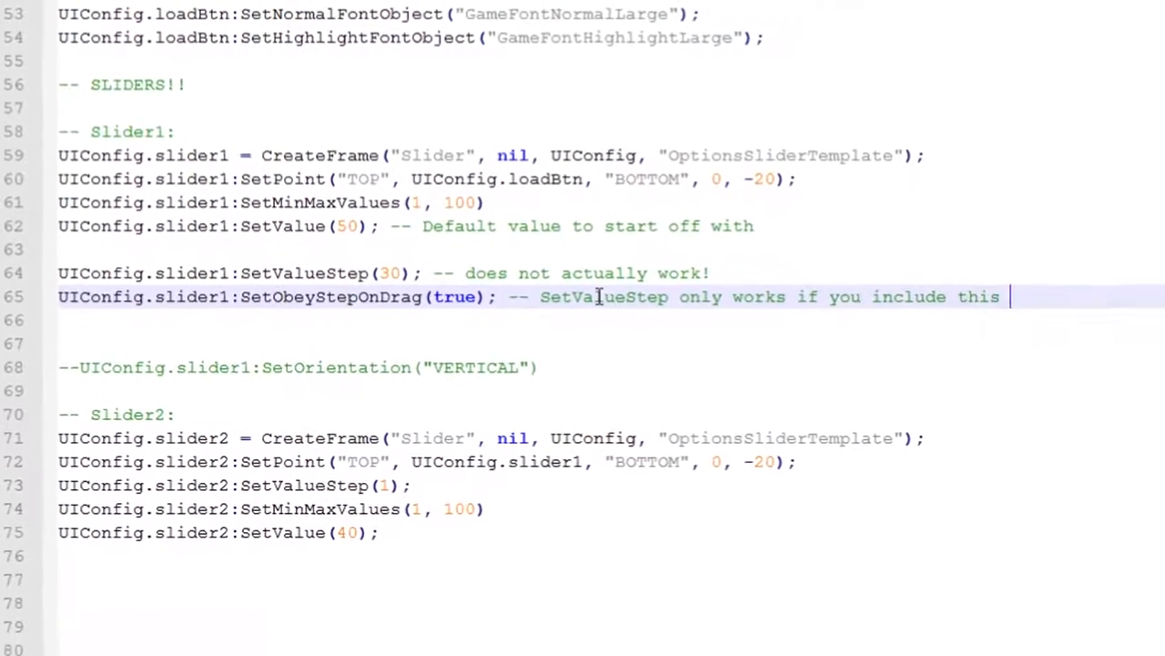
pyautogui.write('line!')
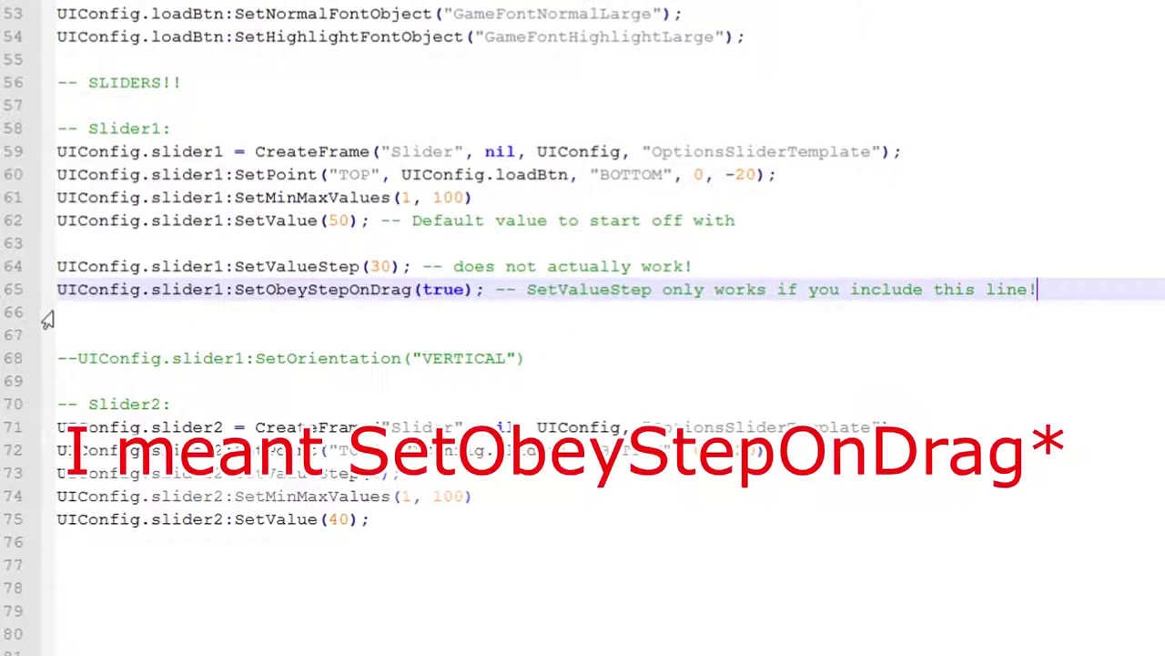
pyautogui.press('Home')
pyautogui.write('--UICon')
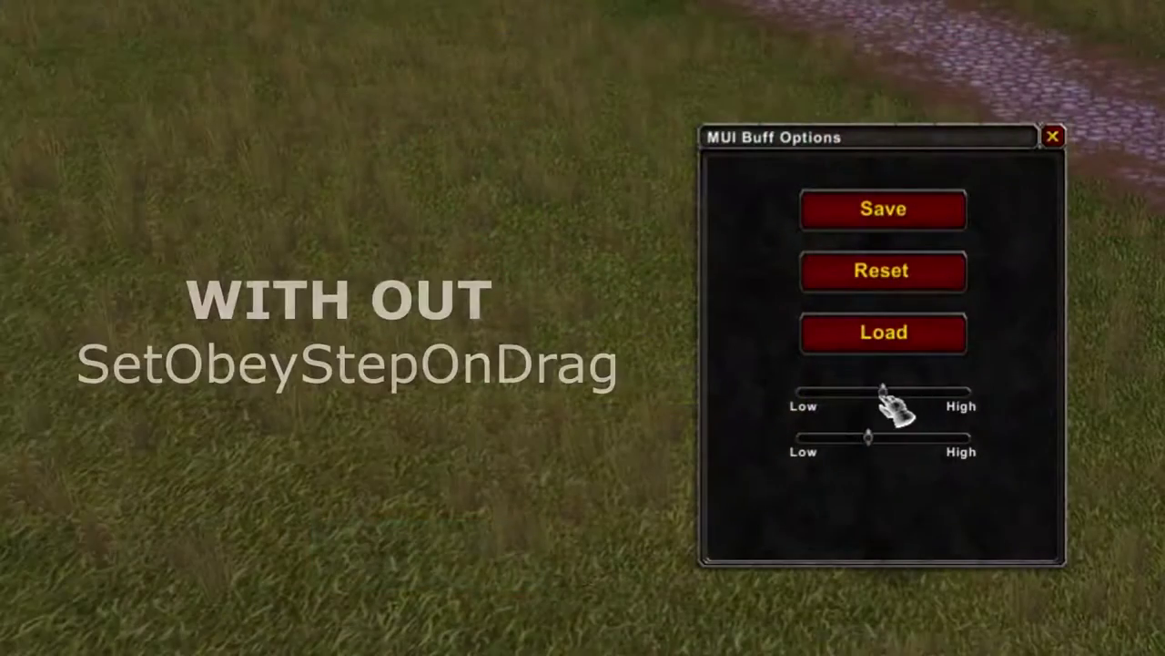
# Drag the top slider in-game, uncomment SetObeyStepOnDrag(true), and retest the slider snapping to steps
pyautogui.moveTo(888, 401); pyautogui.dragTo(891, 401)
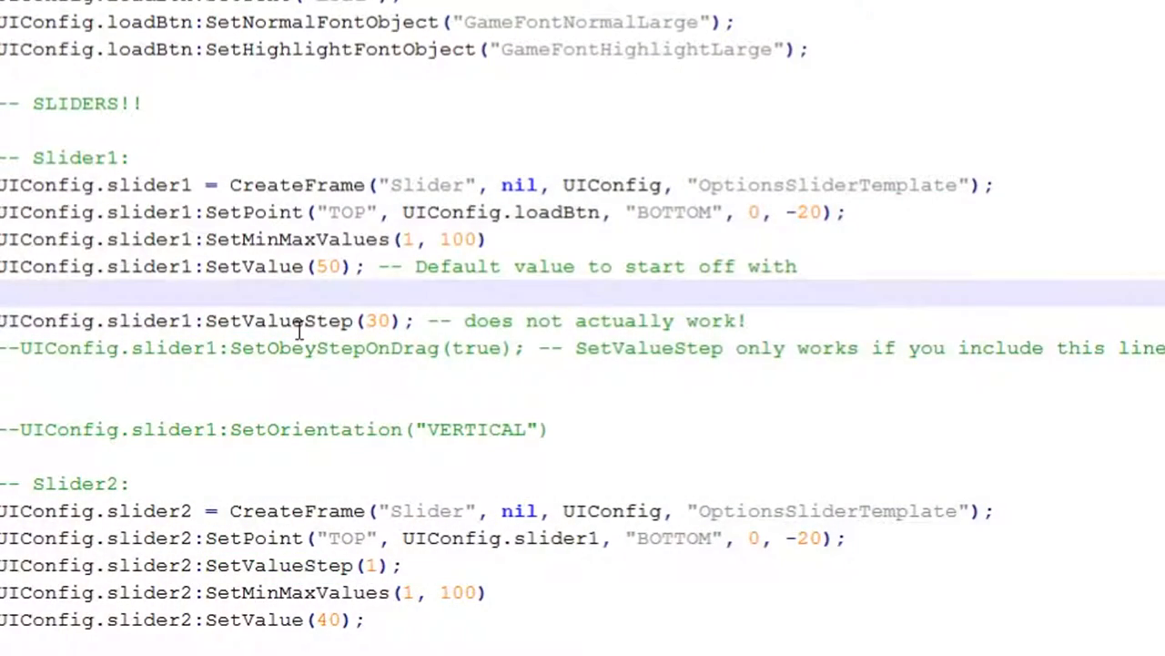
pyautogui.doubleClick(300, 320)
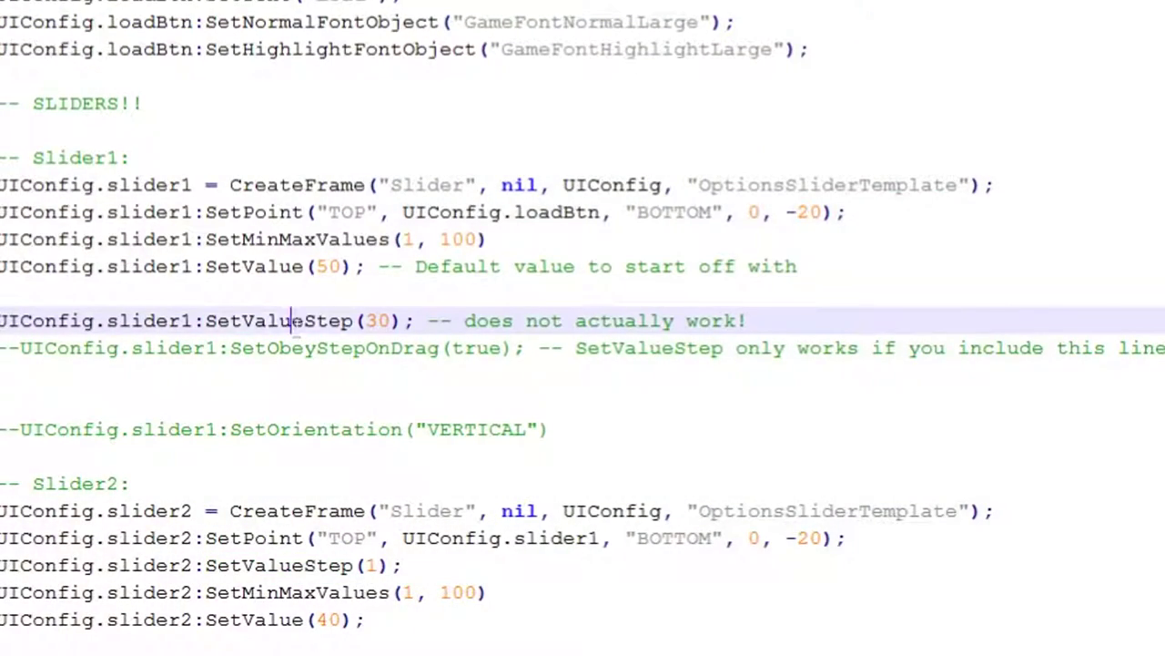
pyautogui.click(20, 347)
pyautogui.press('BackSpace')
pyautogui.press('BackSpace')
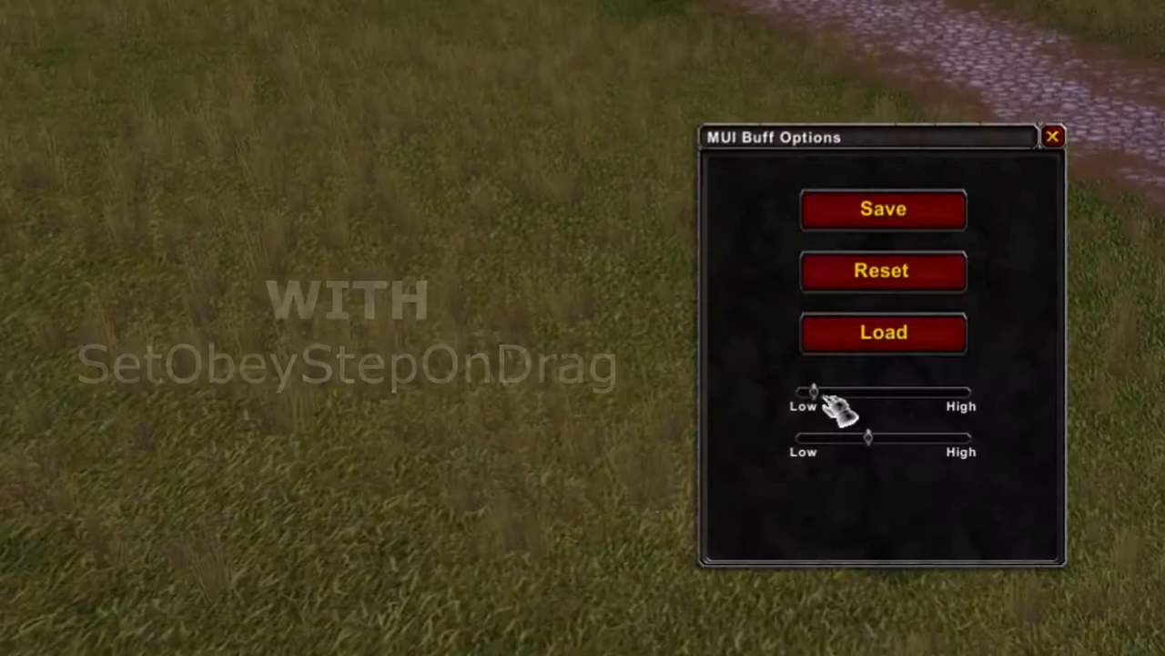
pyautogui.moveTo(897, 398)
pyautogui.mouseDown()
pyautogui.moveTo(964, 398)
pyautogui.moveTo(815, 394)
pyautogui.mouseUp()
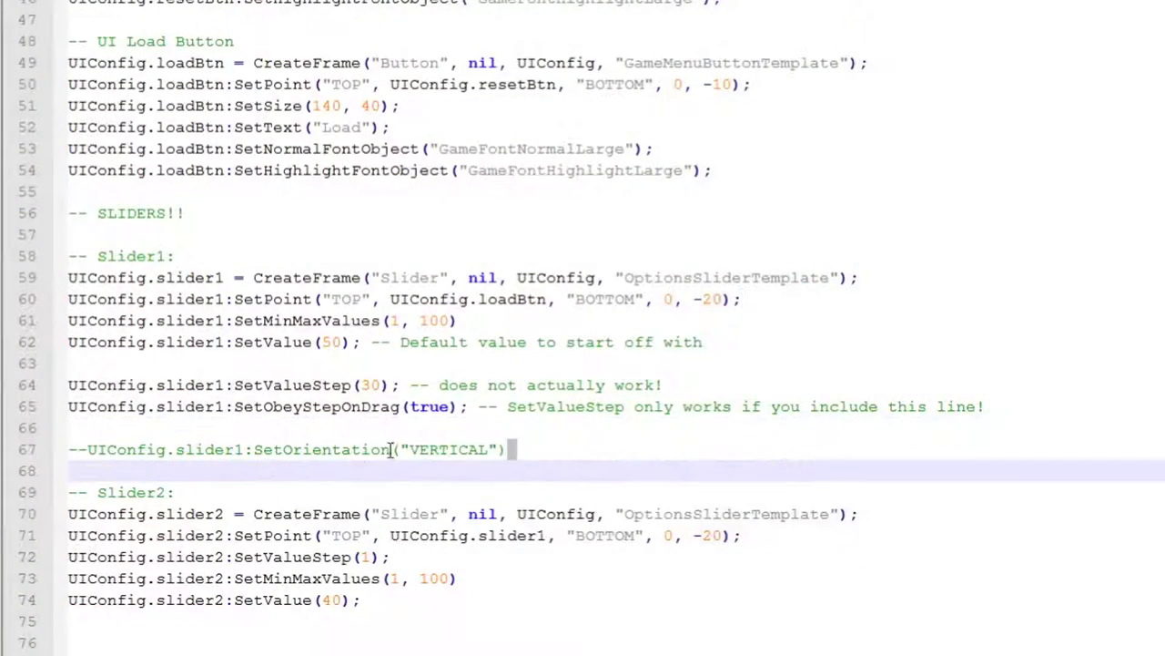
# Uncomment slider2's SetOrientation VERTICAL line
pyautogui.doubleClick(415, 449)
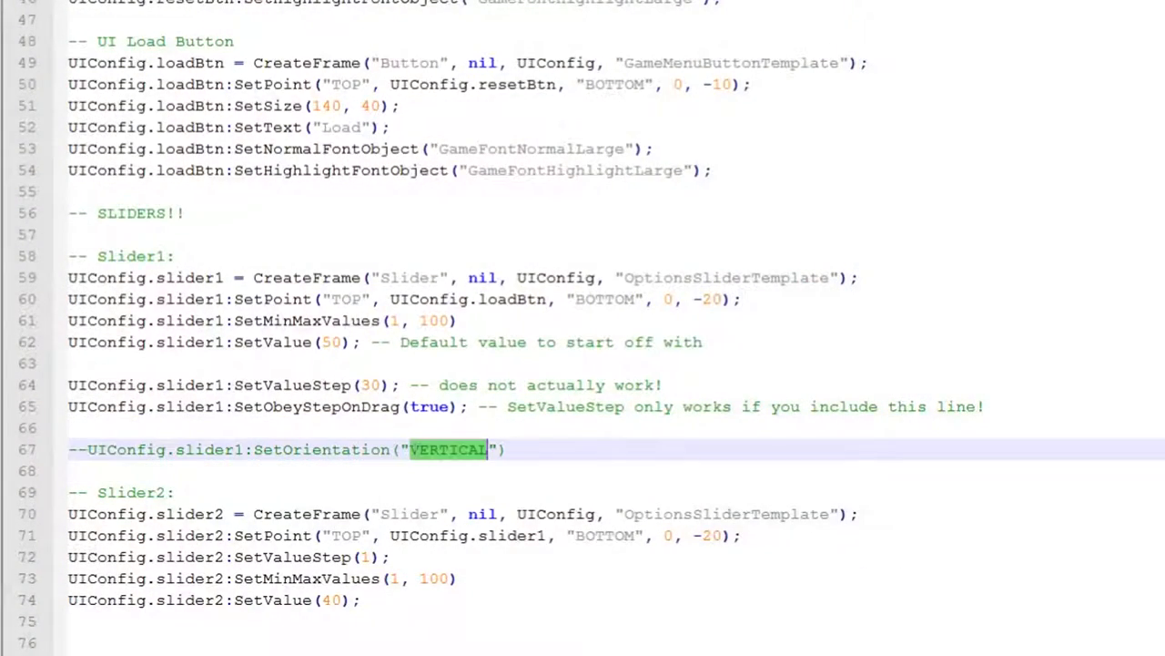
pyautogui.click(508, 450)
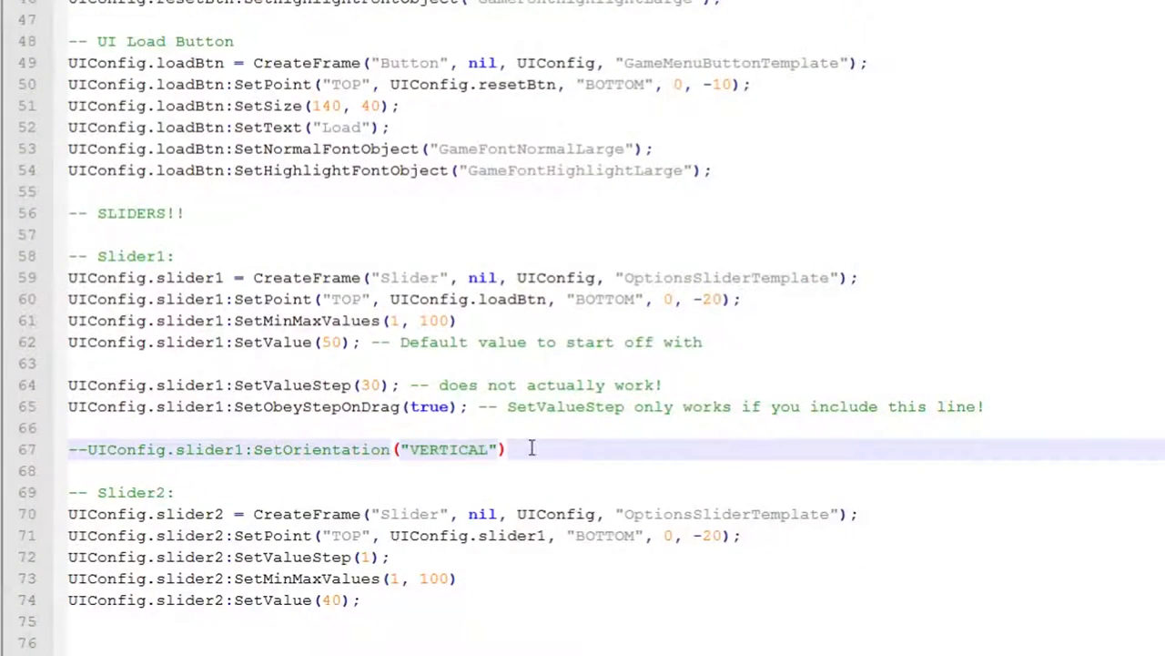
pyautogui.click(88, 449)
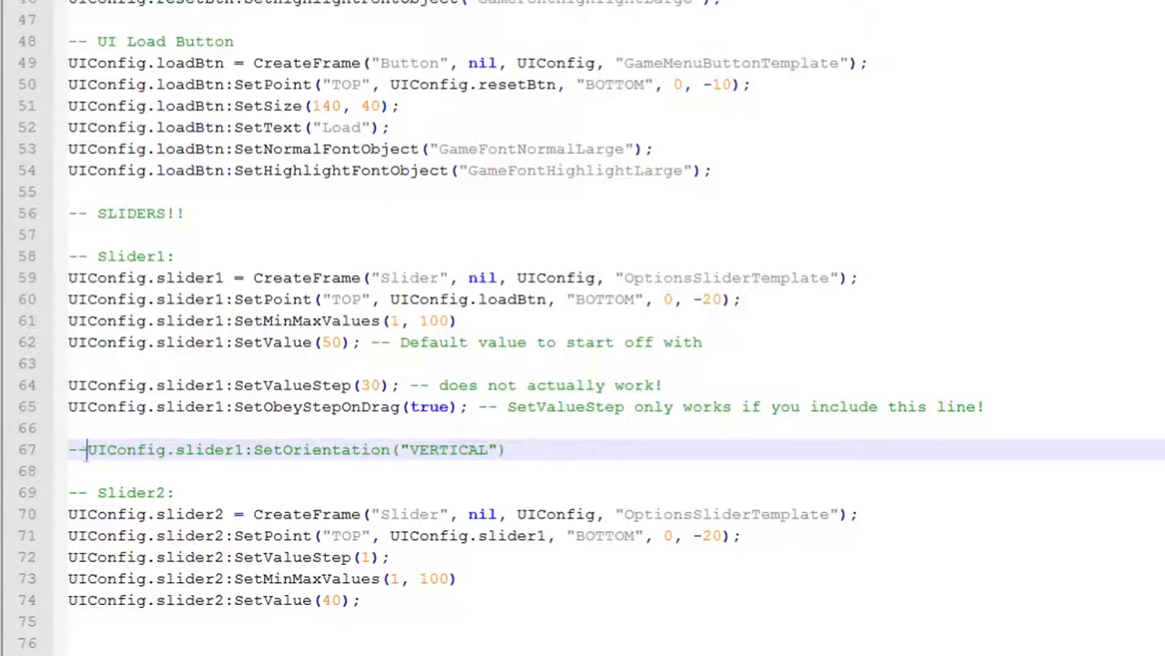
pyautogui.press('BackSpace')
pyautogui.press('BackSpace')
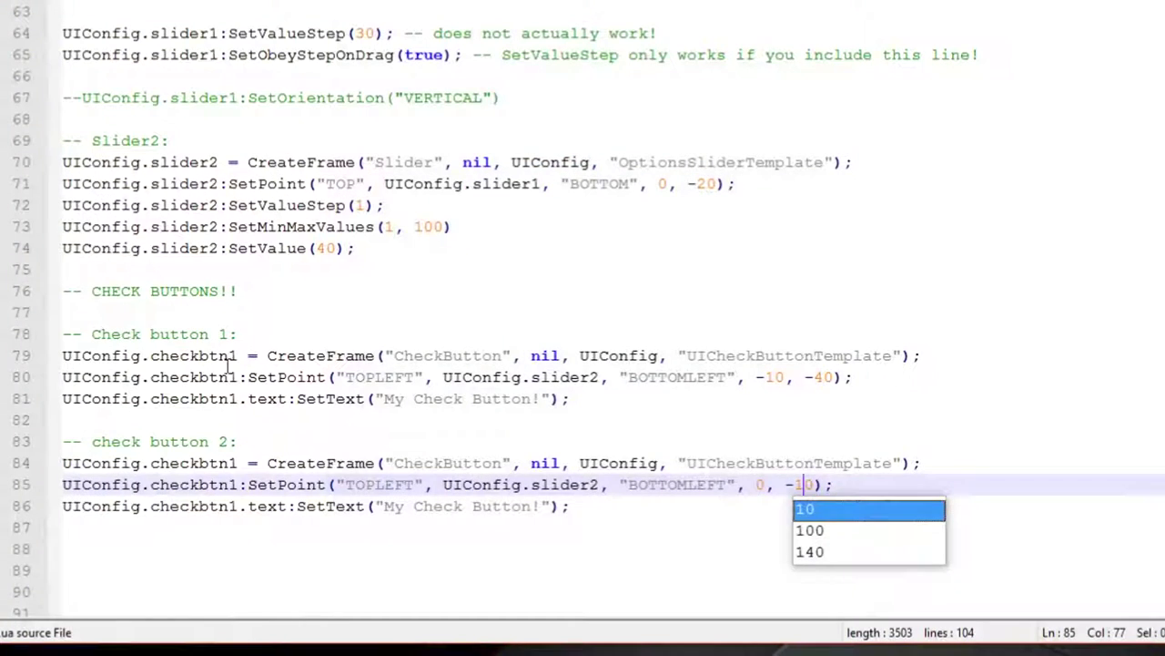
# Anchor the second check button to checkbtn1 and relabel it 'Another check button'
pyautogui.doubleClick(225, 377)
pyautogui.hotkey('ctrl', 'c')
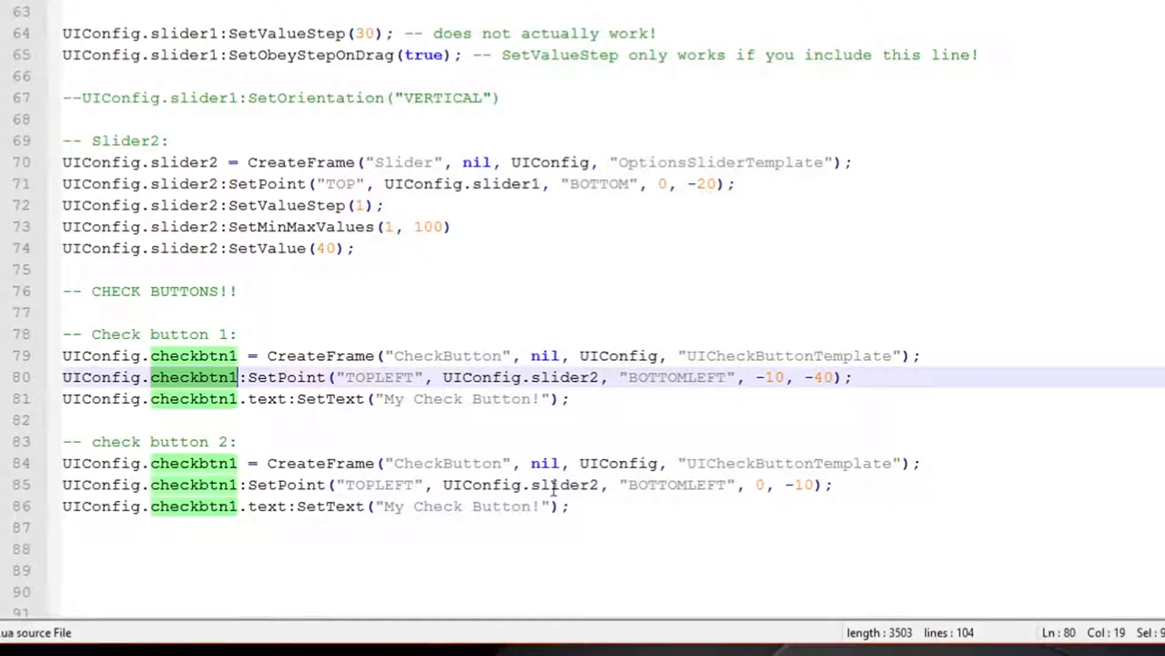
pyautogui.doubleClick(552, 485)
pyautogui.hotkey('ctrl', 'v')
pyautogui.click(543, 506)
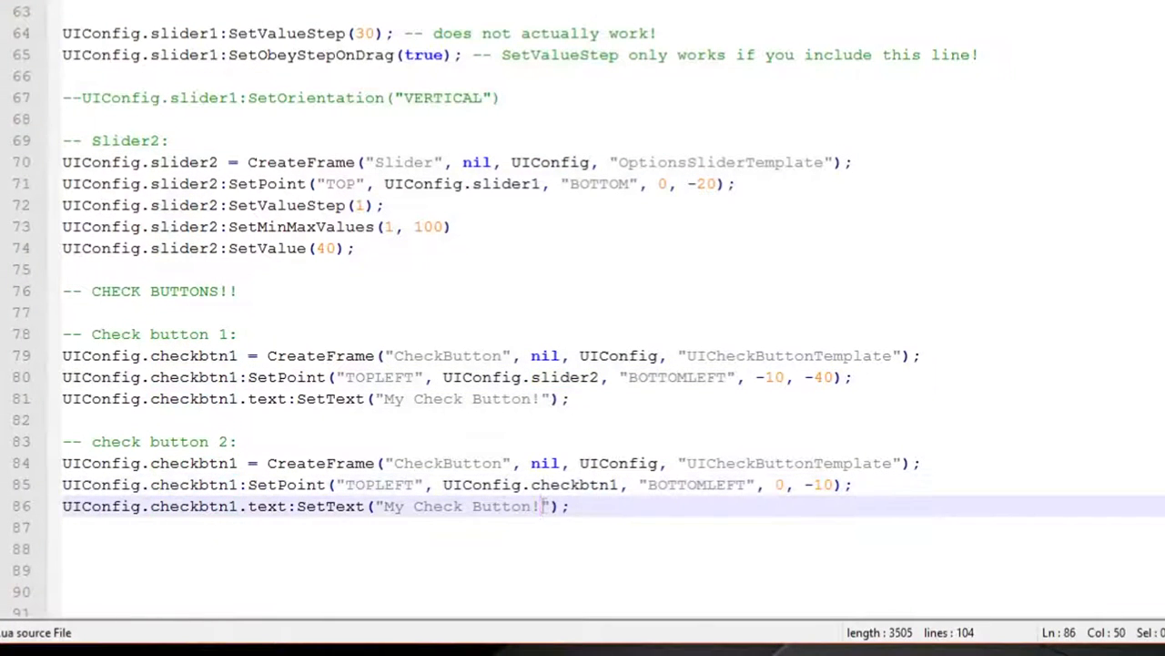
pyautogui.moveTo(543, 506); pyautogui.dragTo(396, 508)
pyautogui.write('Ano')
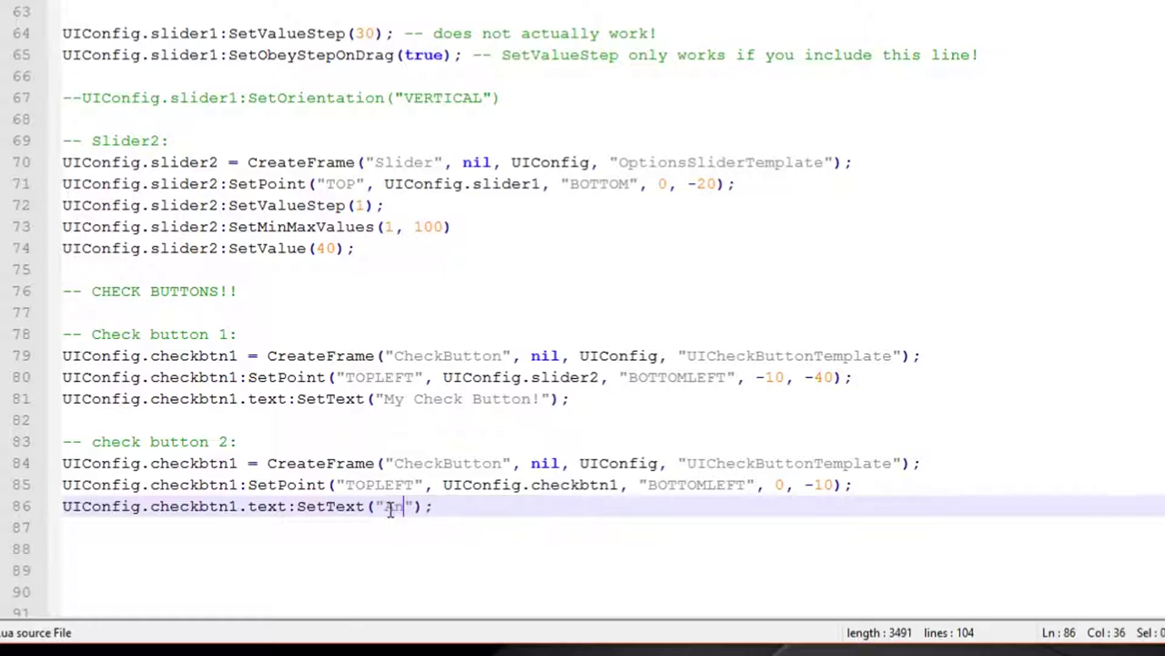
pyautogui.write('ther check butt')
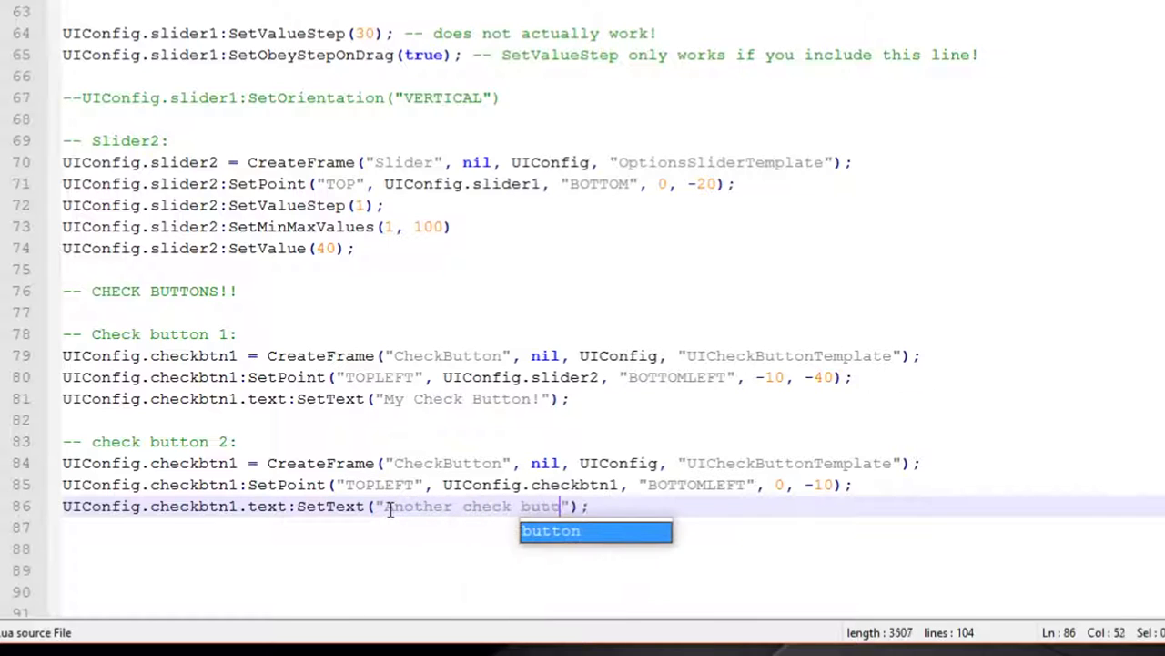
pyautogui.write('on')
pyautogui.click(630, 506)
pyautogui.press('Return')
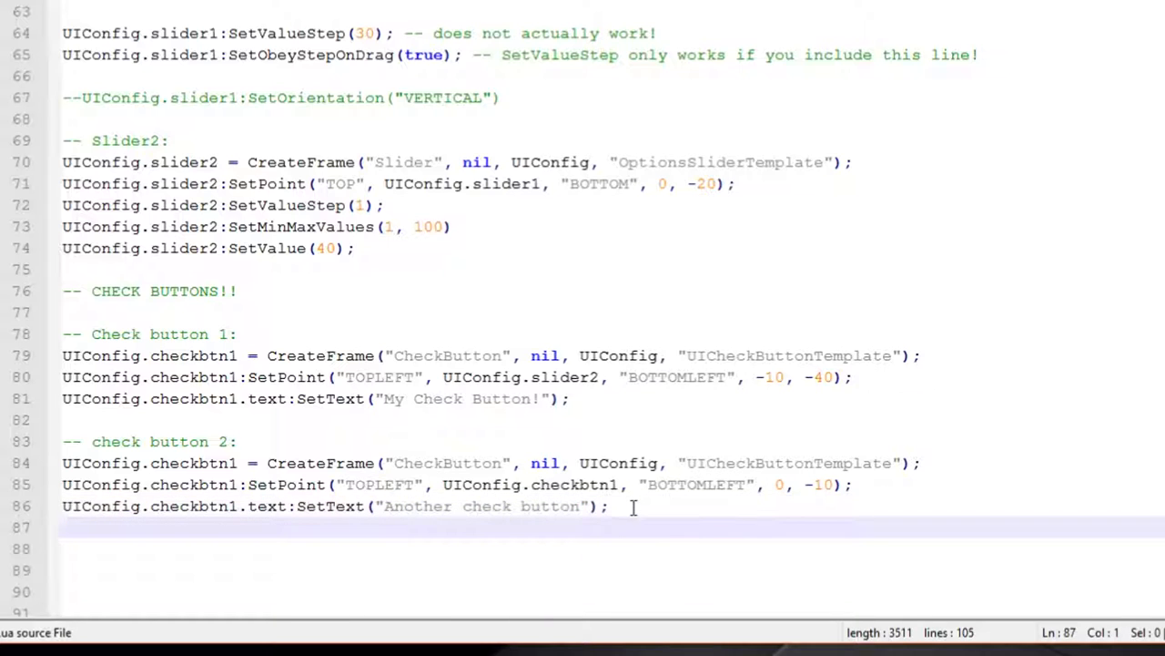
# Rename the second check button's lines to checkbtn2 and add a checkbtn2:SetChecked(true) line
pyautogui.click(234, 463)
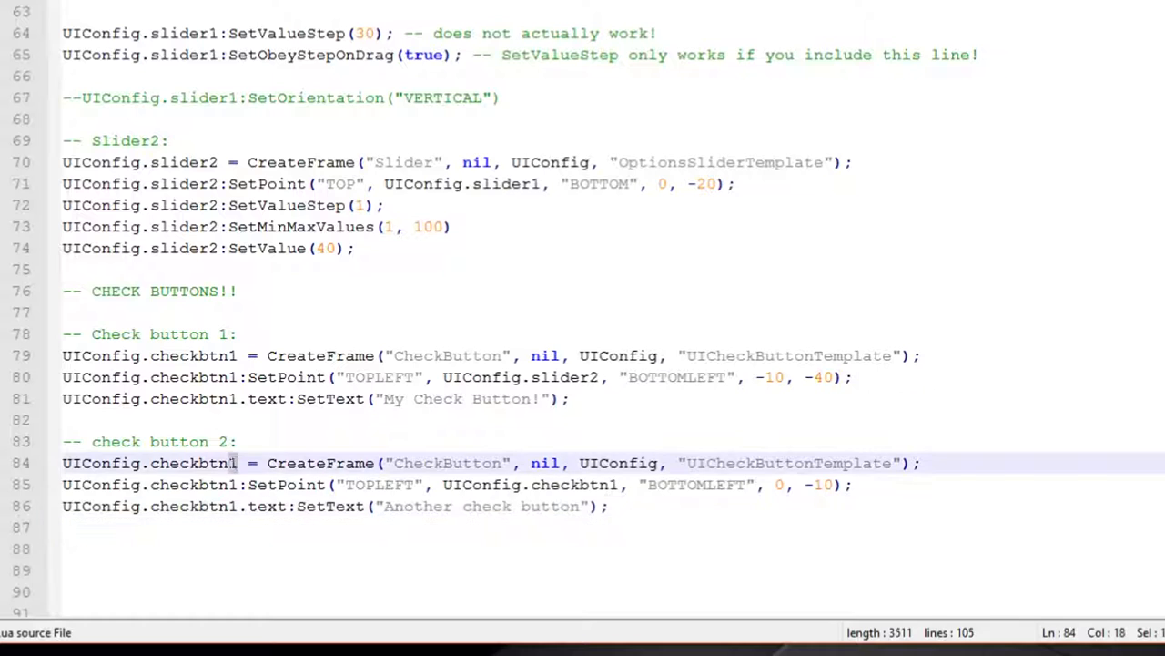
pyautogui.write('2')
pyautogui.doubleClick(222, 462)
pyautogui.write('2')
pyautogui.doubleClick(222, 484)
pyautogui.write('2')
pyautogui.doubleClick(222, 506)
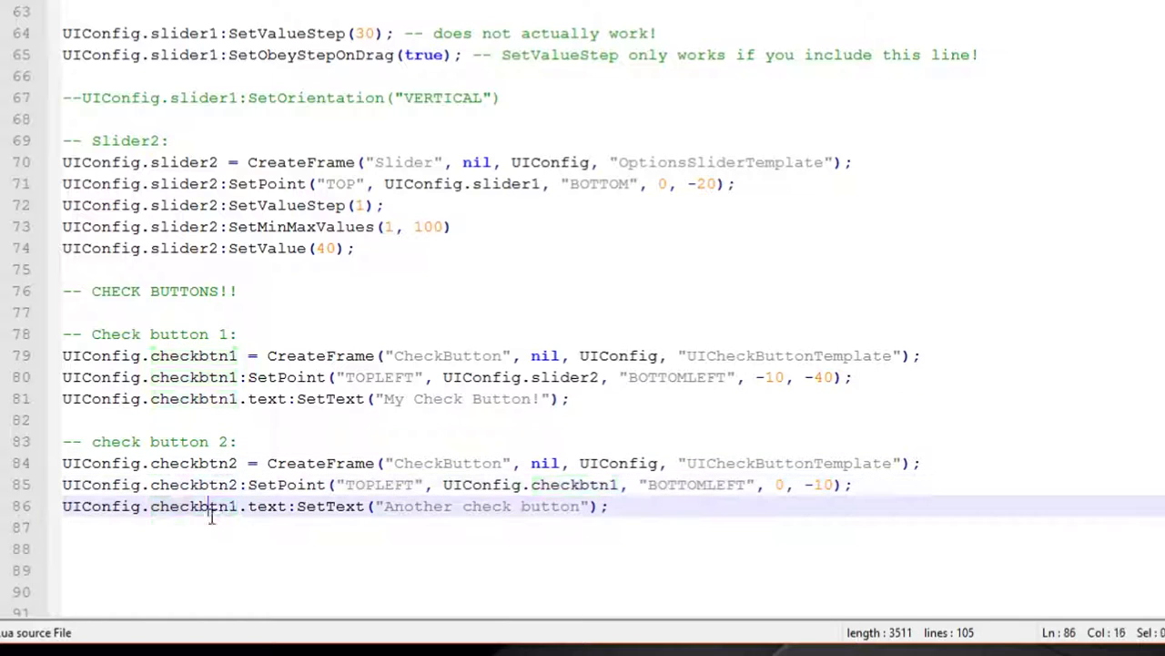
pyautogui.write('2')
pyautogui.moveTo(634, 506); pyautogui.dragTo(62, 507)
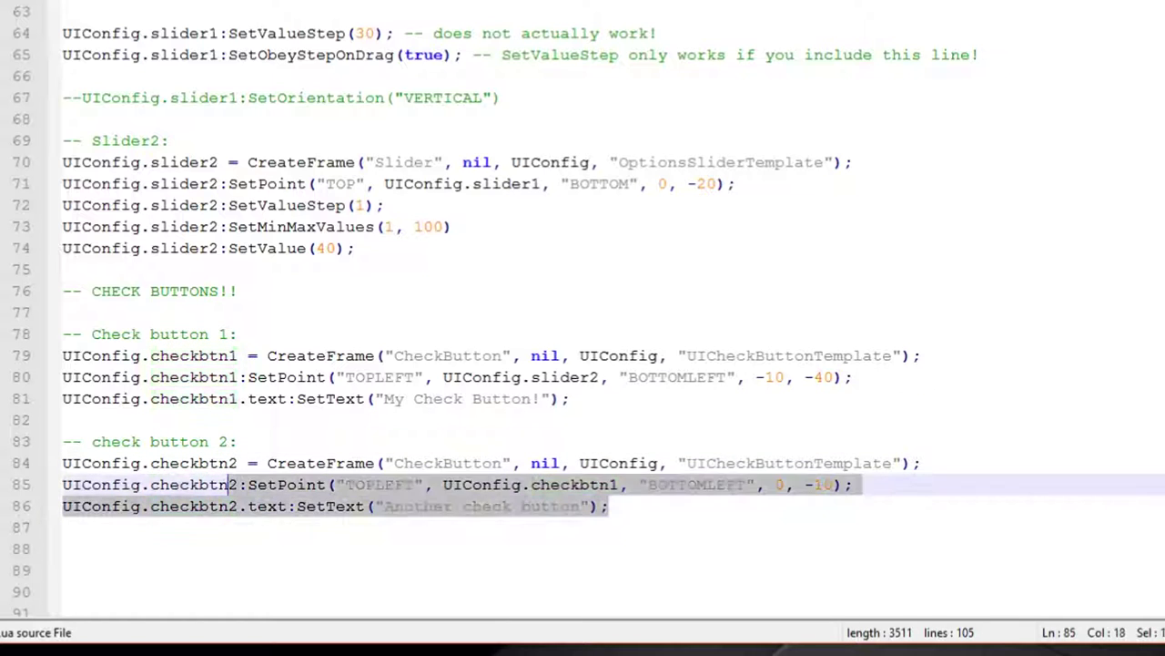
pyautogui.hotkey('ctrl', 'c')
pyautogui.click(139, 551)
pyautogui.click(132, 526)
pyautogui.hotkey('ctrl', 'v')
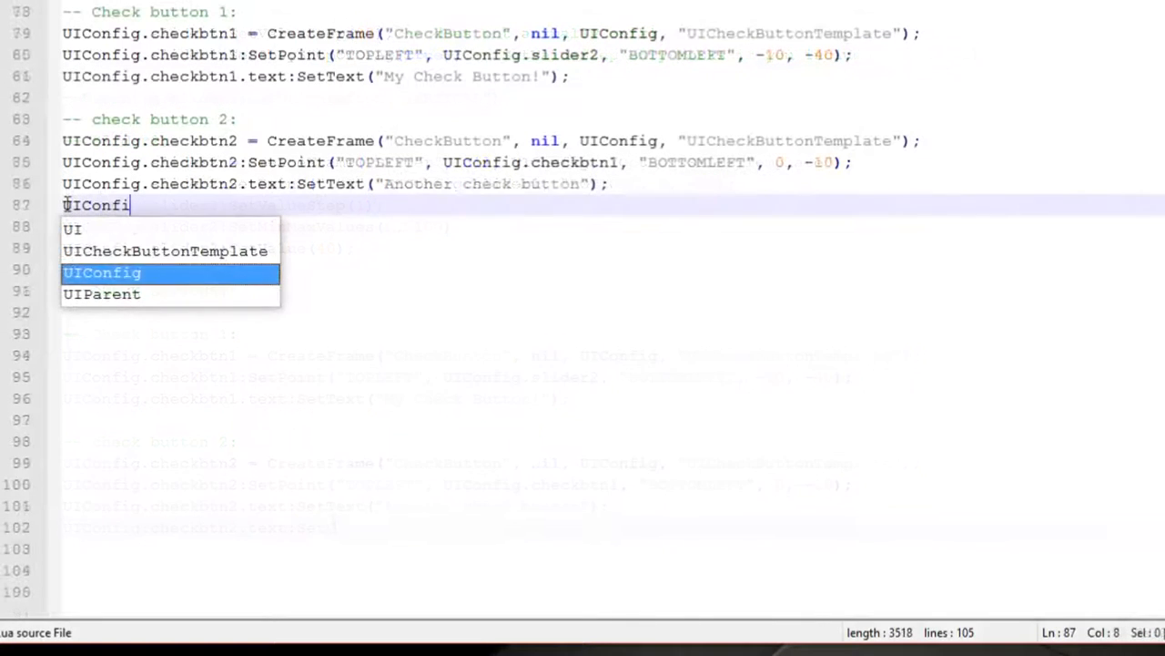
pyautogui.write('g.checkb')
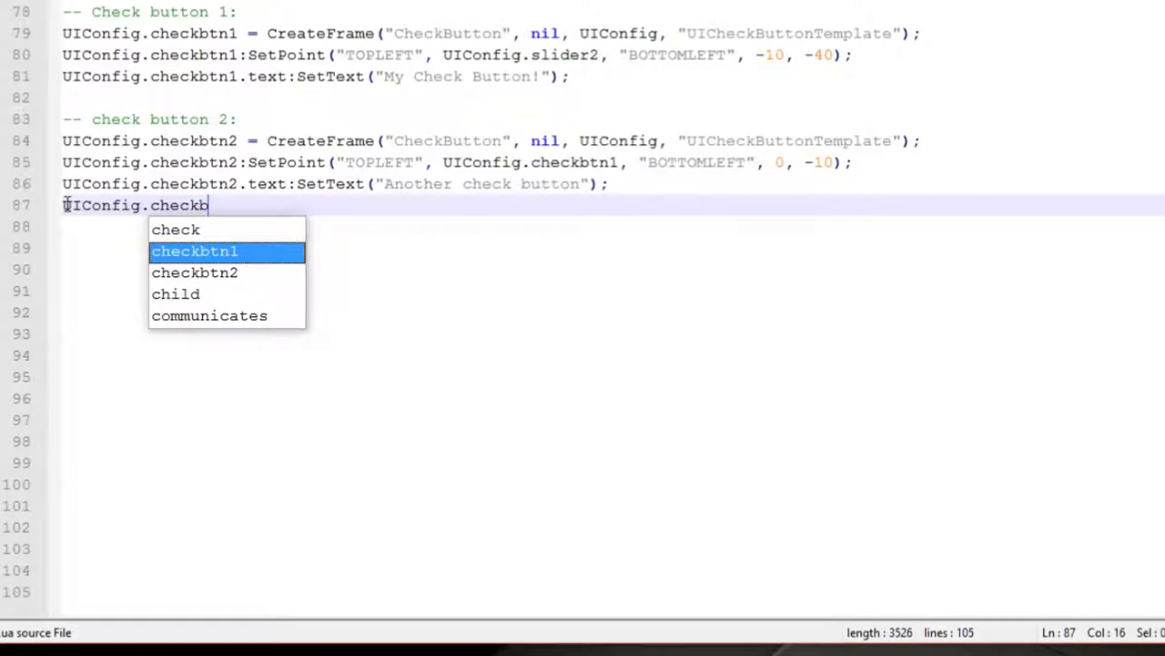
pyautogui.press('Down')
pyautogui.press('Return')
pyautogui.write('S')
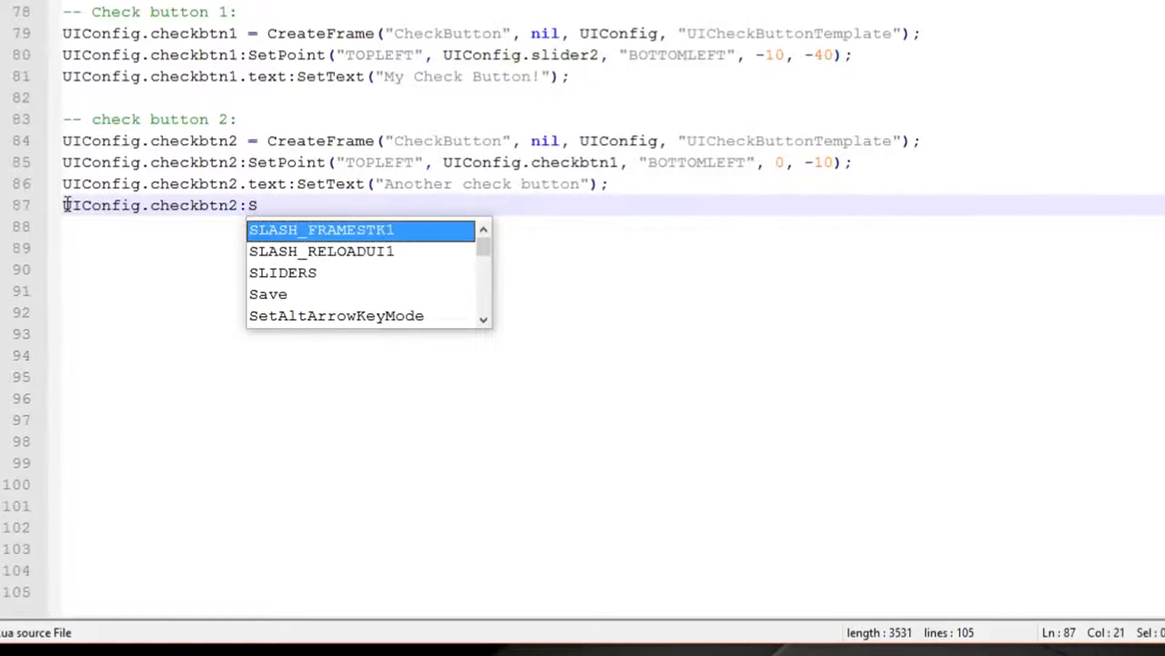
pyautogui.write('etChecked()')
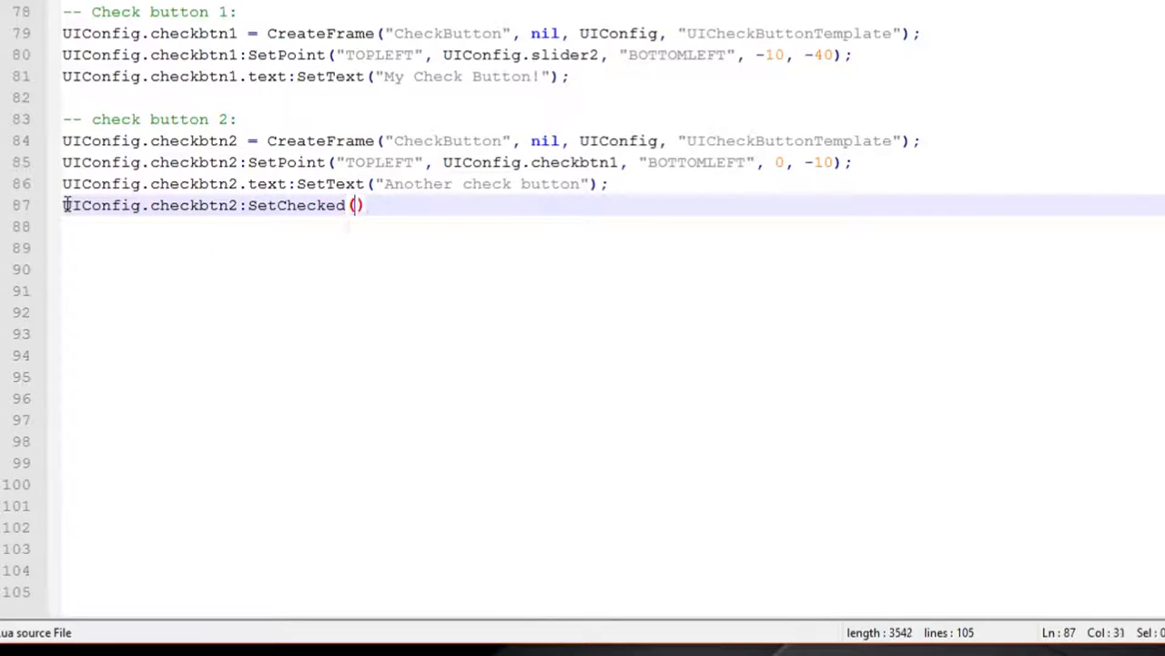
pyautogui.write('true);')
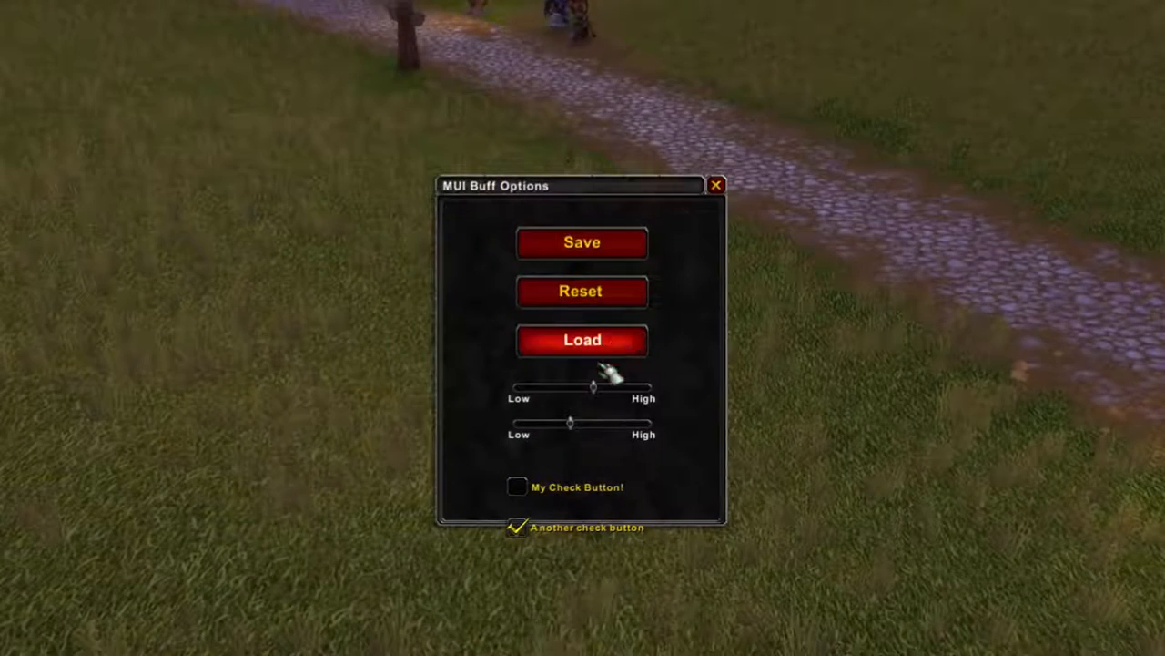
# Move the top slider toward Low in the reloaded MUI Buff Options frame
pyautogui.moveTo(593, 389)
pyautogui.mouseDown()
pyautogui.moveTo(562, 389)
pyautogui.moveTo(626, 389)
pyautogui.mouseUp()
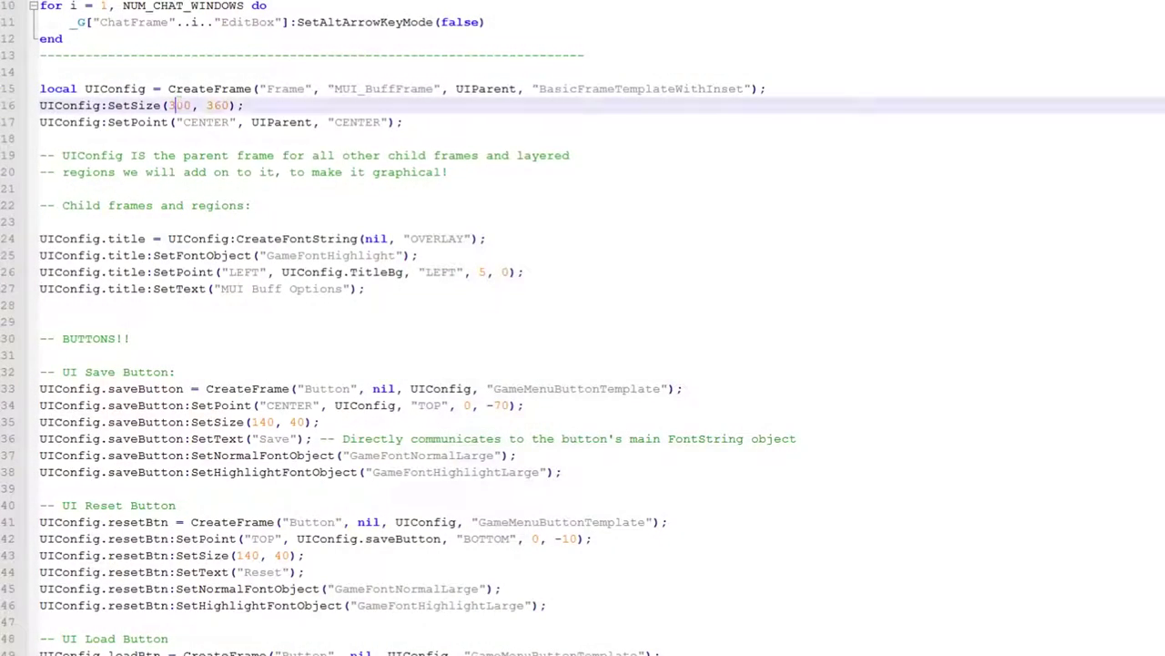
# Change UIConfig:SetSize width from 300 to 200, keeping height 360
pyautogui.doubleClick(179, 107)
pyautogui.write('200')
pyautogui.scroll(-10, 211, 320)
pyautogui.scroll(-10, 211, 319)
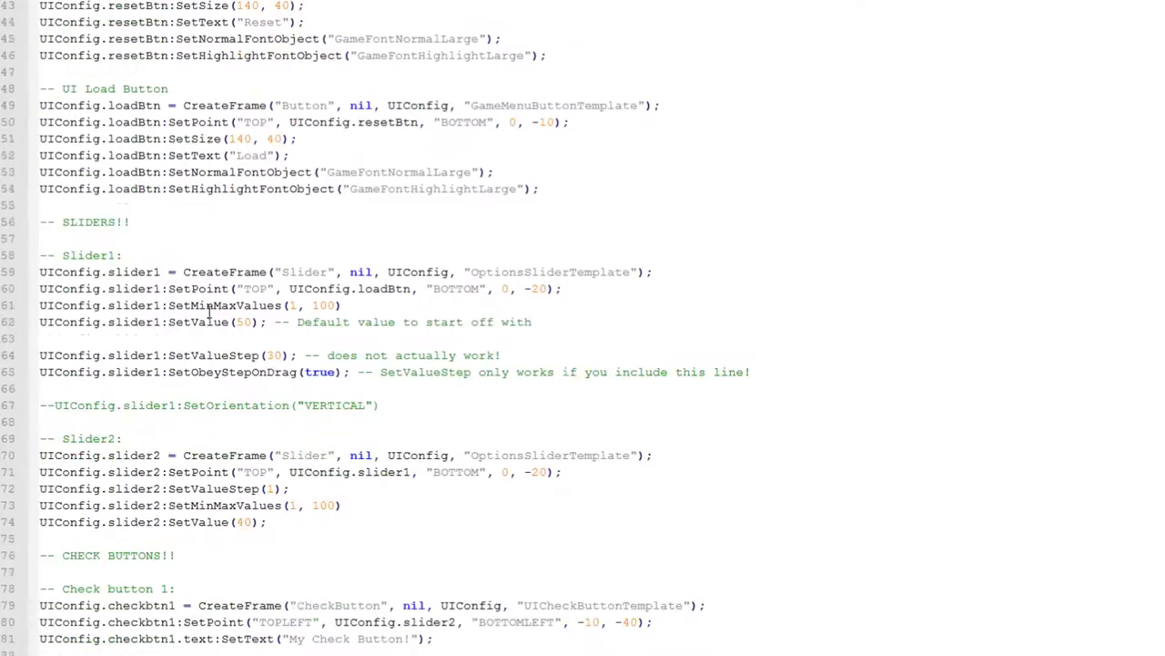
pyautogui.scroll(-5, 212, 320)
pyautogui.scroll(-5, 211, 320)
pyautogui.click(540, 222)
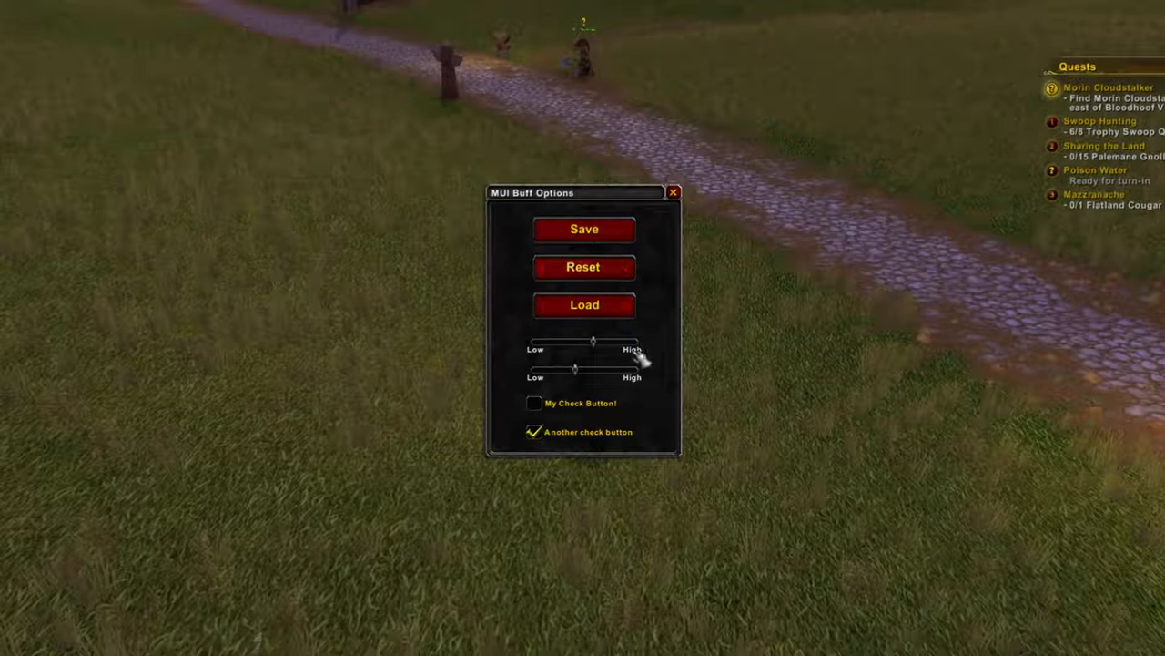
# Push the top slider to High, the bottom toward Low, and toggle both check buttons
pyautogui.moveTo(593, 343); pyautogui.dragTo(627, 343)
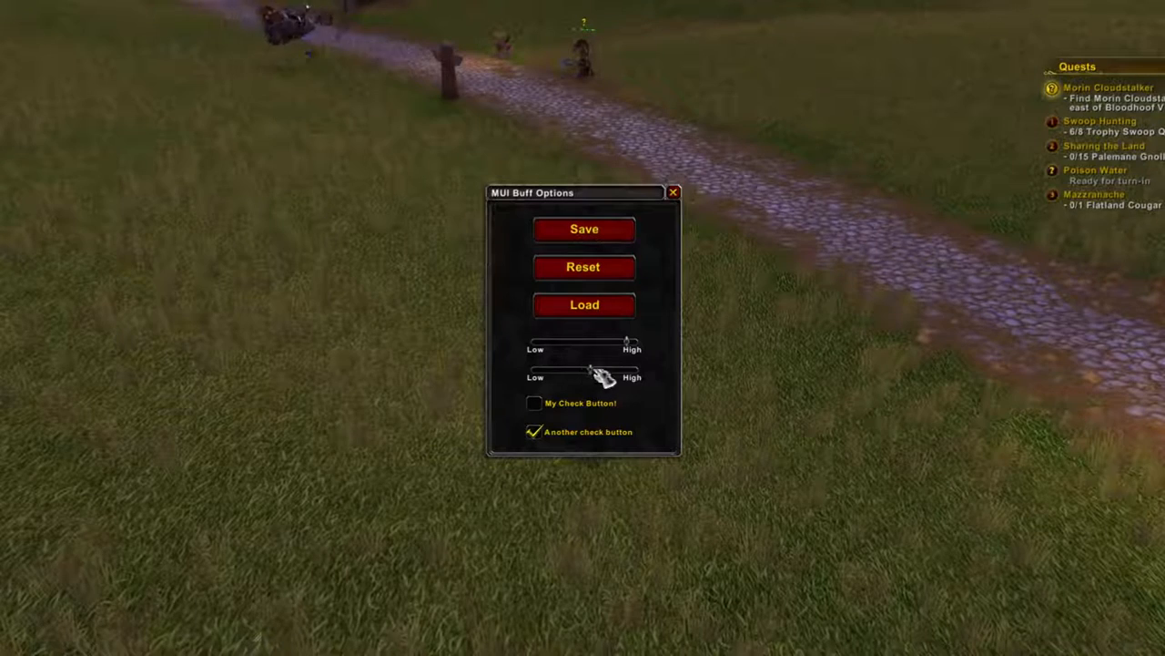
pyautogui.moveTo(574, 369); pyautogui.dragTo(552, 370)
pyautogui.click(533, 403)
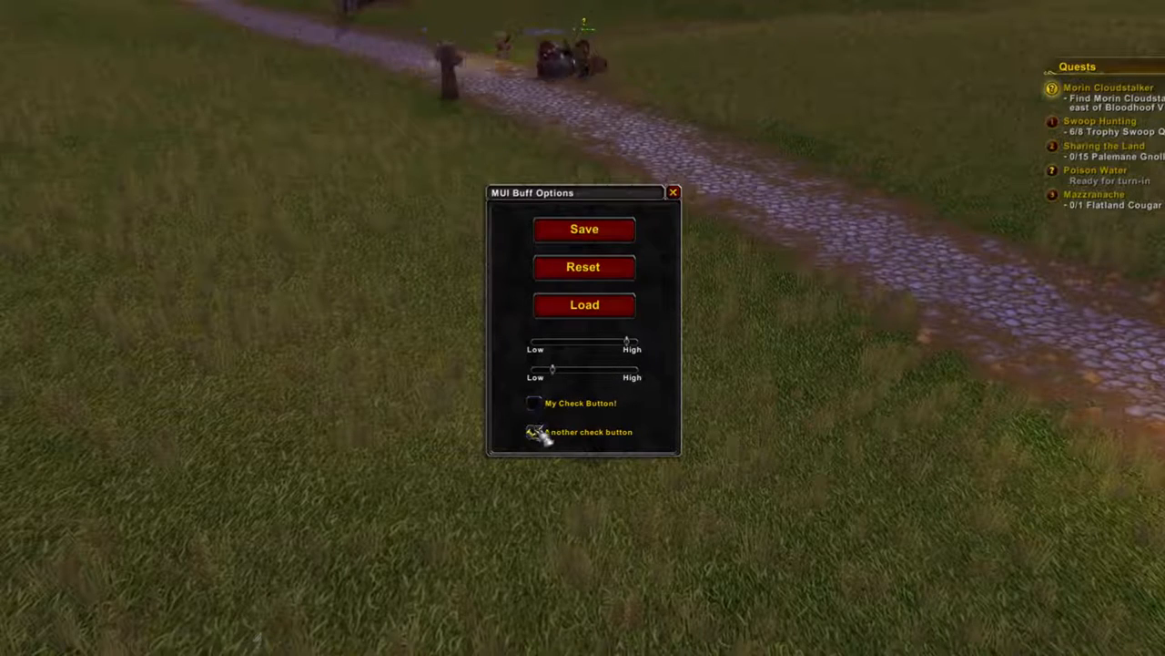
pyautogui.click(534, 431)
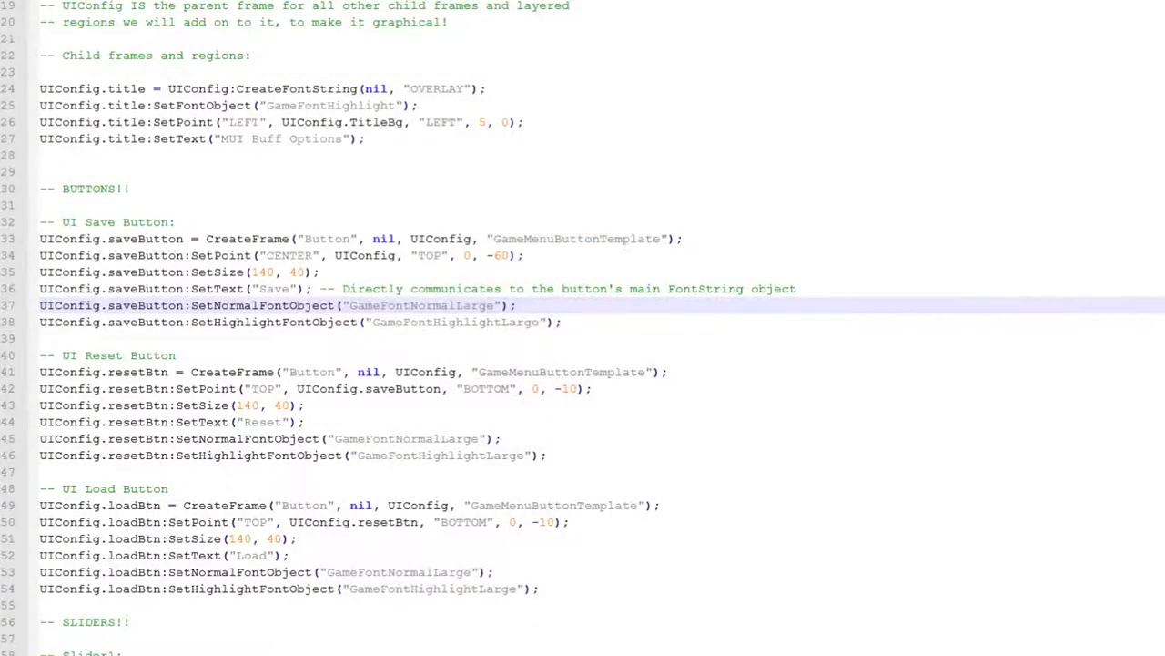
pyautogui.scroll(-10, 300, 424)
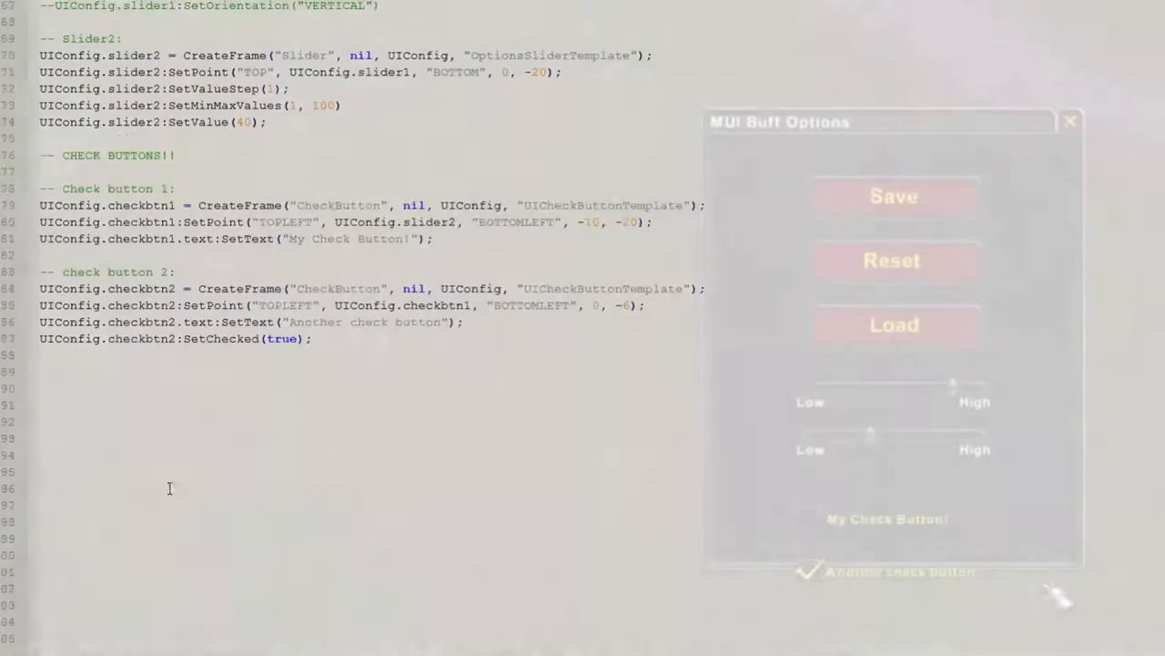